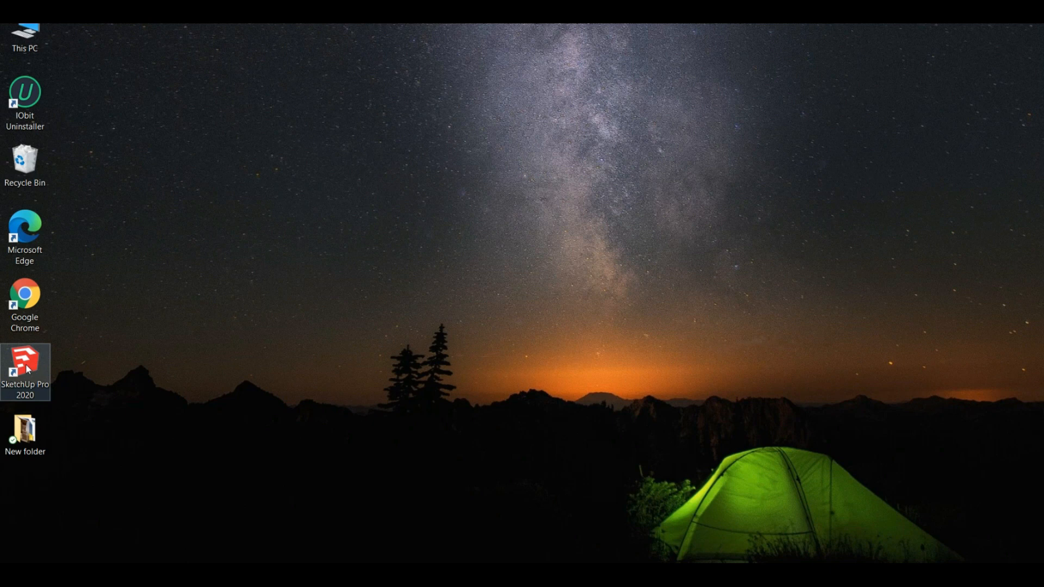
Step: Launch SketchUp Pro 2020, display the full list of templates and mark Simple in Inches as the default
{"action": "double_click", "coordinate": [26, 365]}
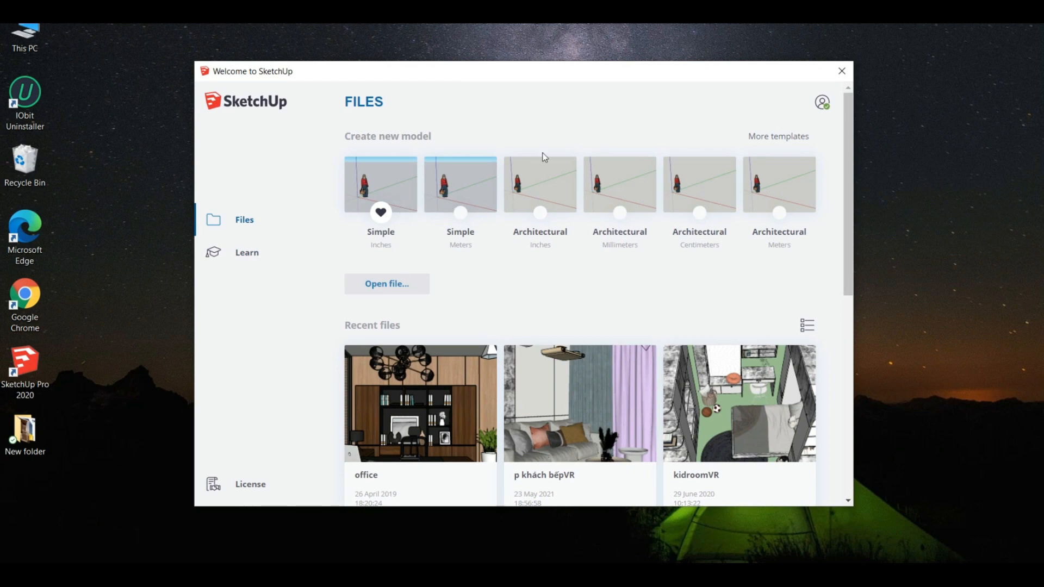
{"action": "left_click", "coordinate": [795, 137]}
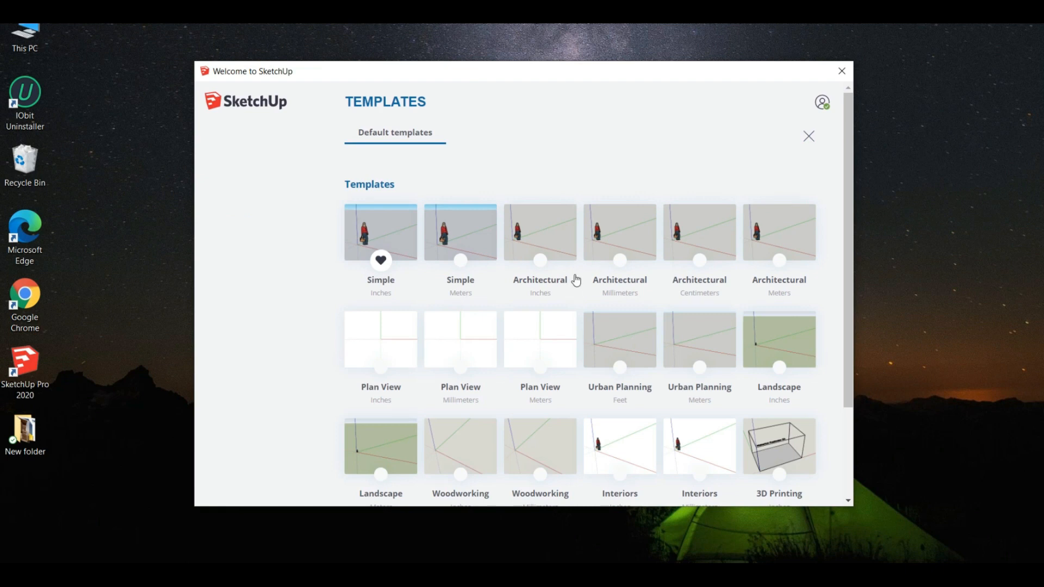
{"action": "left_click", "coordinate": [381, 260]}
Step: Look through the default templates and their units, then return to the welcome window's file page
{"action": "scroll", "coordinate": [468, 296], "scroll_direction": "down", "scroll_amount": 2}
{"action": "scroll", "coordinate": [475, 345], "scroll_direction": "down", "scroll_amount": 1}
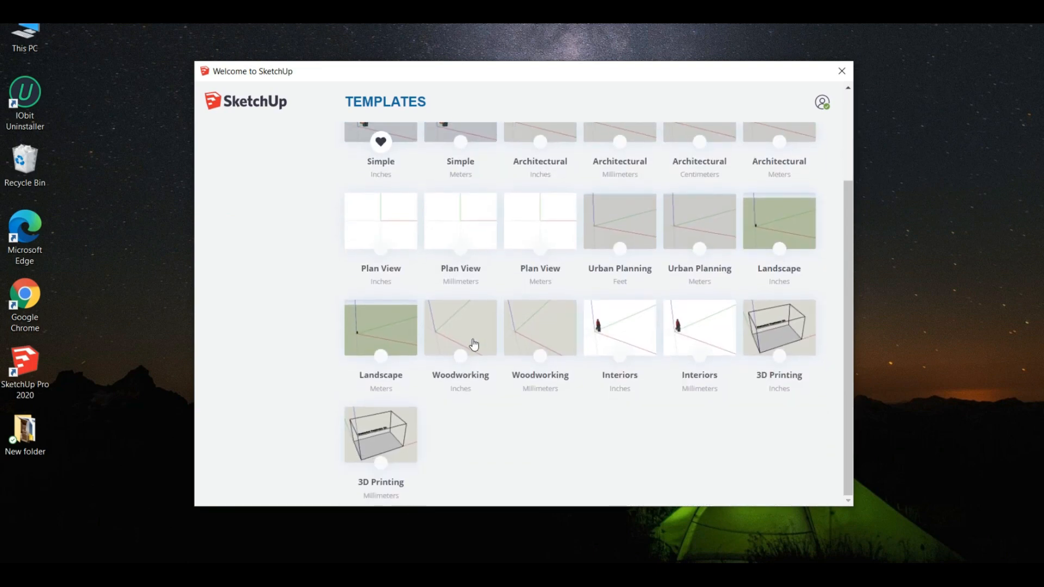
{"action": "scroll", "coordinate": [473, 345], "scroll_direction": "up", "scroll_amount": 3}
{"action": "scroll", "coordinate": [473, 345], "scroll_direction": "down", "scroll_amount": 3}
{"action": "scroll", "coordinate": [602, 257], "scroll_direction": "up", "scroll_amount": 3}
{"action": "scroll", "coordinate": [602, 258], "scroll_direction": "down", "scroll_amount": 1}
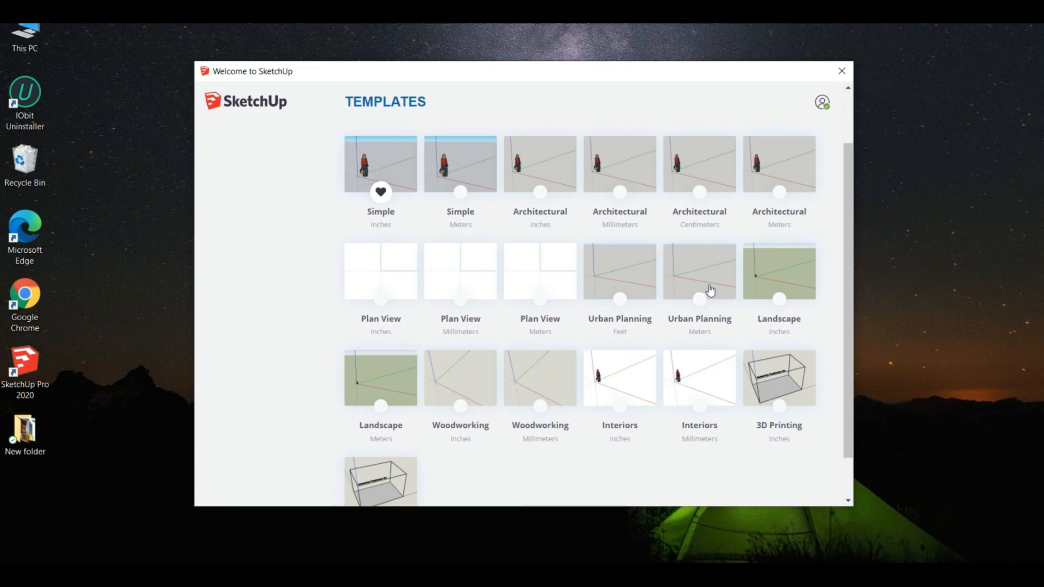
{"action": "scroll", "coordinate": [592, 303], "scroll_direction": "down", "scroll_amount": 3}
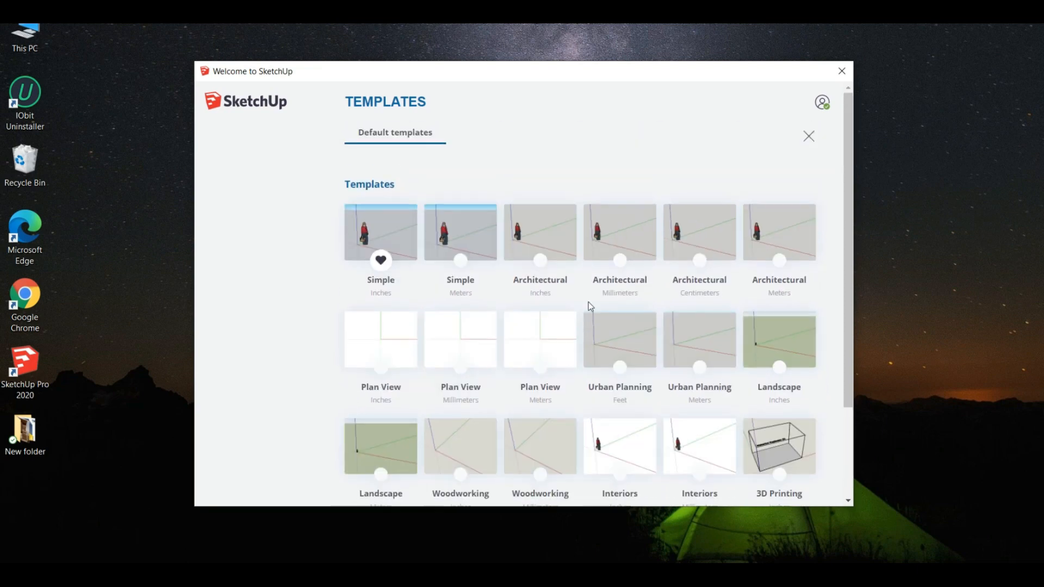
{"action": "scroll", "coordinate": [588, 303], "scroll_direction": "up", "scroll_amount": 5}
{"action": "left_click", "coordinate": [810, 136]}
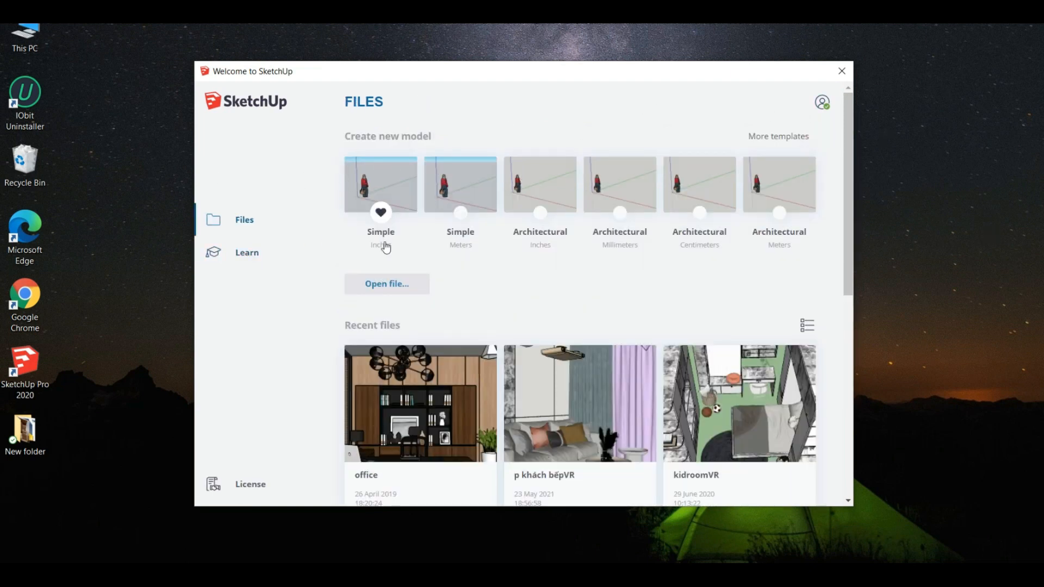
Step: Create a new model from the Simple template in Inches and ignore the extension update notice
{"action": "scroll", "coordinate": [664, 419], "scroll_direction": "down", "scroll_amount": 2}
{"action": "scroll", "coordinate": [660, 416], "scroll_direction": "up", "scroll_amount": 2}
{"action": "left_click", "coordinate": [396, 193]}
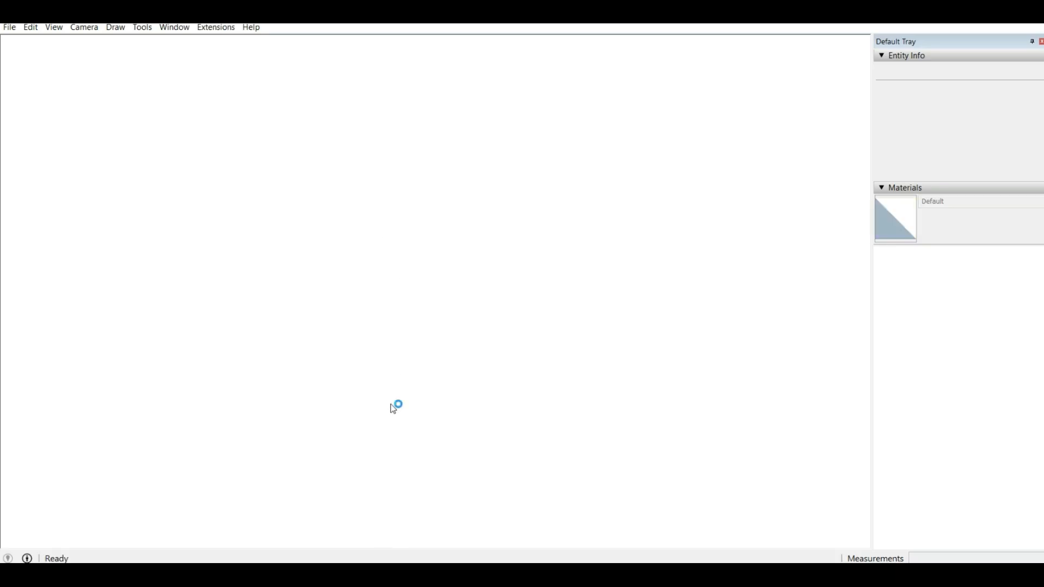
{"action": "scroll", "coordinate": [392, 403], "scroll_direction": "down", "scroll_amount": 3}
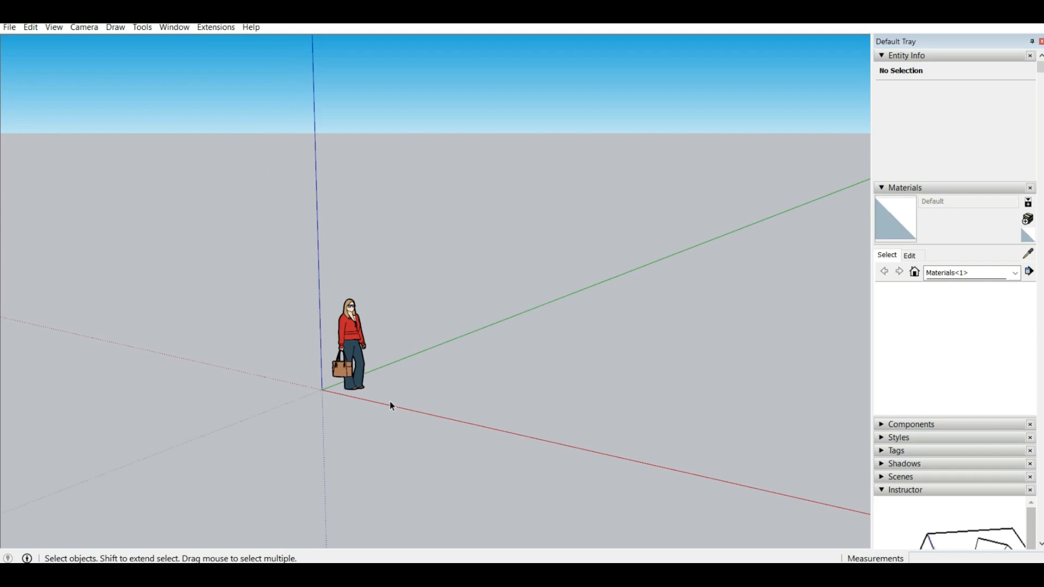
{"action": "middle_click_drag", "start_coordinate": [392, 405], "coordinate": [430, 334]}
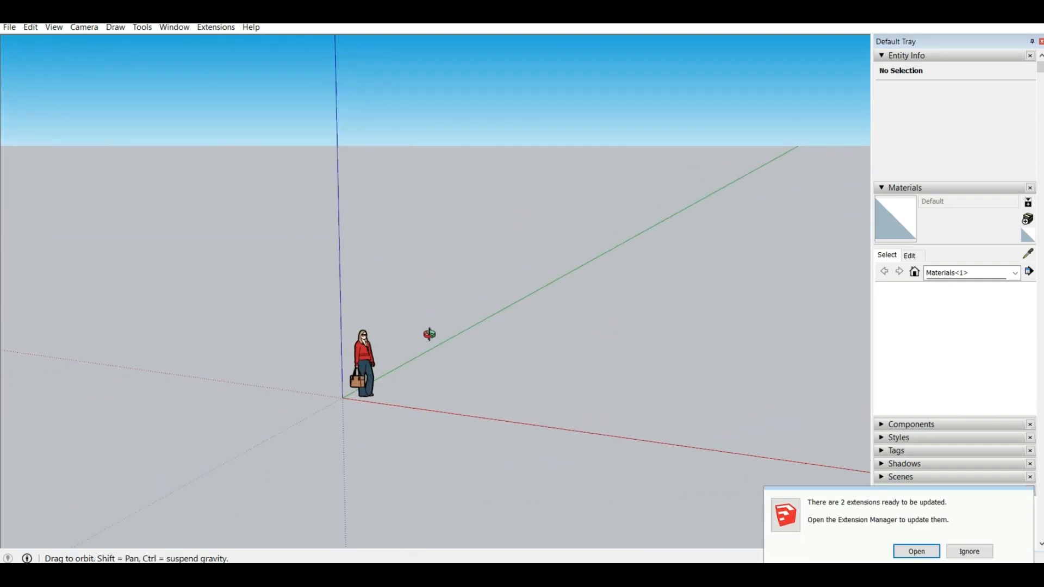
{"action": "left_click", "coordinate": [964, 551]}
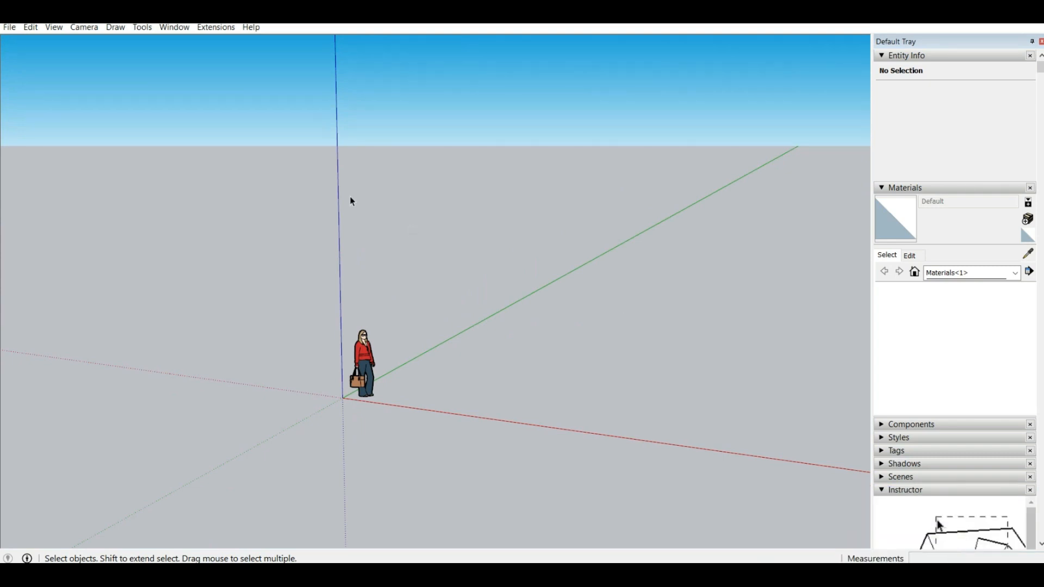
Step: Examine the red, green and blue axes and the standing figure at the origin from several angles
{"action": "scroll", "coordinate": [353, 202], "scroll_direction": "up", "scroll_amount": 1}
{"action": "scroll", "coordinate": [352, 202], "scroll_direction": "down", "scroll_amount": 2}
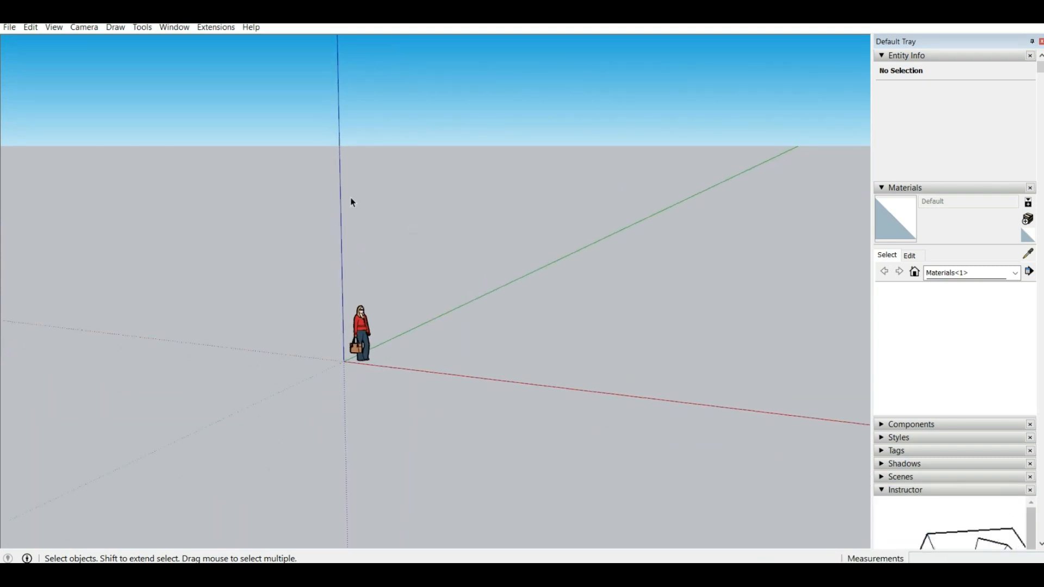
{"action": "mouse_move", "coordinate": [352, 202]}
{"action": "middle_mouse_down"}
{"action": "mouse_move", "coordinate": [431, 238]}
{"action": "mouse_move", "coordinate": [683, 212]}
{"action": "mouse_move", "coordinate": [333, 233]}
{"action": "mouse_move", "coordinate": [341, 316]}
{"action": "mouse_move", "coordinate": [445, 315]}
{"action": "mouse_move", "coordinate": [81, 328]}
{"action": "mouse_move", "coordinate": [489, 326]}
{"action": "mouse_move", "coordinate": [1041, 436]}
{"action": "mouse_move", "coordinate": [474, 326]}
{"action": "mouse_move", "coordinate": [277, 333]}
{"action": "mouse_move", "coordinate": [534, 362]}
{"action": "mouse_move", "coordinate": [515, 388]}
{"action": "mouse_move", "coordinate": [2, 322]}
{"action": "mouse_move", "coordinate": [109, 338]}
{"action": "middle_mouse_up"}
{"action": "left_click", "coordinate": [370, 337]}
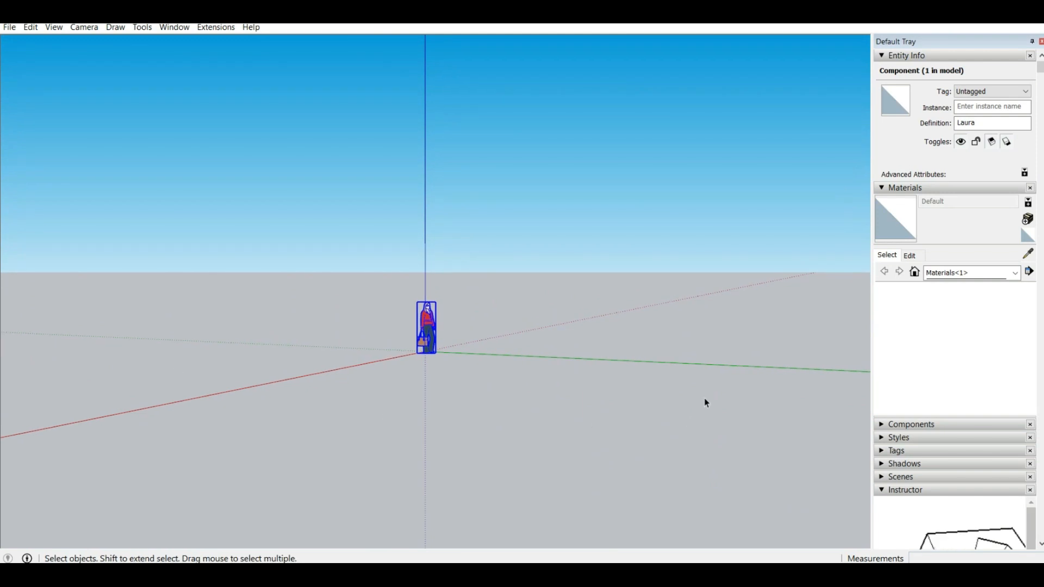
{"action": "mouse_move", "coordinate": [704, 401]}
{"action": "middle_mouse_down"}
{"action": "mouse_move", "coordinate": [212, 385]}
{"action": "mouse_move", "coordinate": [915, 541]}
{"action": "mouse_move", "coordinate": [469, 322]}
{"action": "mouse_move", "coordinate": [862, 222]}
{"action": "mouse_move", "coordinate": [599, 318]}
{"action": "middle_mouse_up"}
{"action": "left_click", "coordinate": [599, 318]}
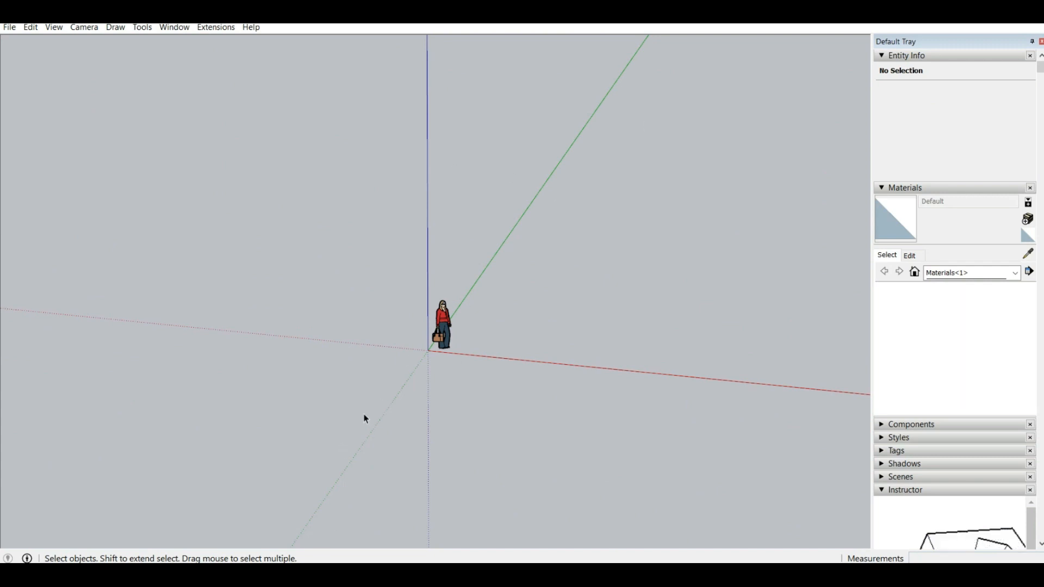
{"action": "middle_click_drag", "start_coordinate": [361, 496], "coordinate": [430, 367]}
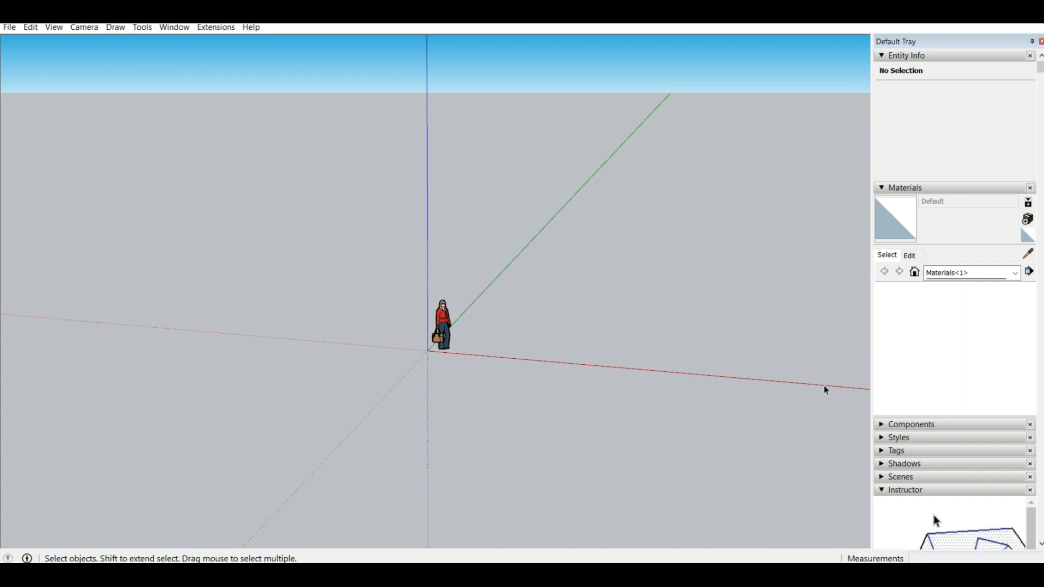
{"action": "middle_click_drag", "start_coordinate": [555, 180], "coordinate": [583, 284]}
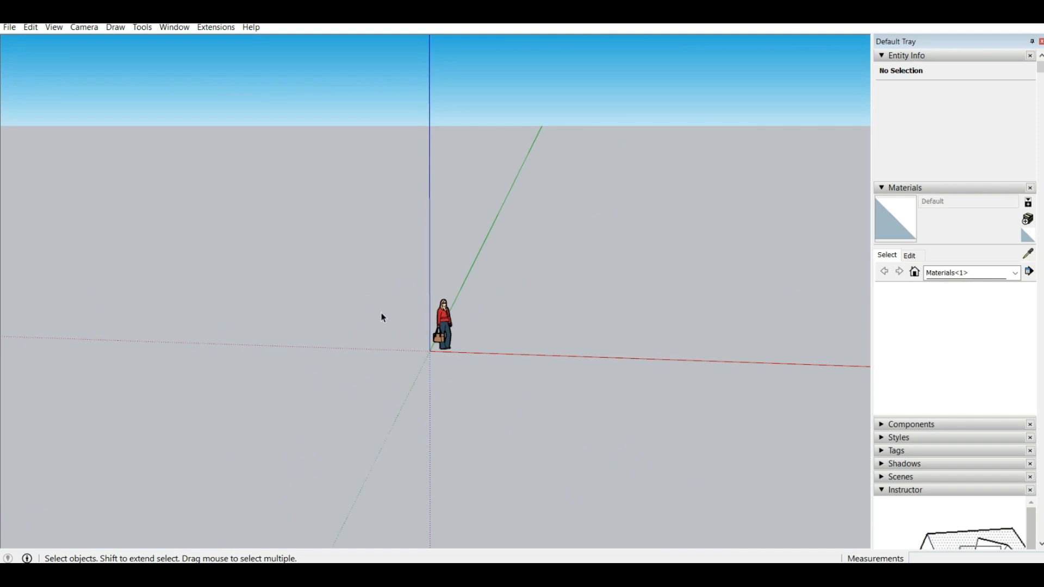
{"action": "middle_click_drag", "start_coordinate": [175, 196], "coordinate": [163, 174]}
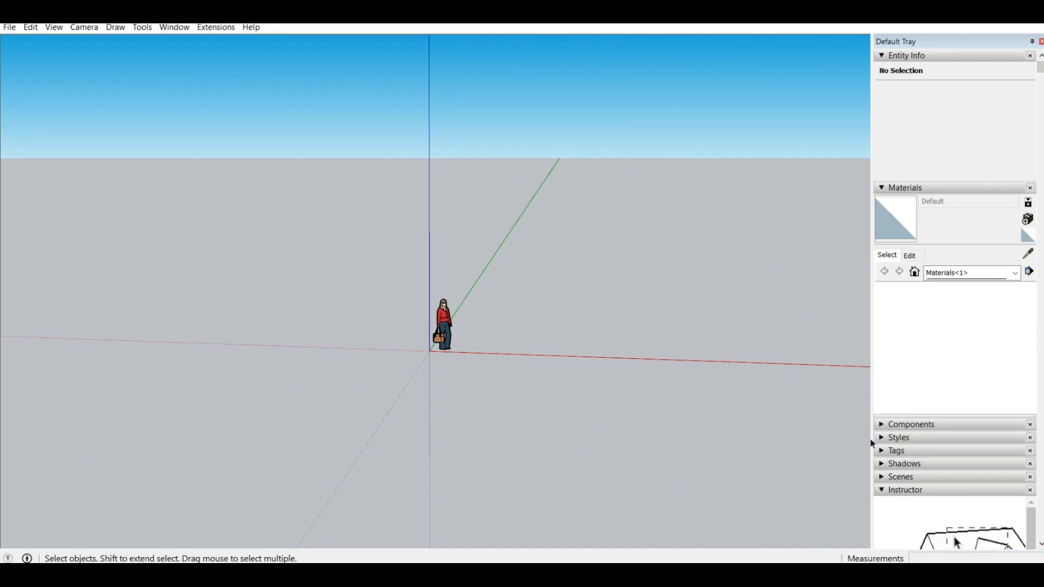
Step: Look through the Default Tray and select the standing figure to inspect its Entity Info
{"action": "scroll", "coordinate": [919, 234], "scroll_direction": "down", "scroll_amount": 5}
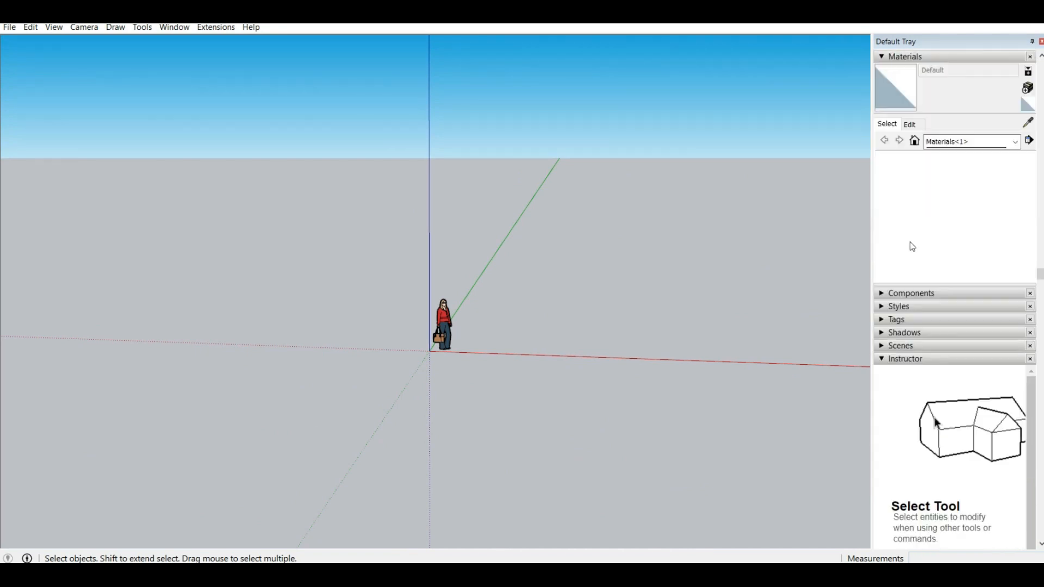
{"action": "scroll", "coordinate": [917, 266], "scroll_direction": "up", "scroll_amount": 5}
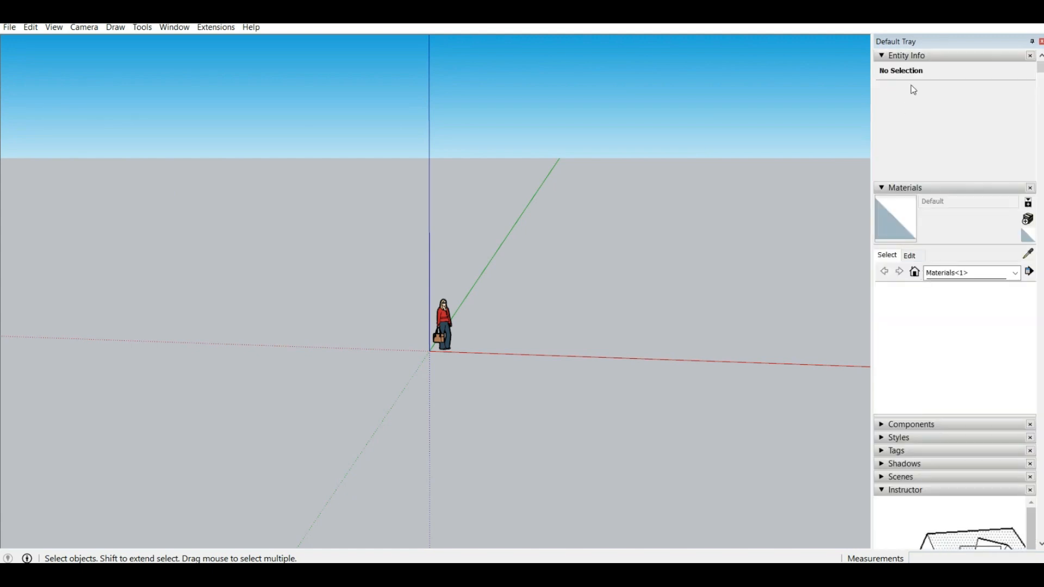
{"action": "scroll", "coordinate": [915, 57], "scroll_direction": "down", "scroll_amount": 5}
{"action": "scroll", "coordinate": [908, 92], "scroll_direction": "up", "scroll_amount": 5}
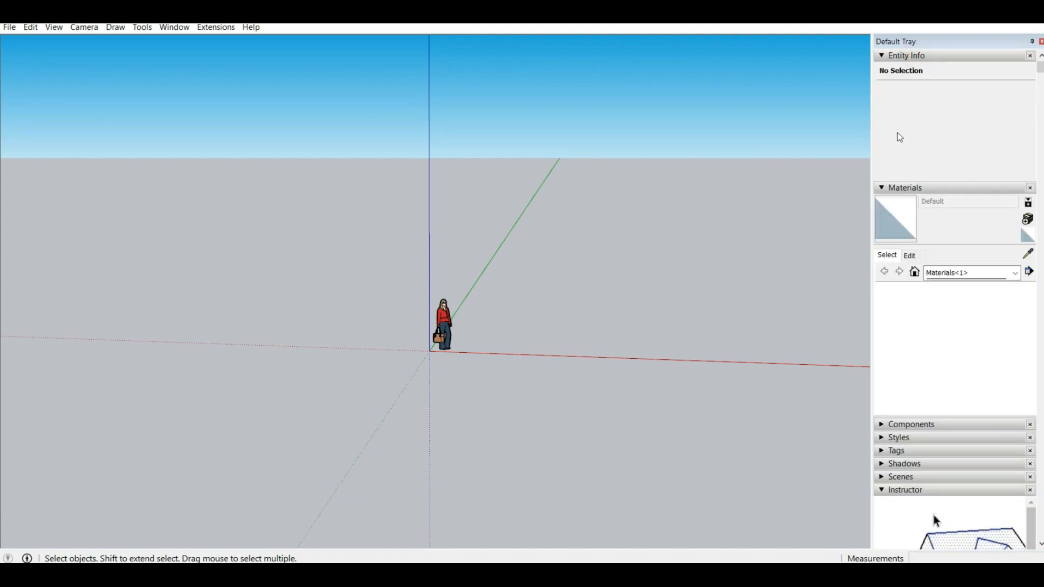
{"action": "left_click", "coordinate": [443, 325]}
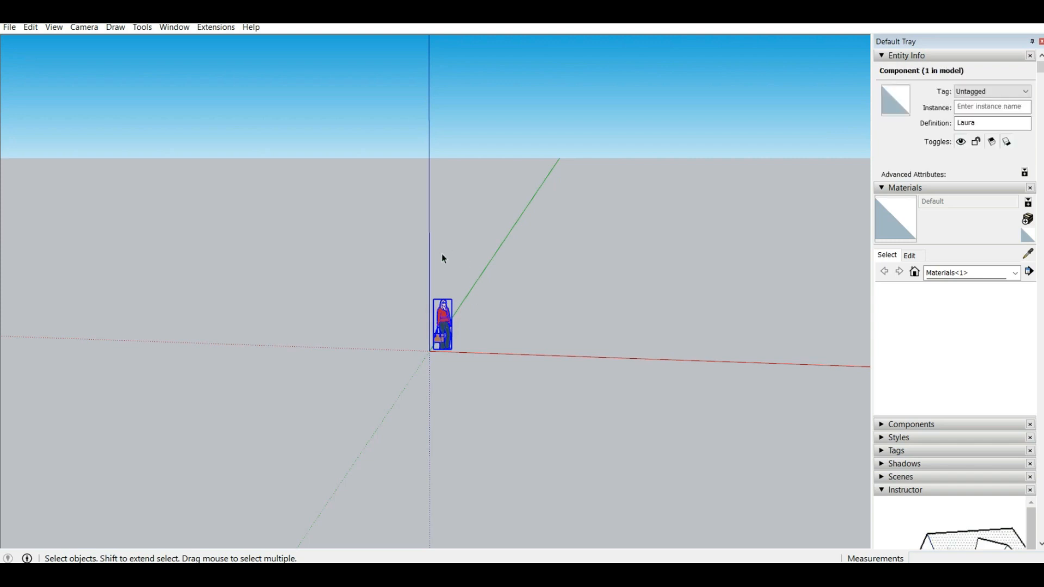
{"action": "left_click", "coordinate": [531, 324]}
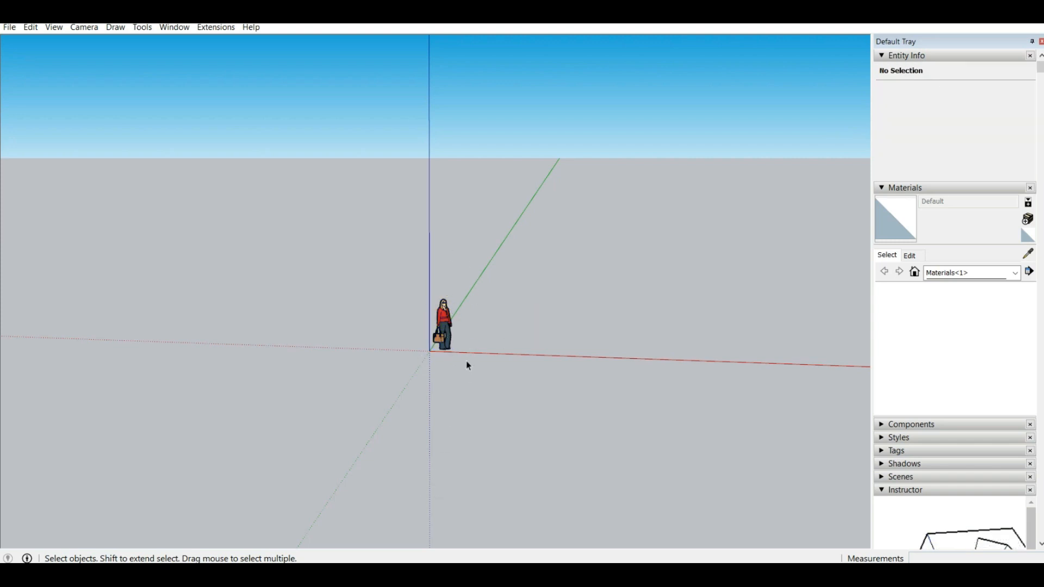
{"action": "left_click", "coordinate": [443, 332]}
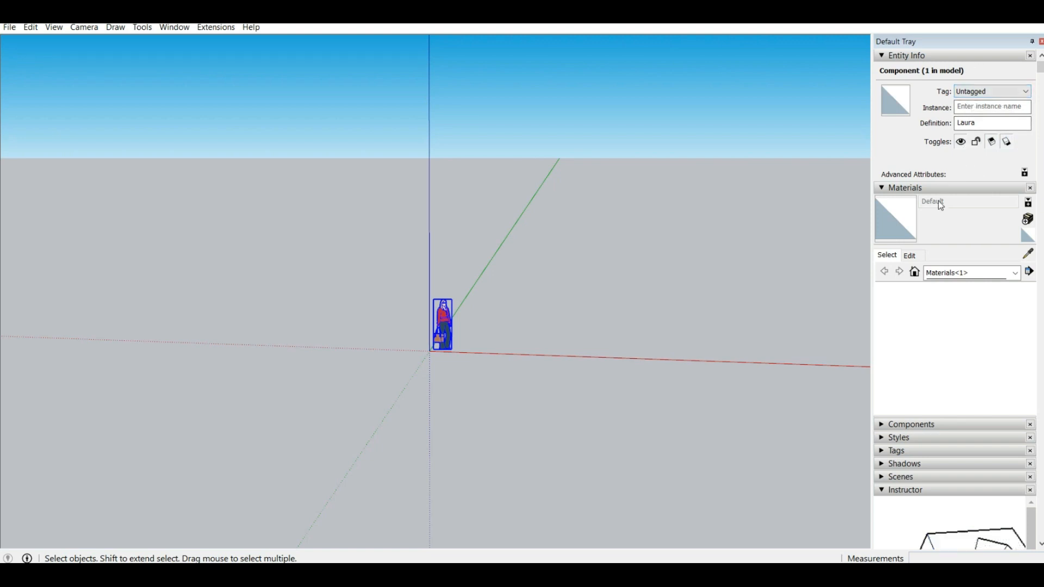
Step: Display the In Model materials and compare them with the colours on the standing figure
{"action": "left_click", "coordinate": [911, 255]}
{"action": "left_click", "coordinate": [898, 260]}
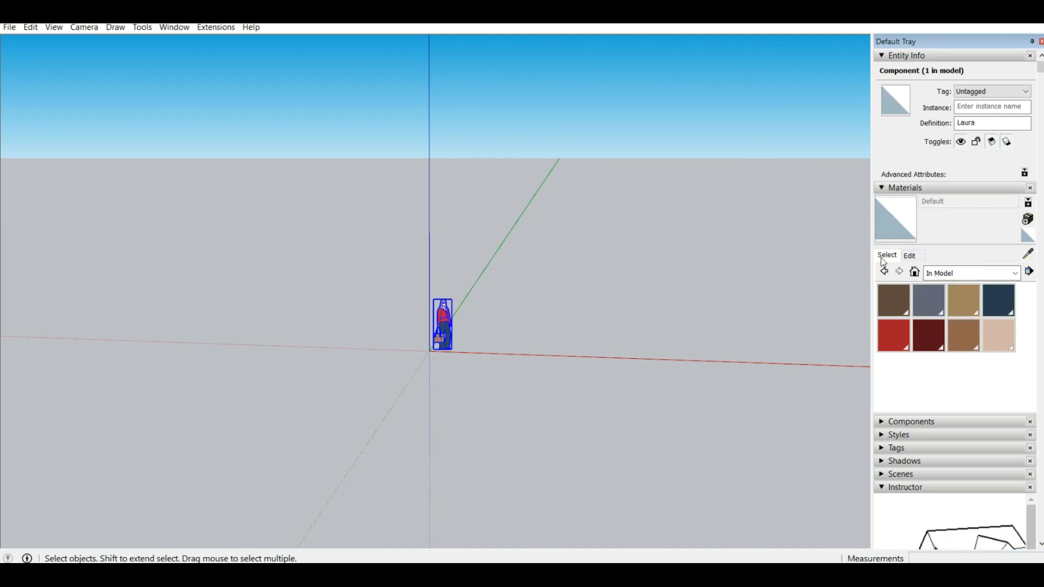
{"action": "left_click", "coordinate": [946, 276]}
{"action": "left_click", "coordinate": [946, 286]}
{"action": "left_click", "coordinate": [1006, 273]}
{"action": "left_click", "coordinate": [969, 288]}
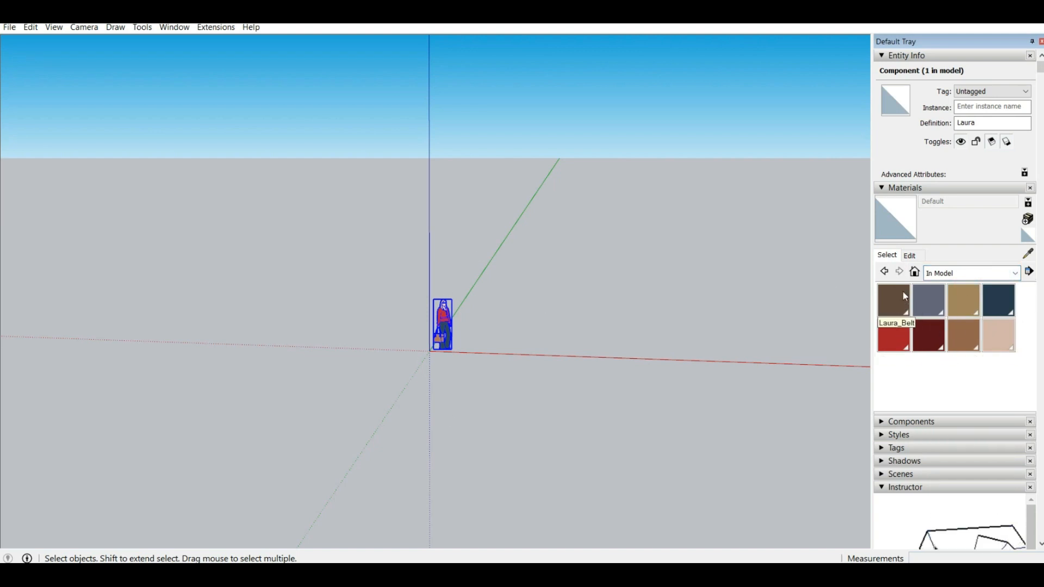
{"action": "scroll", "coordinate": [450, 316], "scroll_direction": "up", "scroll_amount": 5}
{"action": "mouse_move", "coordinate": [449, 316]}
{"action": "middle_mouse_down"}
{"action": "mouse_move", "coordinate": [401, 315]}
{"action": "mouse_move", "coordinate": [471, 369]}
{"action": "middle_mouse_up"}
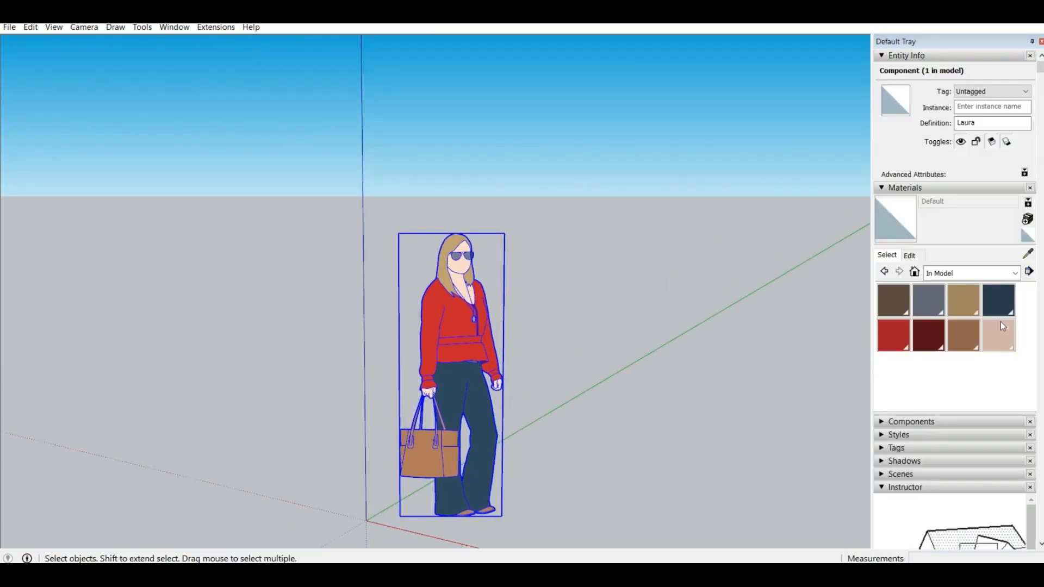
Step: Browse the Materials library folders and open the 3d Printing collection
{"action": "left_click", "coordinate": [1015, 273]}
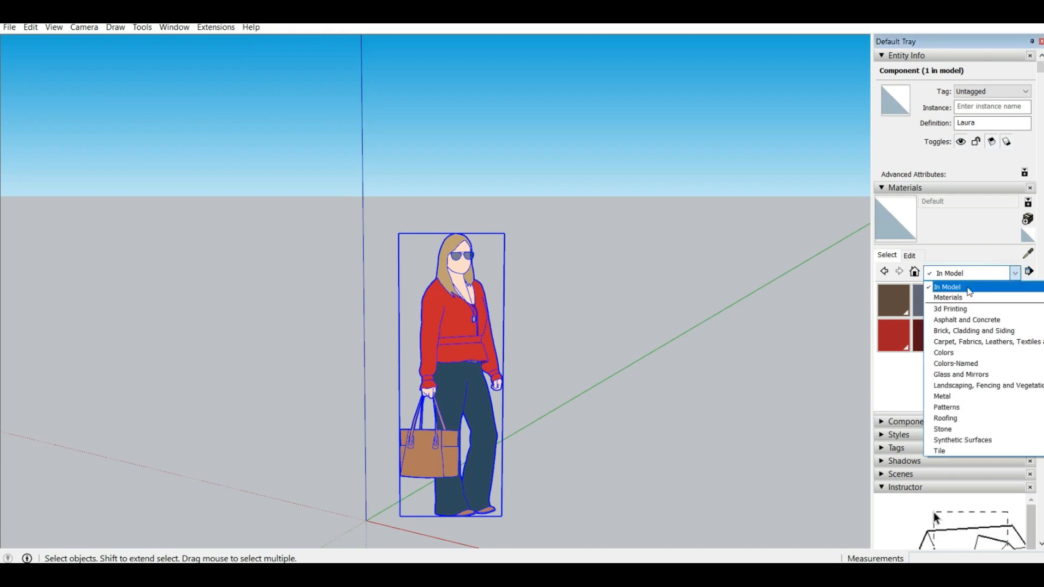
{"action": "left_click", "coordinate": [957, 297]}
{"action": "scroll", "coordinate": [922, 309], "scroll_direction": "down", "scroll_amount": 5}
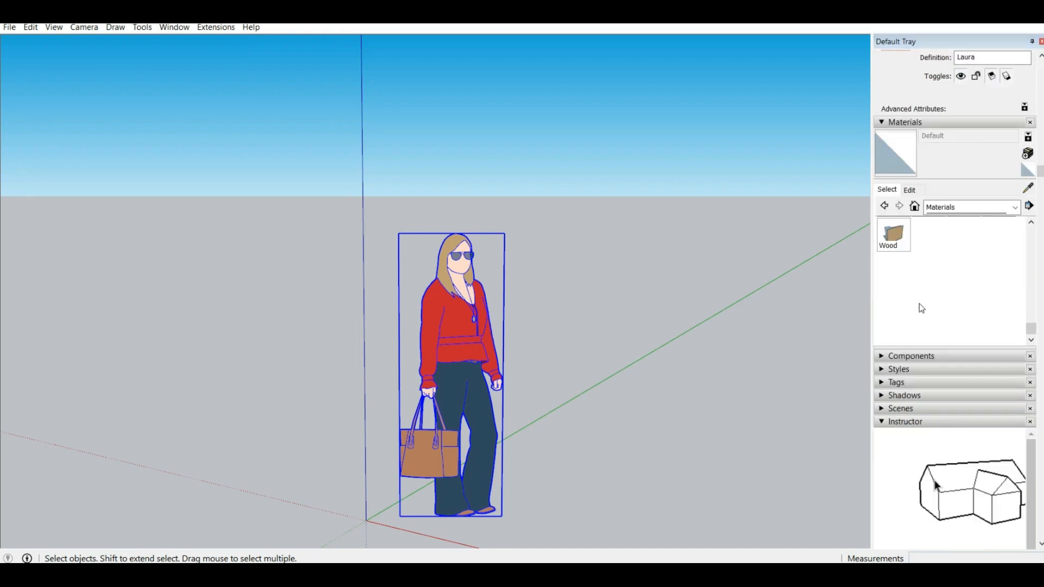
{"action": "scroll", "coordinate": [922, 309], "scroll_direction": "down", "scroll_amount": 2}
{"action": "scroll", "coordinate": [945, 241], "scroll_direction": "up", "scroll_amount": 5}
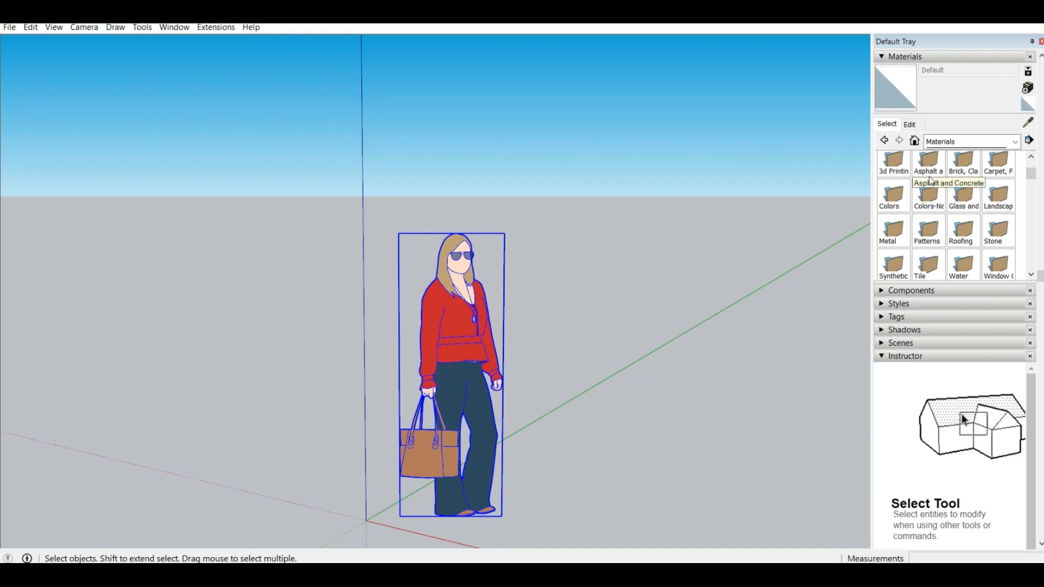
{"action": "scroll", "coordinate": [931, 180], "scroll_direction": "up", "scroll_amount": 3}
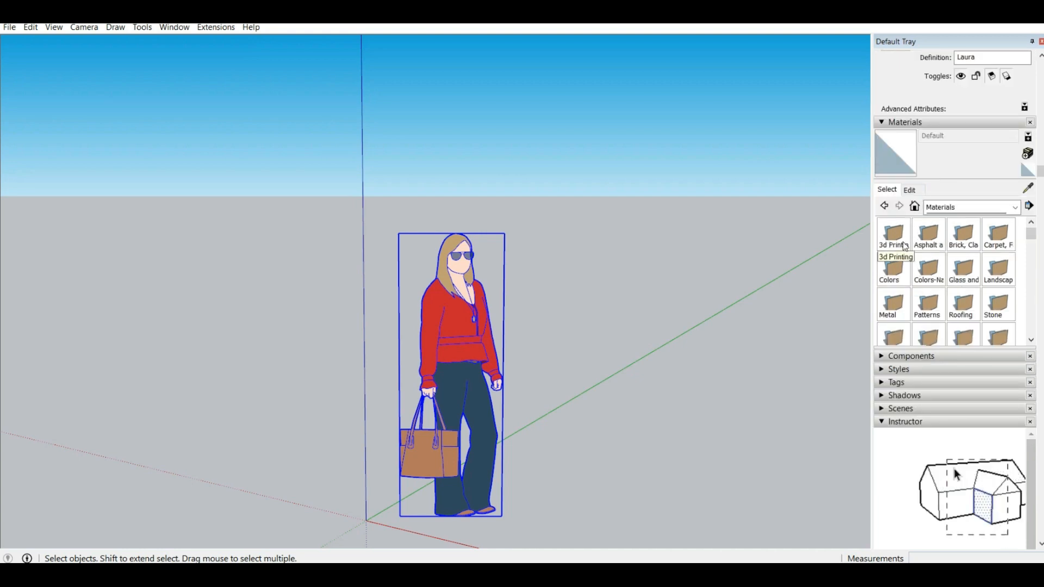
{"action": "left_click", "coordinate": [905, 246]}
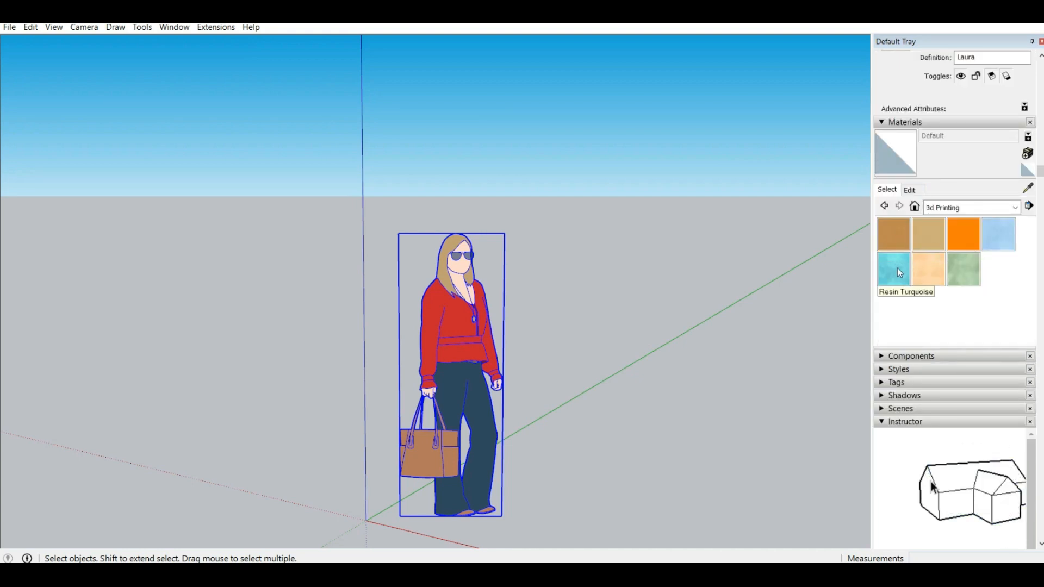
Step: Switch to the Brick, Cladding and Siding collection and choose the Brick Antique 01 material
{"action": "left_click", "coordinate": [943, 207]}
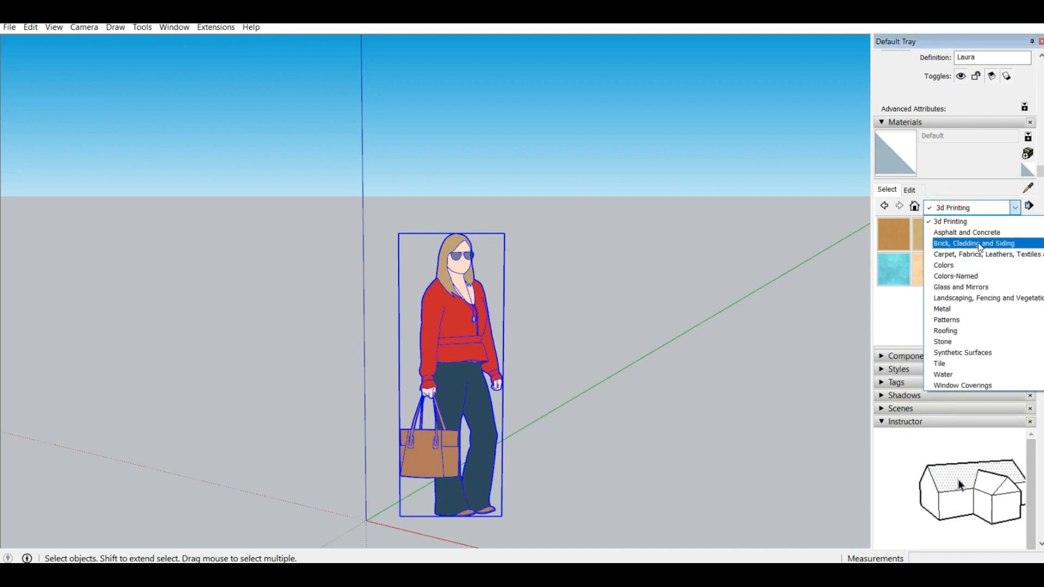
{"action": "left_click", "coordinate": [958, 243]}
{"action": "scroll", "coordinate": [948, 257], "scroll_direction": "up", "scroll_amount": 2}
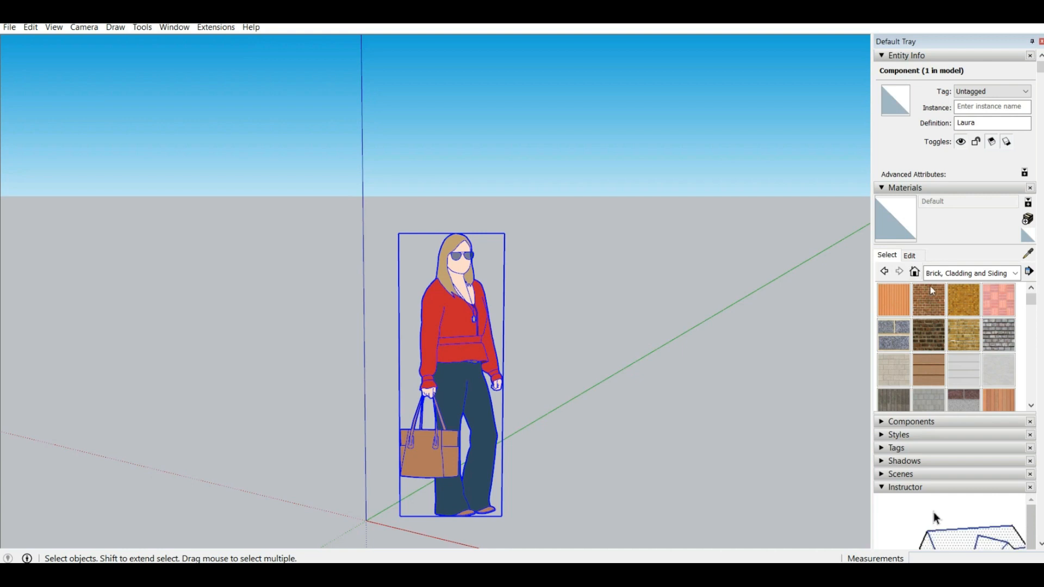
{"action": "left_click", "coordinate": [957, 274]}
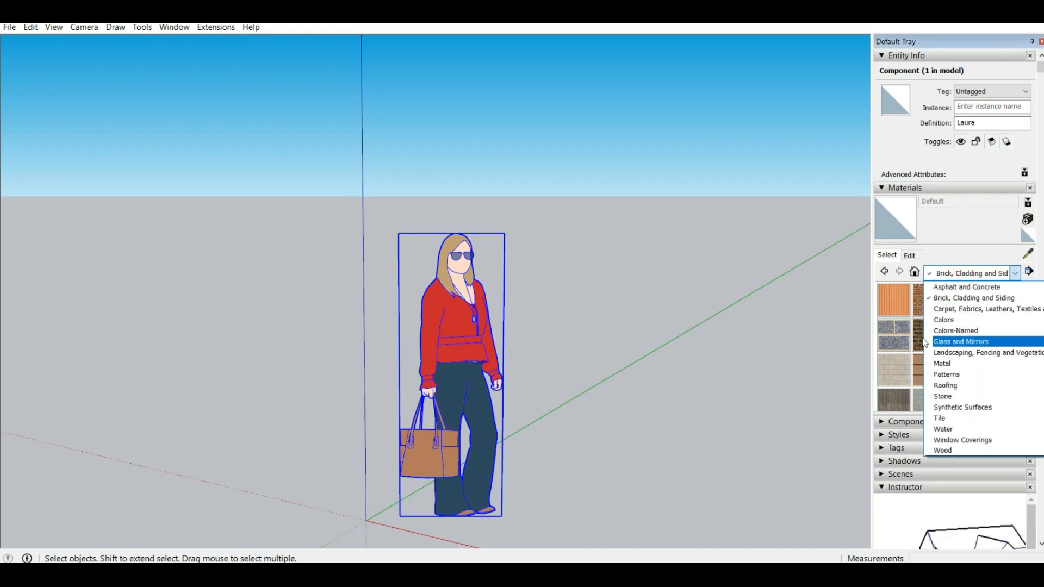
{"action": "left_click", "coordinate": [905, 331]}
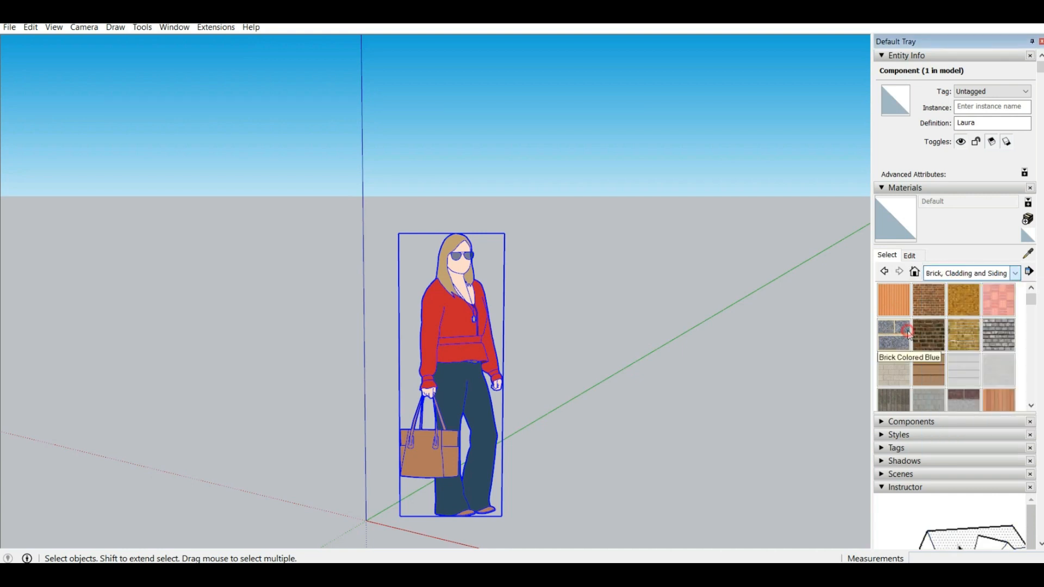
{"action": "left_click", "coordinate": [929, 300]}
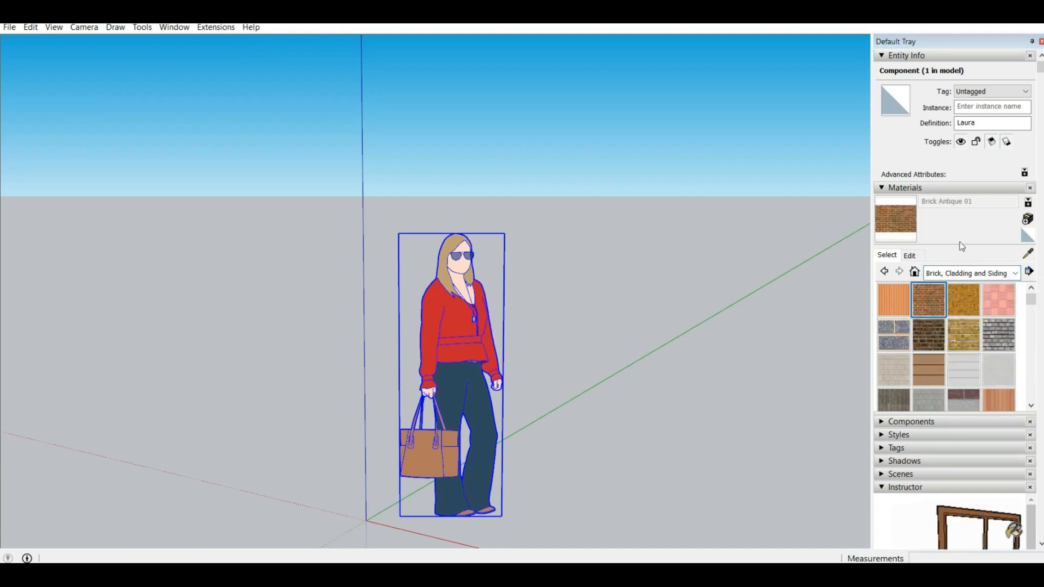
Step: Paint the standing figure with Brick Antique 01 and review the material's editing options and the rest of its collection
{"action": "left_click", "coordinate": [917, 257]}
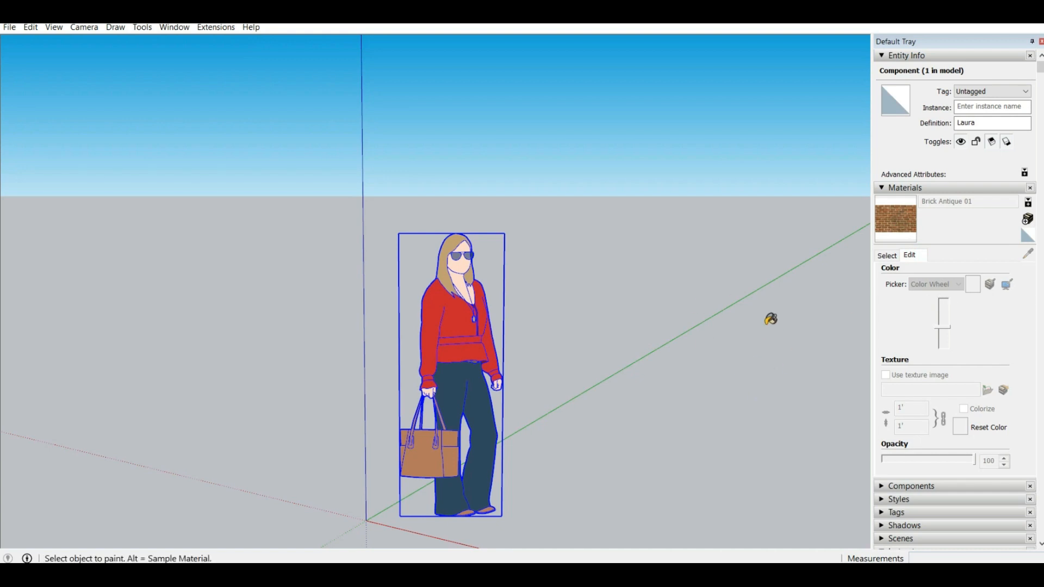
{"action": "left_click", "coordinate": [447, 306]}
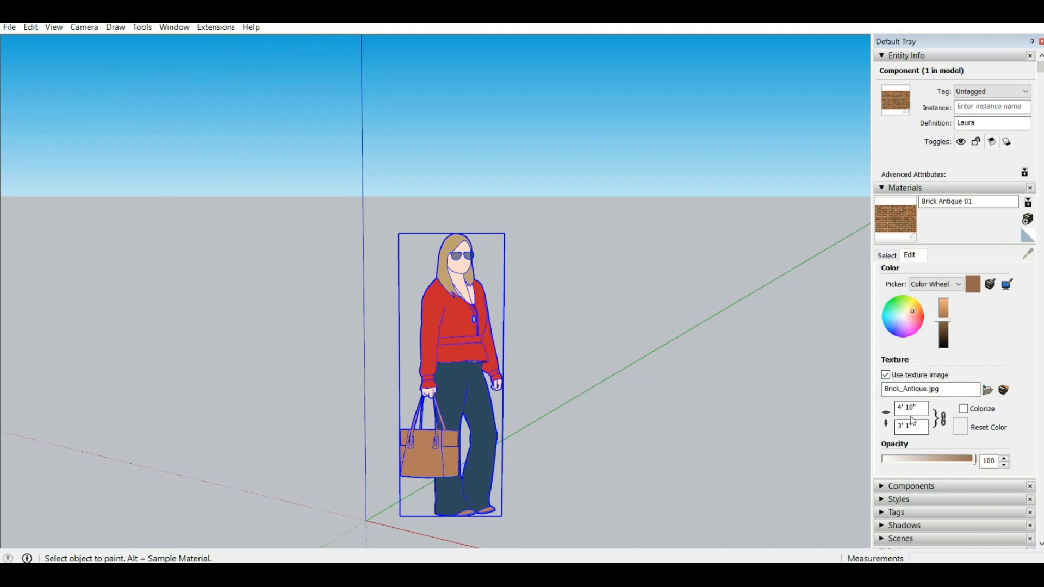
{"action": "scroll", "coordinate": [914, 381], "scroll_direction": "down", "scroll_amount": 2}
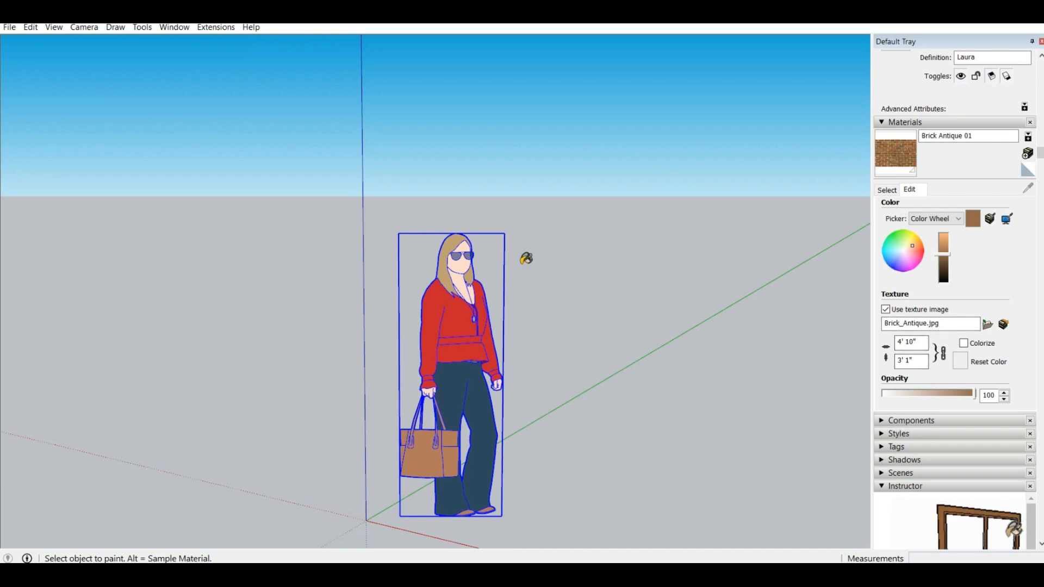
{"action": "scroll", "coordinate": [944, 233], "scroll_direction": "up", "scroll_amount": 3}
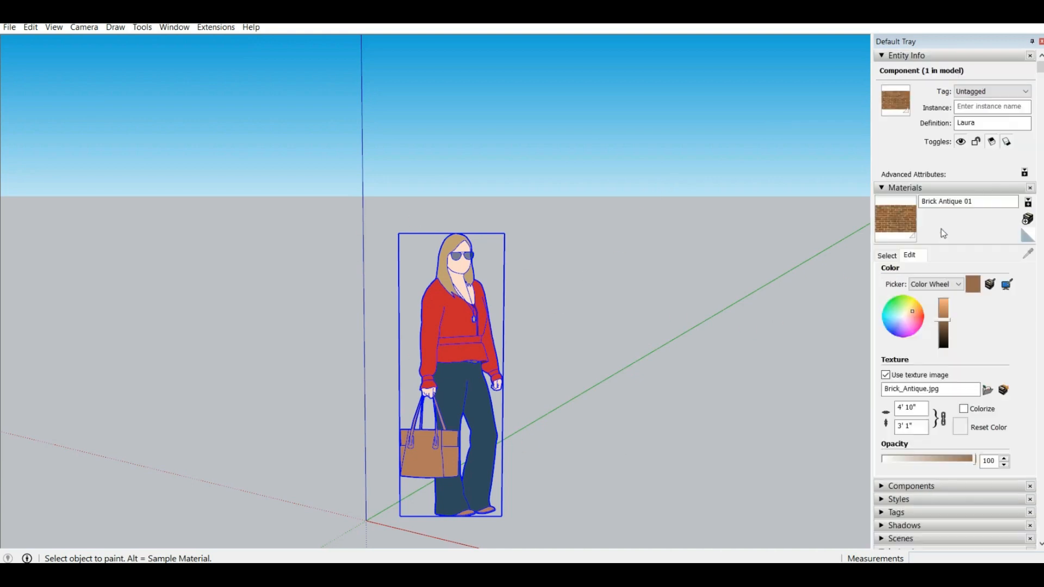
{"action": "left_click", "coordinate": [897, 259]}
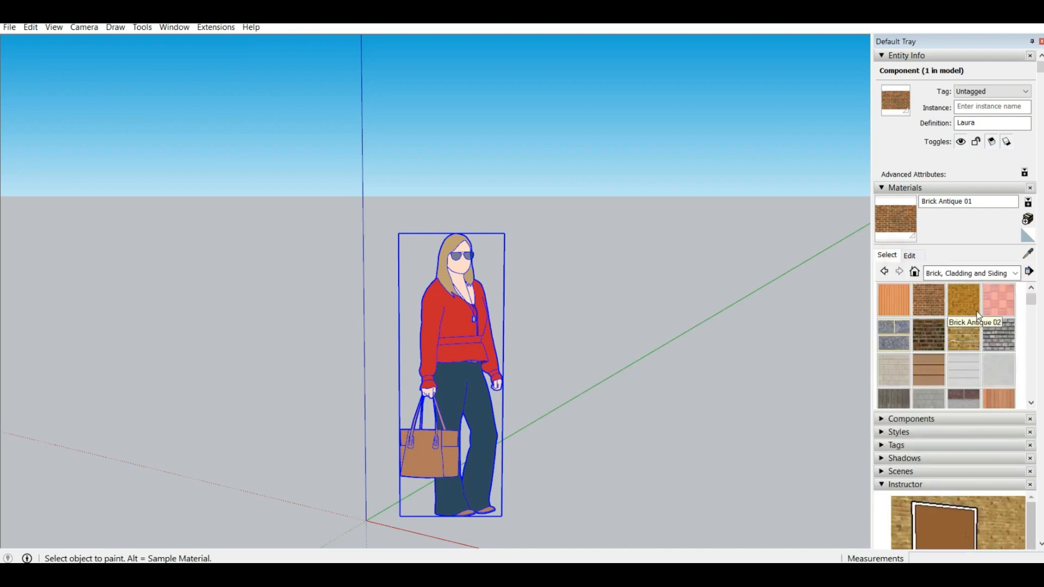
{"action": "scroll", "coordinate": [973, 336], "scroll_direction": "down", "scroll_amount": 5}
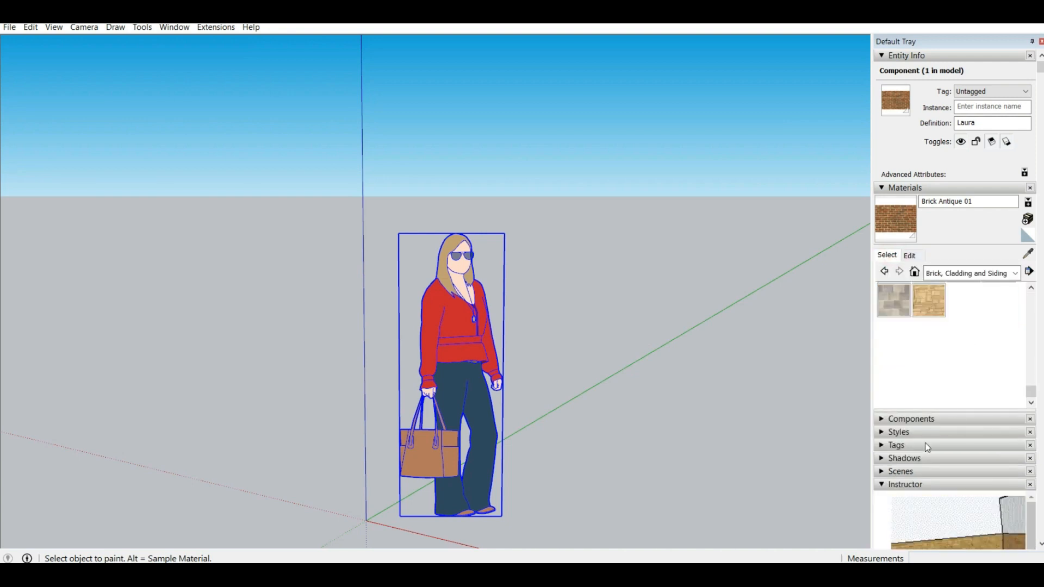
Step: Expand the Components, Styles and Tags sections of the Default Tray to see what each contains
{"action": "left_click", "coordinate": [936, 420]}
{"action": "scroll", "coordinate": [971, 344], "scroll_direction": "down", "scroll_amount": 3}
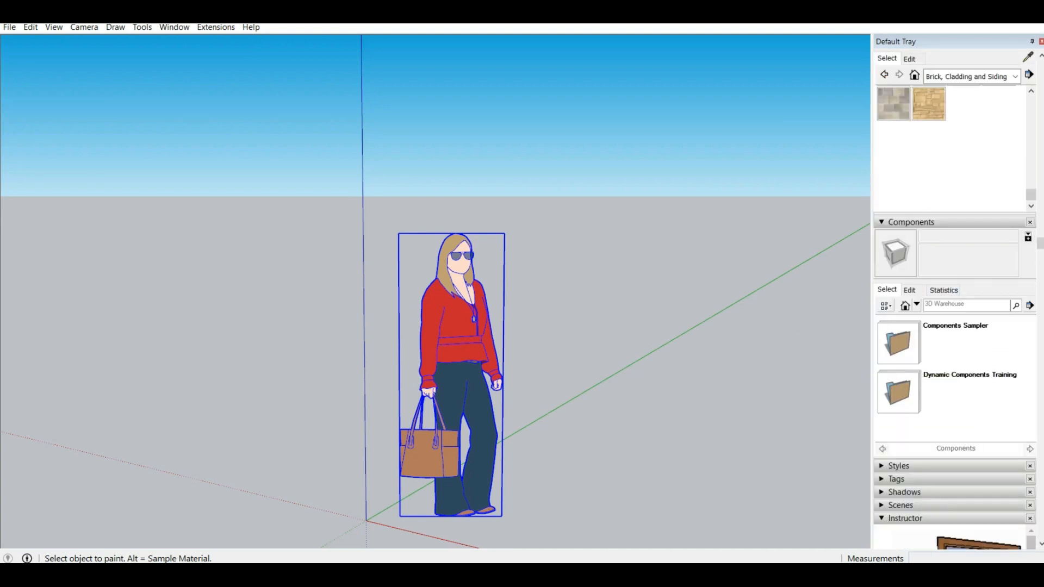
{"action": "scroll", "coordinate": [968, 349], "scroll_direction": "down", "scroll_amount": 3}
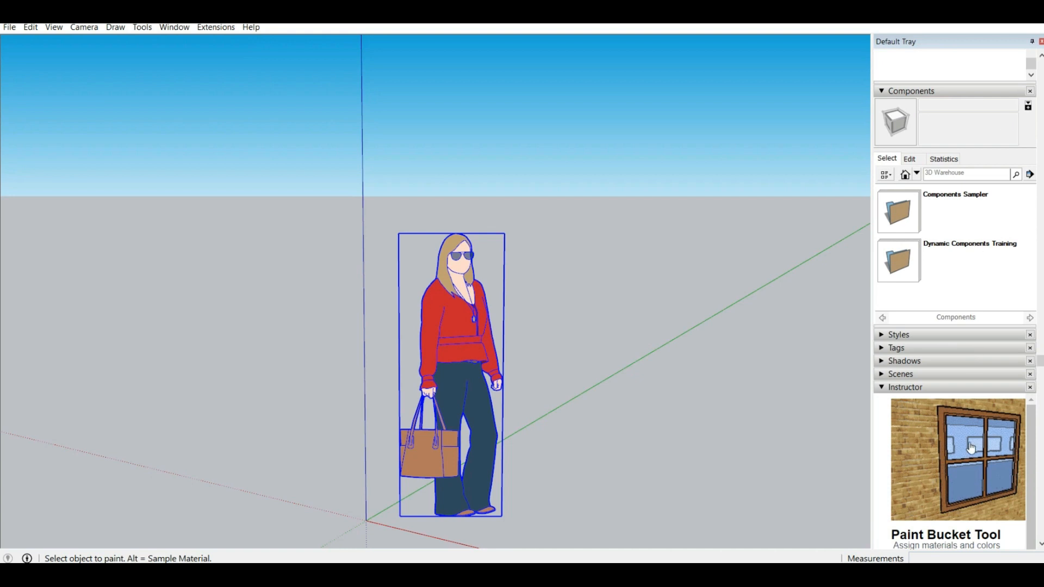
{"action": "left_click", "coordinate": [939, 334]}
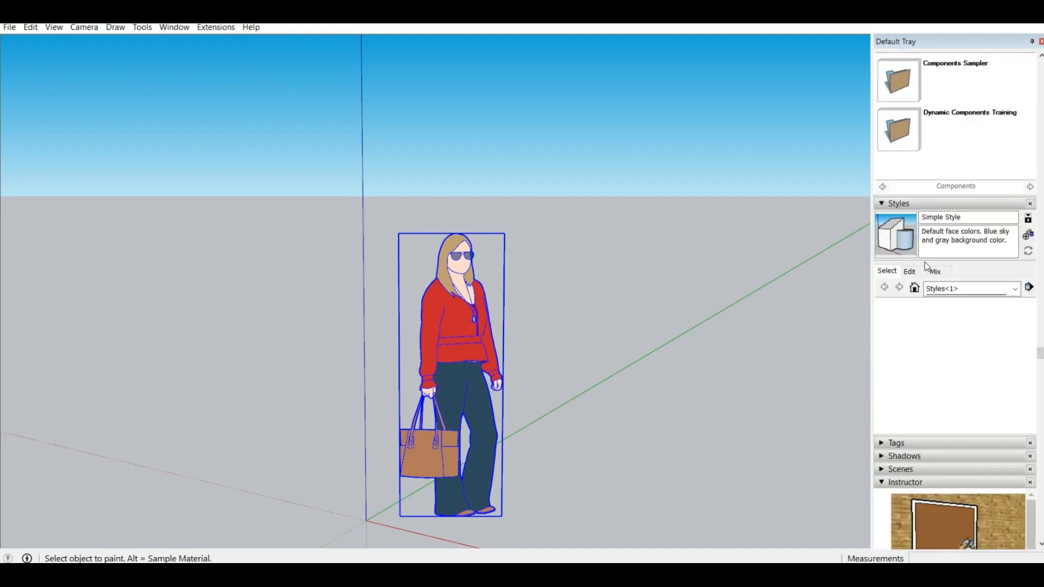
{"action": "left_click", "coordinate": [918, 442]}
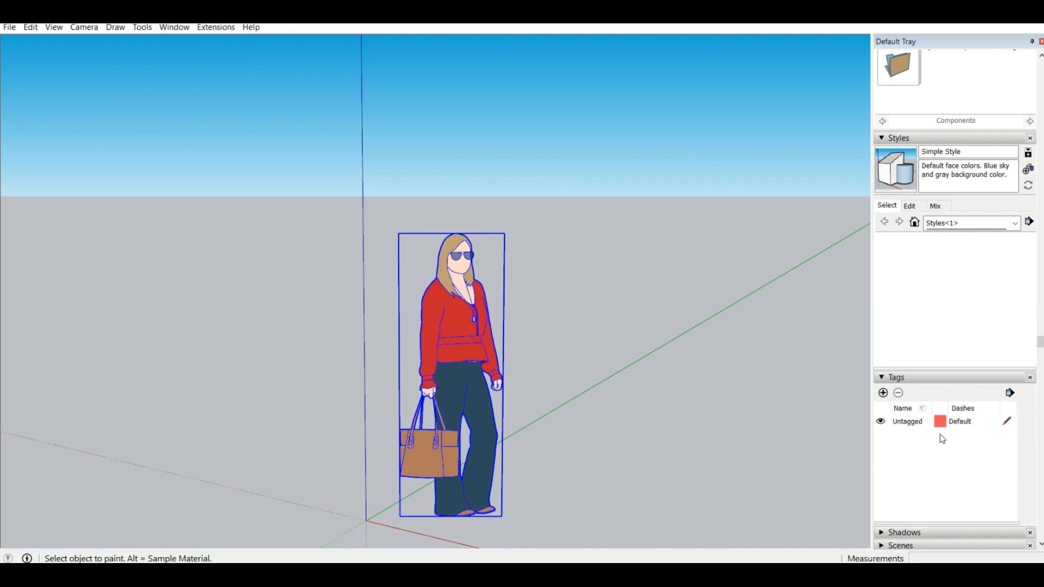
{"action": "scroll", "coordinate": [943, 441], "scroll_direction": "down", "scroll_amount": 1}
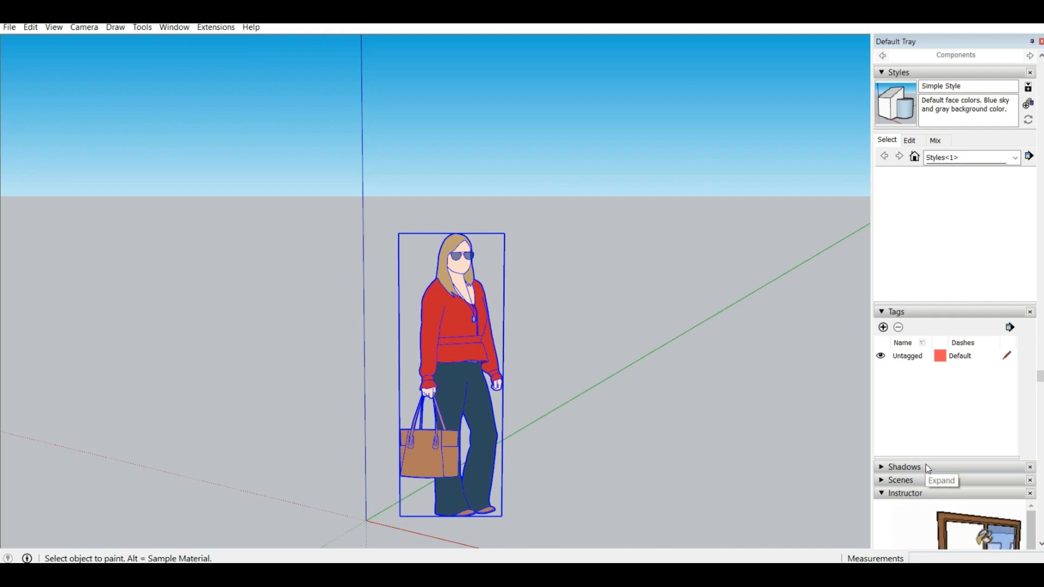
Step: Expand the Shadows settings and toggle Use sun for shading on and back off
{"action": "left_click", "coordinate": [955, 468]}
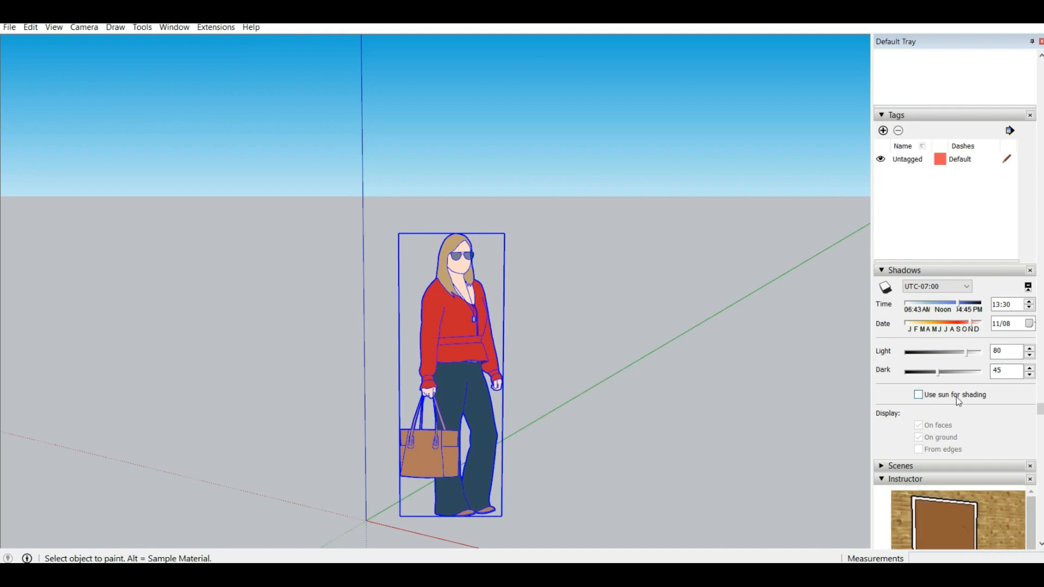
{"action": "left_click", "coordinate": [918, 395]}
{"action": "left_click", "coordinate": [918, 395]}
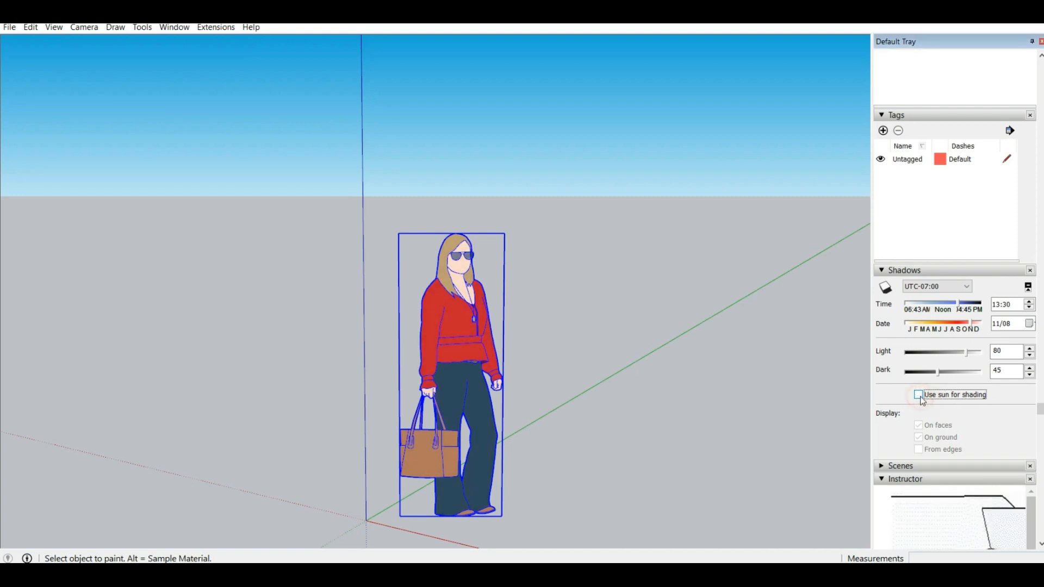
{"action": "scroll", "coordinate": [922, 400], "scroll_direction": "down", "scroll_amount": 3}
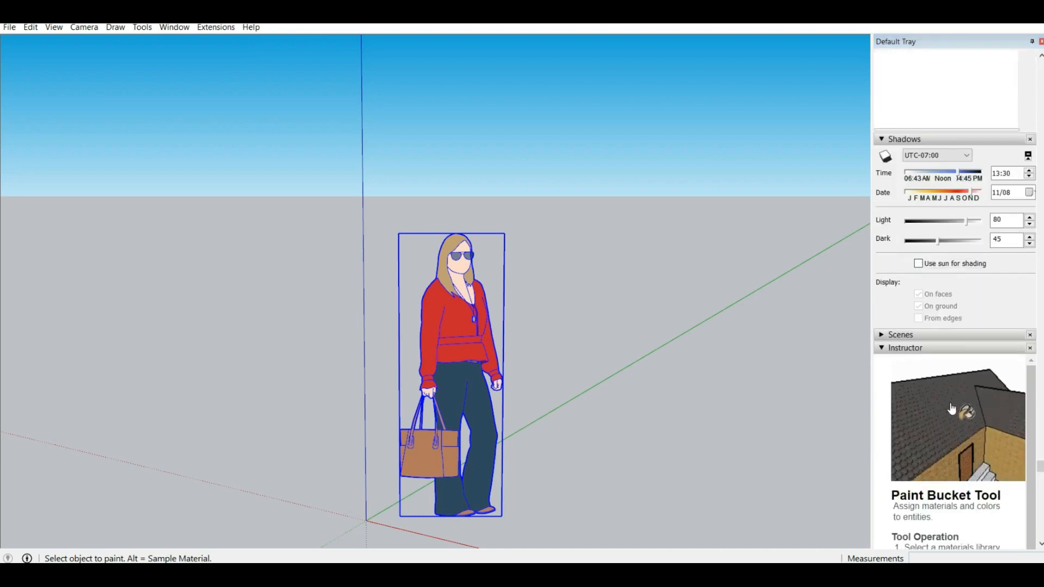
Step: Look into the Scenes section, collapse it again, and read the Paint Bucket guidance in the Instructor
{"action": "left_click", "coordinate": [931, 336]}
{"action": "scroll", "coordinate": [949, 416], "scroll_direction": "down", "scroll_amount": 2}
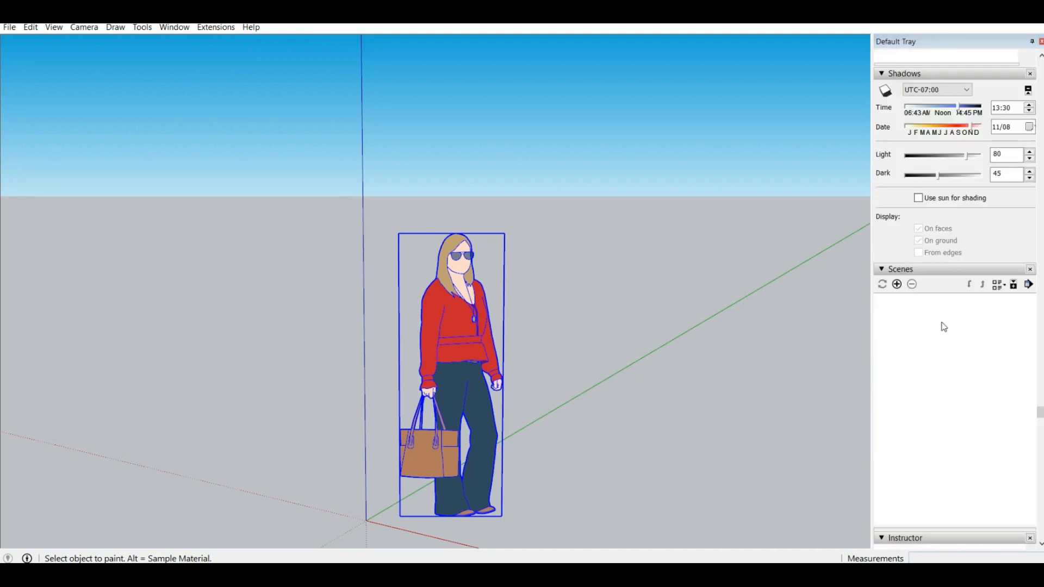
{"action": "middle_click_drag", "start_coordinate": [665, 317], "coordinate": [644, 375]}
{"action": "left_click", "coordinate": [914, 274]}
{"action": "scroll", "coordinate": [877, 350], "scroll_direction": "down", "scroll_amount": 3}
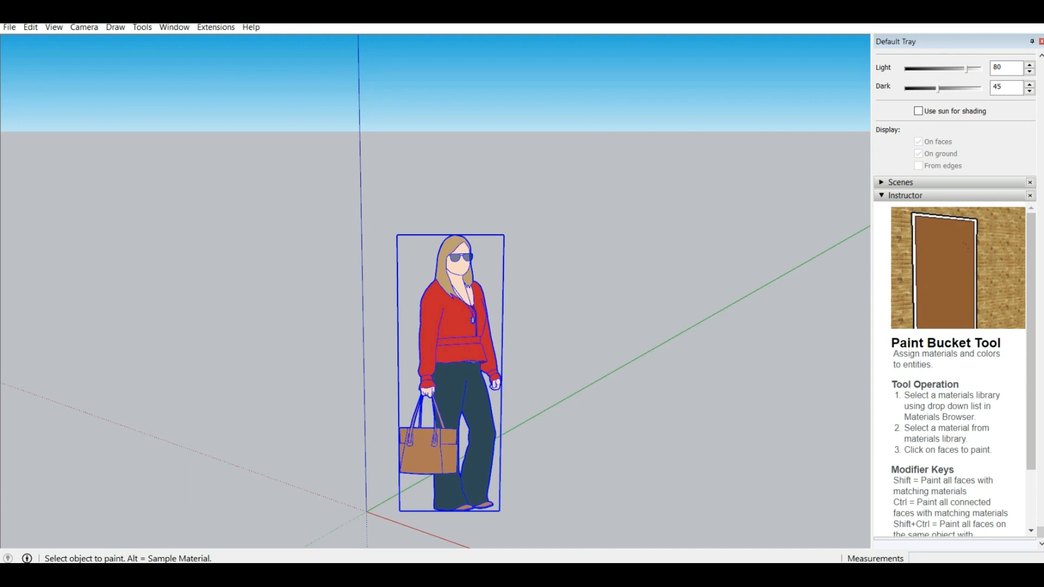
{"action": "scroll", "coordinate": [1015, 506], "scroll_direction": "down", "scroll_amount": 2}
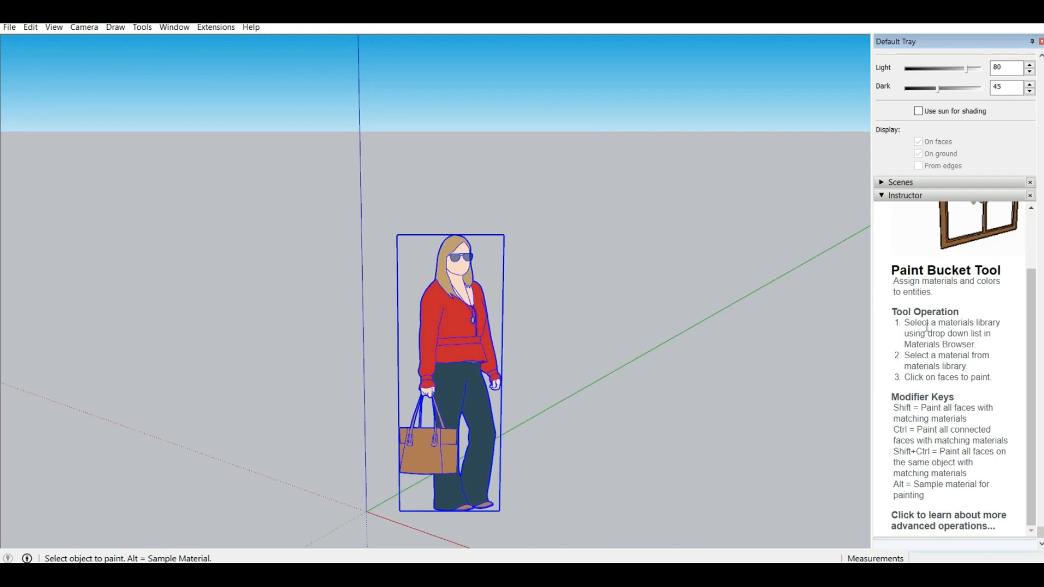
{"action": "scroll", "coordinate": [943, 326], "scroll_direction": "up", "scroll_amount": 5}
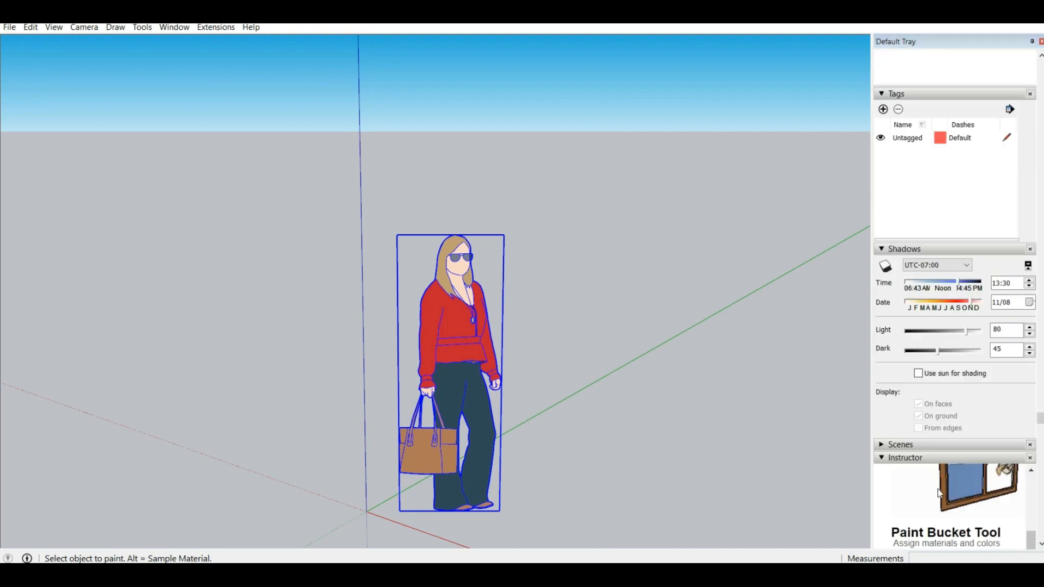
Step: Collapse the Instructor, Shadows, Tags, Styles, Components and Materials sections, leaving only Entity Info expanded
{"action": "left_click", "coordinate": [892, 459]}
{"action": "left_click", "coordinate": [895, 326]}
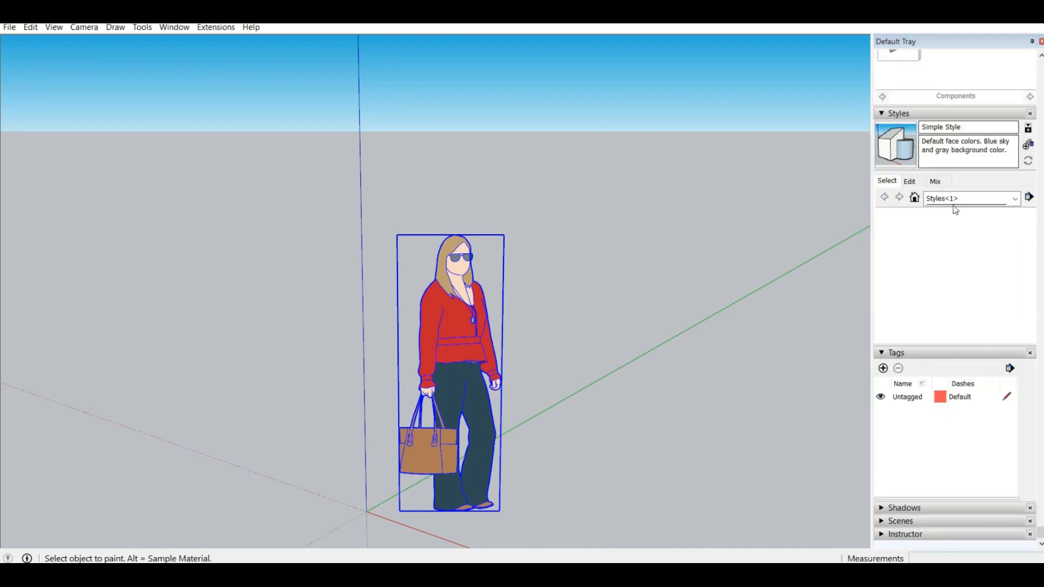
{"action": "left_click", "coordinate": [894, 353]}
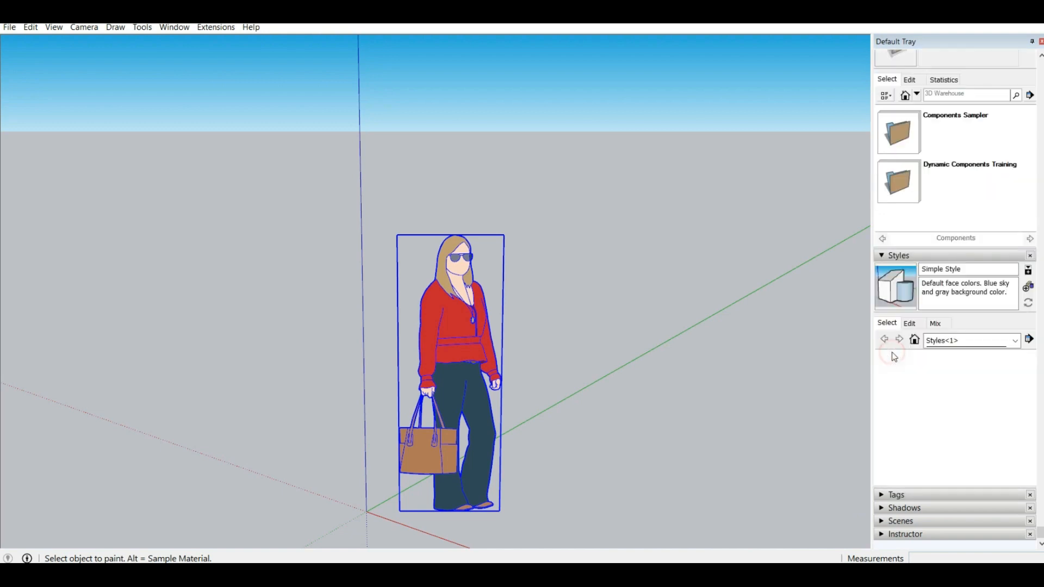
{"action": "left_click", "coordinate": [919, 255]}
{"action": "scroll", "coordinate": [968, 326], "scroll_direction": "up", "scroll_amount": 3}
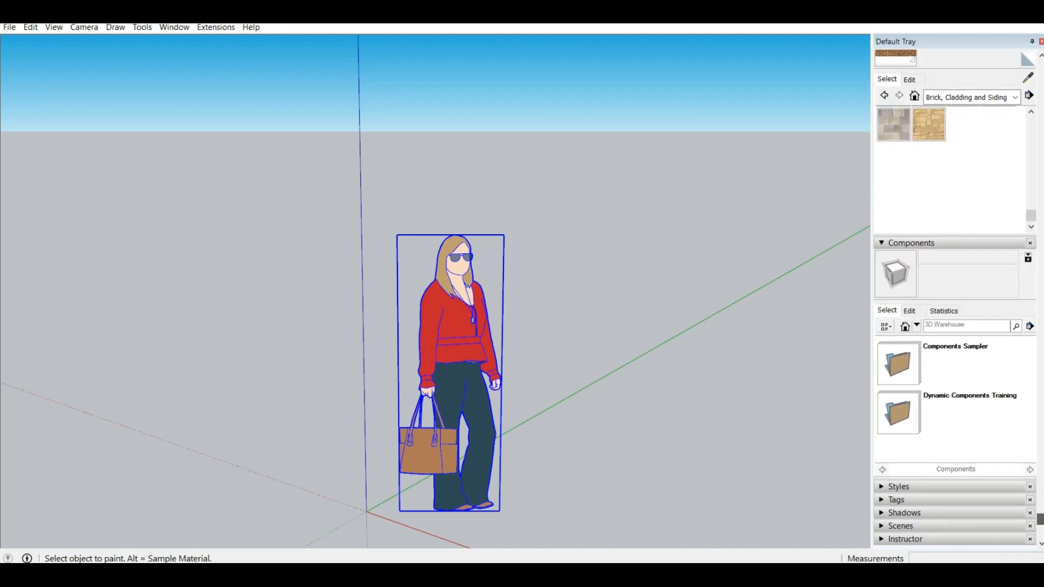
{"action": "left_click", "coordinate": [967, 311]}
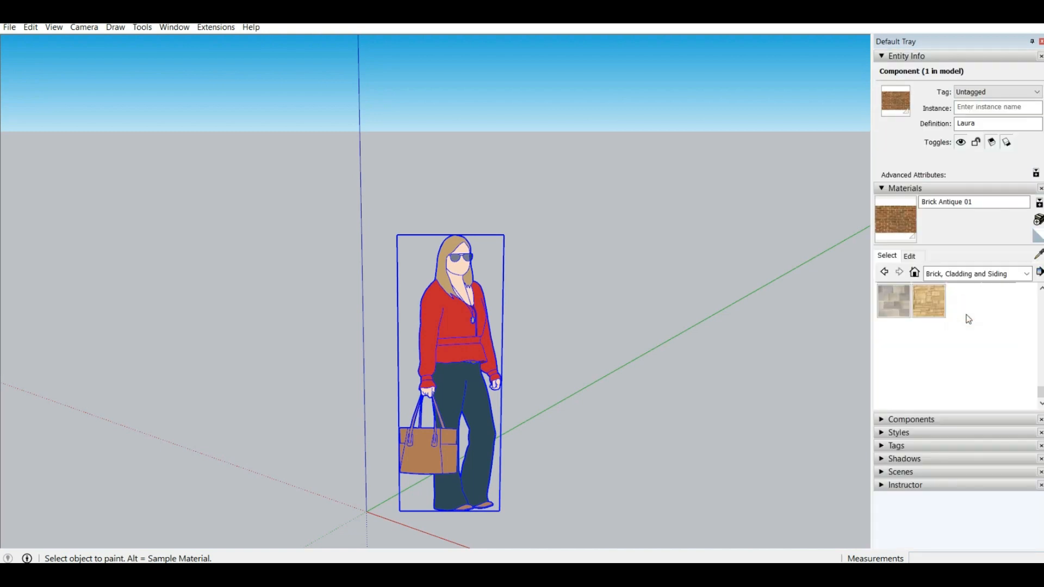
{"action": "left_click", "coordinate": [904, 188]}
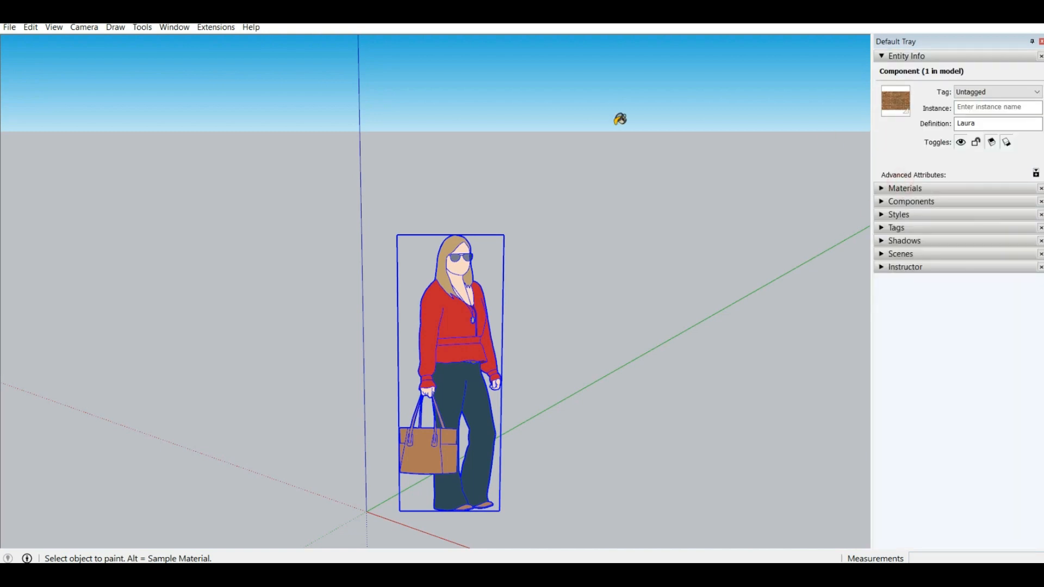
{"action": "left_click", "coordinate": [535, 155]}
{"action": "left_click", "coordinate": [33, 27]}
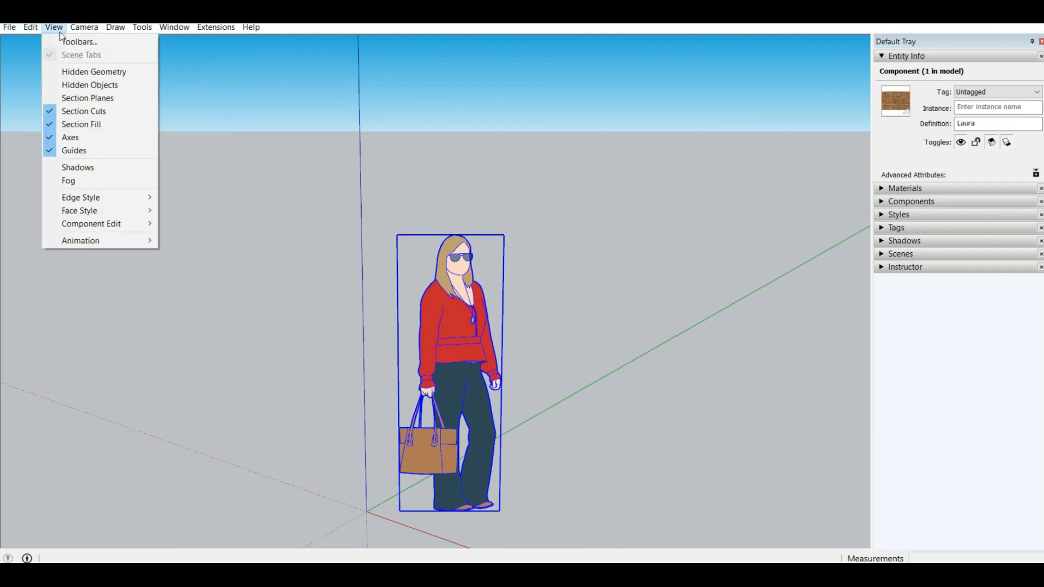
{"action": "mouse_move", "coordinate": [160, 34]}
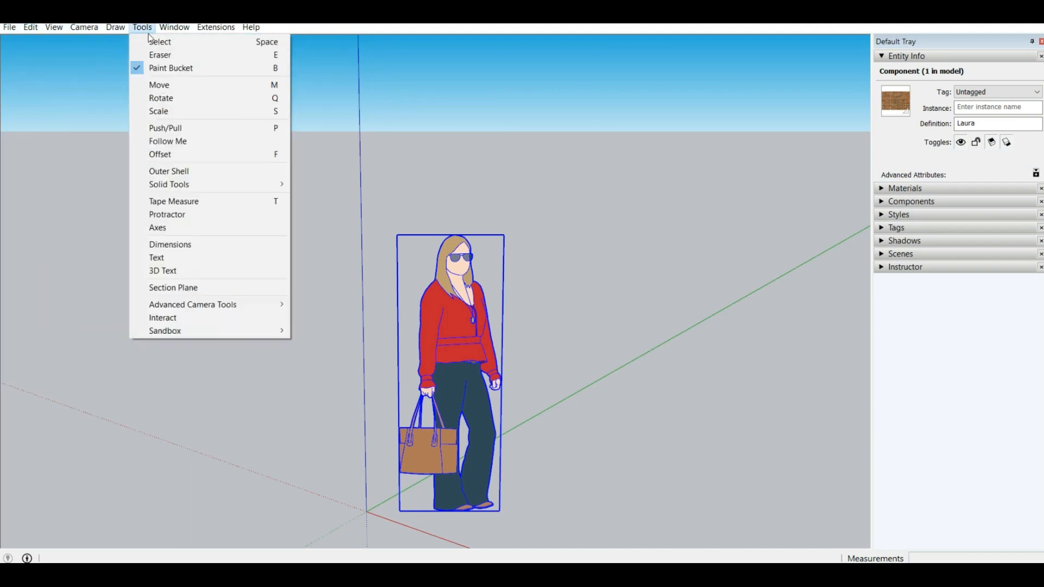
{"action": "mouse_move", "coordinate": [195, 30]}
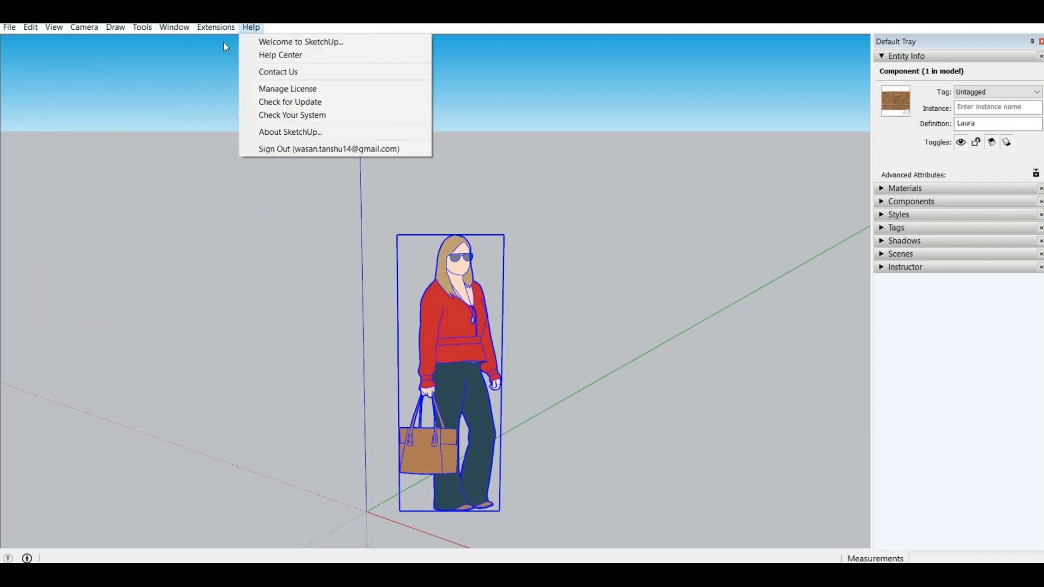
{"action": "mouse_move", "coordinate": [250, 28]}
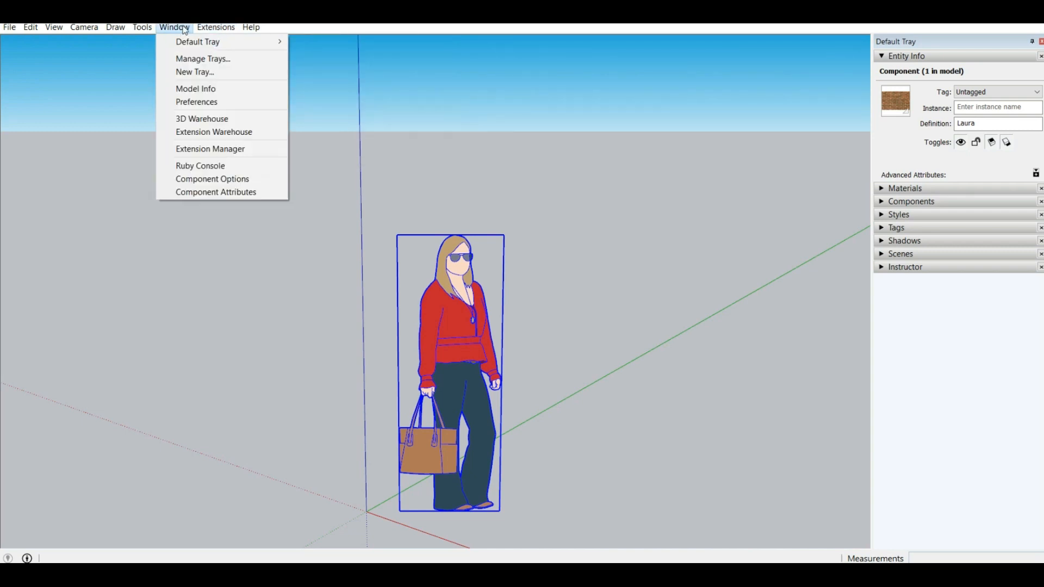
{"action": "left_click", "coordinate": [81, 105]}
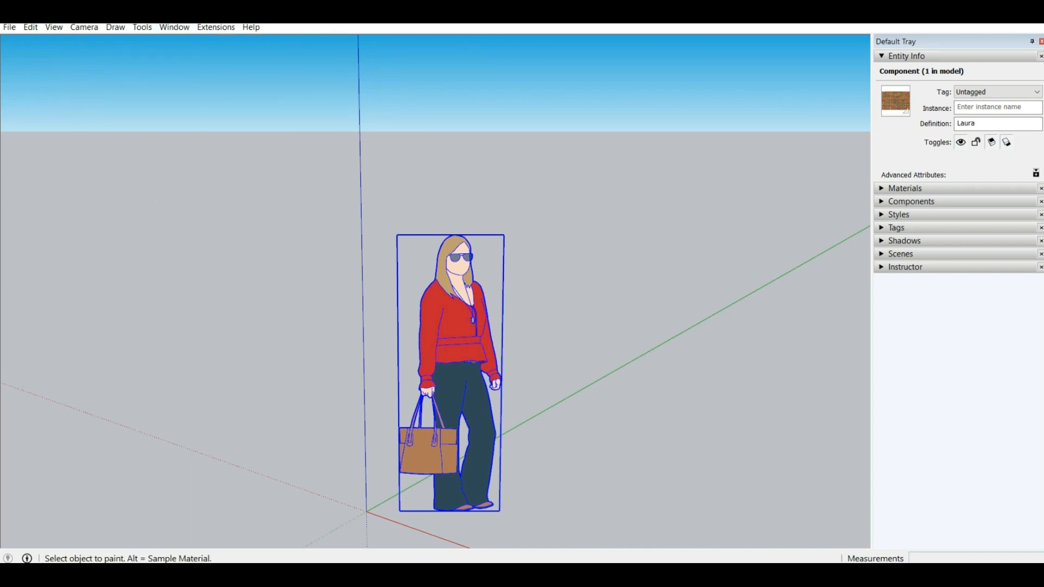
{"action": "left_click", "coordinate": [10, 27]}
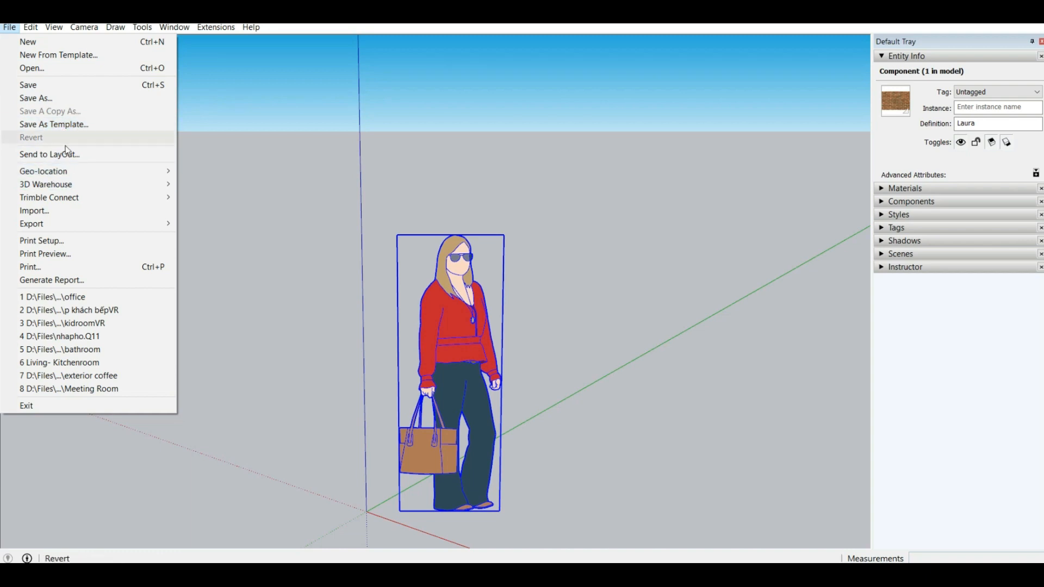
{"action": "mouse_move", "coordinate": [74, 172]}
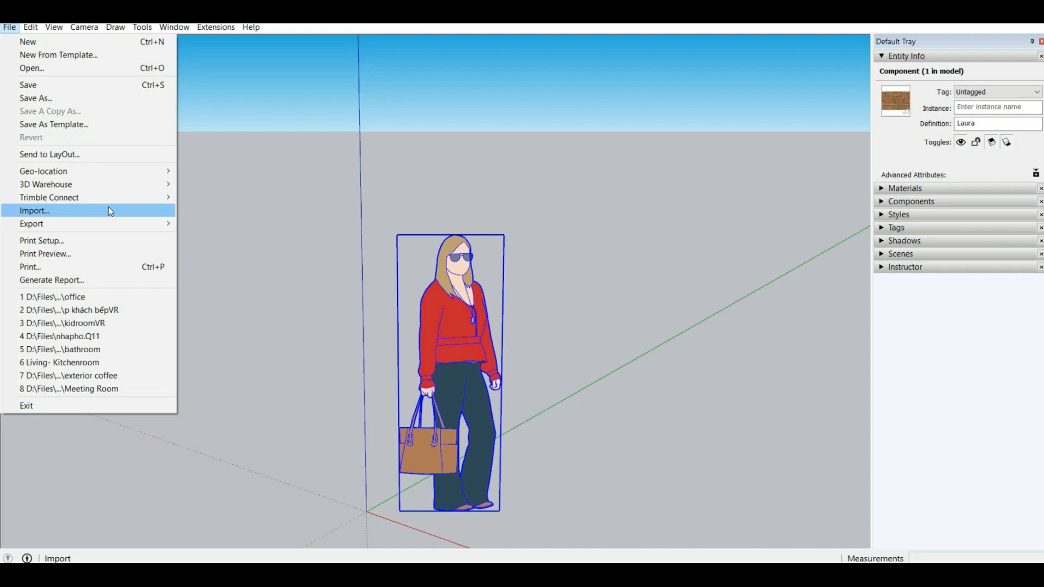
{"action": "mouse_move", "coordinate": [111, 225]}
{"action": "mouse_move", "coordinate": [163, 224]}
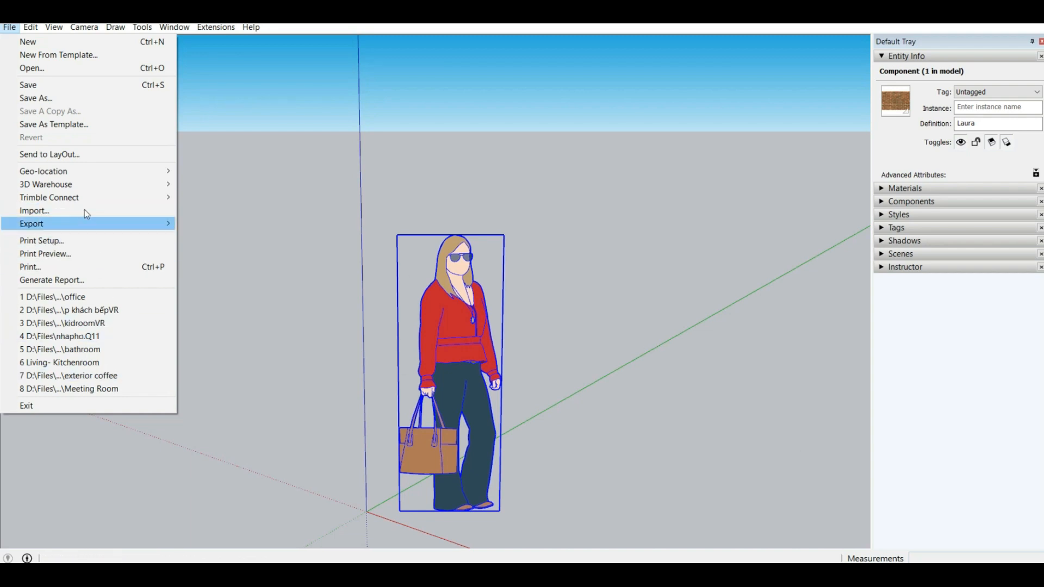
Step: Undo the brick paint on the standing figure and hide the figure
{"action": "mouse_move", "coordinate": [38, 28]}
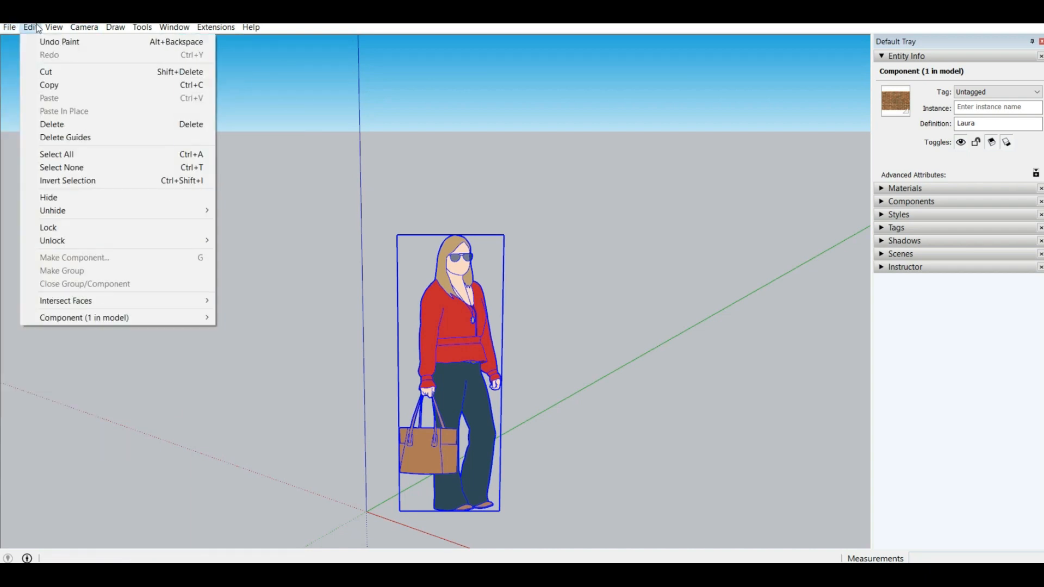
{"action": "left_click", "coordinate": [56, 43]}
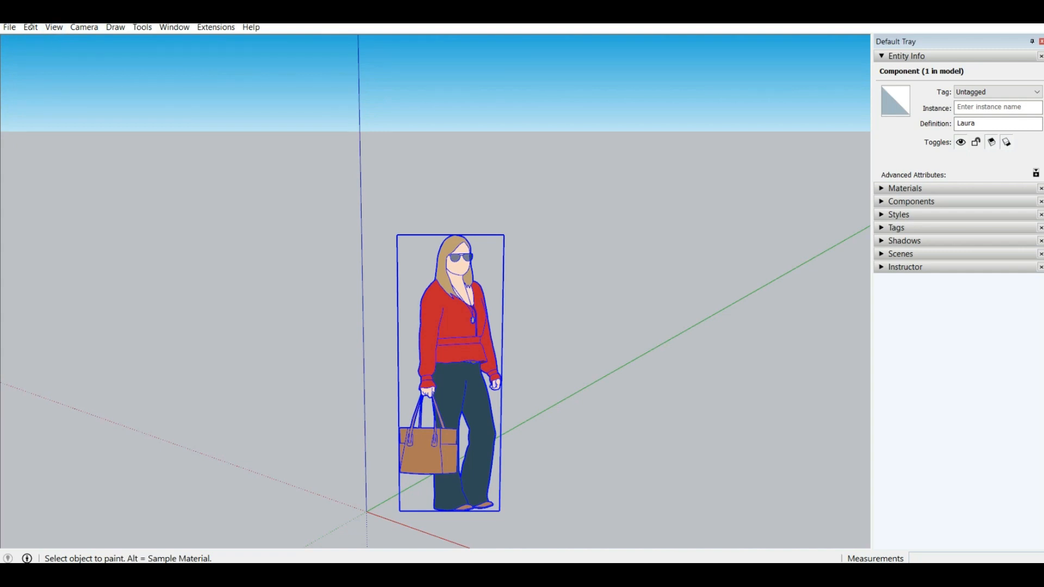
{"action": "left_click", "coordinate": [31, 28]}
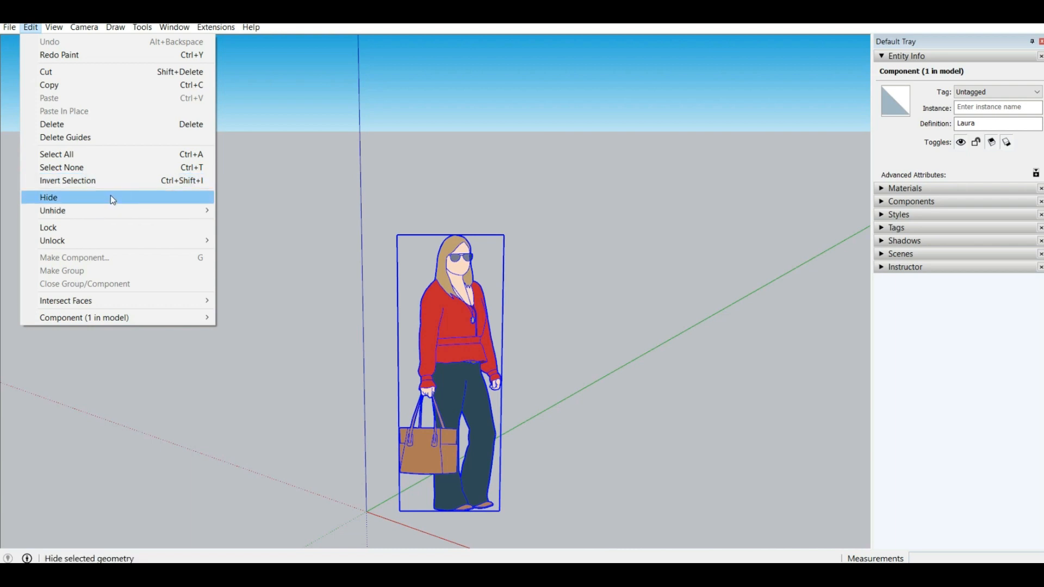
{"action": "left_click", "coordinate": [159, 200]}
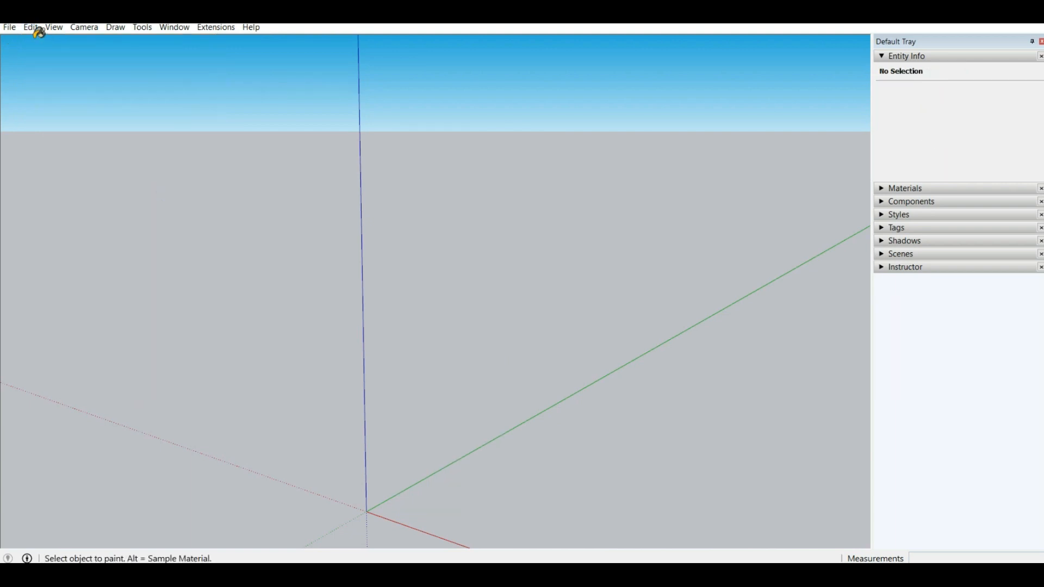
Step: Unhide all hidden objects in the model to bring back the standing figure
{"action": "left_click", "coordinate": [31, 29]}
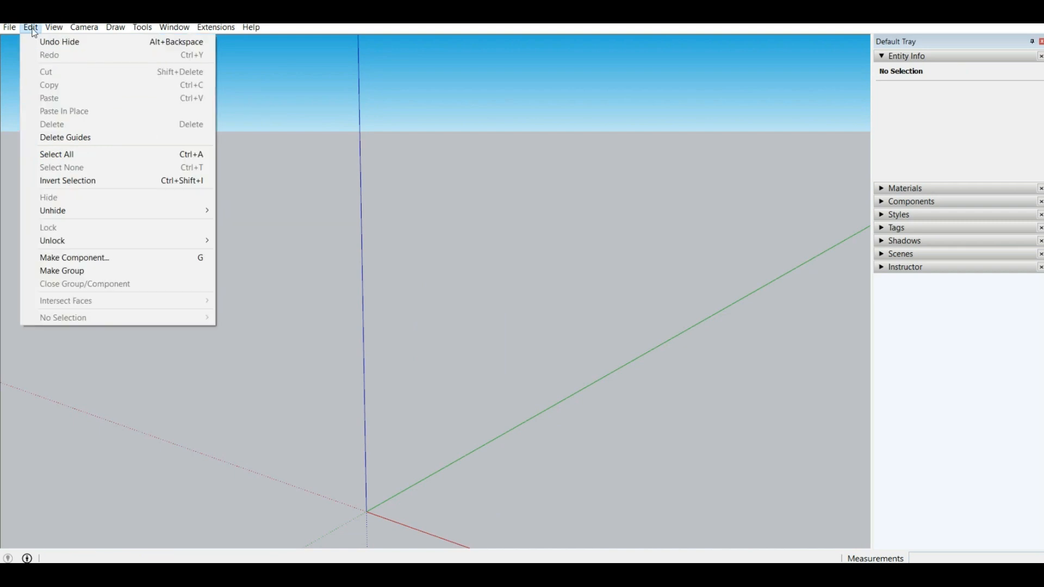
{"action": "mouse_move", "coordinate": [71, 213]}
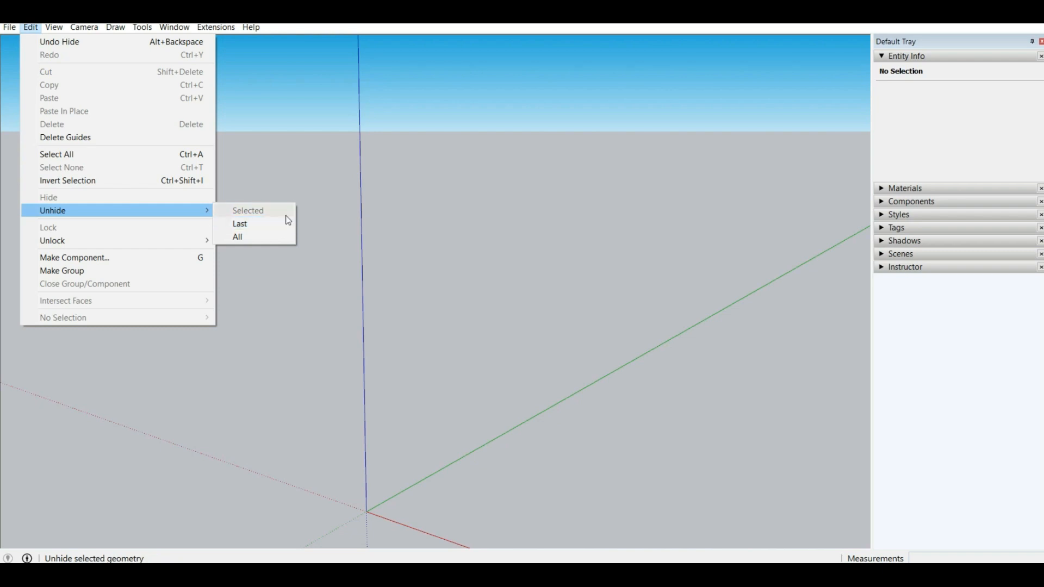
{"action": "left_click", "coordinate": [260, 238]}
Step: Open the toolbar list and show the V-Ray for SketchUp, V-Ray Lights and V-Ray Objects toolbars
{"action": "left_click", "coordinate": [38, 30]}
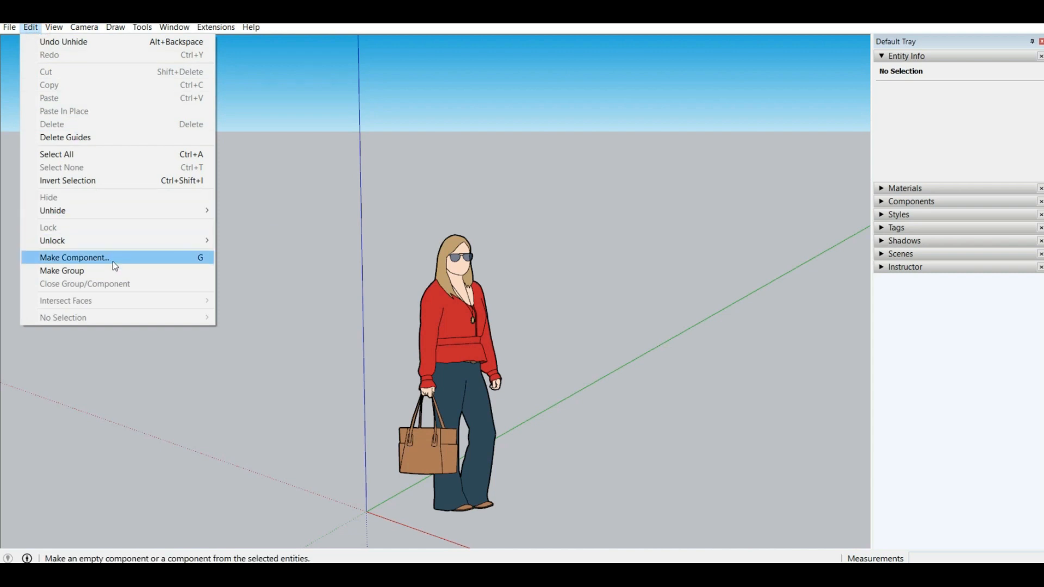
{"action": "mouse_move", "coordinate": [84, 28]}
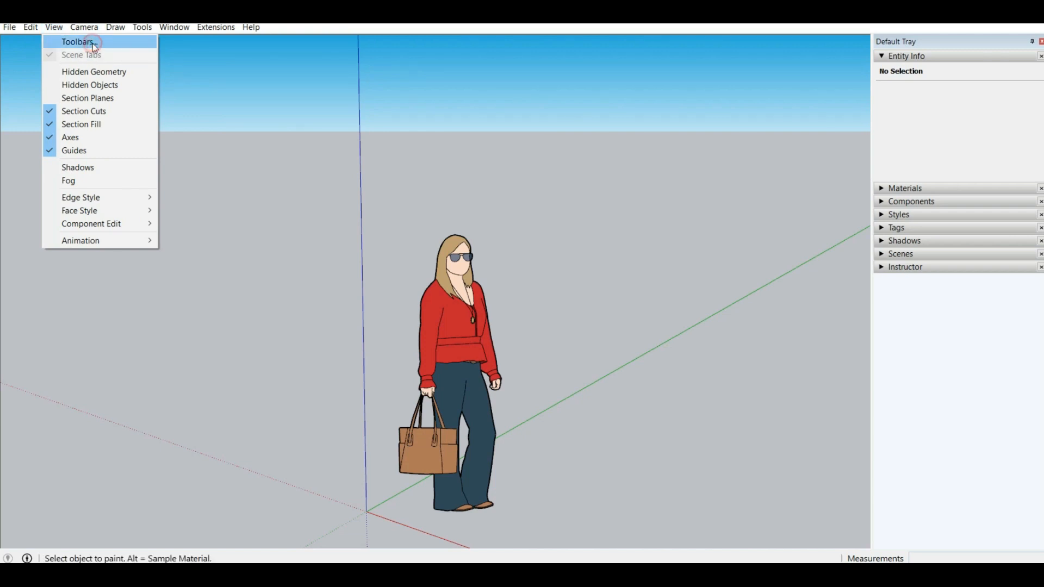
{"action": "left_click", "coordinate": [93, 43]}
{"action": "scroll", "coordinate": [508, 335], "scroll_direction": "down", "scroll_amount": 4}
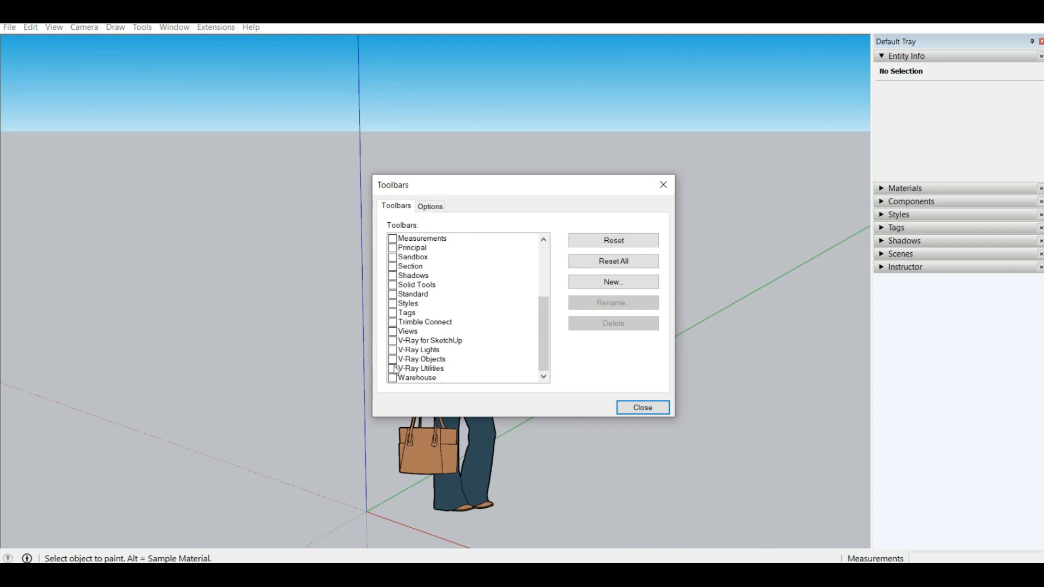
{"action": "left_click", "coordinate": [393, 341]}
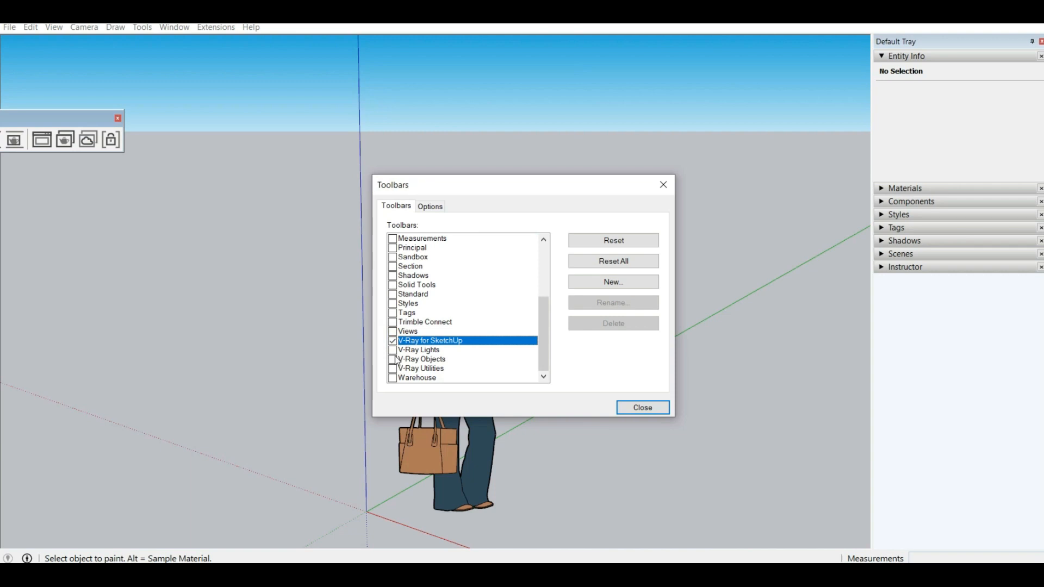
{"action": "left_click", "coordinate": [393, 350]}
{"action": "left_click", "coordinate": [393, 360]}
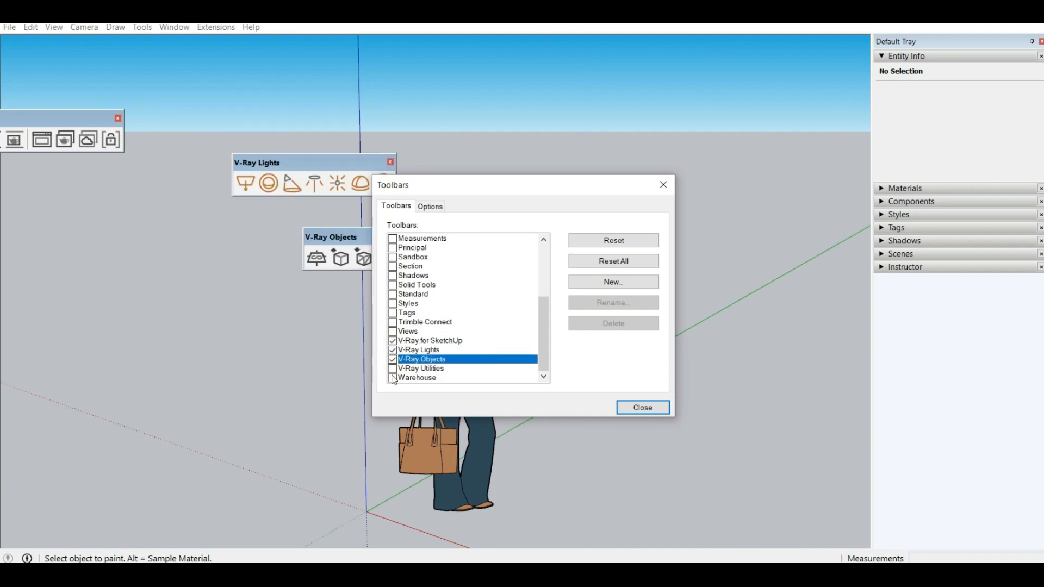
Step: Try out the V-Ray Utilities and Warehouse toolbars and switch each one back off
{"action": "left_click", "coordinate": [392, 369]}
{"action": "left_click", "coordinate": [392, 368]}
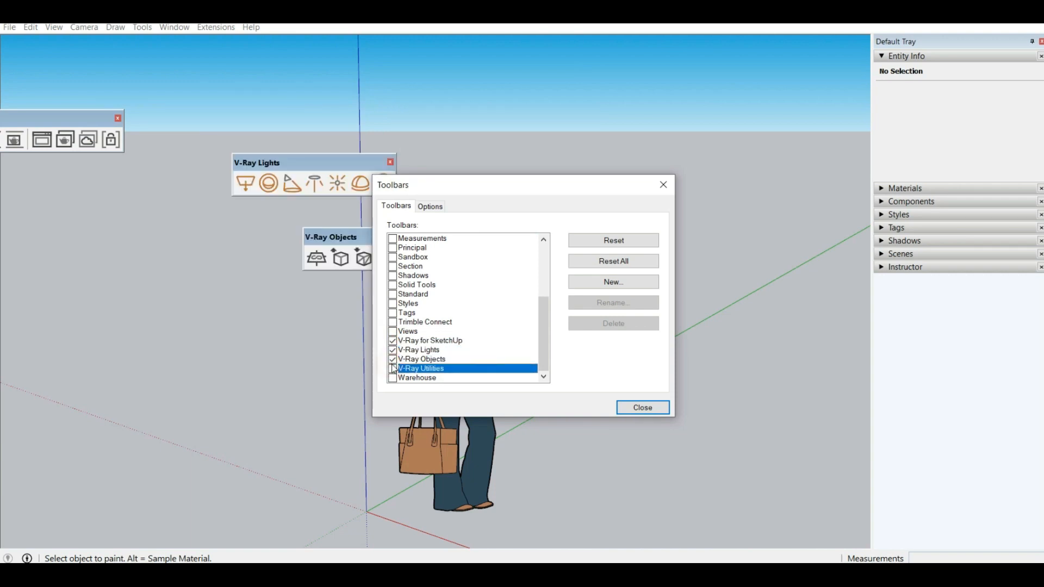
{"action": "left_click_drag", "start_coordinate": [472, 180], "coordinate": [592, 134]}
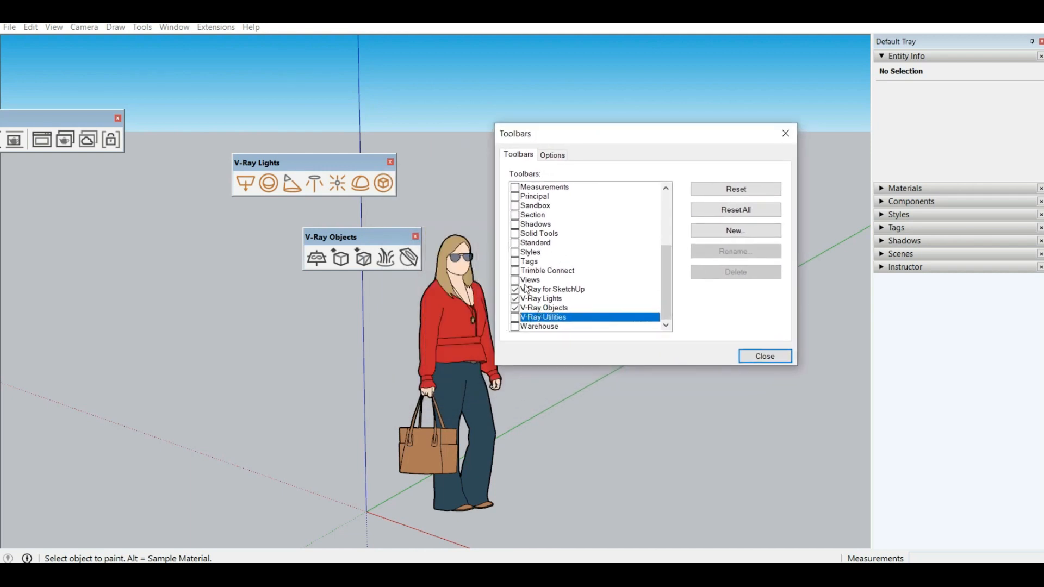
{"action": "left_click", "coordinate": [515, 326]}
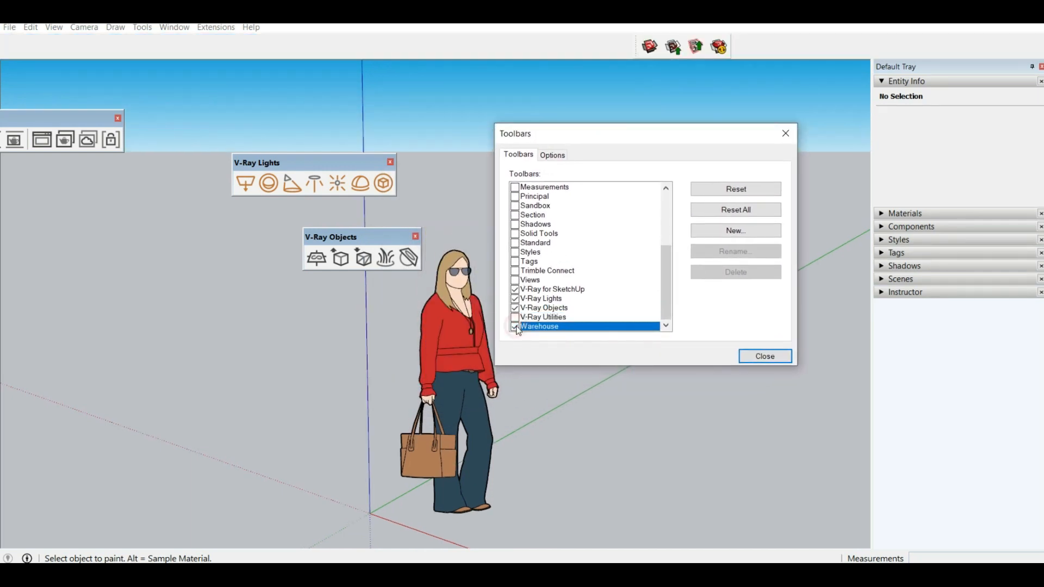
{"action": "left_click", "coordinate": [515, 327]}
Step: Show the Views toolbar and the Large Tool Set toolbar
{"action": "scroll", "coordinate": [517, 321], "scroll_direction": "up", "scroll_amount": 1}
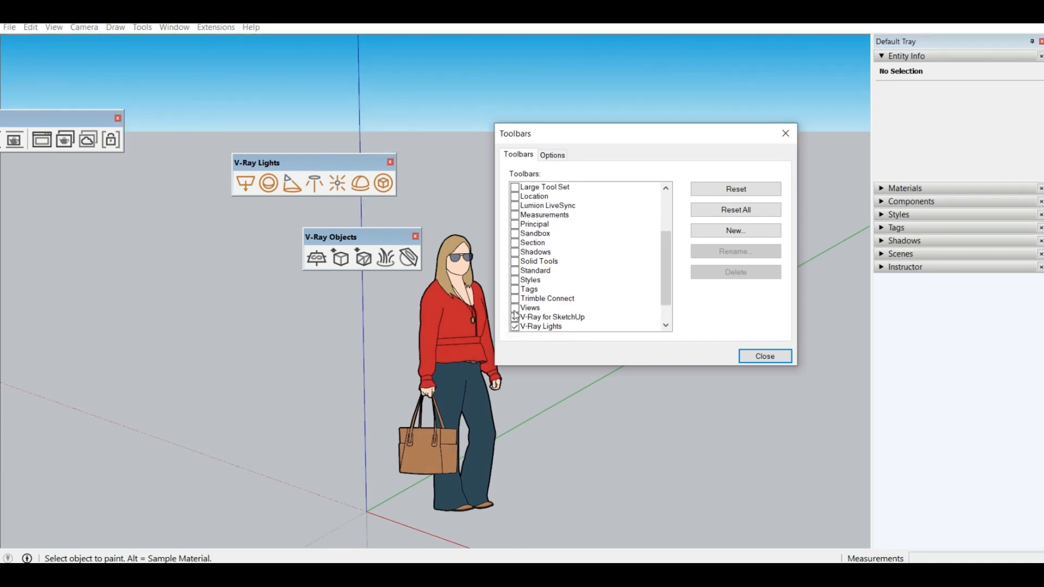
{"action": "left_click", "coordinate": [515, 308]}
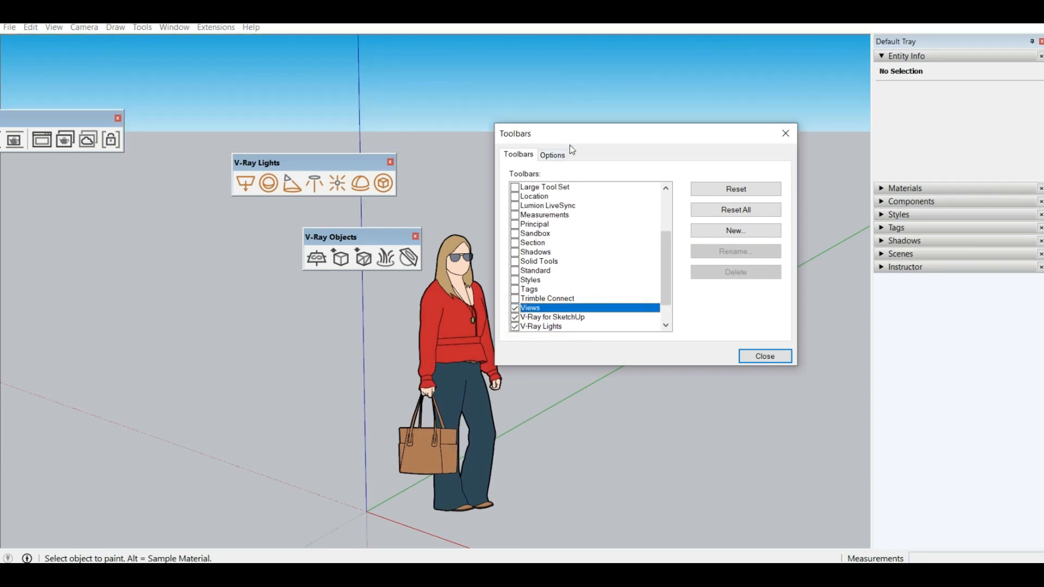
{"action": "left_click_drag", "start_coordinate": [582, 136], "coordinate": [542, 260]}
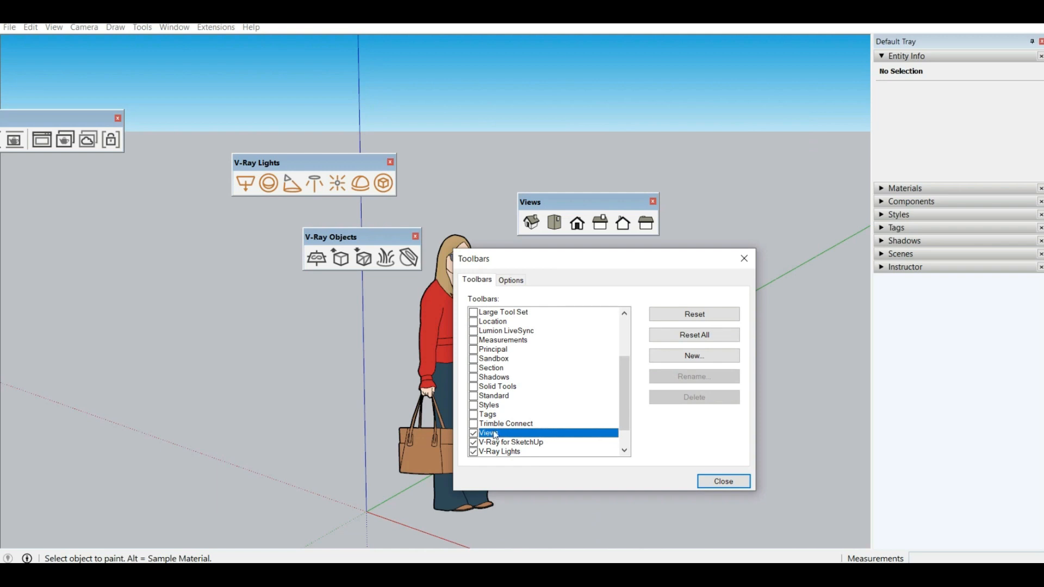
{"action": "scroll", "coordinate": [484, 417], "scroll_direction": "up", "scroll_amount": 3}
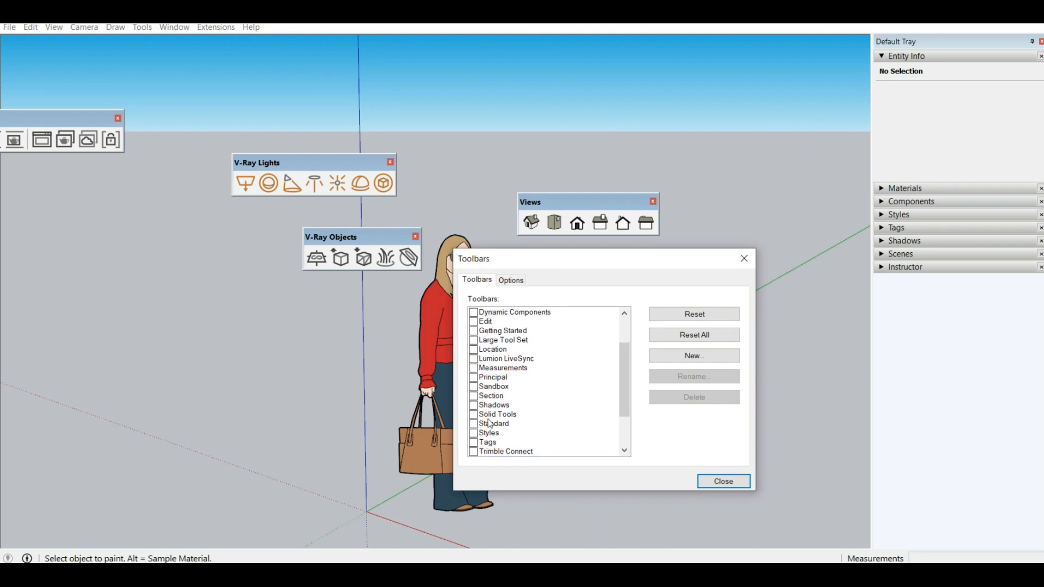
{"action": "left_click", "coordinate": [474, 387]}
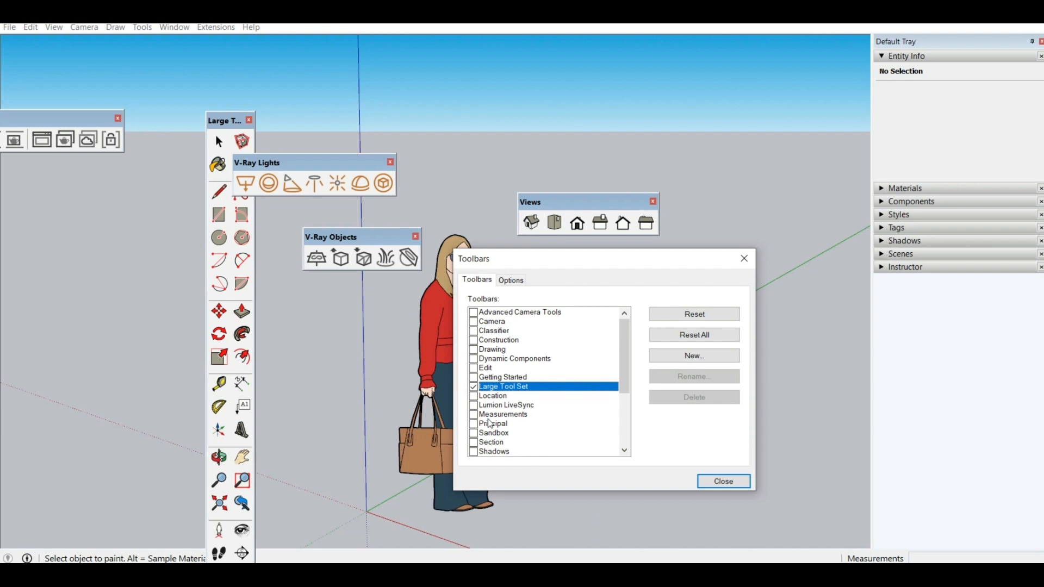
Step: Try out the Lumion LiveSync toolbar and switch it back off
{"action": "scroll", "coordinate": [498, 448], "scroll_direction": "down", "scroll_amount": 2}
{"action": "left_click", "coordinate": [473, 350]}
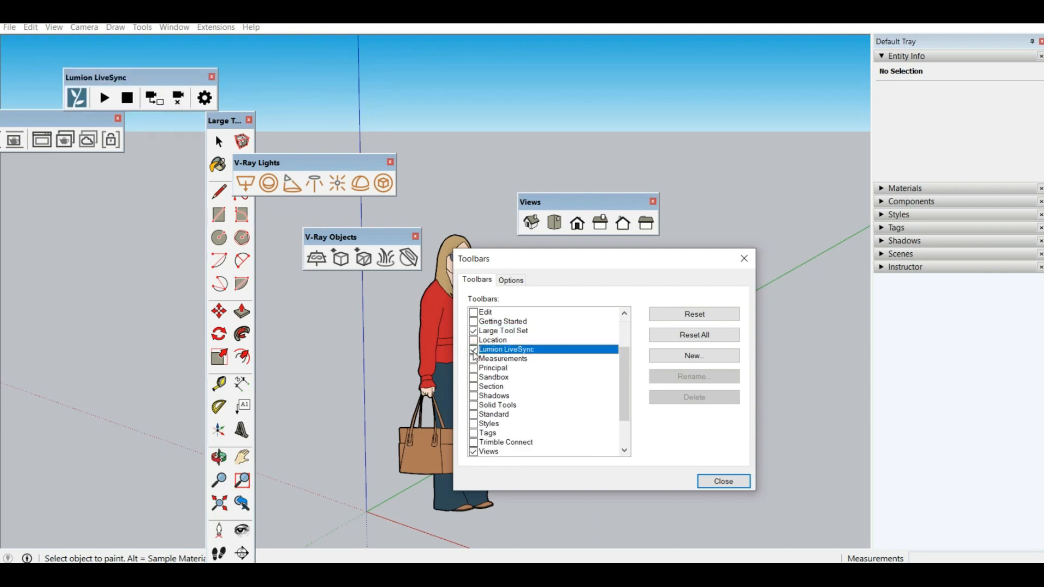
{"action": "scroll", "coordinate": [490, 416], "scroll_direction": "up", "scroll_amount": 2}
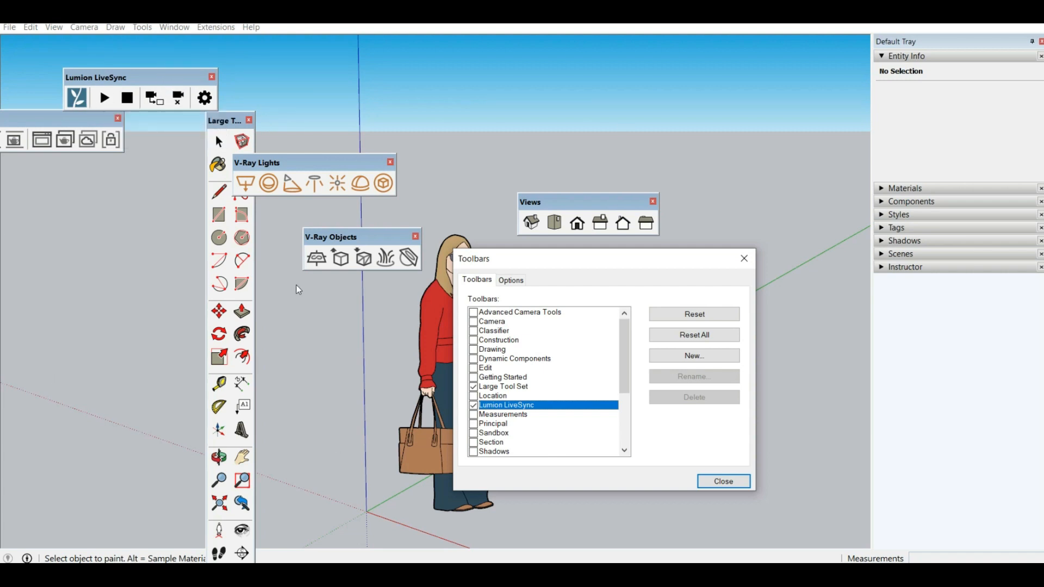
{"action": "key", "text": "space"}
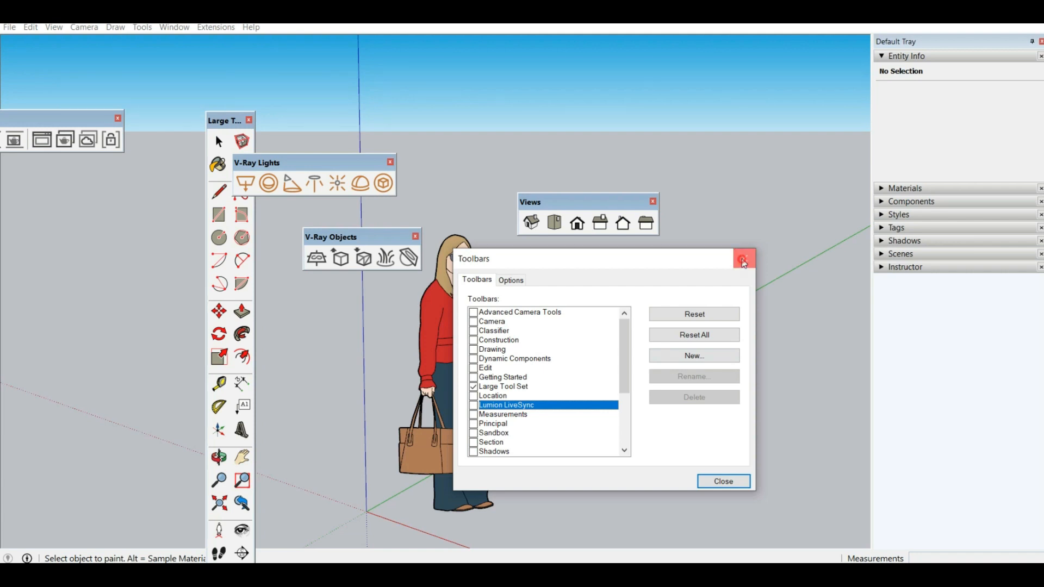
Step: Close the toolbar list, dock the Large Tool Set beside the drawing area, and dock the V-Ray and Views toolbars in a row above it
{"action": "left_click", "coordinate": [744, 259]}
{"action": "left_click", "coordinate": [226, 119]}
{"action": "left_click_drag", "start_coordinate": [226, 118], "coordinate": [17, 82]}
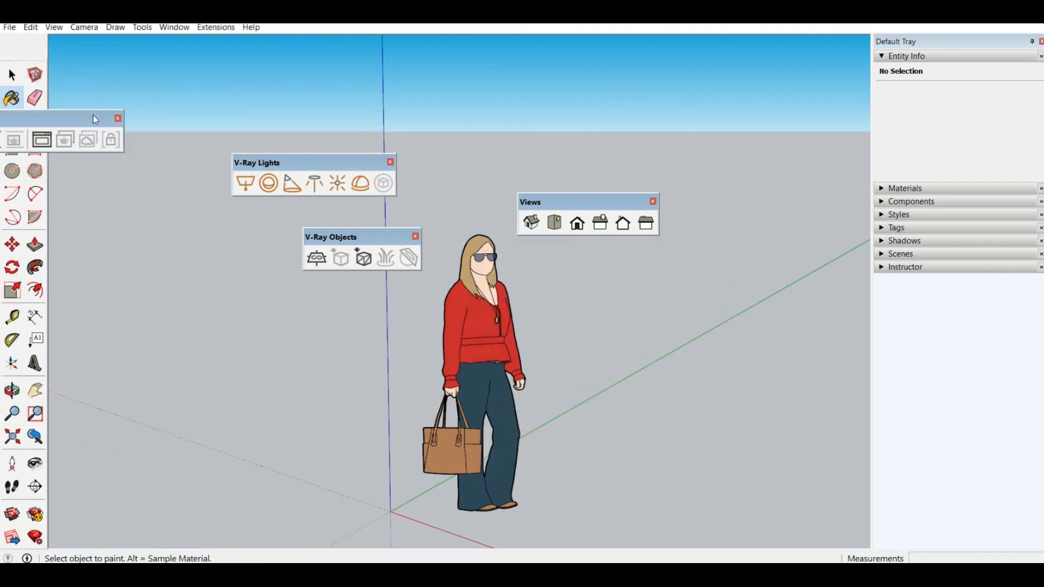
{"action": "left_click_drag", "start_coordinate": [93, 119], "coordinate": [189, 24]}
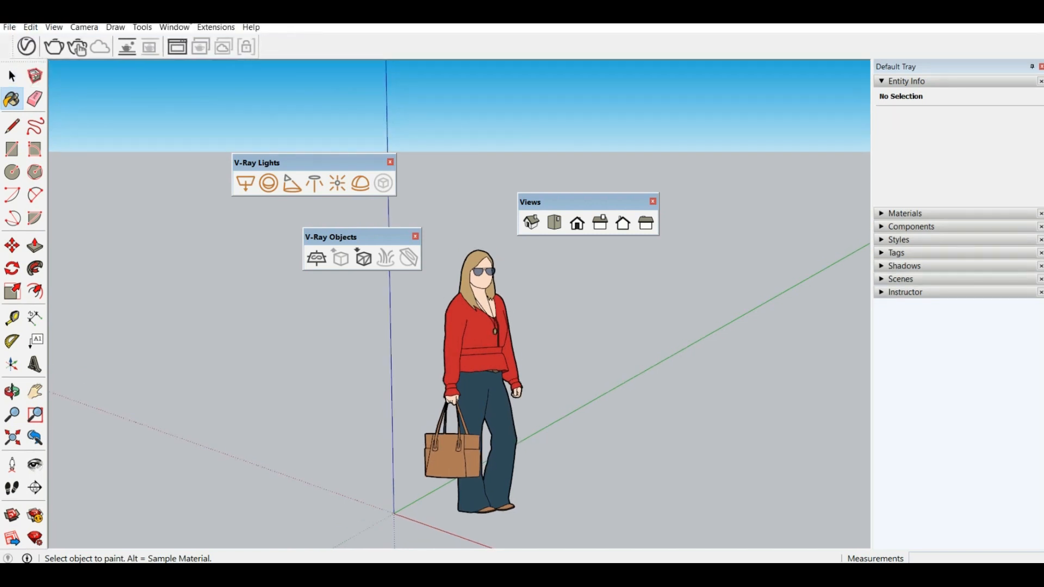
{"action": "left_click_drag", "start_coordinate": [280, 165], "coordinate": [305, 39]}
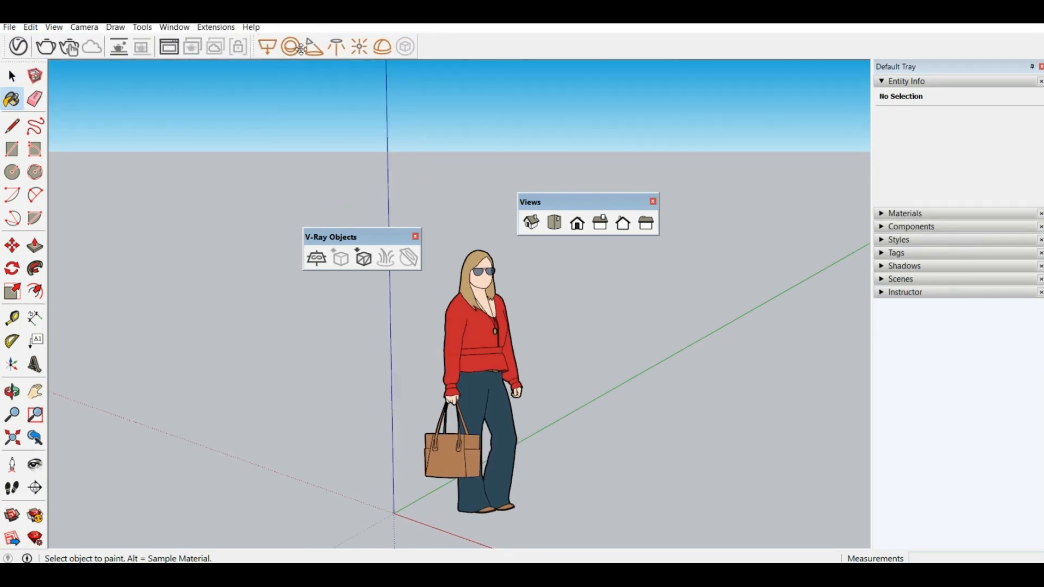
{"action": "left_click_drag", "start_coordinate": [334, 238], "coordinate": [440, 43]}
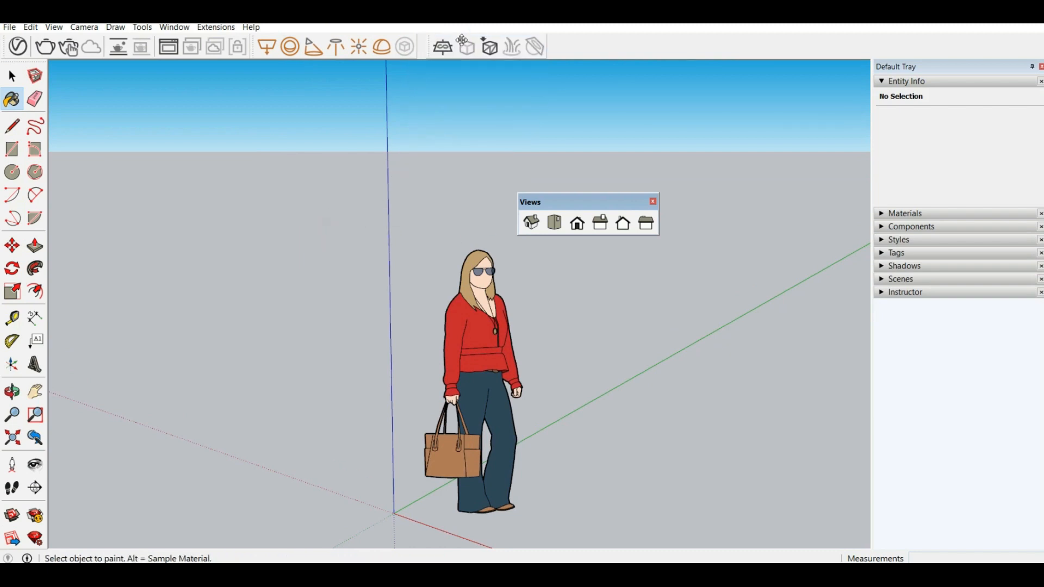
{"action": "left_click_drag", "start_coordinate": [570, 181], "coordinate": [577, 43]}
Step: Show the Section toolbar and dock it in the same row, next to the Views toolbar
{"action": "left_click", "coordinate": [54, 27]}
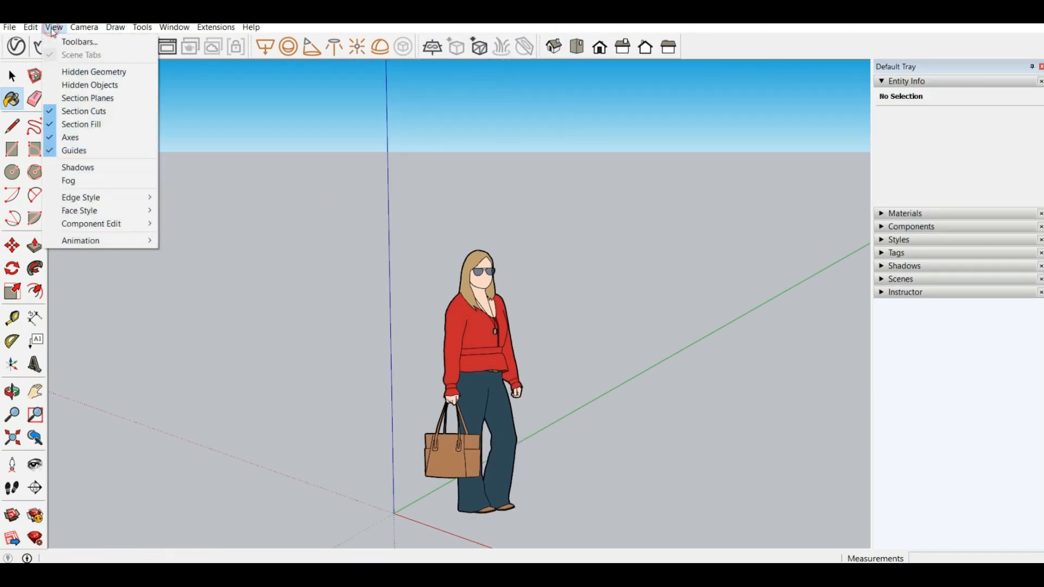
{"action": "left_click", "coordinate": [73, 38]}
{"action": "scroll", "coordinate": [438, 314], "scroll_direction": "down", "scroll_amount": 1}
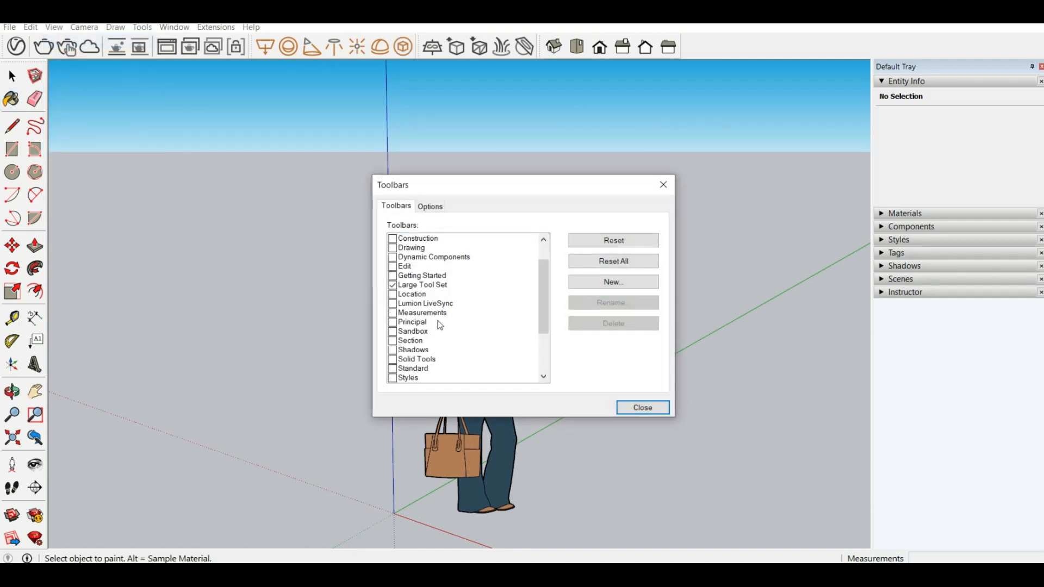
{"action": "left_click", "coordinate": [392, 341]}
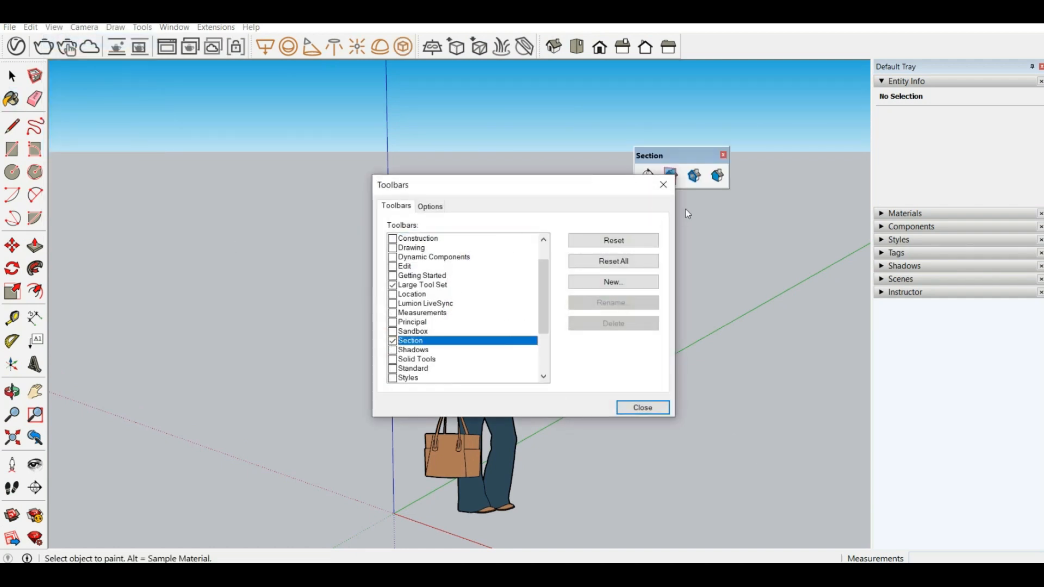
{"action": "left_click", "coordinate": [664, 184]}
{"action": "left_click_drag", "start_coordinate": [686, 161], "coordinate": [715, 43]}
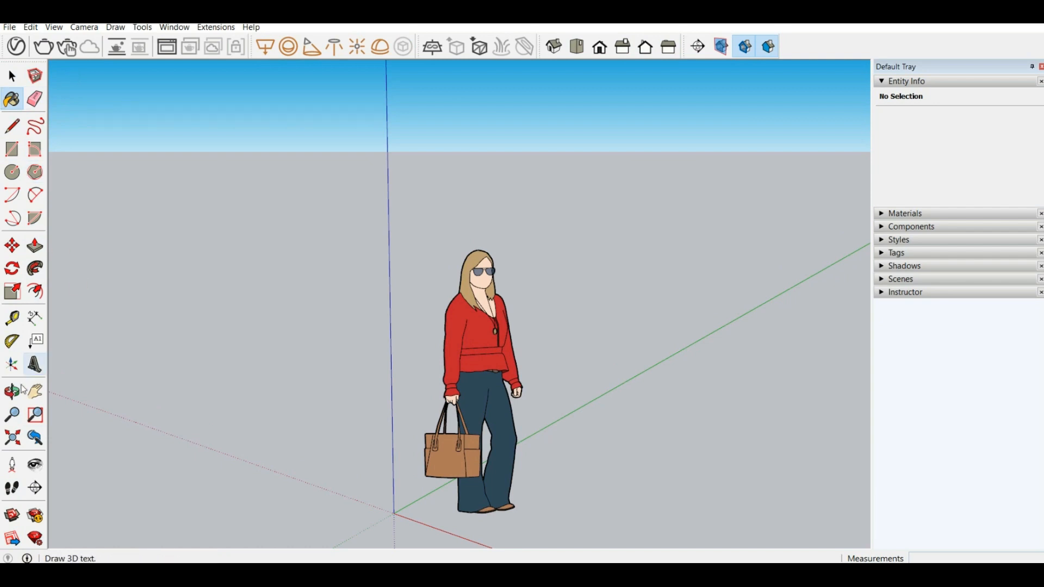
{"action": "scroll", "coordinate": [154, 296], "scroll_direction": "down", "scroll_amount": 4}
{"action": "key", "text": "o"}
{"action": "scroll", "coordinate": [490, 369], "scroll_direction": "down", "scroll_amount": 2}
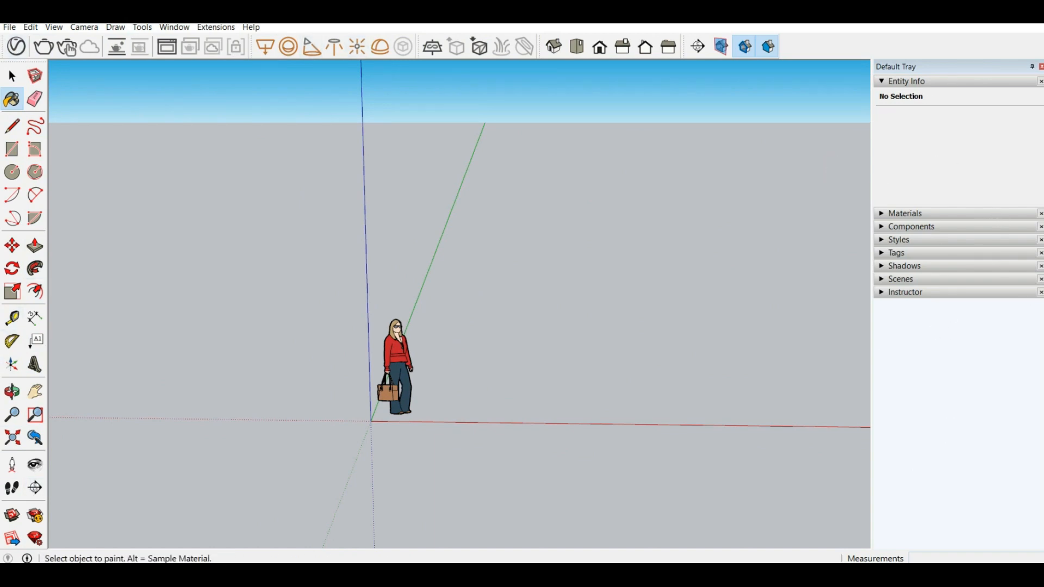
{"action": "middle_click_drag", "start_coordinate": [124, 199], "coordinate": [282, 197]}
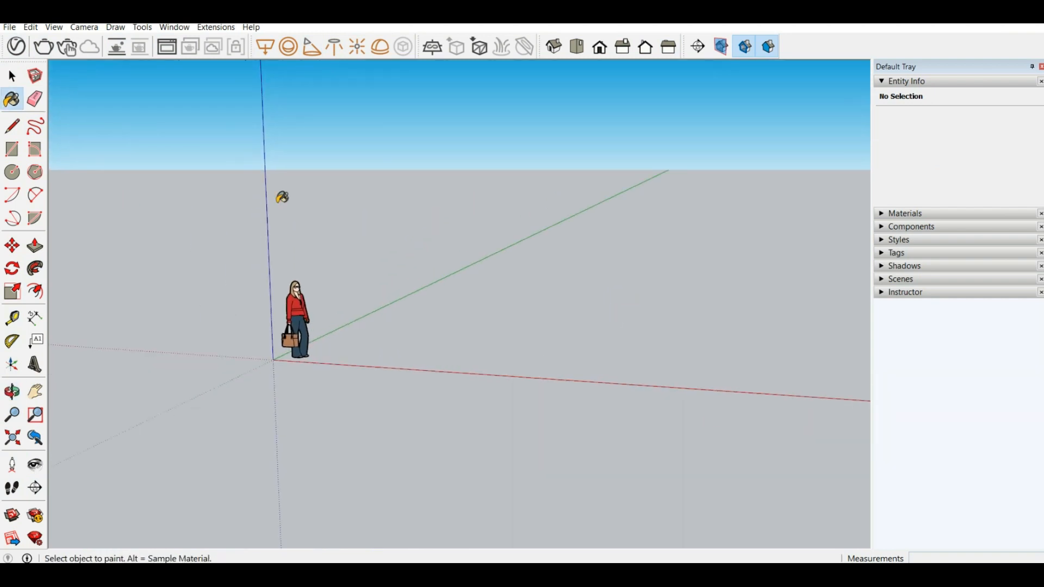
{"action": "left_click", "coordinate": [115, 27]}
{"action": "mouse_move", "coordinate": [54, 27]}
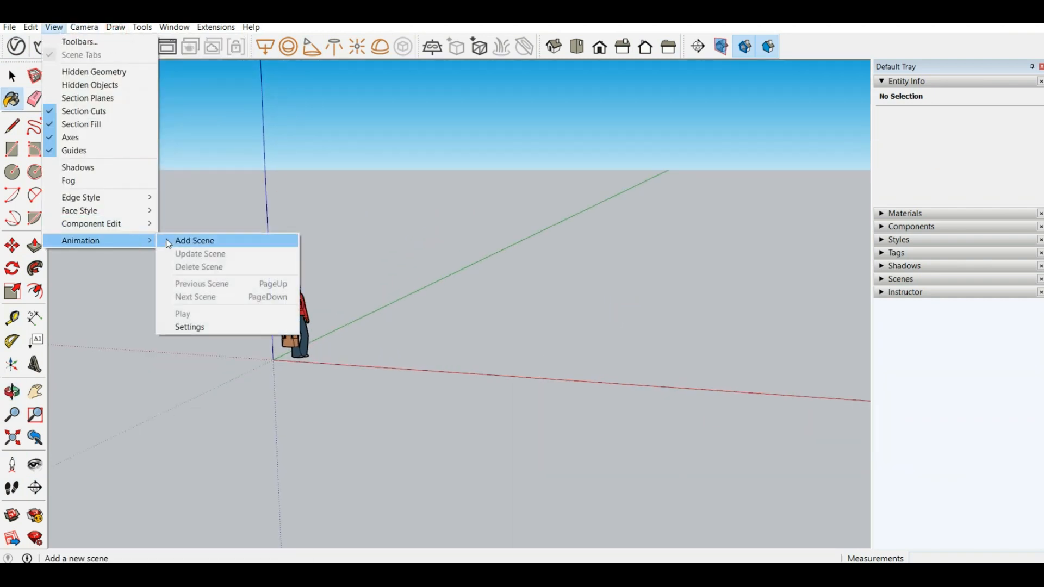
{"action": "mouse_move", "coordinate": [145, 241]}
{"action": "left_click", "coordinate": [240, 120]}
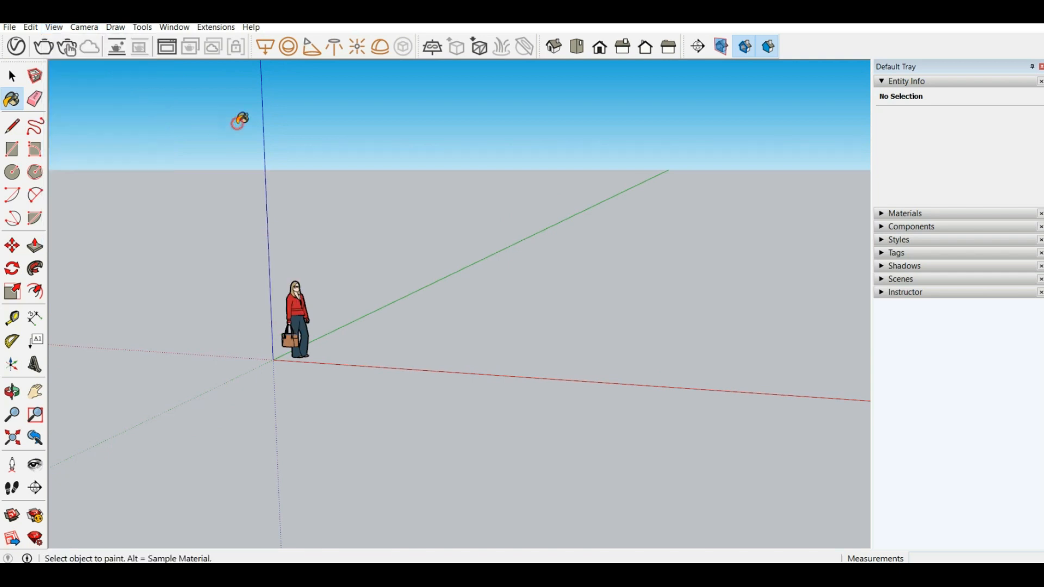
Step: Add a scene that saves a near eye-level view of the standing figure
{"action": "mouse_move", "coordinate": [333, 308]}
{"action": "middle_mouse_down"}
{"action": "mouse_move", "coordinate": [319, 300]}
{"action": "mouse_move", "coordinate": [317, 279]}
{"action": "mouse_move", "coordinate": [244, 262]}
{"action": "mouse_move", "coordinate": [577, 309]}
{"action": "middle_mouse_up"}
{"action": "scroll", "coordinate": [329, 314], "scroll_direction": "up", "scroll_amount": 3}
{"action": "key", "text": "b"}
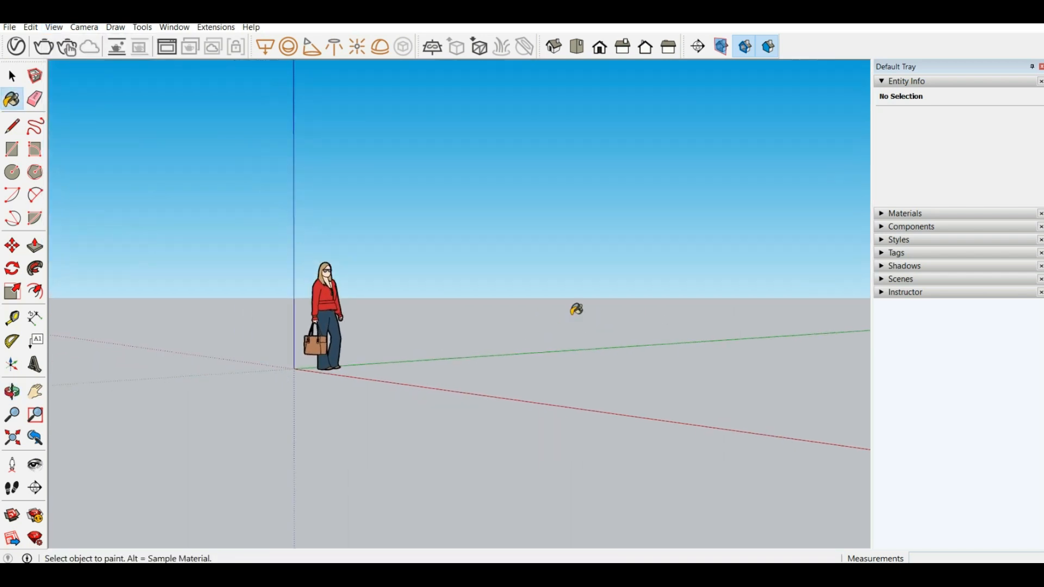
{"action": "left_click", "coordinate": [54, 28]}
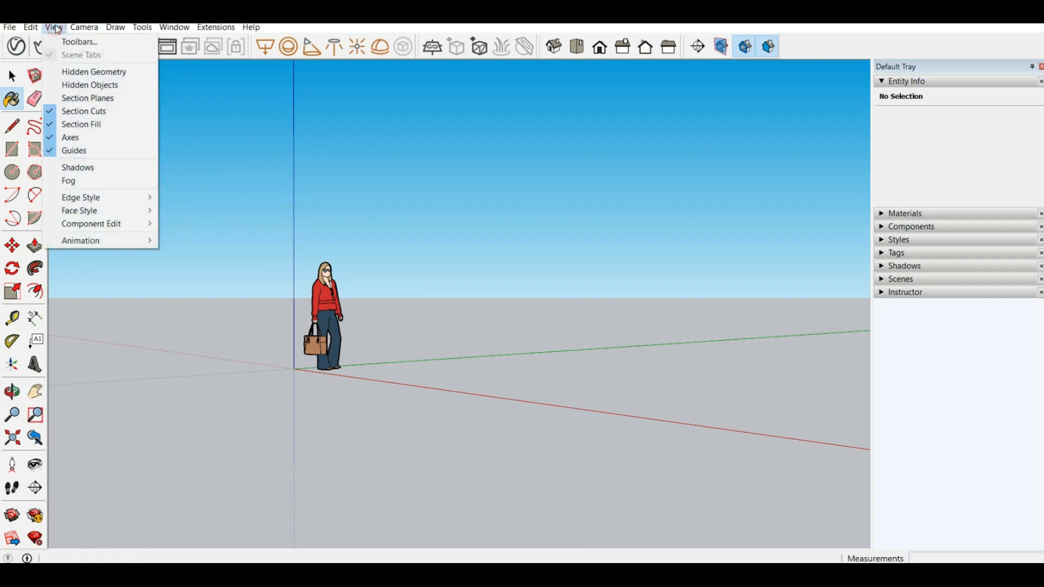
{"action": "mouse_move", "coordinate": [131, 239]}
{"action": "left_click", "coordinate": [204, 238]}
Step: Orbit away from the standing figure, restore the Scene 1 view, and look over the scene's management options
{"action": "middle_click_drag", "start_coordinate": [357, 303], "coordinate": [390, 432]}
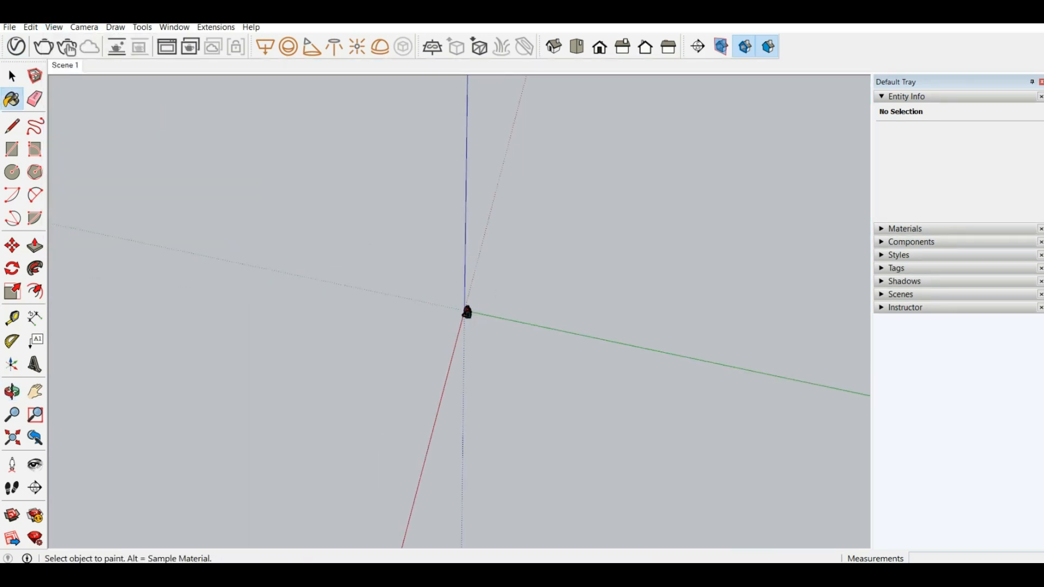
{"action": "left_click", "coordinate": [65, 65]}
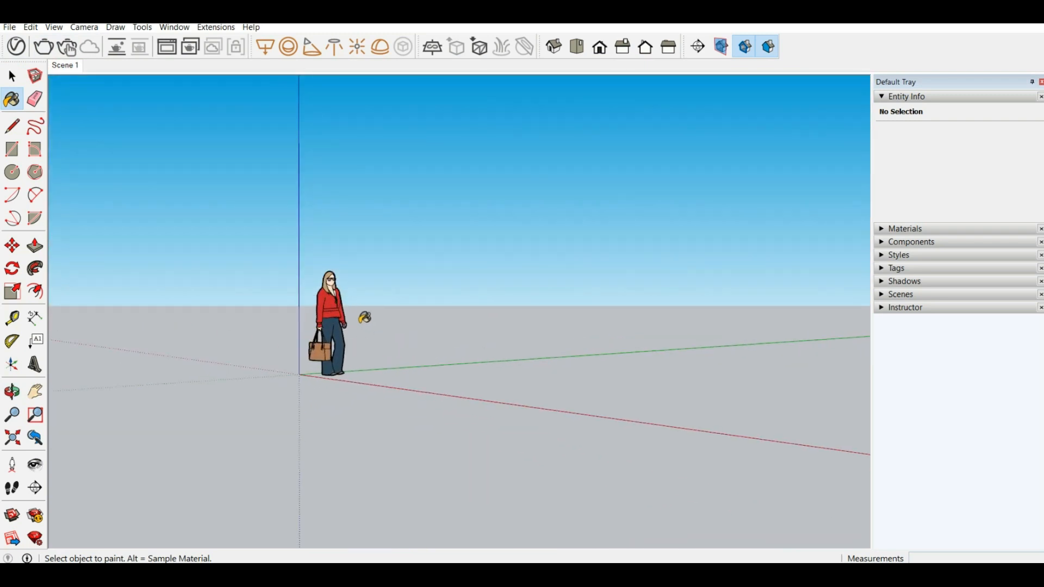
{"action": "right_click", "coordinate": [66, 68]}
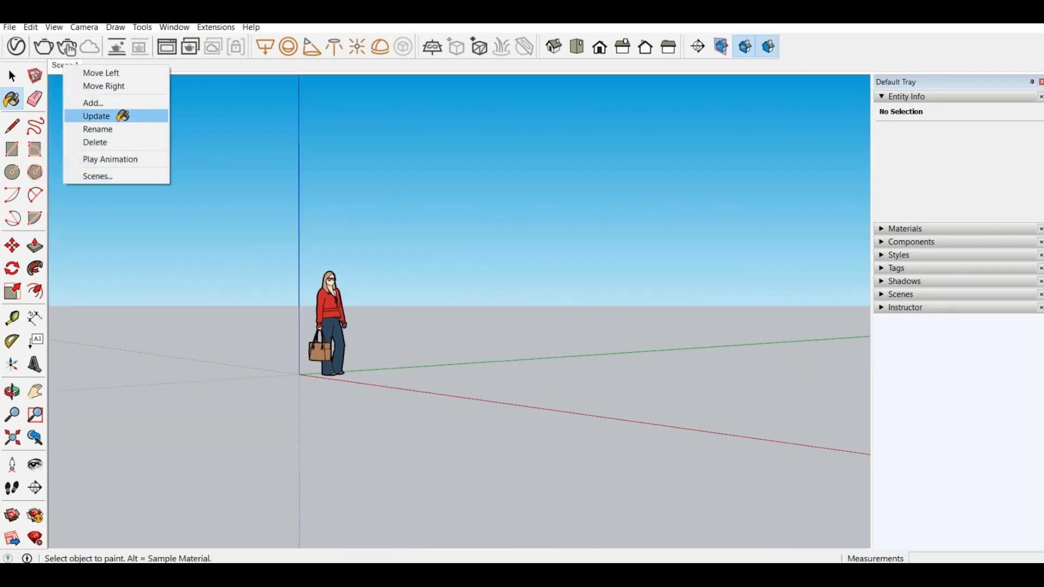
{"action": "left_click", "coordinate": [268, 155]}
Step: Update Scene 1 to save a slightly raised view of the figure from another side
{"action": "middle_click_drag", "start_coordinate": [269, 155], "coordinate": [642, 222]}
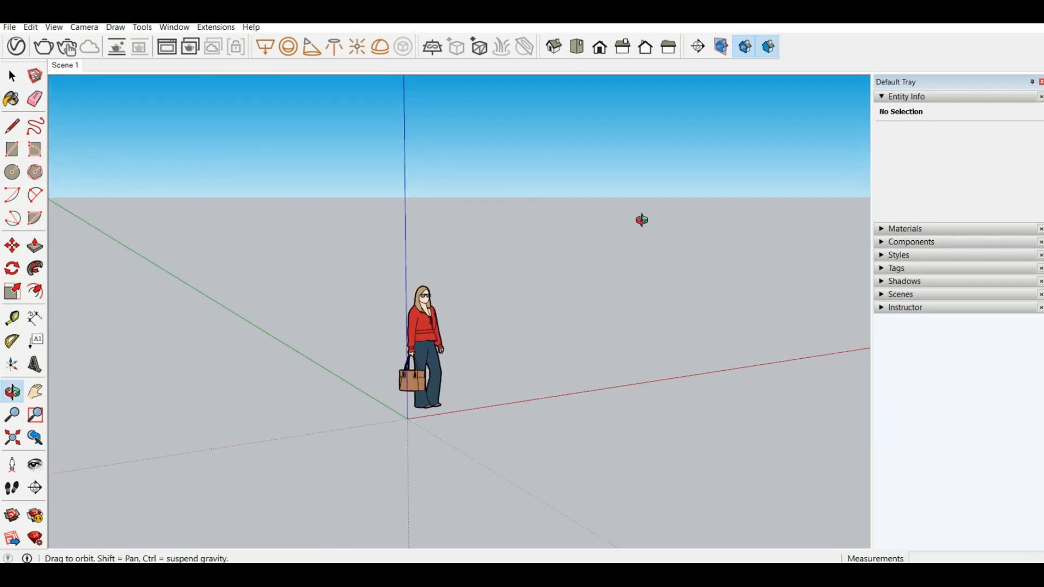
{"action": "right_click", "coordinate": [66, 65]}
{"action": "left_click", "coordinate": [114, 123]}
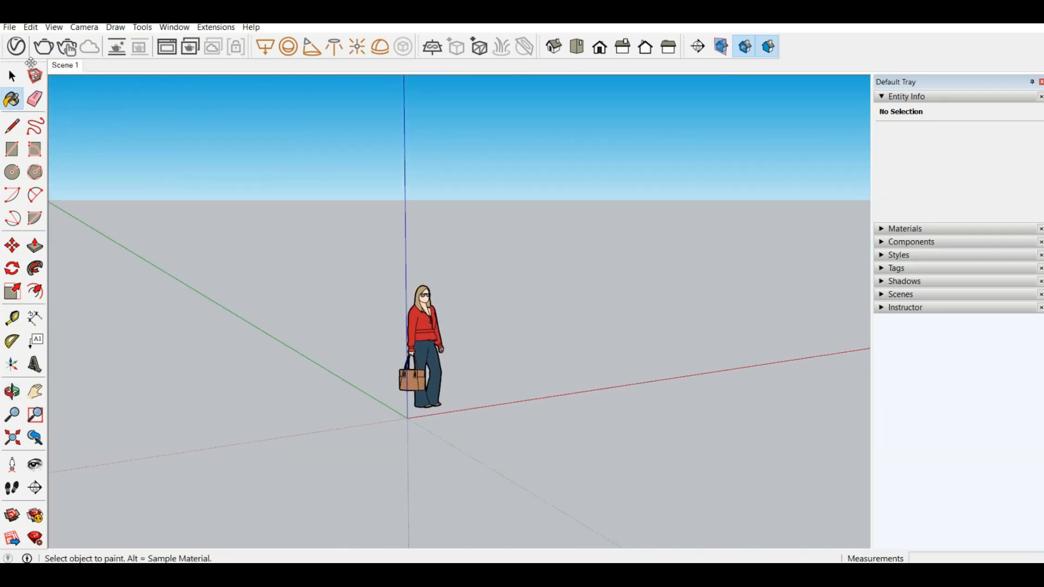
Step: Orbit to a different view and recall Scene 1 to check the updated camera position
{"action": "key", "text": "space"}
{"action": "key", "text": "o"}
{"action": "middle_click_drag", "start_coordinate": [483, 179], "coordinate": [433, 217]}
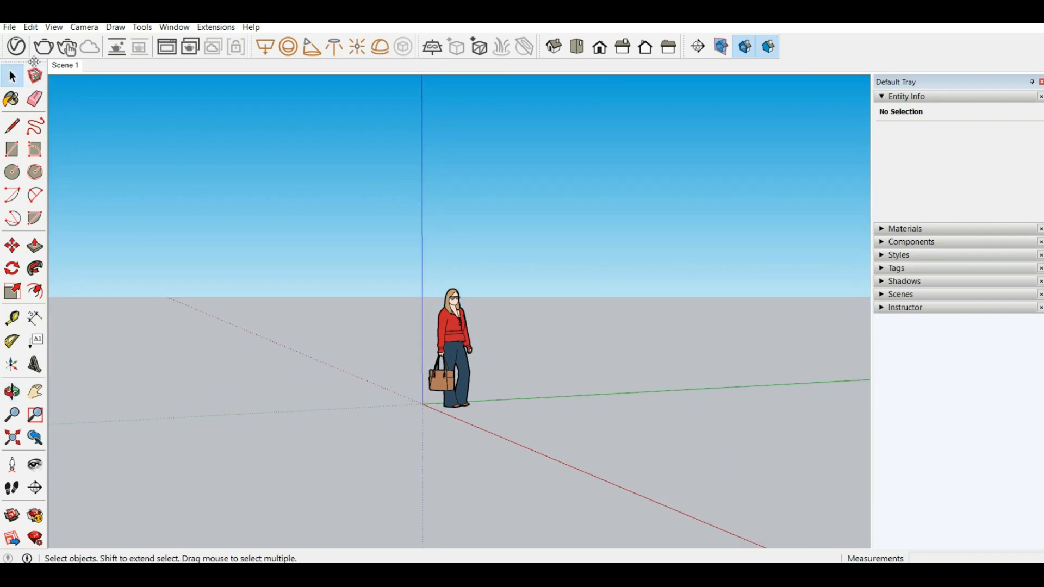
{"action": "left_click", "coordinate": [69, 68]}
{"action": "middle_click_drag", "start_coordinate": [512, 310], "coordinate": [328, 406]}
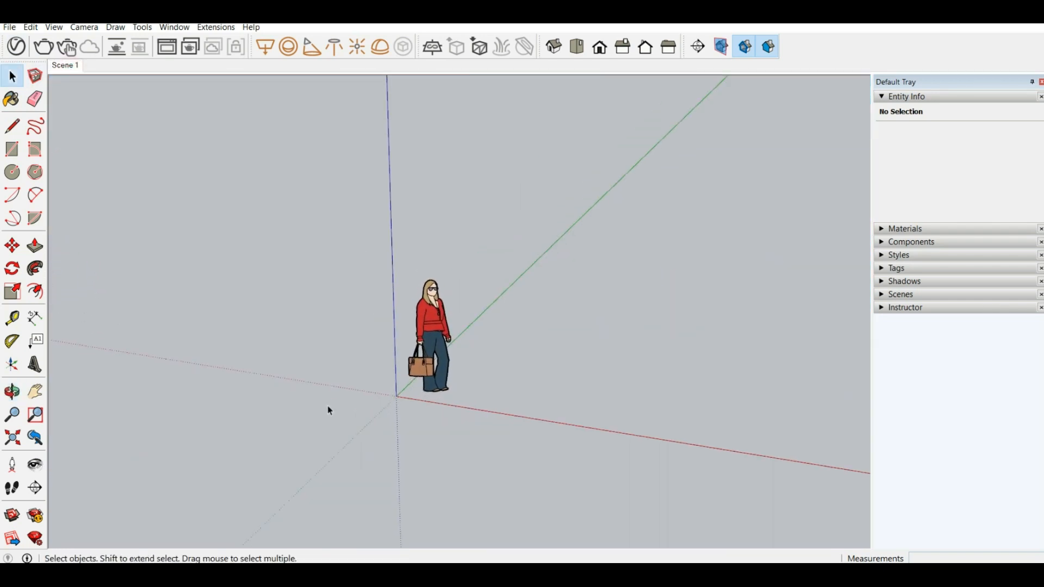
{"action": "scroll", "coordinate": [329, 406], "scroll_direction": "down", "scroll_amount": 5}
{"action": "middle_click_drag", "start_coordinate": [527, 435], "coordinate": [489, 375]}
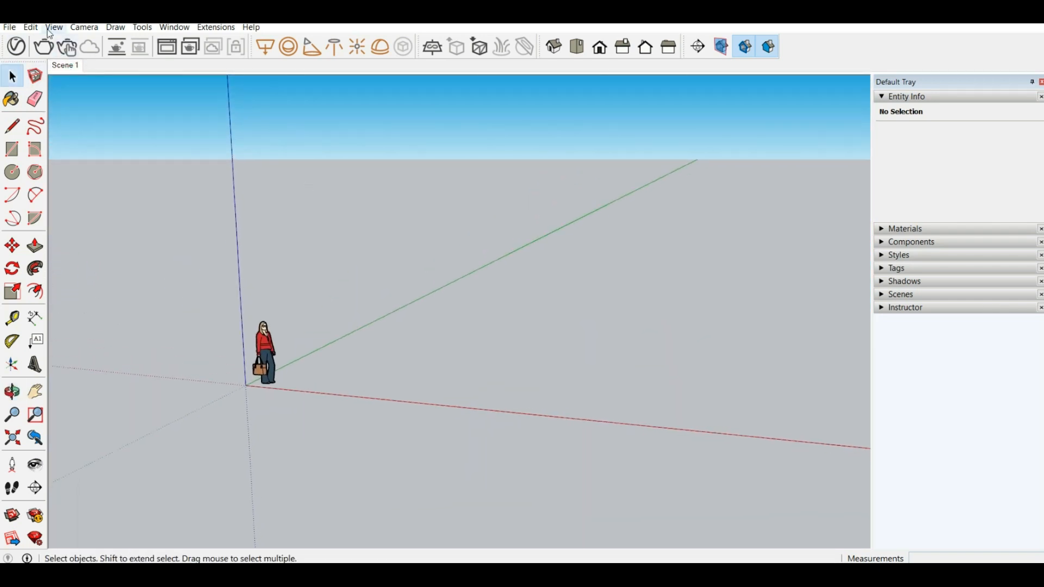
{"action": "left_click", "coordinate": [31, 27]}
{"action": "mouse_move", "coordinate": [73, 31]}
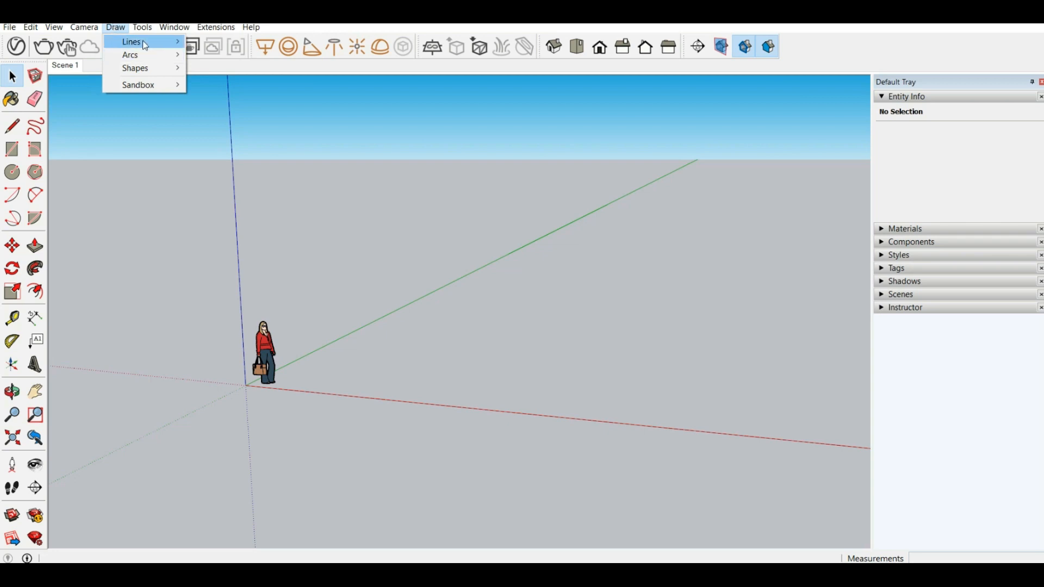
{"action": "mouse_move", "coordinate": [148, 30]}
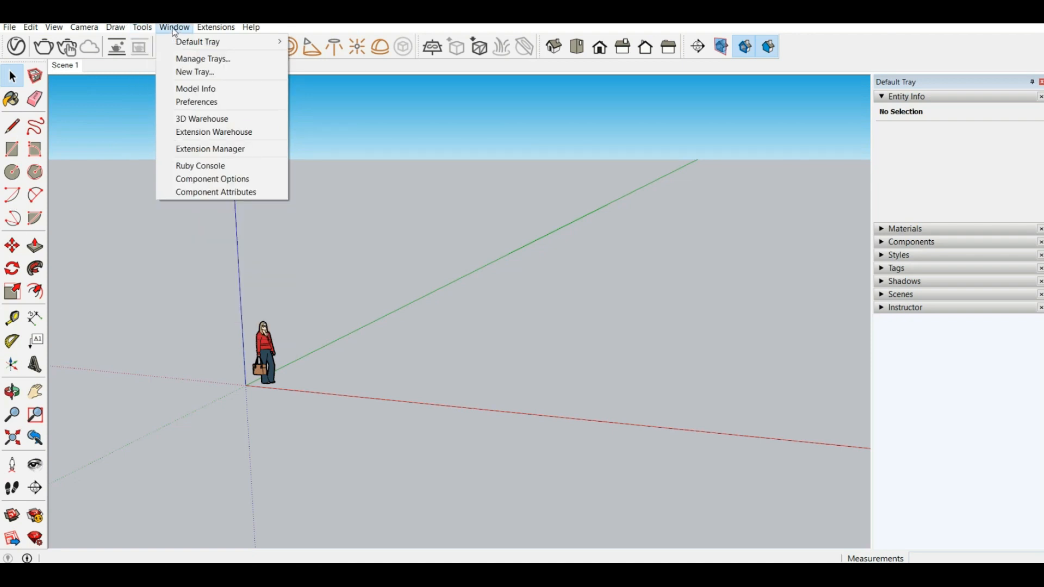
Step: Open the 3D Warehouse and browse the featured models and brand catalogs on its home page
{"action": "left_click", "coordinate": [230, 124]}
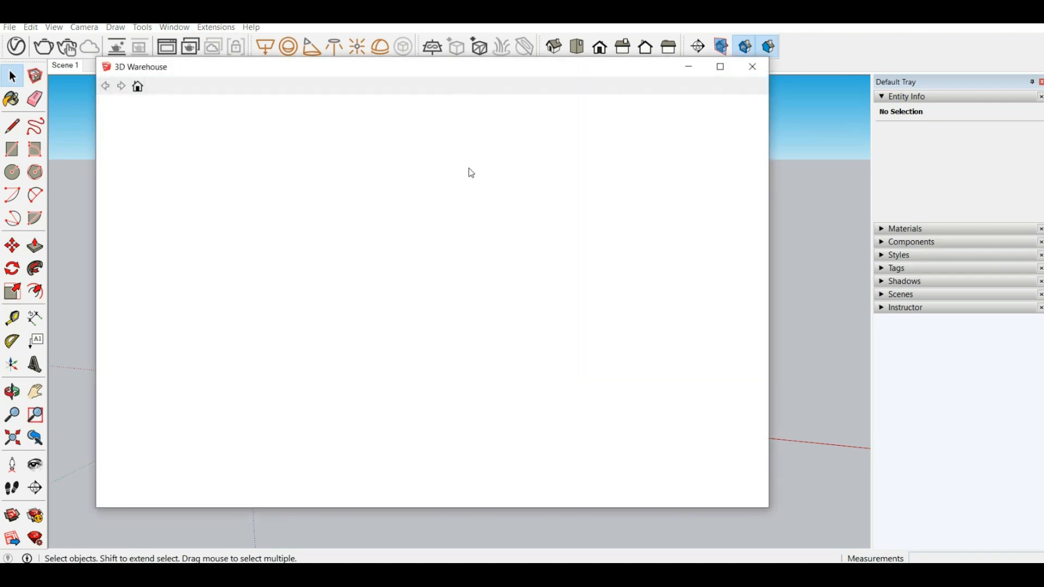
{"action": "scroll", "coordinate": [397, 284], "scroll_direction": "down", "scroll_amount": 4}
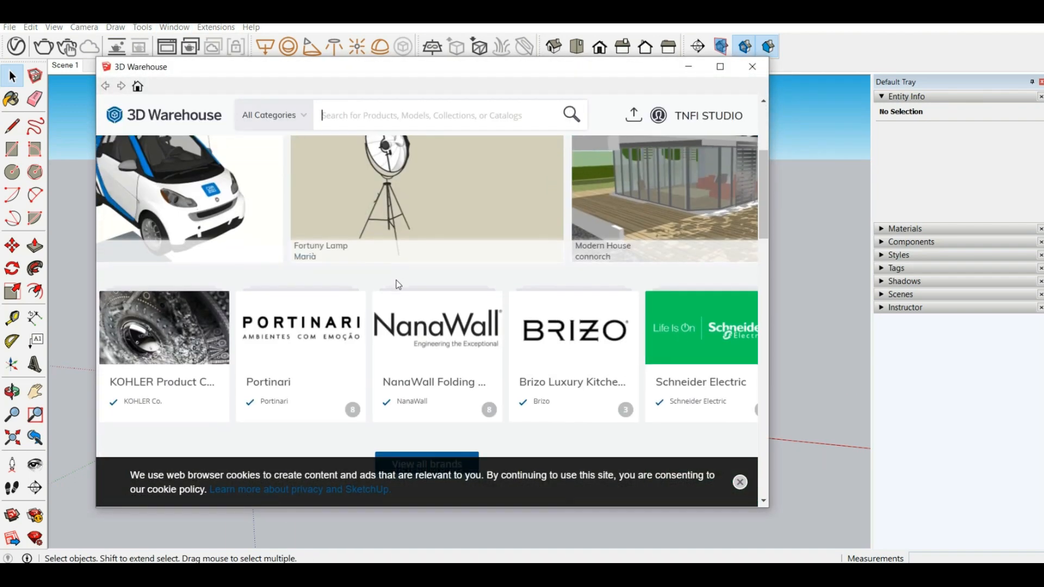
{"action": "scroll", "coordinate": [396, 279], "scroll_direction": "down", "scroll_amount": 10}
{"action": "scroll", "coordinate": [394, 283], "scroll_direction": "up", "scroll_amount": 11}
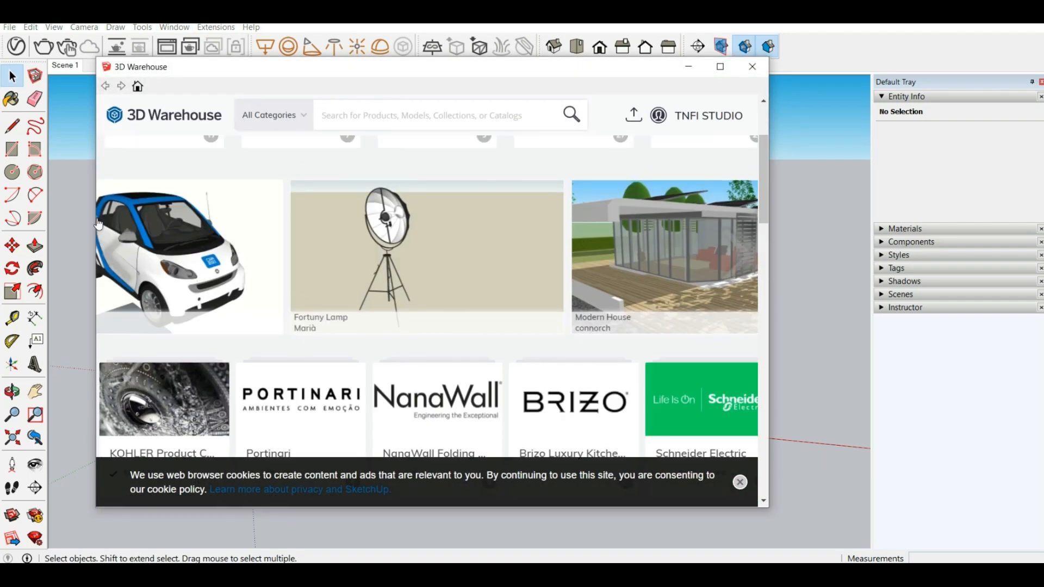
Step: Search the 3D Warehouse for CHAIR and browse the resulting models
{"action": "left_click", "coordinate": [363, 118]}
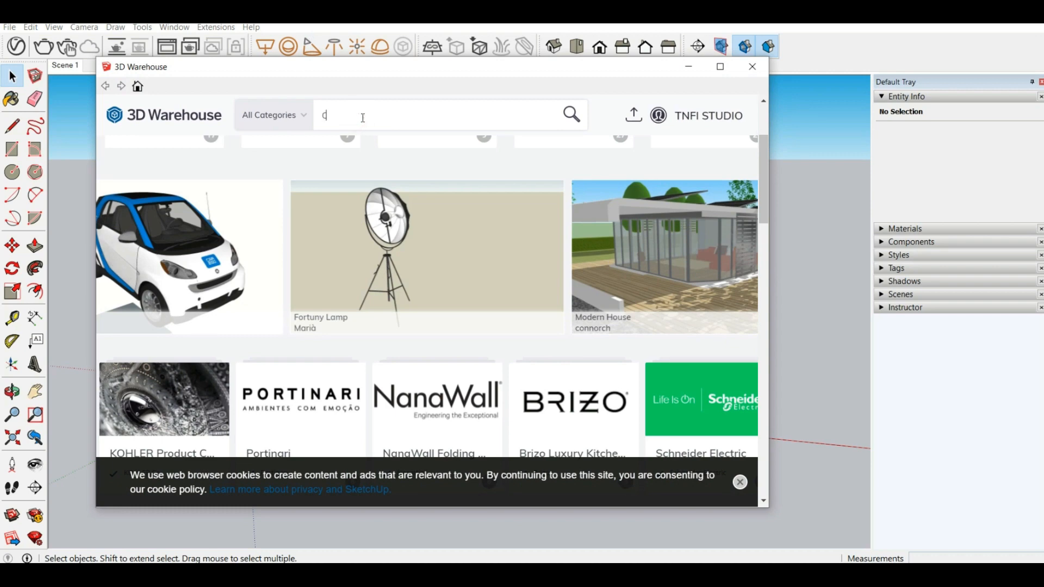
{"action": "type", "text": "CHAIR"}
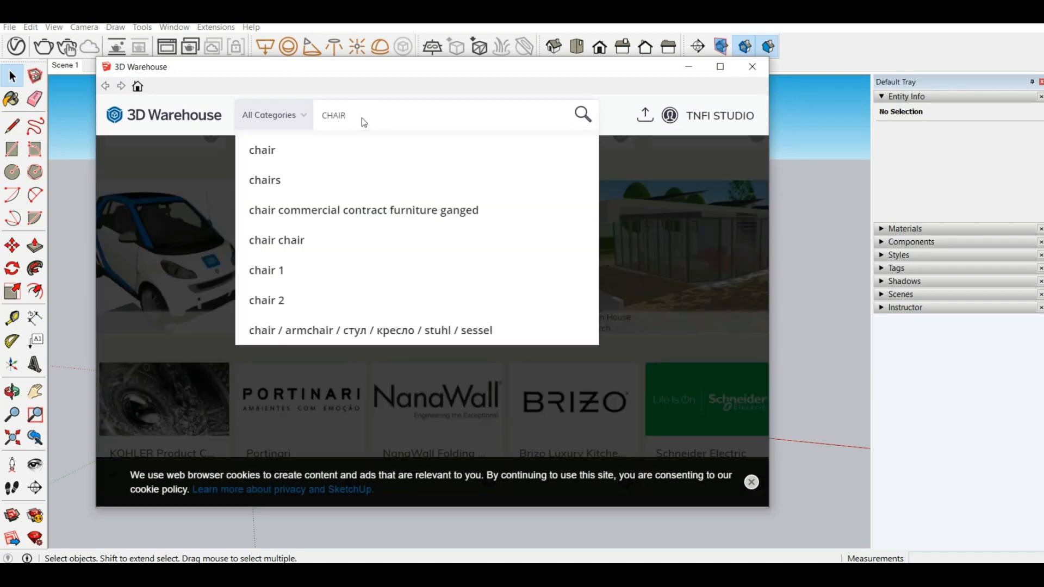
{"action": "key", "text": "Return"}
{"action": "scroll", "coordinate": [554, 251], "scroll_direction": "down", "scroll_amount": 1}
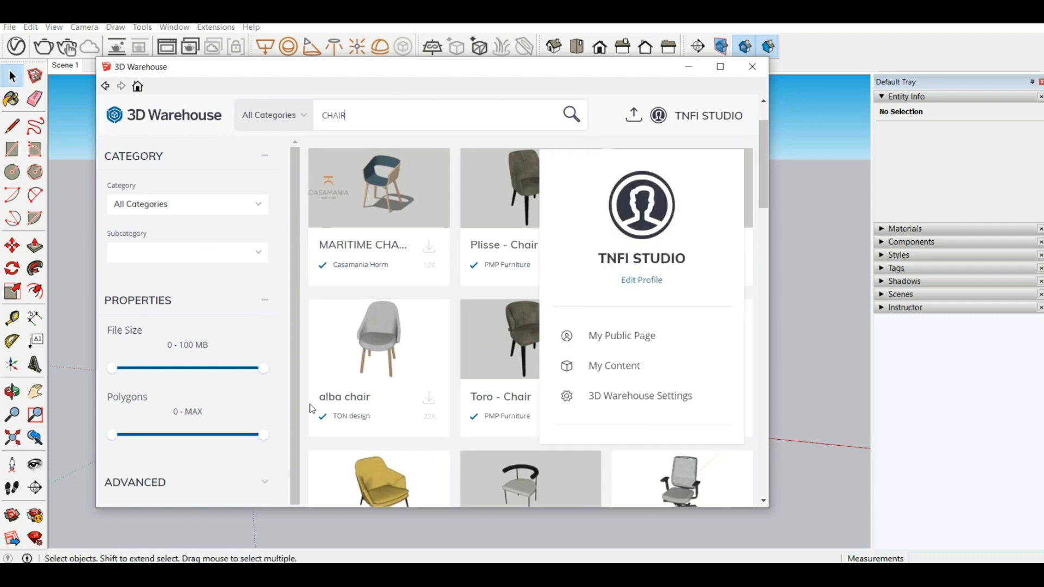
{"action": "scroll", "coordinate": [484, 366], "scroll_direction": "down", "scroll_amount": 4}
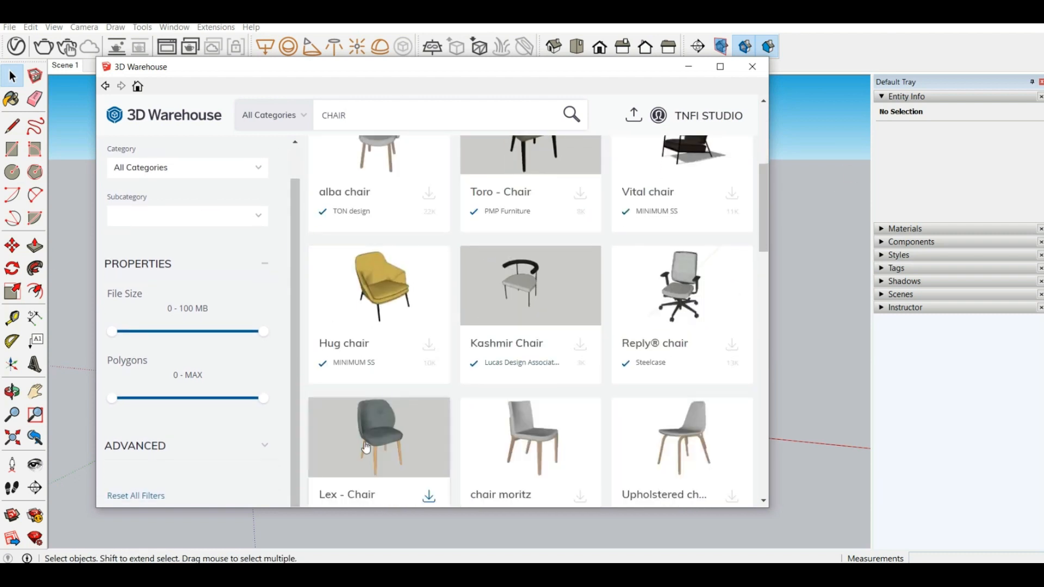
Step: Try downloading the Lex - Chair model, cancel loading it, and check the signed-in account's options
{"action": "left_click", "coordinate": [430, 495]}
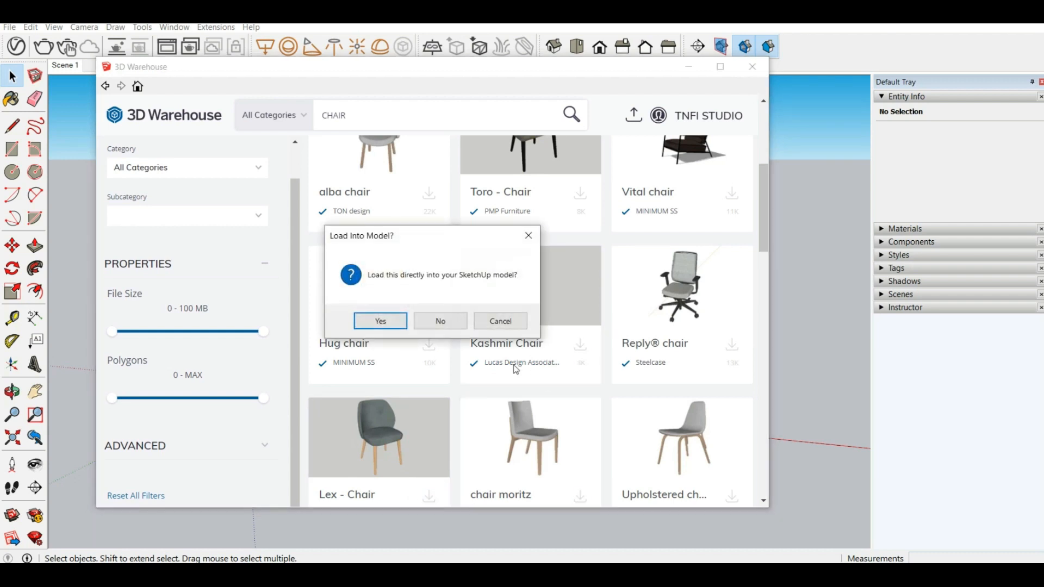
{"action": "left_click", "coordinate": [490, 321]}
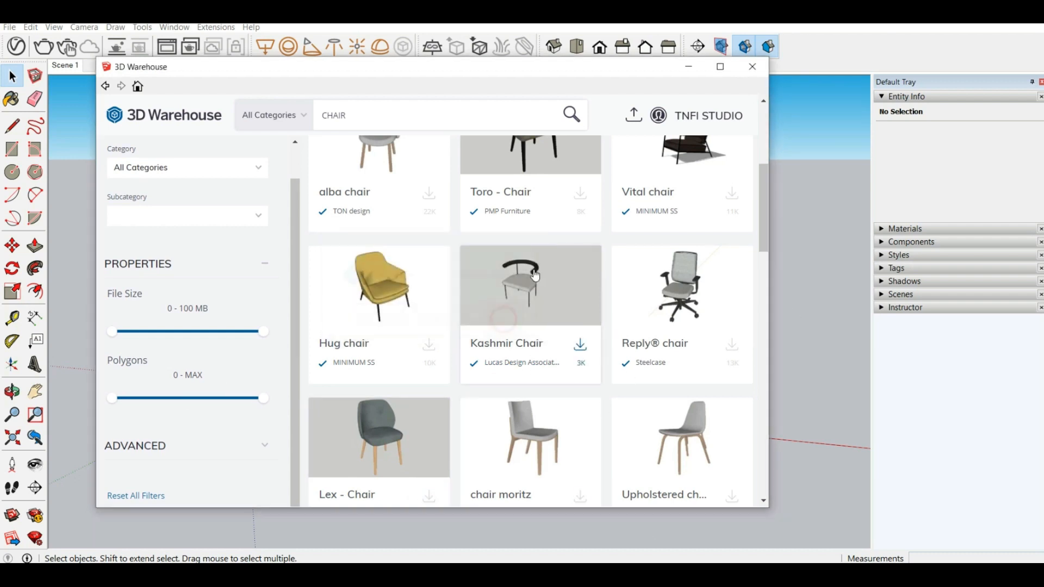
{"action": "scroll", "coordinate": [538, 256], "scroll_direction": "down", "scroll_amount": 3}
{"action": "scroll", "coordinate": [539, 256], "scroll_direction": "up", "scroll_amount": 5}
{"action": "left_click", "coordinate": [669, 116]}
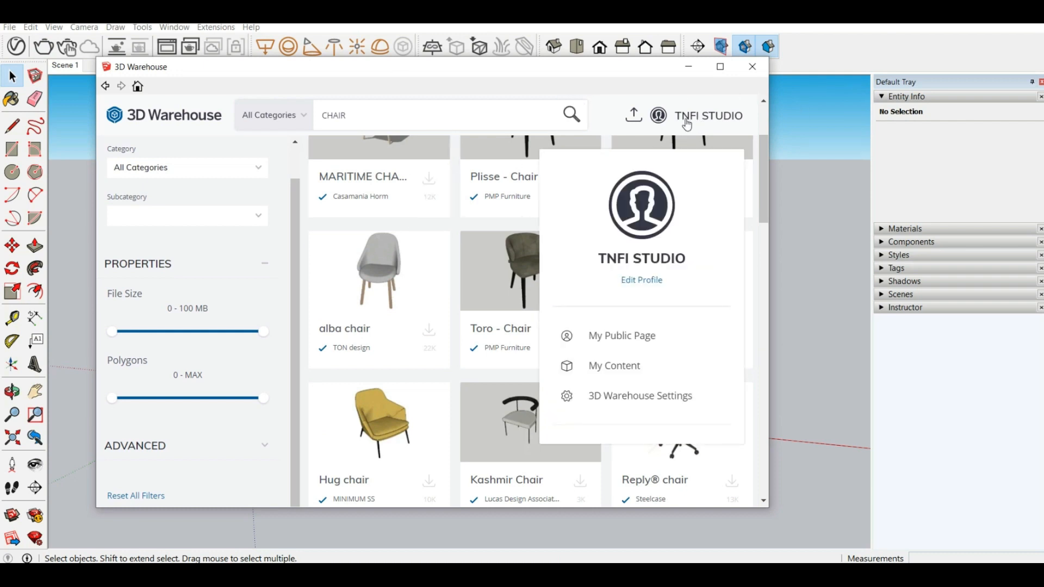
{"action": "scroll", "coordinate": [427, 435], "scroll_direction": "down", "scroll_amount": 1}
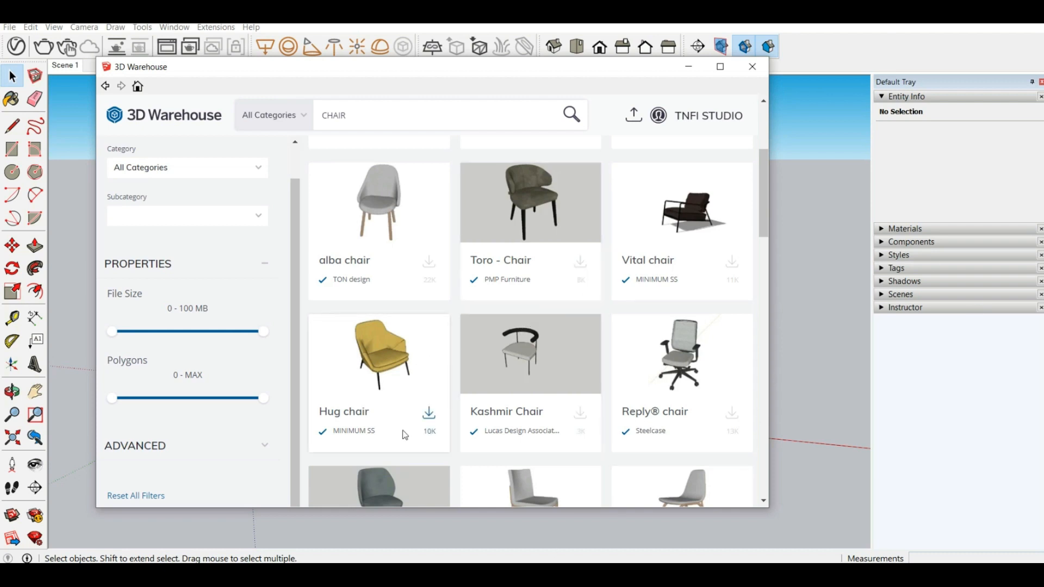
Step: View the Hug chair's details, load it directly into the model, and place it beside the standing figure near the red axis
{"action": "left_click", "coordinate": [406, 389]}
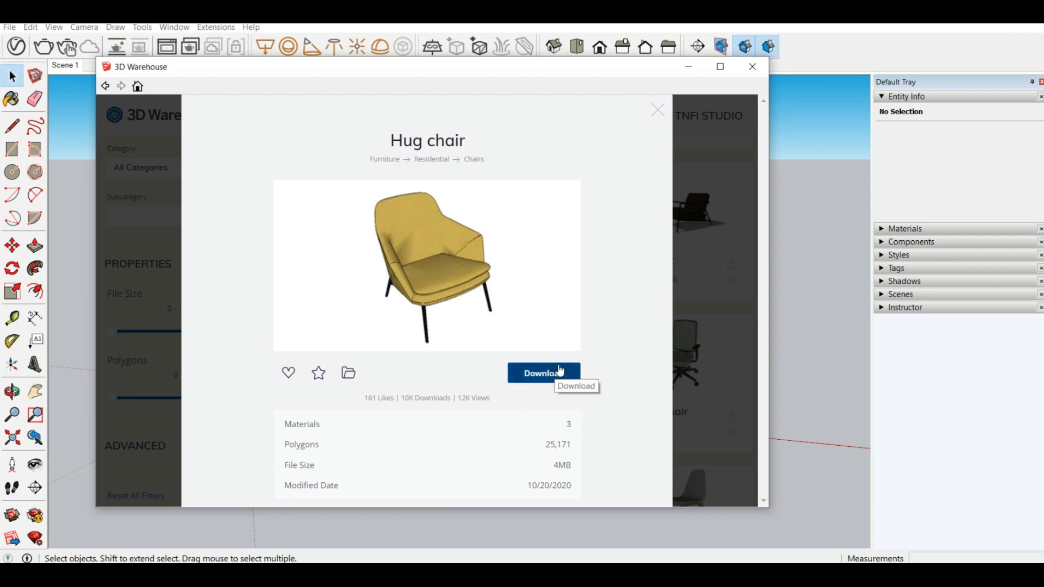
{"action": "left_click", "coordinate": [656, 111]}
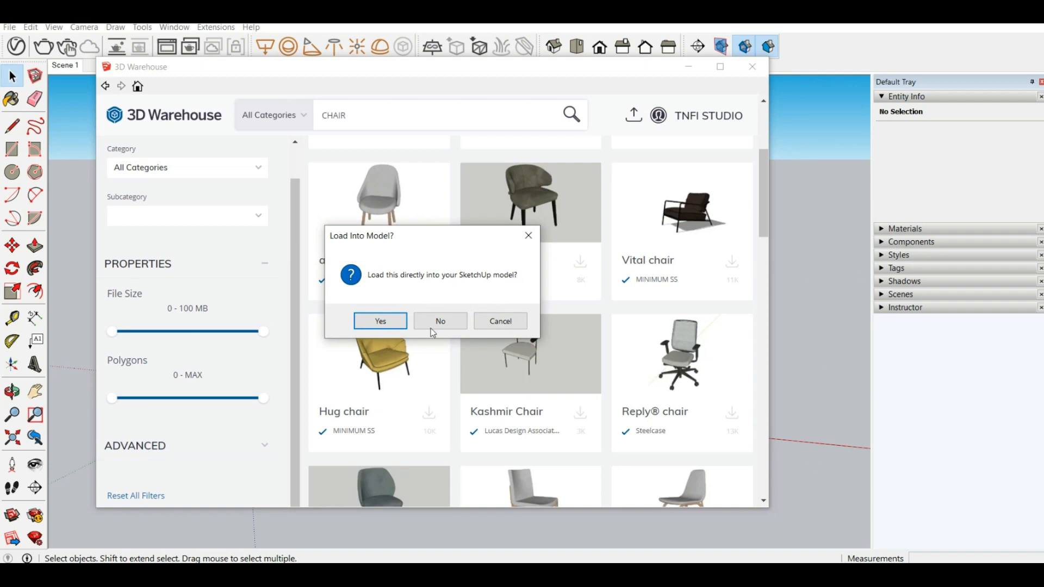
{"action": "left_click", "coordinate": [391, 321]}
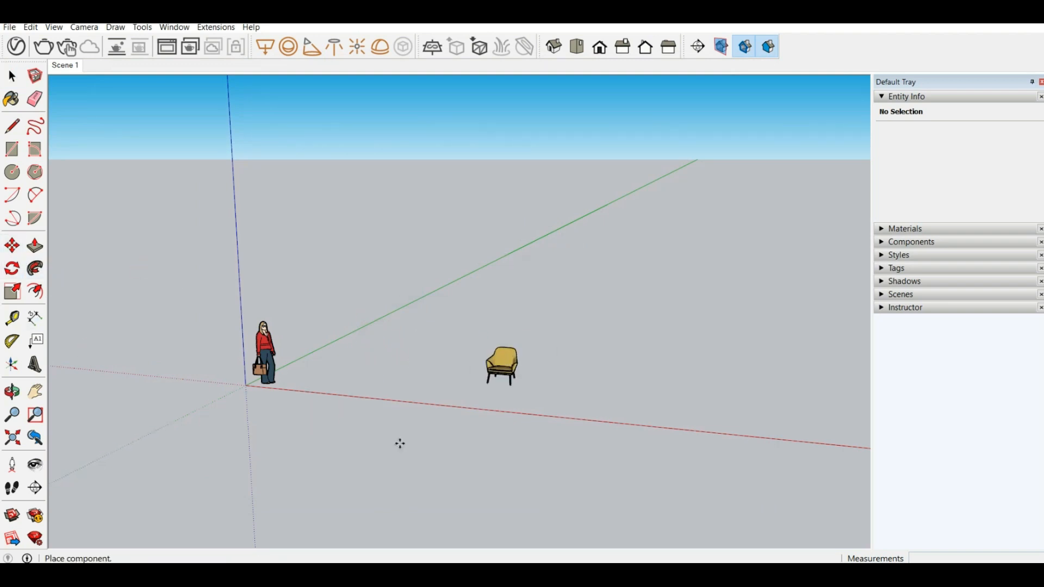
{"action": "scroll", "coordinate": [271, 387], "scroll_direction": "up", "scroll_amount": 3}
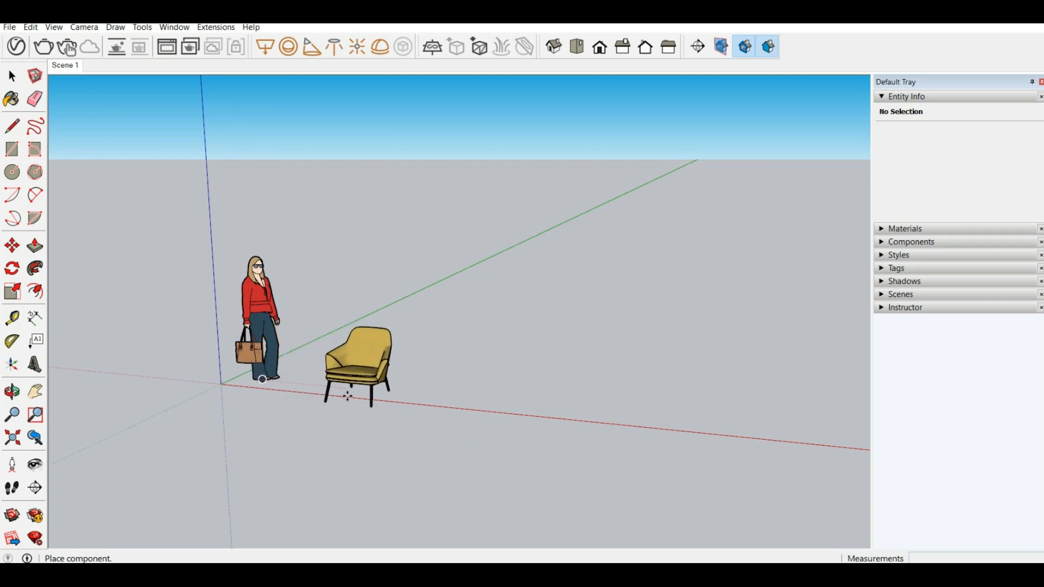
{"action": "left_click", "coordinate": [423, 406]}
Step: Rotate the Hug chair by -45 degrees about its vertical axis
{"action": "middle_click_drag", "start_coordinate": [423, 406], "coordinate": [522, 517]}
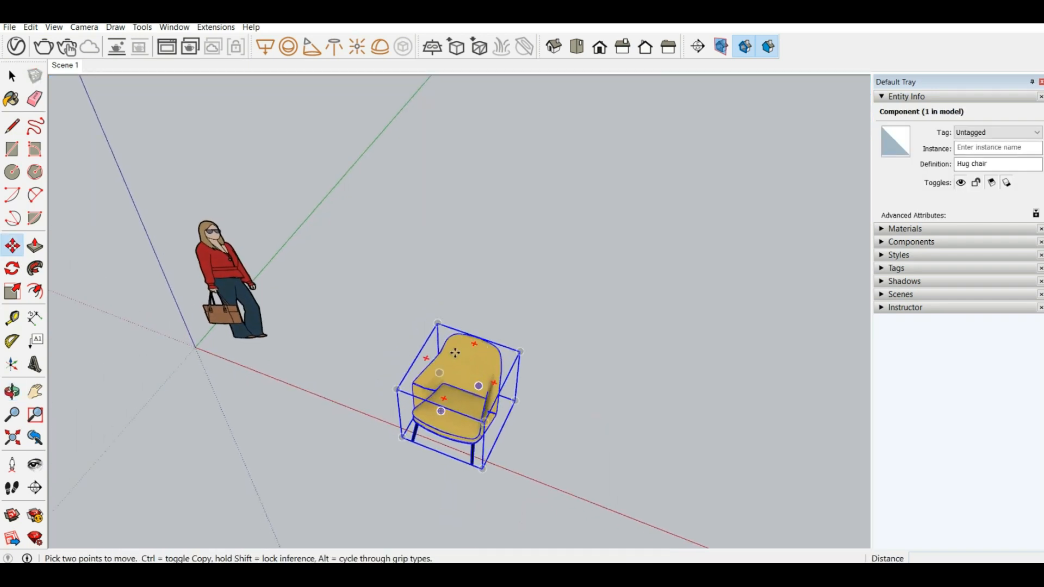
{"action": "middle_click_drag", "start_coordinate": [454, 378], "coordinate": [428, 339]}
{"action": "middle_click_drag", "start_coordinate": [634, 478], "coordinate": [322, 341]}
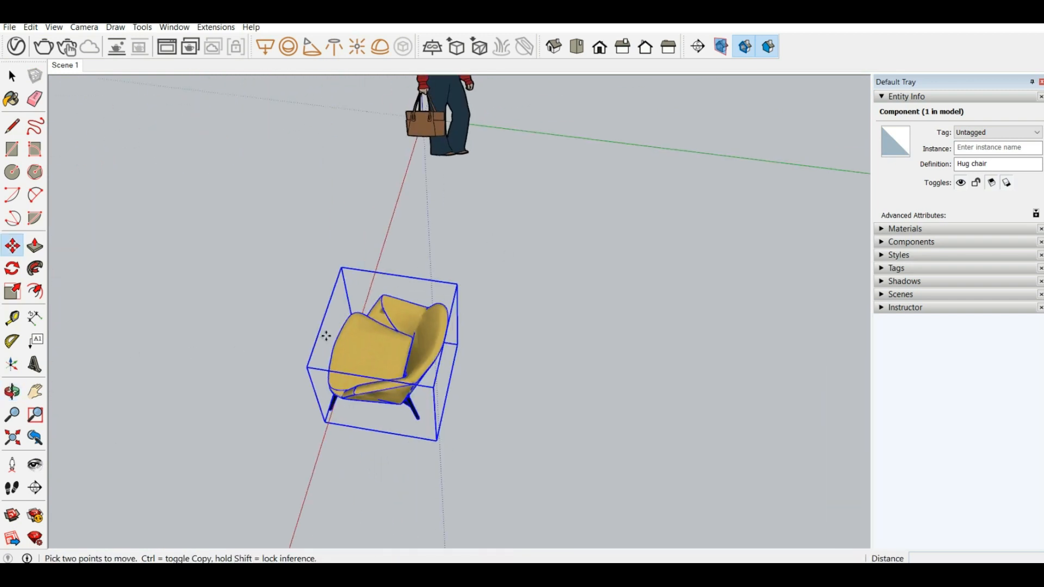
{"action": "middle_click_drag", "start_coordinate": [433, 391], "coordinate": [439, 284]}
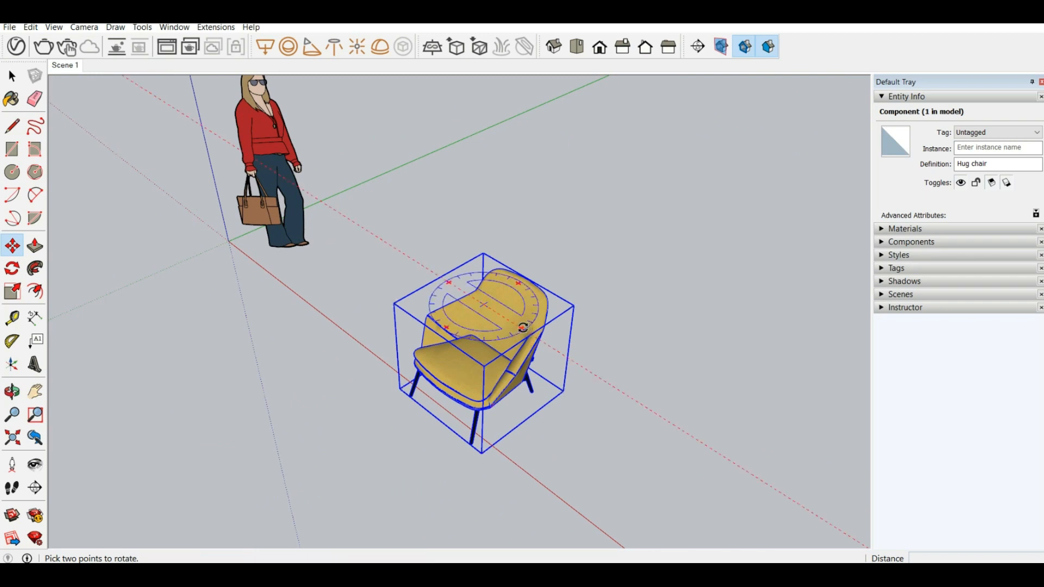
{"action": "left_click", "coordinate": [524, 328]}
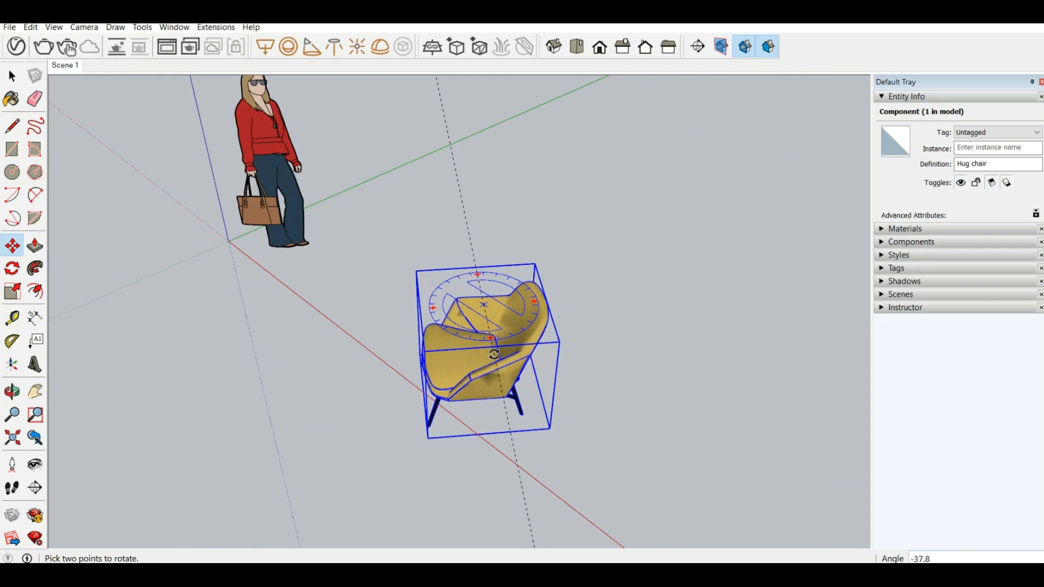
{"action": "left_click", "coordinate": [483, 352]}
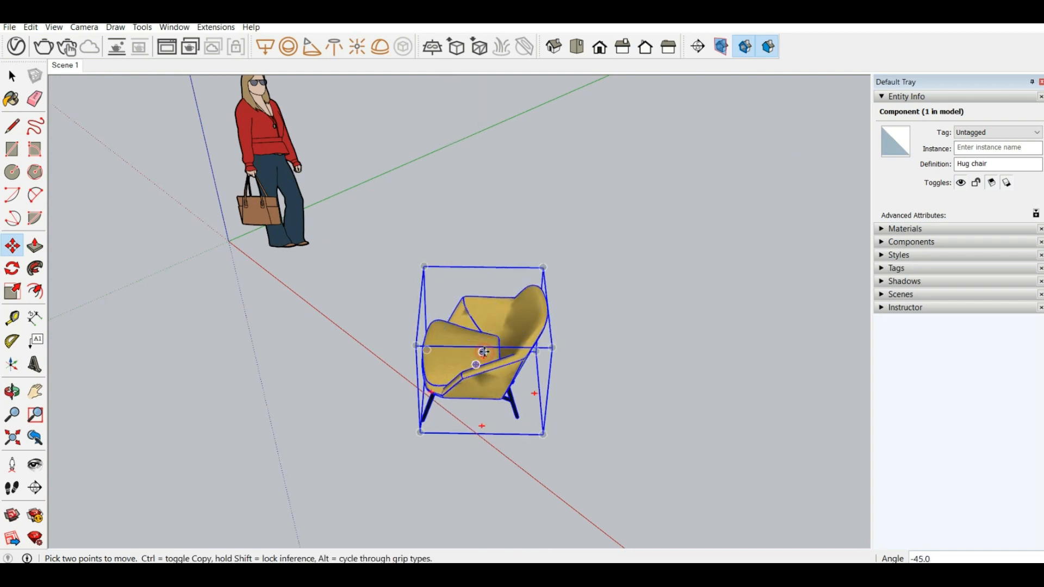
Step: Examine the rotated chair beside the standing figure from several angles and distances
{"action": "middle_click_drag", "start_coordinate": [319, 321], "coordinate": [604, 230]}
{"action": "scroll", "coordinate": [549, 268], "scroll_direction": "up", "scroll_amount": 5}
{"action": "mouse_move", "coordinate": [550, 268]}
{"action": "middle_mouse_down"}
{"action": "mouse_move", "coordinate": [466, 268]}
{"action": "mouse_move", "coordinate": [480, 237]}
{"action": "mouse_move", "coordinate": [566, 180]}
{"action": "mouse_move", "coordinate": [396, 234]}
{"action": "mouse_move", "coordinate": [641, 208]}
{"action": "mouse_move", "coordinate": [510, 282]}
{"action": "middle_mouse_up"}
{"action": "scroll", "coordinate": [510, 284], "scroll_direction": "down", "scroll_amount": 4}
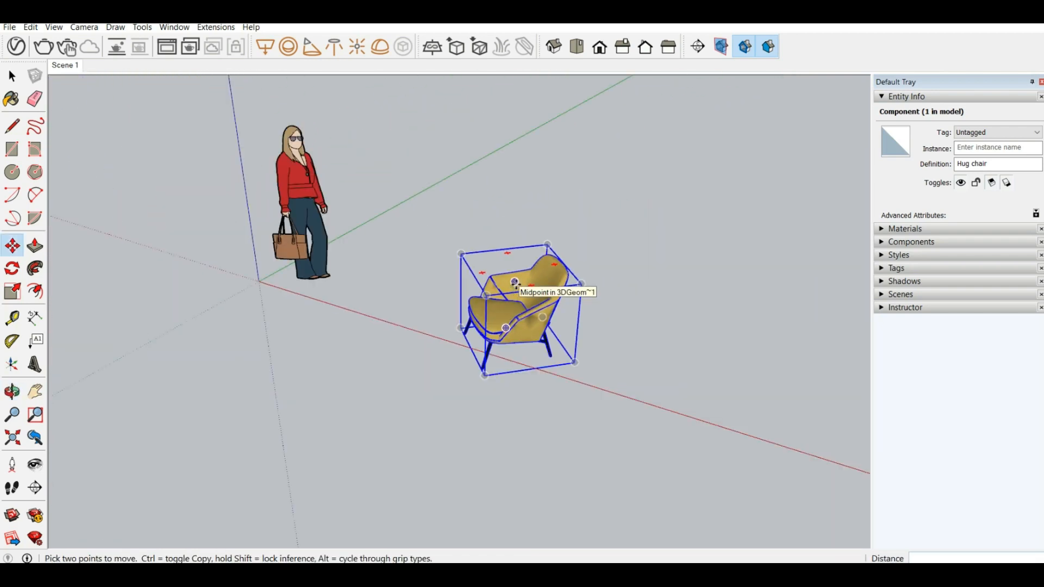
{"action": "middle_click_drag", "start_coordinate": [515, 284], "coordinate": [595, 179]}
{"action": "scroll", "coordinate": [490, 247], "scroll_direction": "up", "scroll_amount": 3}
{"action": "middle_click_drag", "start_coordinate": [489, 248], "coordinate": [628, 272]}
{"action": "scroll", "coordinate": [624, 276], "scroll_direction": "up", "scroll_amount": 2}
{"action": "scroll", "coordinate": [629, 278], "scroll_direction": "down", "scroll_amount": 4}
{"action": "scroll", "coordinate": [627, 273], "scroll_direction": "up", "scroll_amount": 2}
{"action": "scroll", "coordinate": [632, 272], "scroll_direction": "down", "scroll_amount": 4}
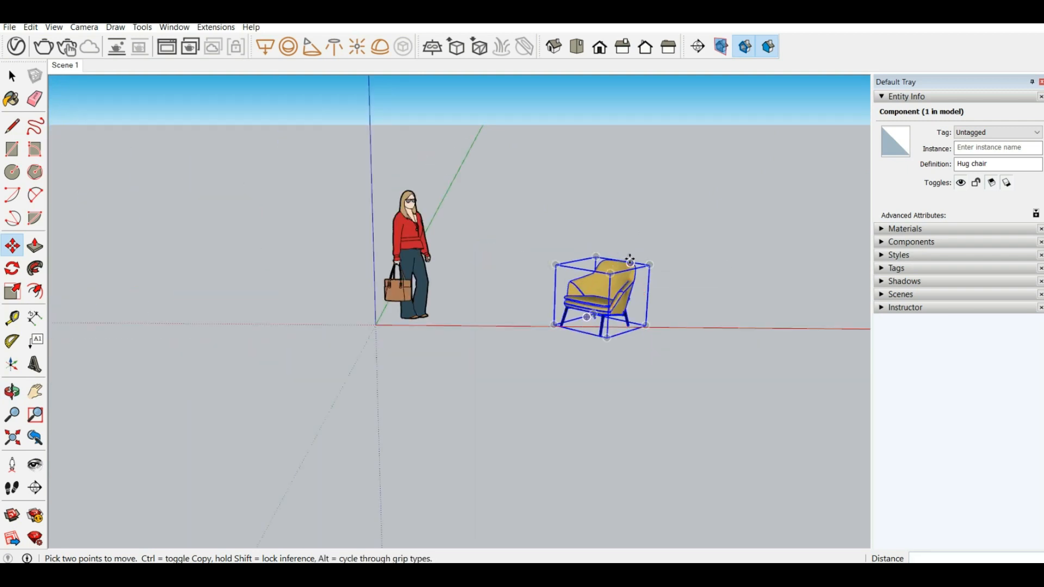
{"action": "middle_click_drag", "start_coordinate": [716, 368], "coordinate": [614, 399]}
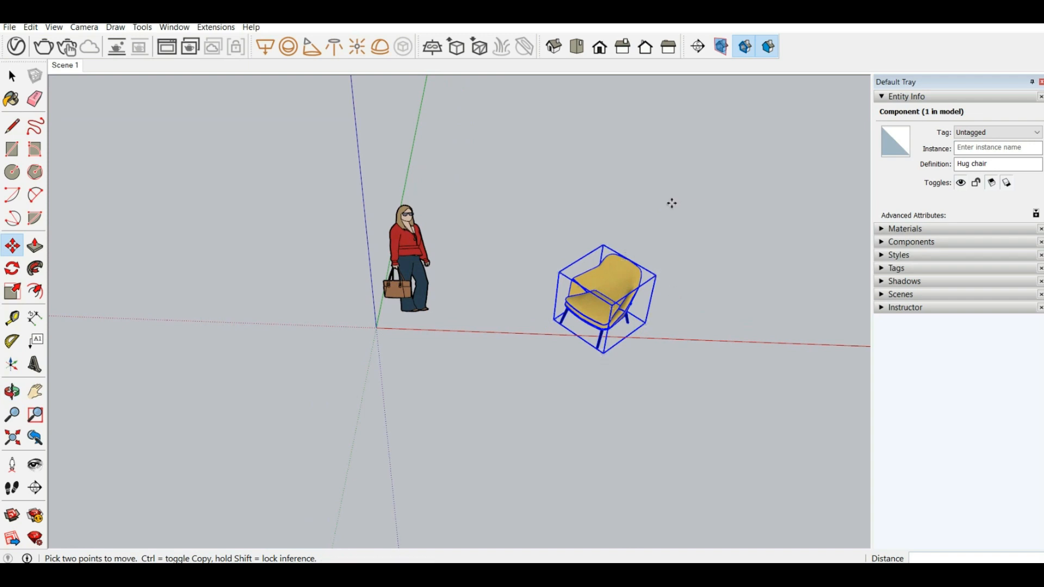
{"action": "middle_click_drag", "start_coordinate": [671, 202], "coordinate": [642, 282]}
Step: Browse the featured and top extensions in the Extension Warehouse, and close it
{"action": "left_click", "coordinate": [144, 27]}
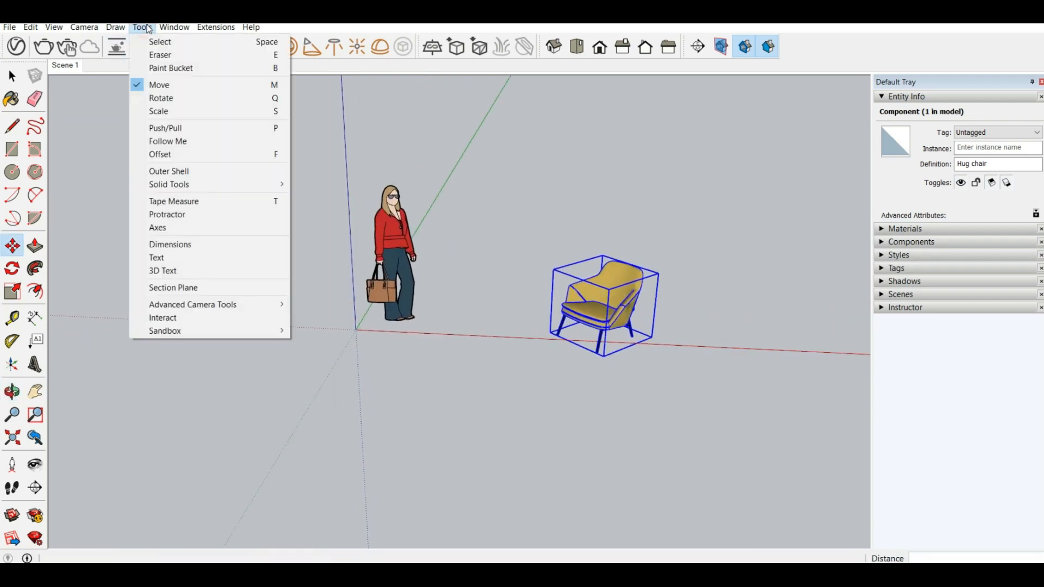
{"action": "mouse_move", "coordinate": [174, 27]}
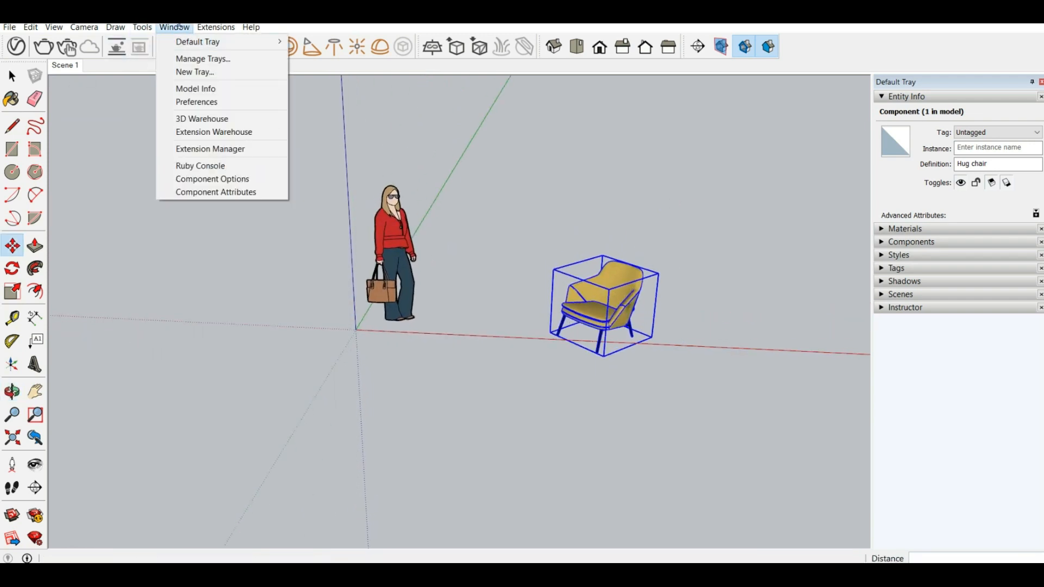
{"action": "left_click", "coordinate": [229, 138]}
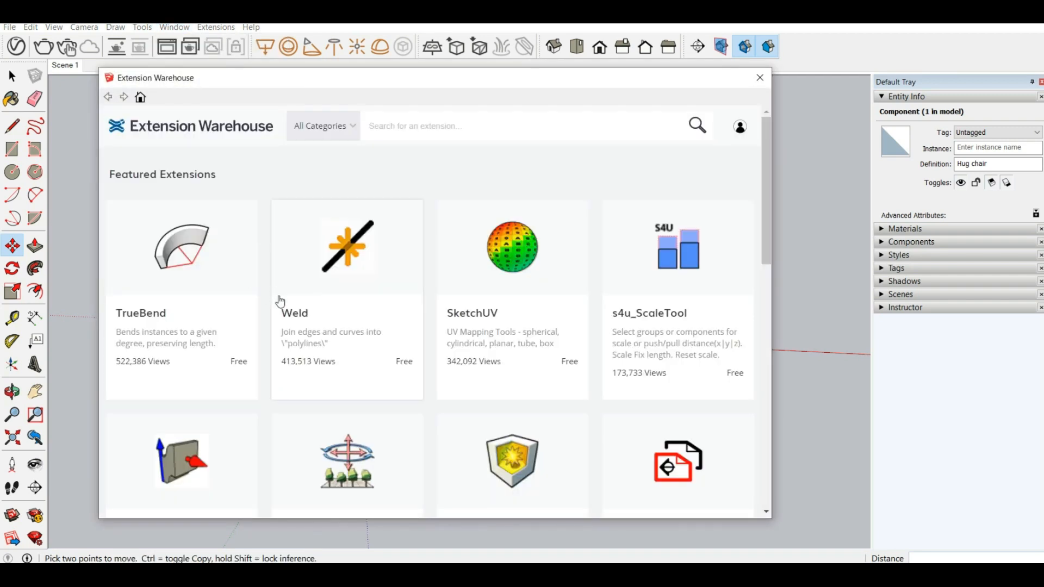
{"action": "scroll", "coordinate": [279, 299], "scroll_direction": "down", "scroll_amount": 5}
{"action": "scroll", "coordinate": [280, 300], "scroll_direction": "down", "scroll_amount": 5}
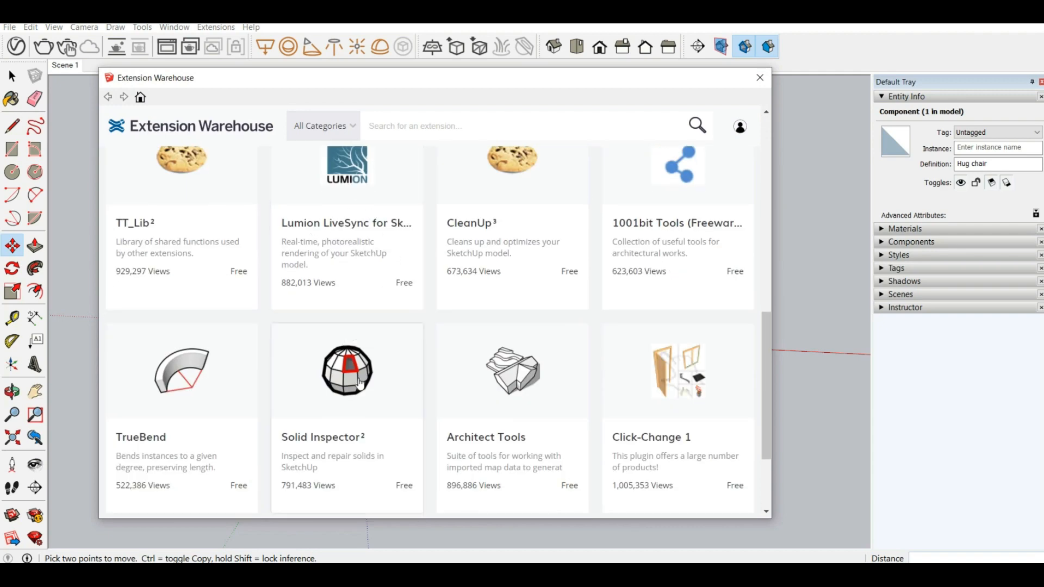
{"action": "scroll", "coordinate": [643, 354], "scroll_direction": "down", "scroll_amount": 3}
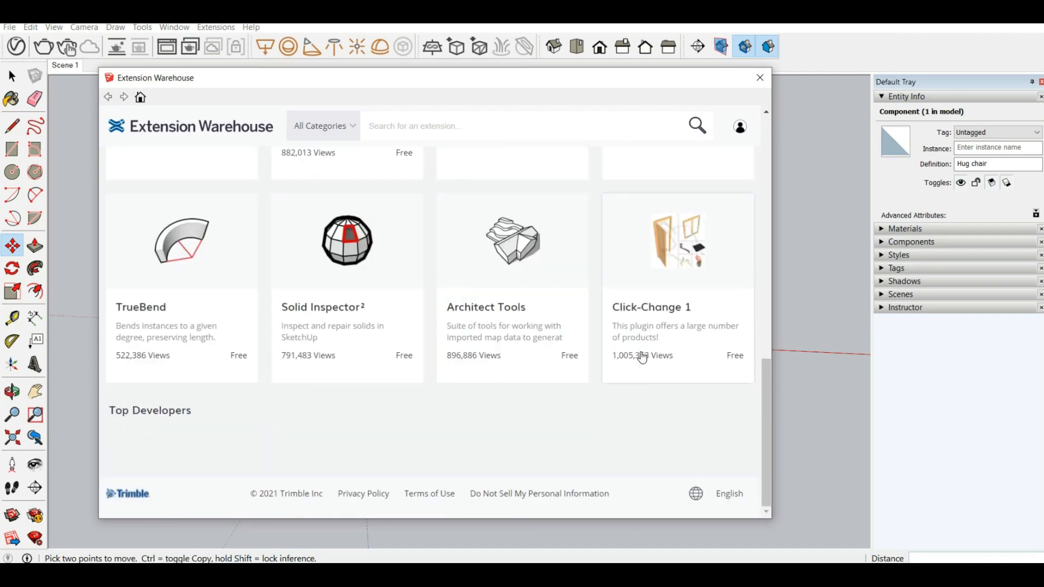
{"action": "scroll", "coordinate": [401, 280], "scroll_direction": "up", "scroll_amount": 15}
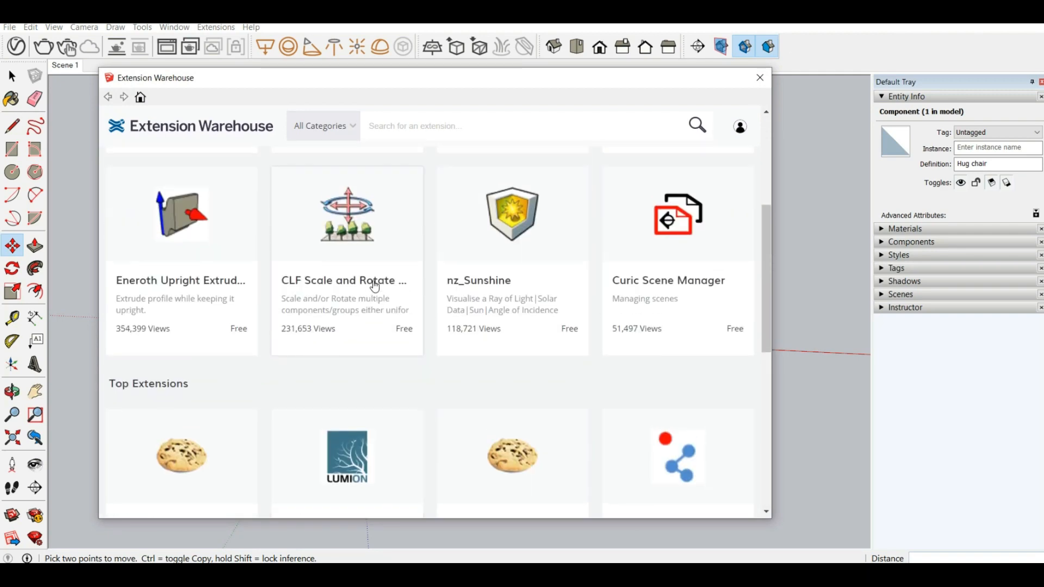
{"action": "left_click", "coordinate": [760, 78]}
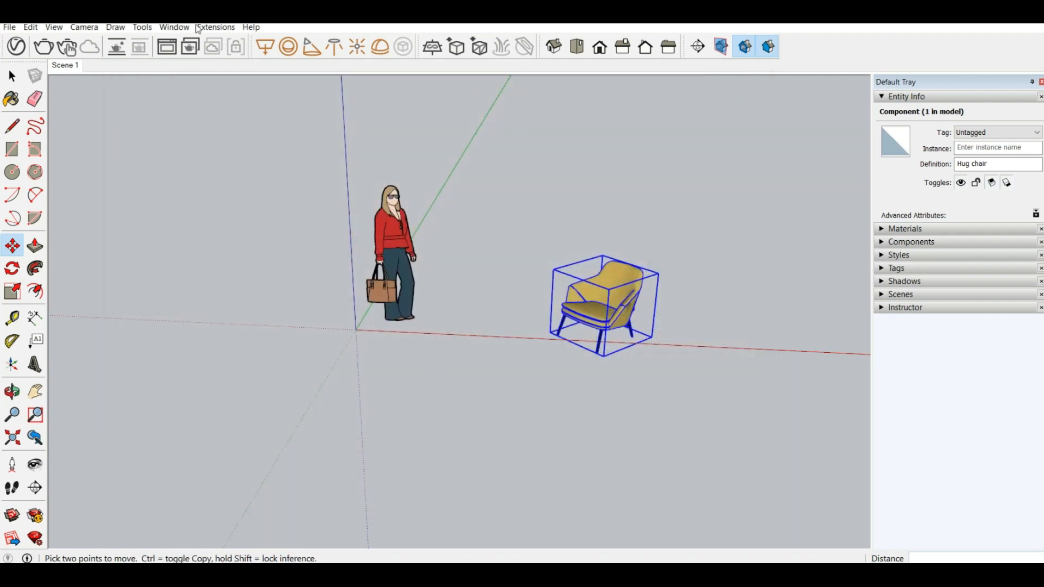
Step: Look over the installed V-Ray extension commands and the available help options
{"action": "left_click", "coordinate": [174, 27]}
{"action": "mouse_move", "coordinate": [214, 29]}
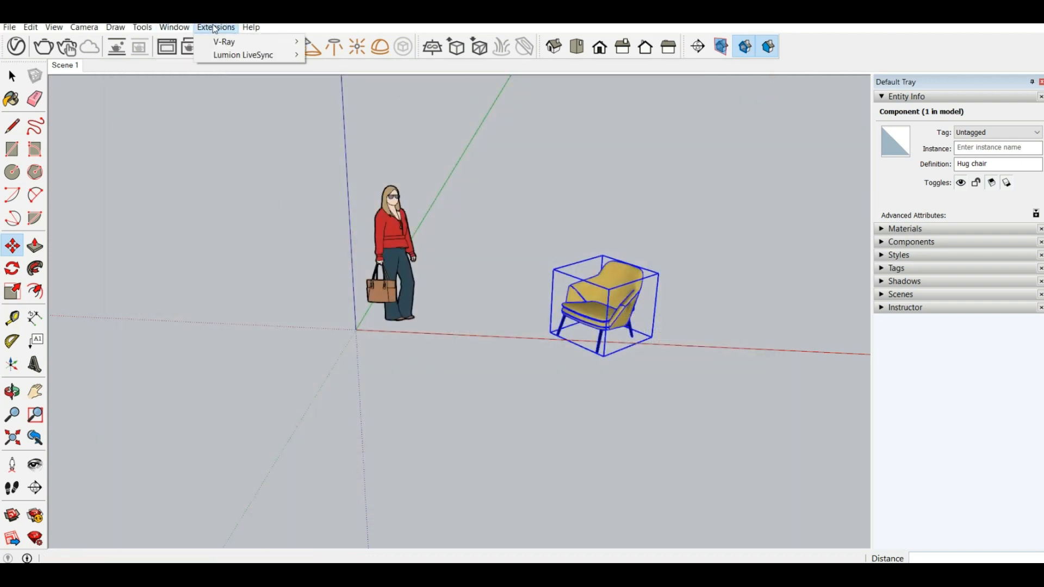
{"action": "mouse_move", "coordinate": [233, 43]}
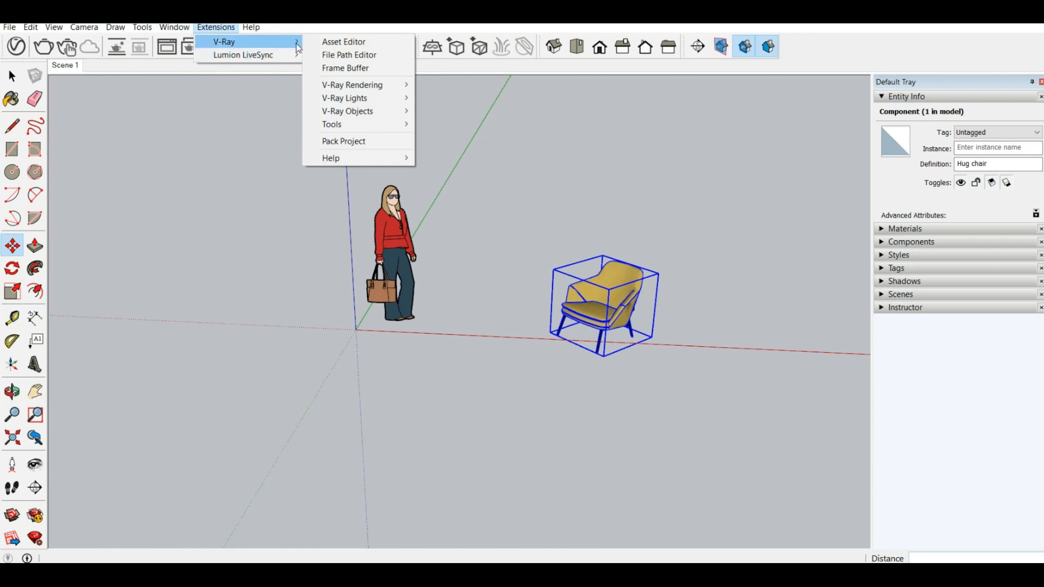
{"action": "mouse_move", "coordinate": [255, 28]}
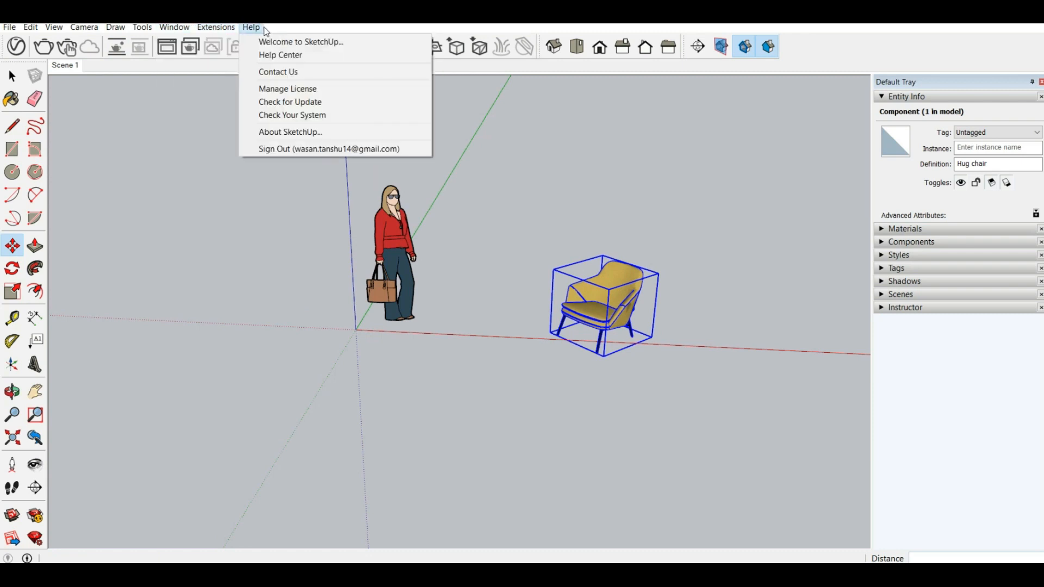
{"action": "left_click", "coordinate": [165, 164]}
{"action": "key", "text": "Escape"}
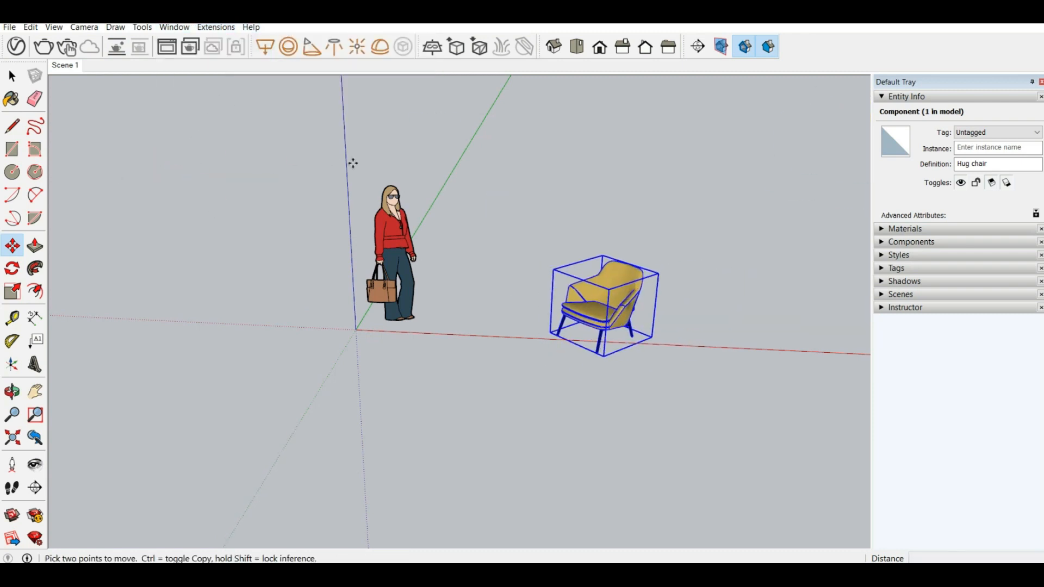
Step: Delete the Hug chair beside the standing figure
{"action": "middle_click_drag", "start_coordinate": [502, 287], "coordinate": [720, 302]}
{"action": "scroll", "coordinate": [684, 303], "scroll_direction": "up", "scroll_amount": 3}
{"action": "scroll", "coordinate": [700, 352], "scroll_direction": "up", "scroll_amount": 2}
{"action": "middle_click_drag", "start_coordinate": [699, 352], "coordinate": [628, 319]}
{"action": "scroll", "coordinate": [244, 250], "scroll_direction": "down", "scroll_amount": 4}
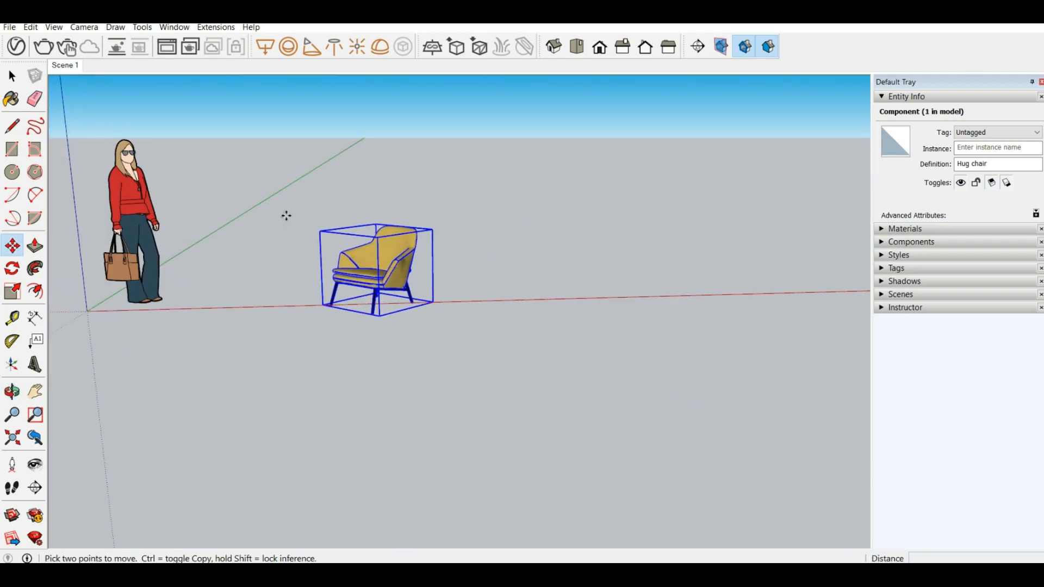
{"action": "key", "text": "Delete"}
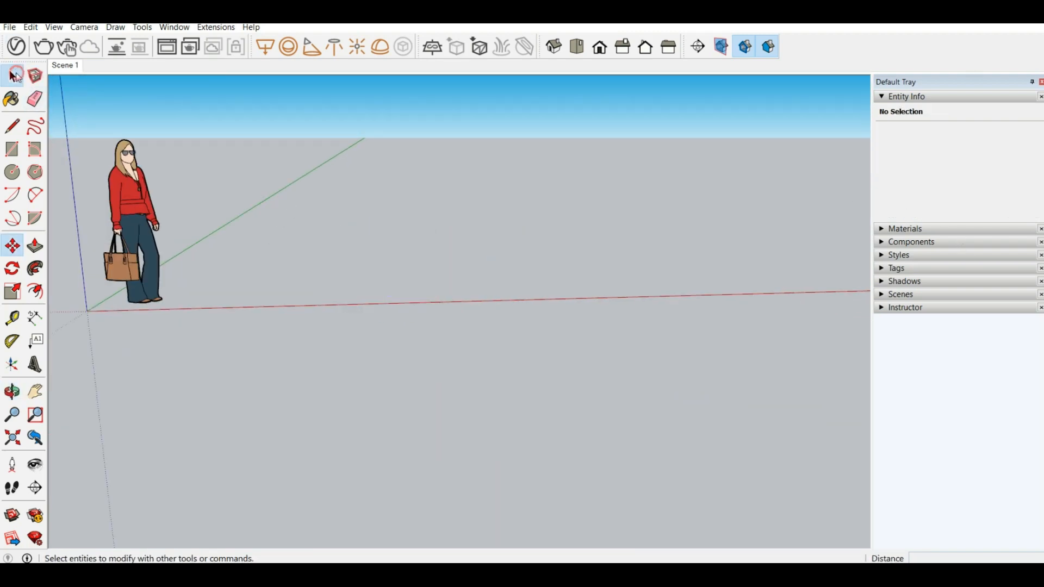
{"action": "left_click", "coordinate": [12, 76]}
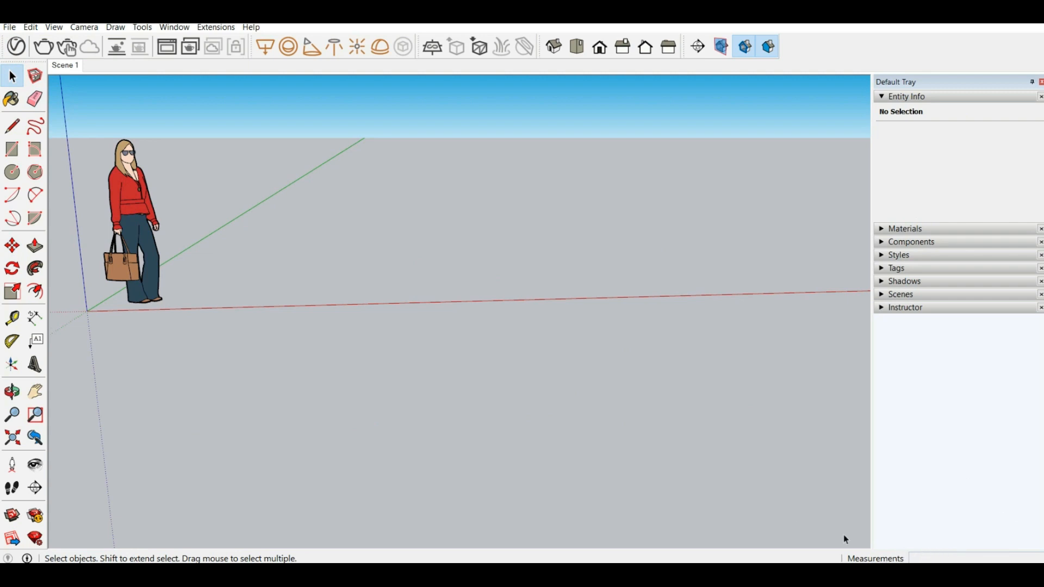
Step: Draw a 30' line parallel to the green axis, starting on the red axis beside the figure
{"action": "middle_click_drag", "start_coordinate": [232, 259], "coordinate": [223, 238]}
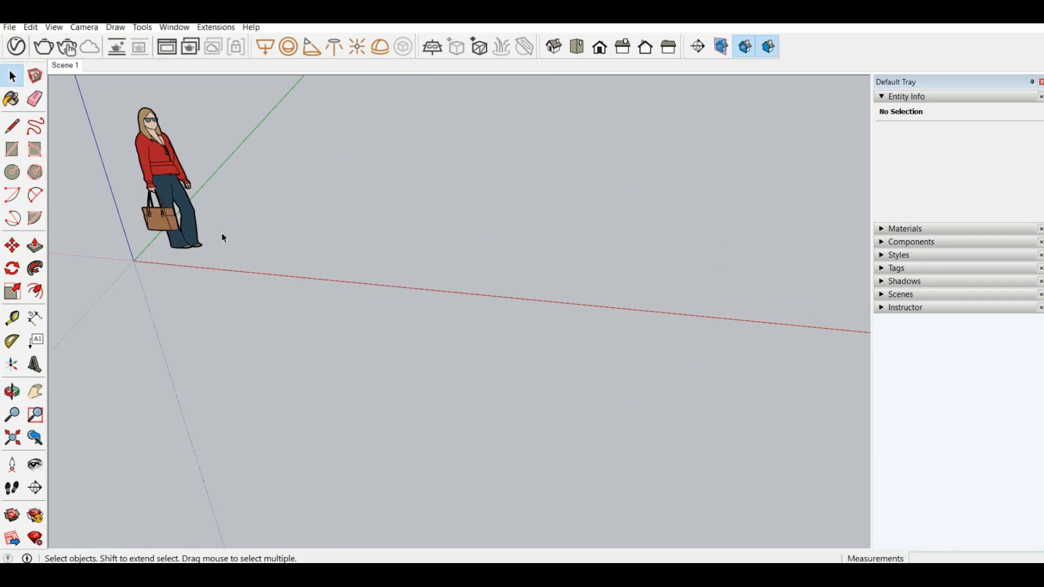
{"action": "left_click", "coordinate": [11, 126]}
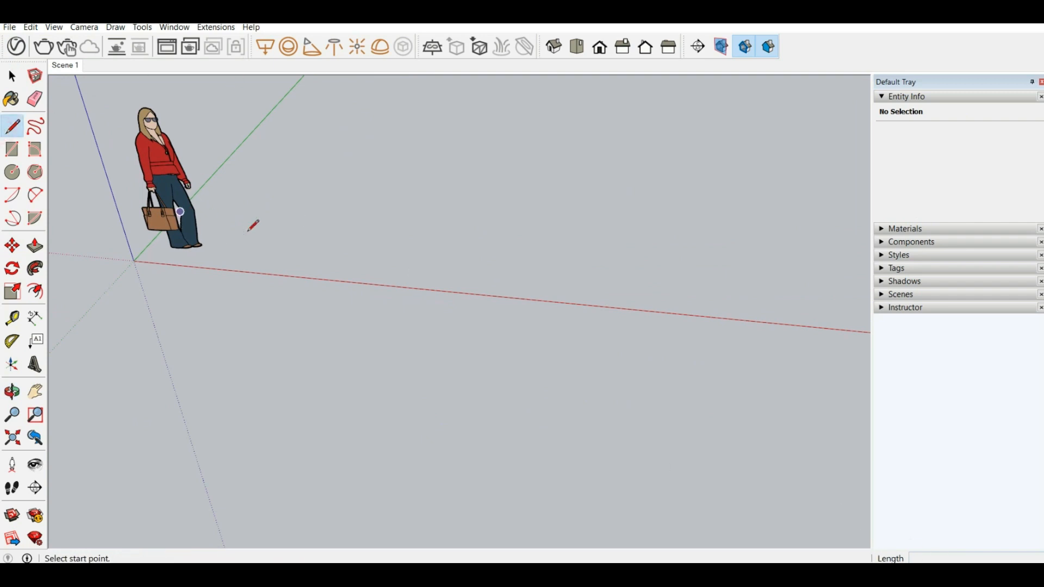
{"action": "left_click", "coordinate": [301, 275]}
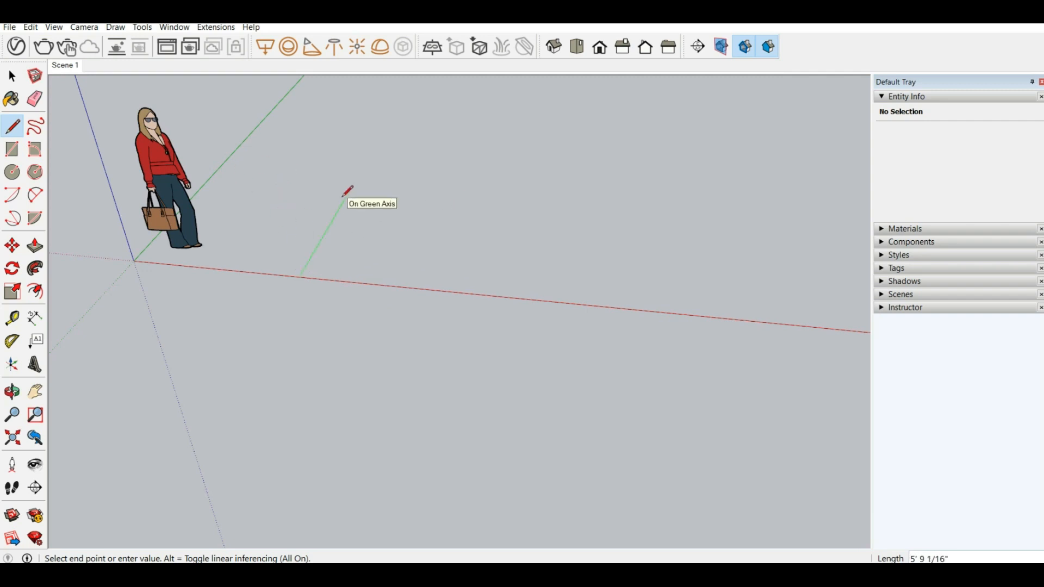
{"action": "key", "text": "Return"}
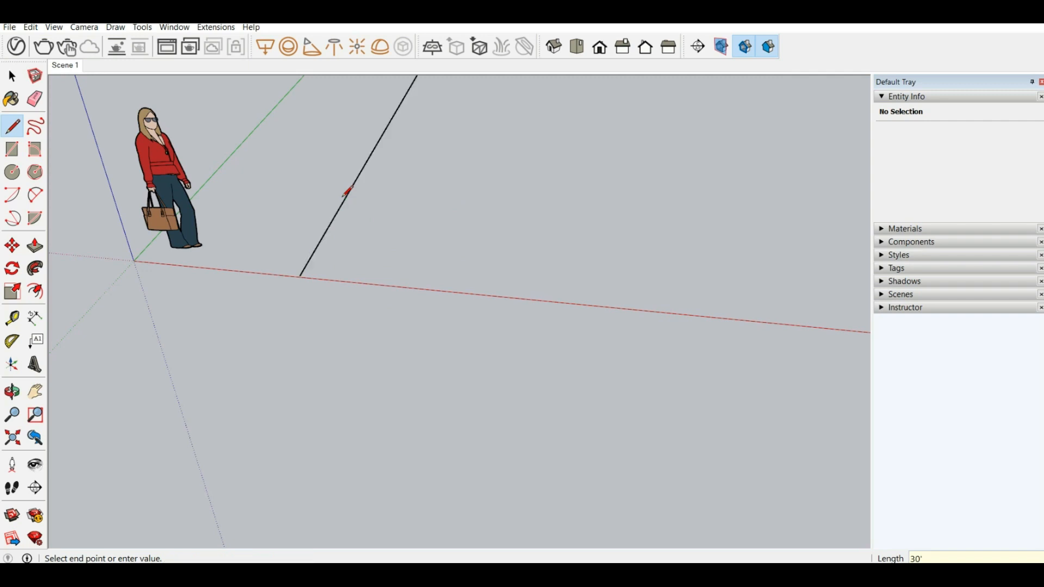
{"action": "scroll", "coordinate": [365, 315], "scroll_direction": "down", "scroll_amount": 3}
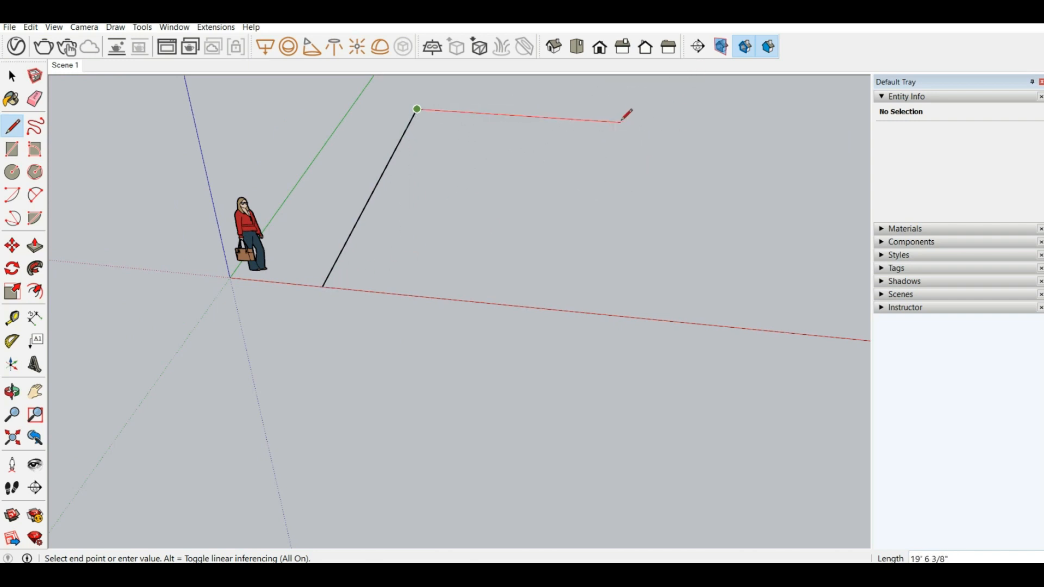
{"action": "key", "text": "Escape"}
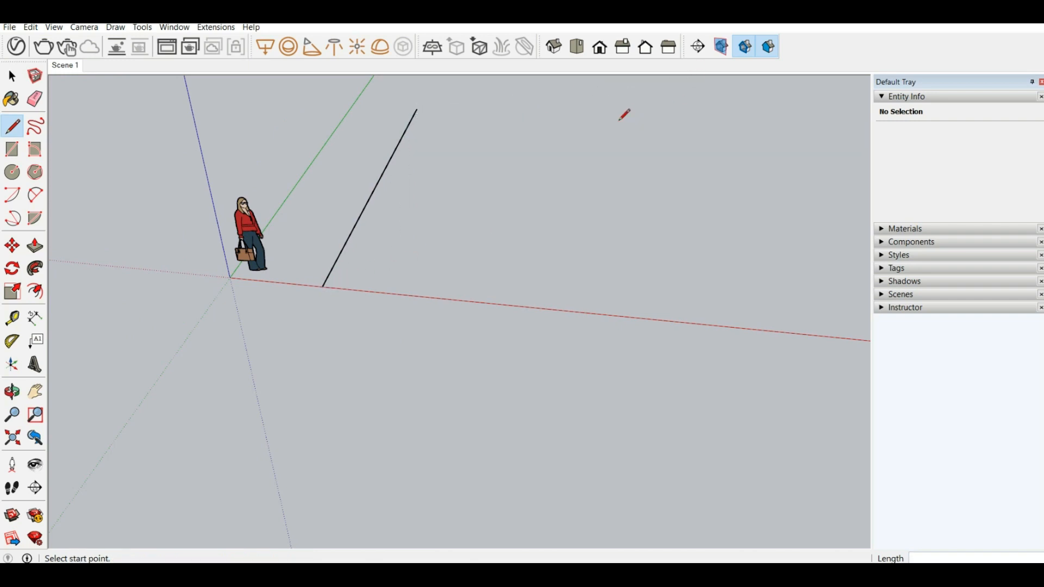
Step: Delete the 30' line, and try out a selection window around the standing figure
{"action": "left_click", "coordinate": [12, 76]}
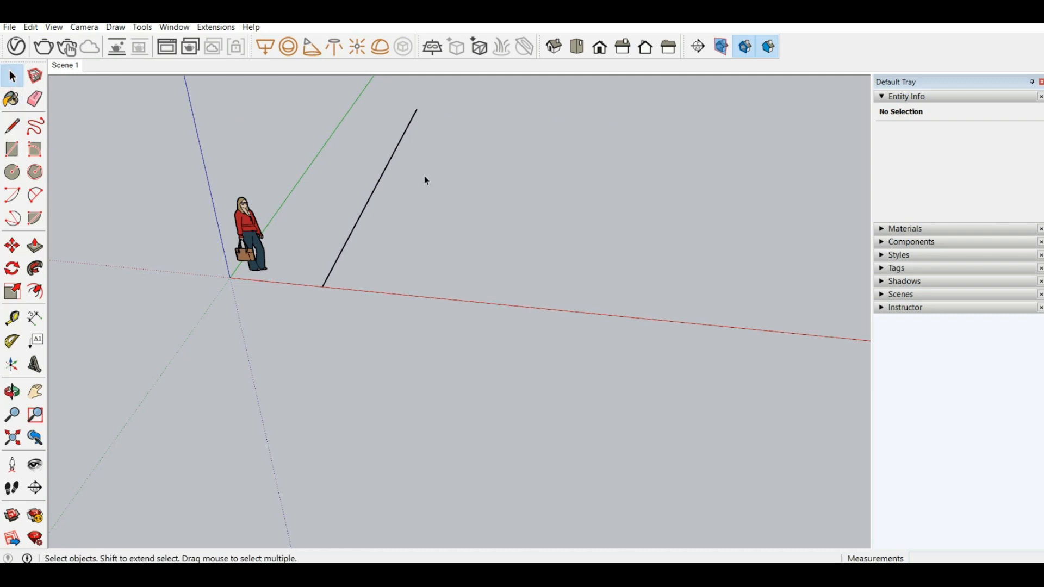
{"action": "left_click", "coordinate": [386, 168]}
{"action": "key", "text": "Delete"}
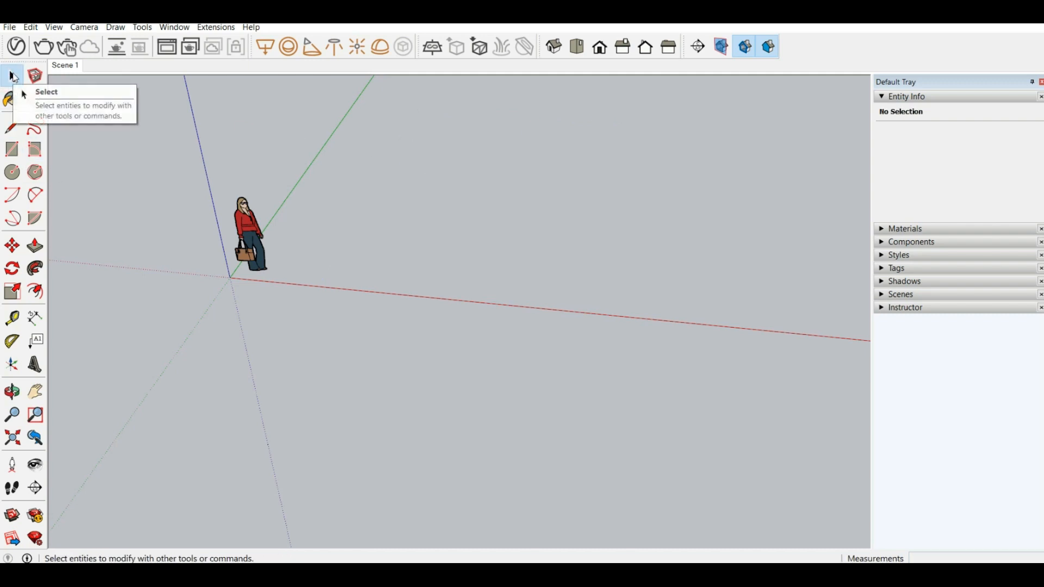
{"action": "left_click_drag", "start_coordinate": [194, 185], "coordinate": [484, 305]}
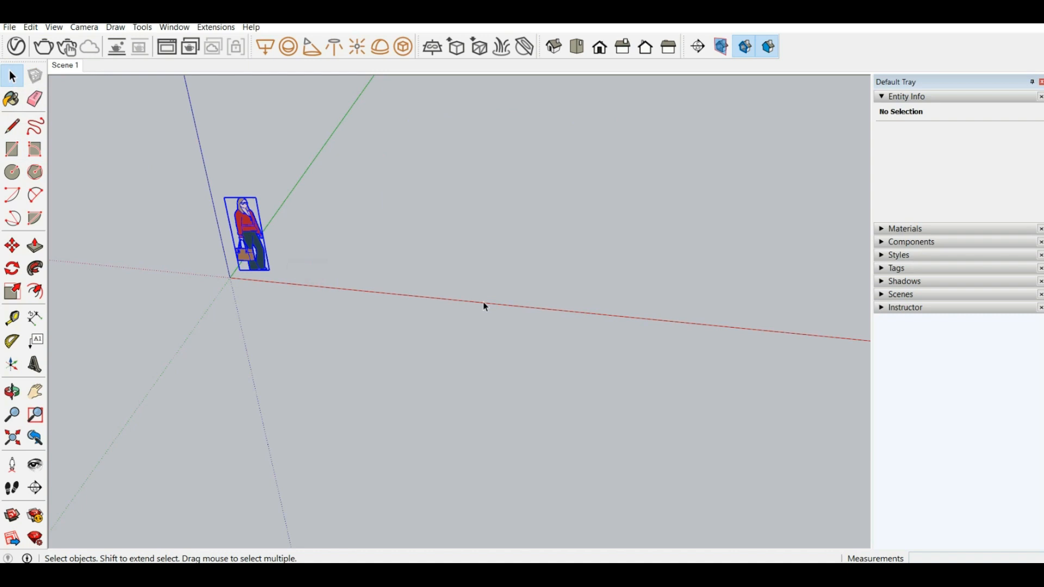
{"action": "left_click", "coordinate": [240, 174]}
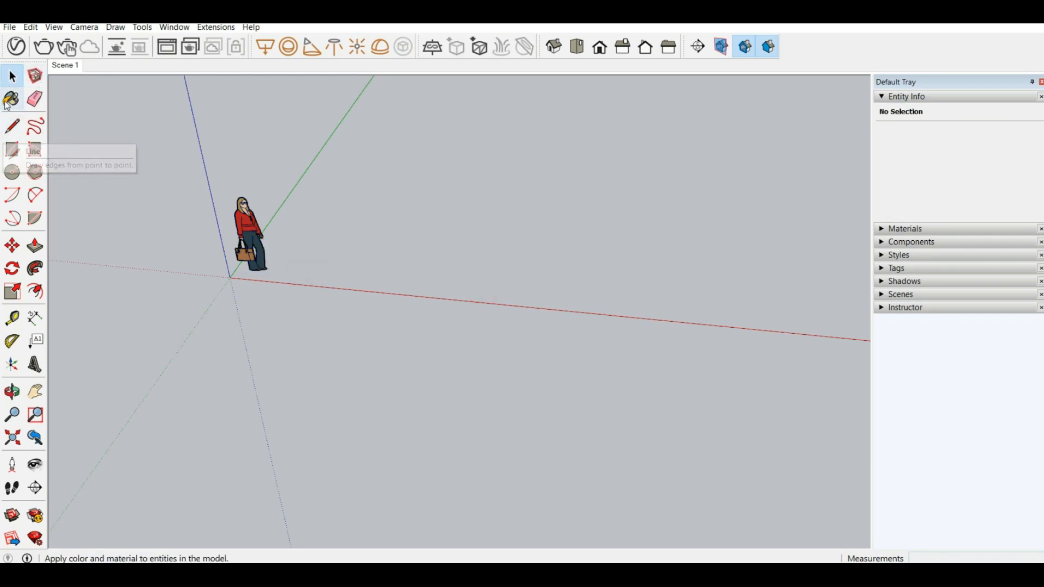
Step: Draw a rectangle about 5' by 5' 10 1/2" on the ground behind the red axis and pull it up into a box
{"action": "left_click", "coordinate": [11, 100]}
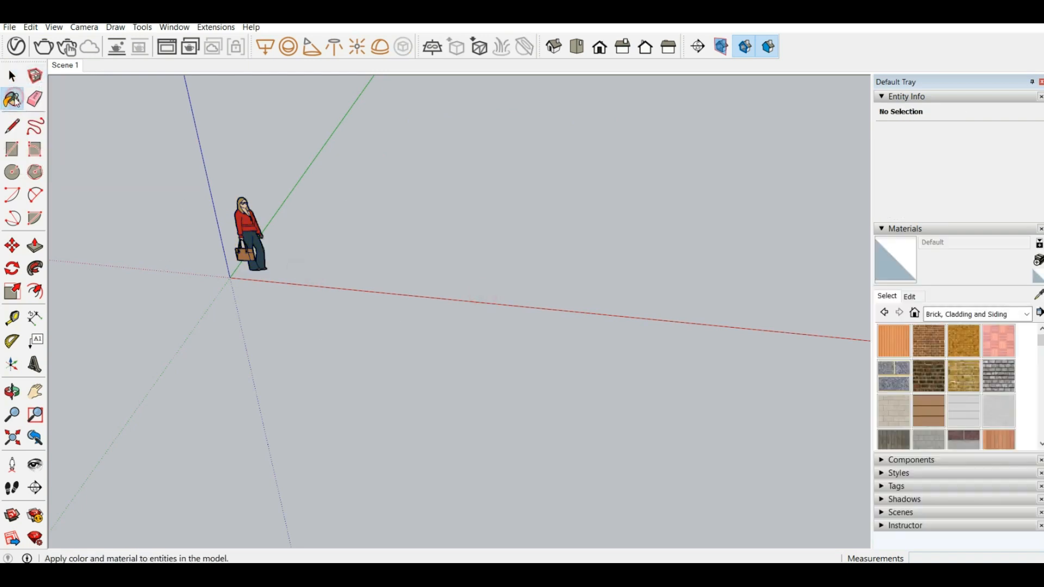
{"action": "left_click", "coordinate": [13, 149]}
{"action": "left_click", "coordinate": [421, 261]}
{"action": "left_click", "coordinate": [502, 224]}
{"action": "left_click", "coordinate": [33, 248]}
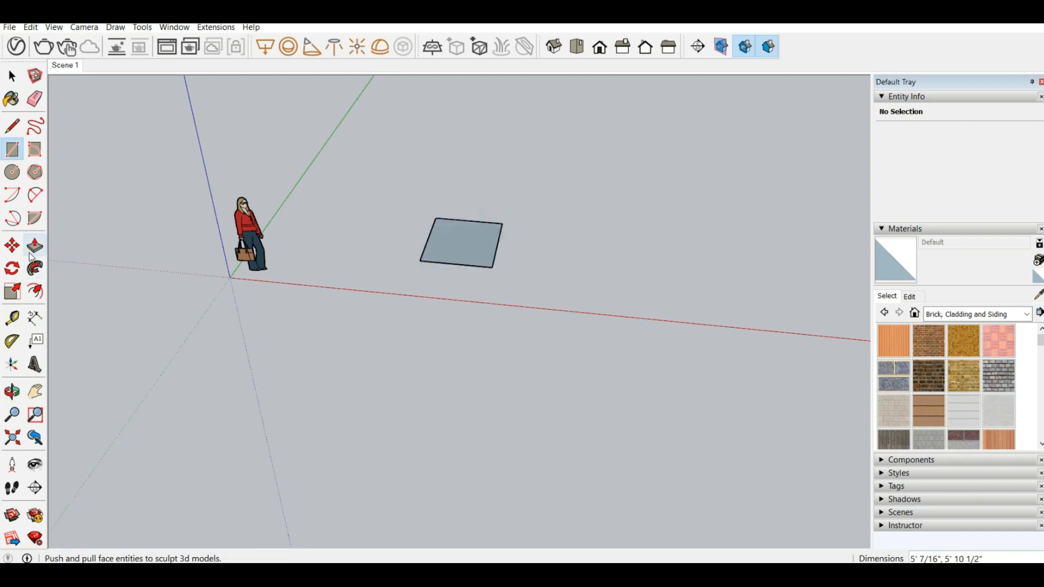
{"action": "left_click", "coordinate": [473, 266]}
{"action": "left_click", "coordinate": [581, 170]}
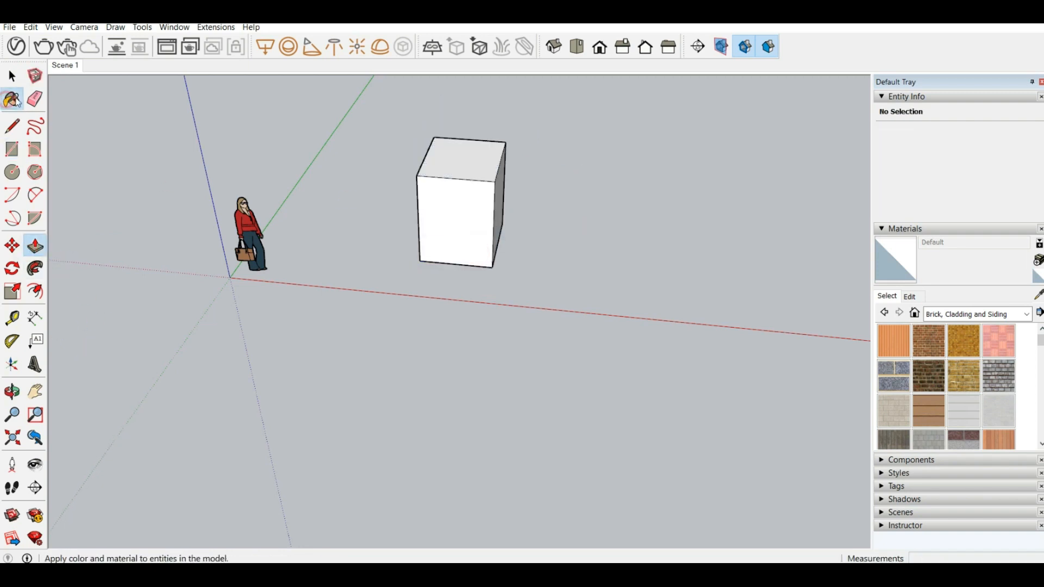
Step: Paint the box's front face and the adjoining side face farther from the figure with Brick Antique 01
{"action": "left_click", "coordinate": [12, 100]}
{"action": "left_click", "coordinate": [923, 338]}
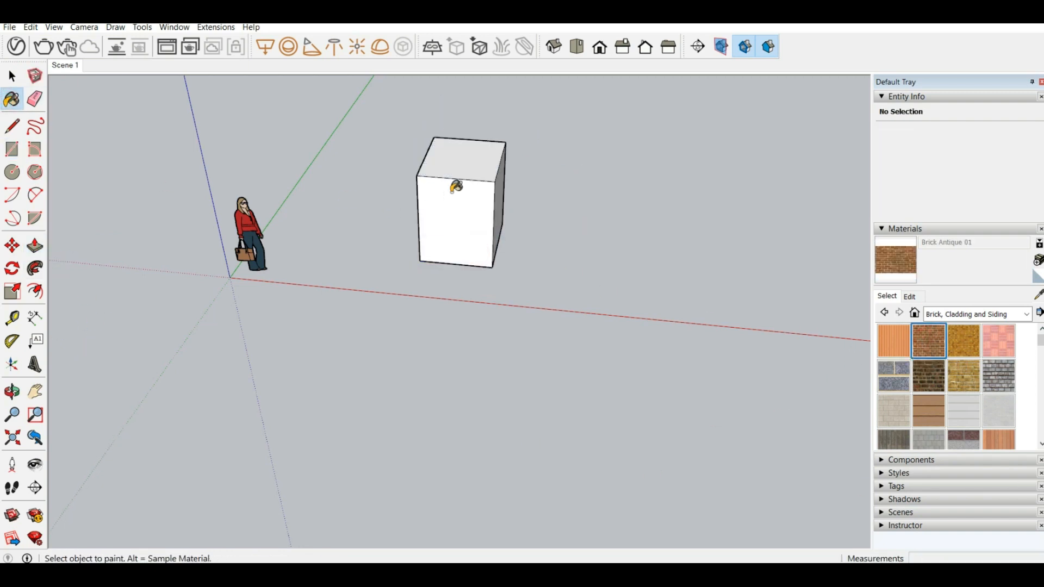
{"action": "left_click", "coordinate": [484, 208]}
{"action": "middle_click_drag", "start_coordinate": [571, 250], "coordinate": [480, 215]}
{"action": "scroll", "coordinate": [484, 212], "scroll_direction": "up", "scroll_amount": 5}
{"action": "scroll", "coordinate": [500, 216], "scroll_direction": "down", "scroll_amount": 5}
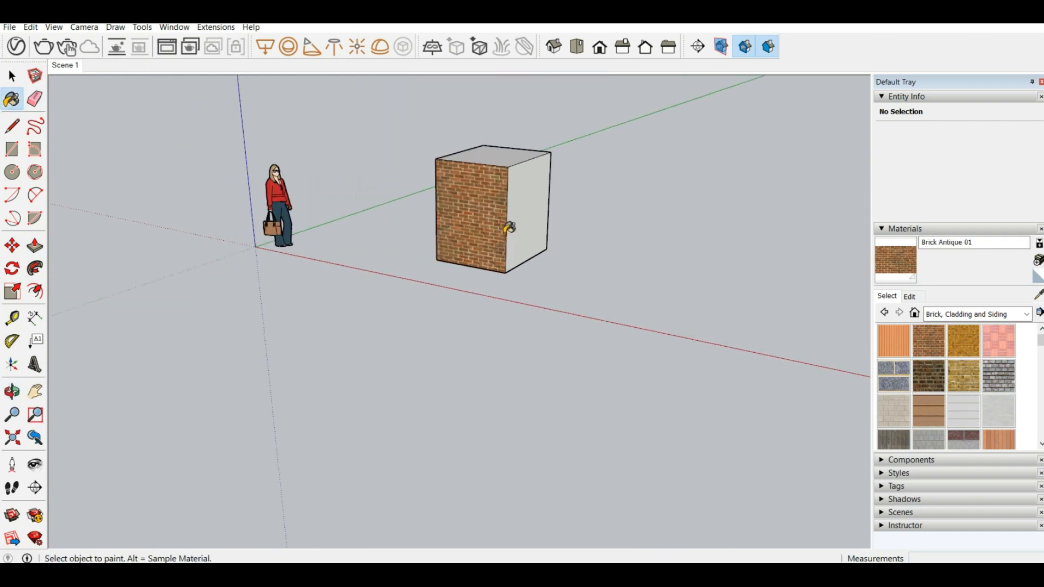
{"action": "left_click", "coordinate": [535, 184]}
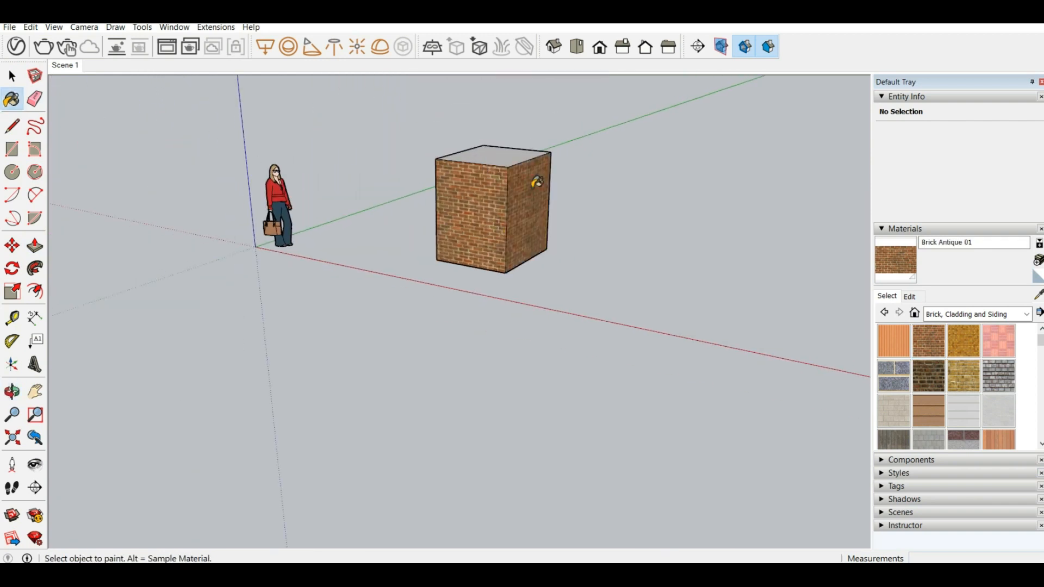
{"action": "mouse_move", "coordinate": [425, 119]}
{"action": "middle_mouse_down"}
{"action": "mouse_move", "coordinate": [802, 136]}
{"action": "mouse_move", "coordinate": [403, 205]}
{"action": "mouse_move", "coordinate": [142, 168]}
{"action": "mouse_move", "coordinate": [499, 247]}
{"action": "mouse_move", "coordinate": [531, 226]}
{"action": "mouse_move", "coordinate": [294, 203]}
{"action": "mouse_move", "coordinate": [462, 174]}
{"action": "mouse_move", "coordinate": [478, 238]}
{"action": "mouse_move", "coordinate": [847, 256]}
{"action": "middle_mouse_up"}
{"action": "left_click", "coordinate": [403, 209]}
{"action": "left_click", "coordinate": [479, 238]}
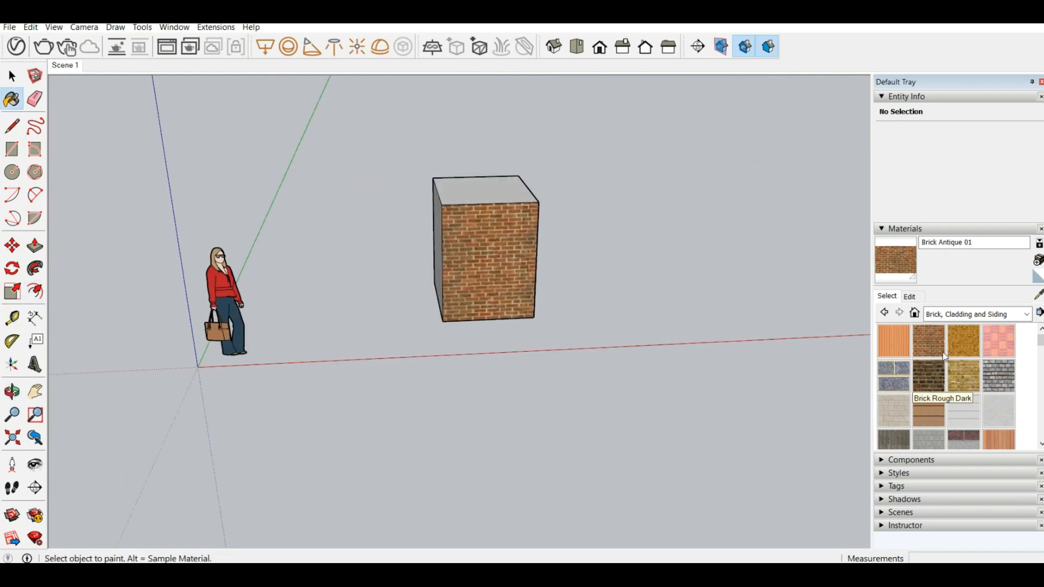
Step: Paint the box's side face nearest the standing figure with Beadboard, and check the box from around
{"action": "left_click", "coordinate": [904, 343]}
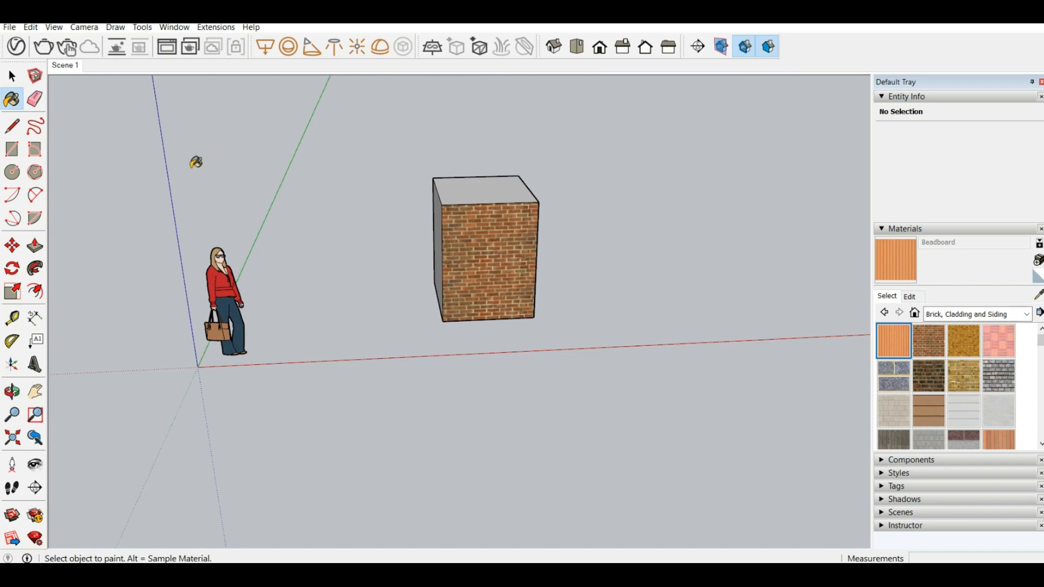
{"action": "middle_click_drag", "start_coordinate": [195, 161], "coordinate": [410, 226]}
{"action": "left_click", "coordinate": [411, 224]}
{"action": "middle_click_drag", "start_coordinate": [221, 194], "coordinate": [576, 215]}
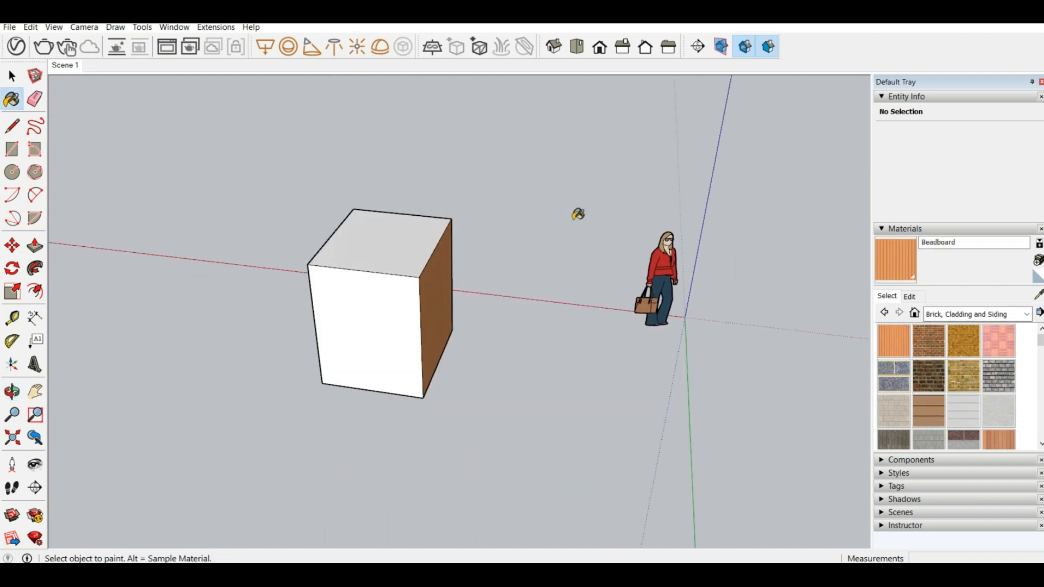
{"action": "middle_click_drag", "start_coordinate": [641, 244], "coordinate": [473, 226]}
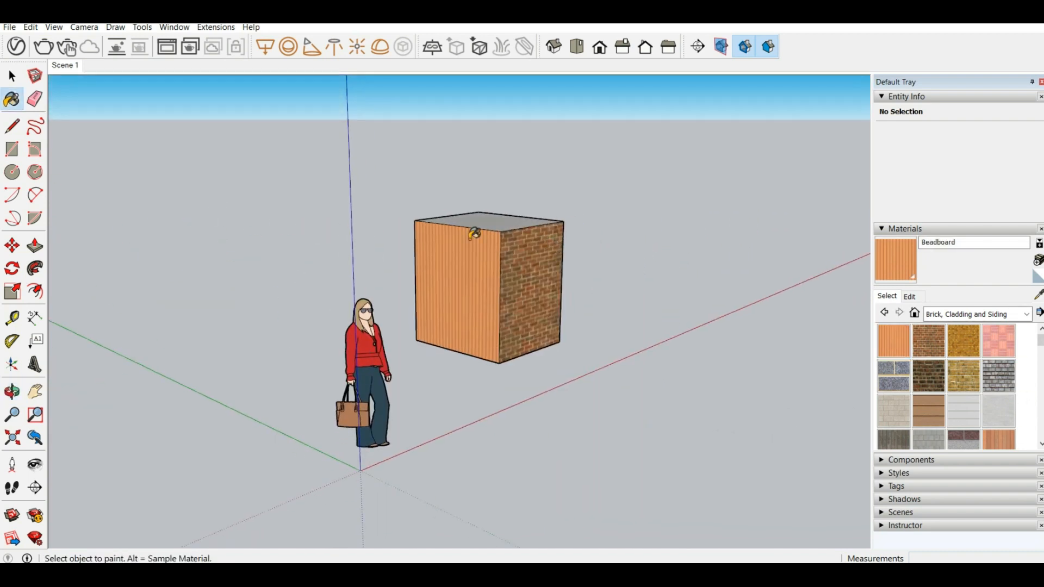
Step: Darken the Beadboard material's colour from orange to a deep brown on the box's side face
{"action": "scroll", "coordinate": [473, 229], "scroll_direction": "up", "scroll_amount": 2}
{"action": "left_click", "coordinate": [911, 298]}
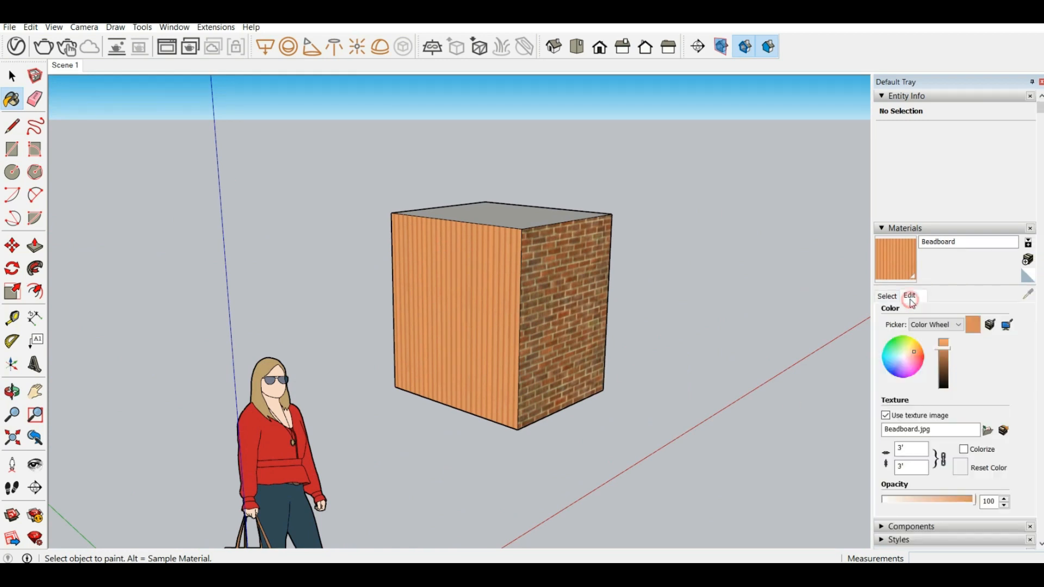
{"action": "left_click_drag", "start_coordinate": [949, 353], "coordinate": [948, 375]}
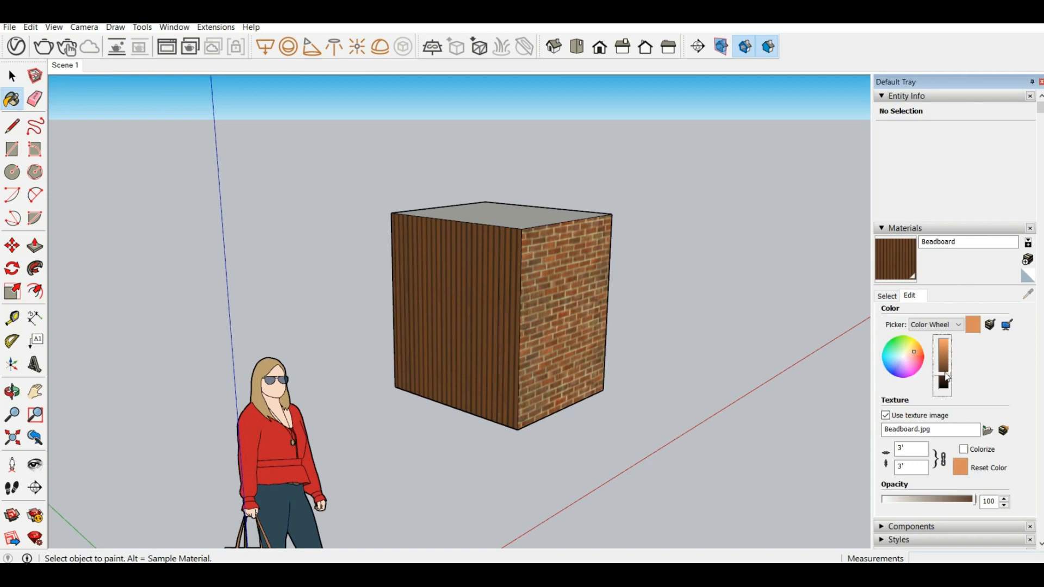
Step: Try out the Tape Measure from the box's top corner down the vertical edge between the beadboard and brick faces
{"action": "scroll", "coordinate": [431, 272], "scroll_direction": "up", "scroll_amount": 3}
{"action": "mouse_move", "coordinate": [431, 272]}
{"action": "middle_mouse_down"}
{"action": "mouse_move", "coordinate": [610, 234]}
{"action": "mouse_move", "coordinate": [683, 205]}
{"action": "mouse_move", "coordinate": [656, 166]}
{"action": "middle_mouse_up"}
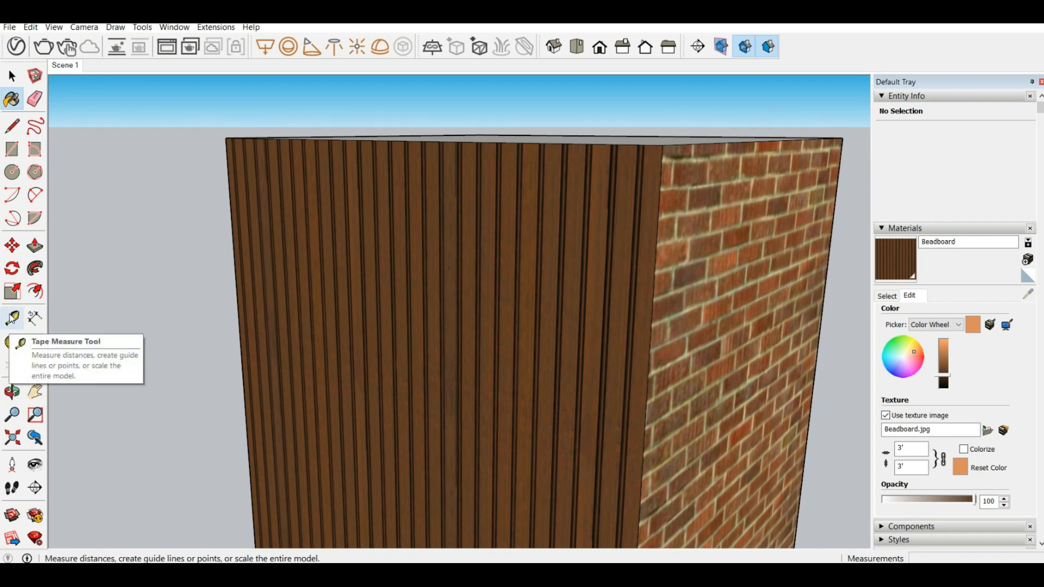
{"action": "left_click", "coordinate": [13, 318]}
{"action": "scroll", "coordinate": [688, 150], "scroll_direction": "up", "scroll_amount": 2}
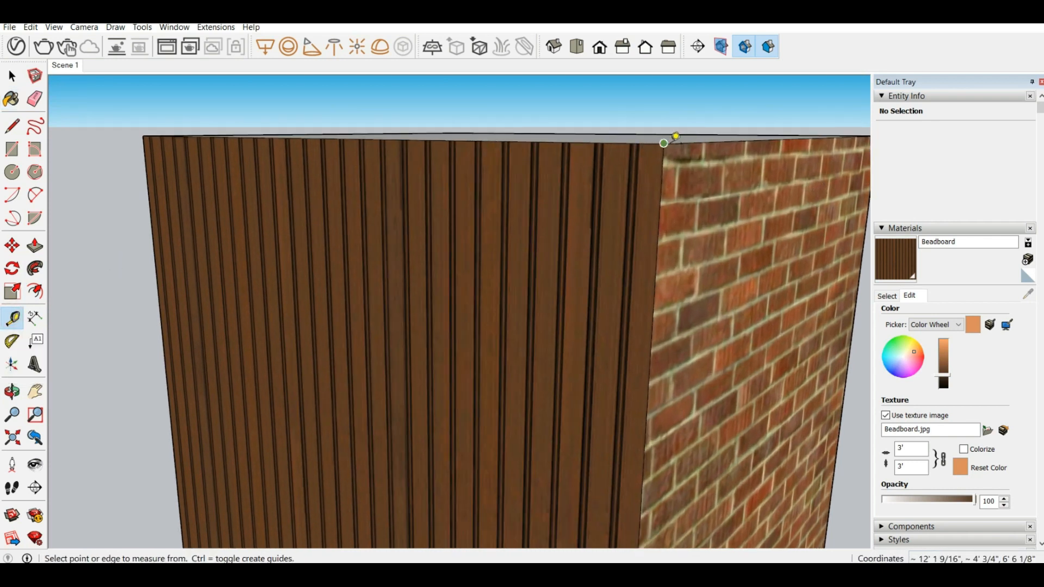
{"action": "left_click", "coordinate": [666, 142]}
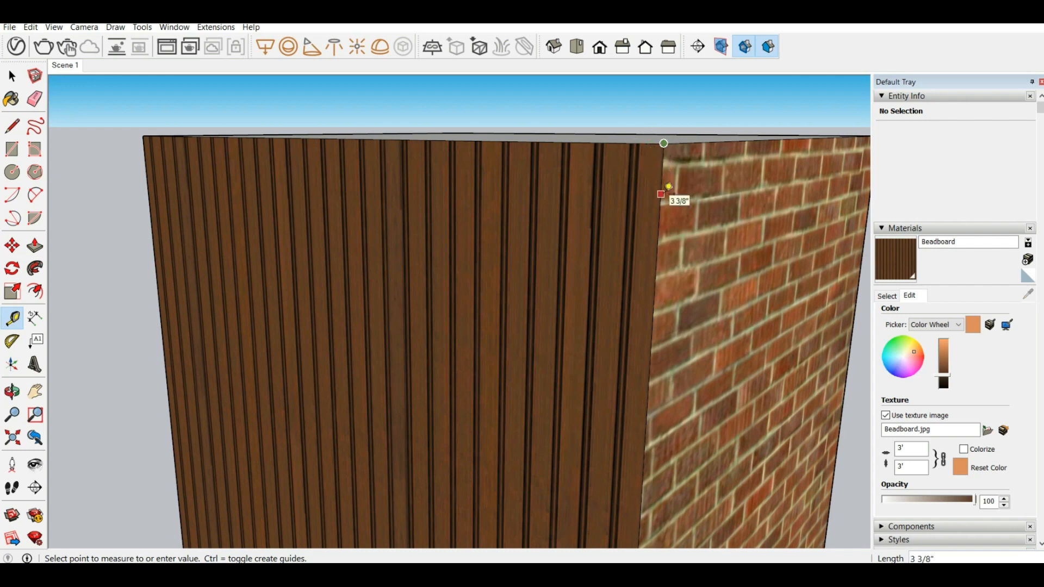
{"action": "key", "text": "Escape"}
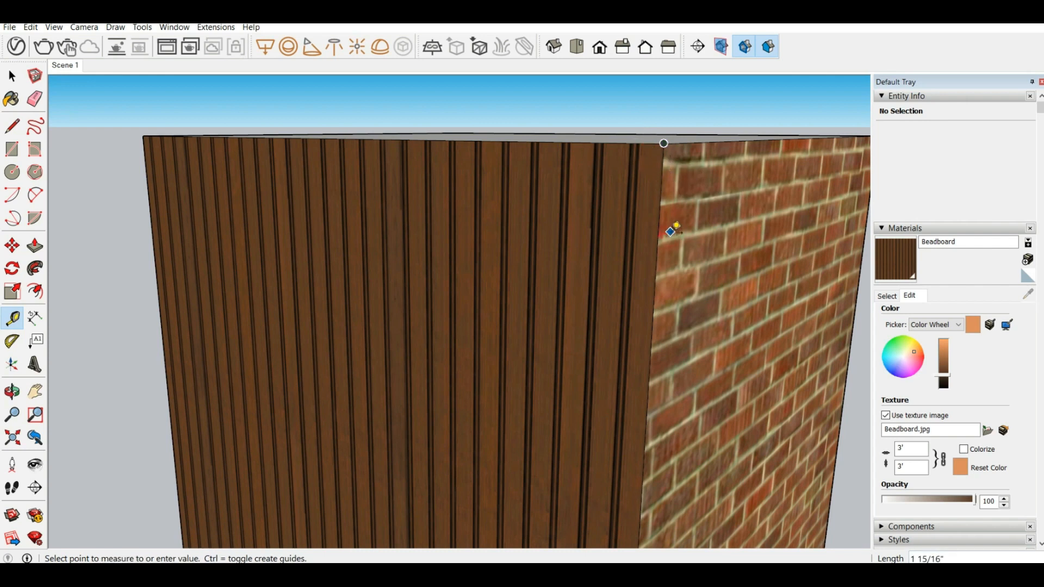
{"action": "left_click", "coordinate": [684, 233]}
{"action": "left_click", "coordinate": [688, 195]}
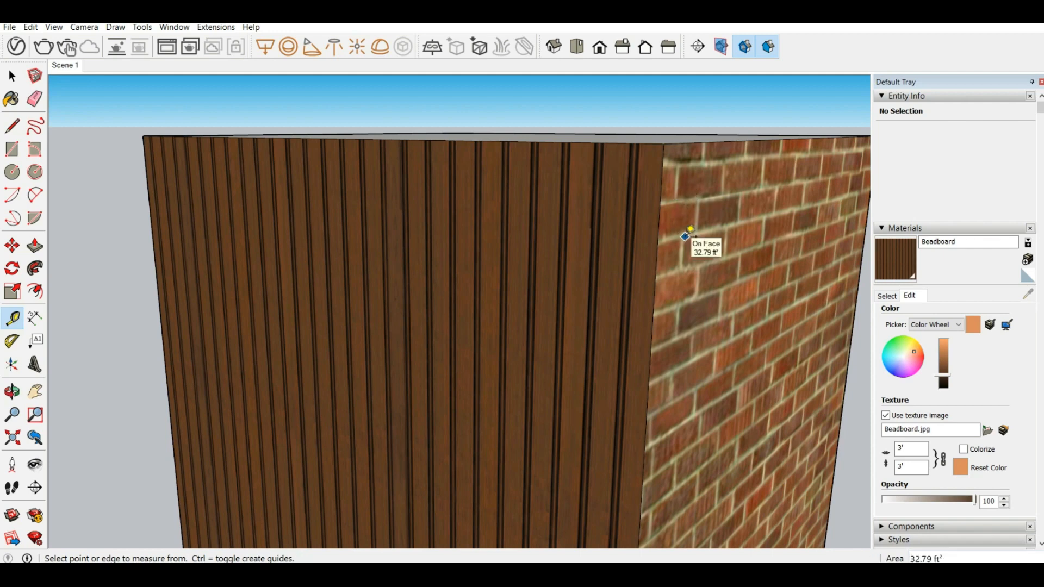
Step: Examine the painted box from all around, comparing its brick and dark beadboard faces
{"action": "scroll", "coordinate": [550, 245], "scroll_direction": "down", "scroll_amount": 5}
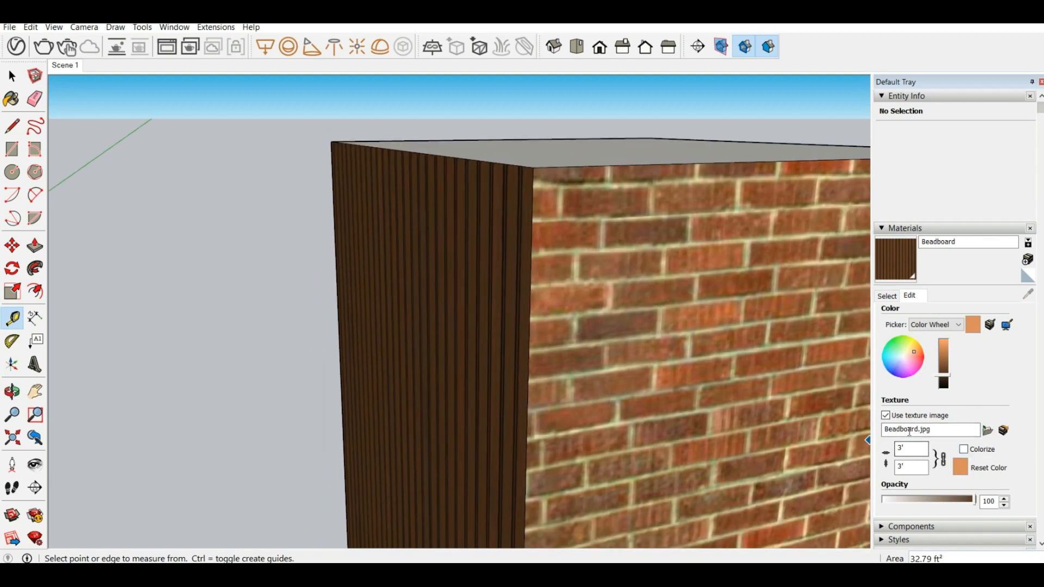
{"action": "mouse_move", "coordinate": [431, 233]}
{"action": "middle_mouse_down"}
{"action": "mouse_move", "coordinate": [601, 272]}
{"action": "mouse_move", "coordinate": [419, 245]}
{"action": "middle_mouse_up"}
{"action": "scroll", "coordinate": [354, 269], "scroll_direction": "down", "scroll_amount": 4}
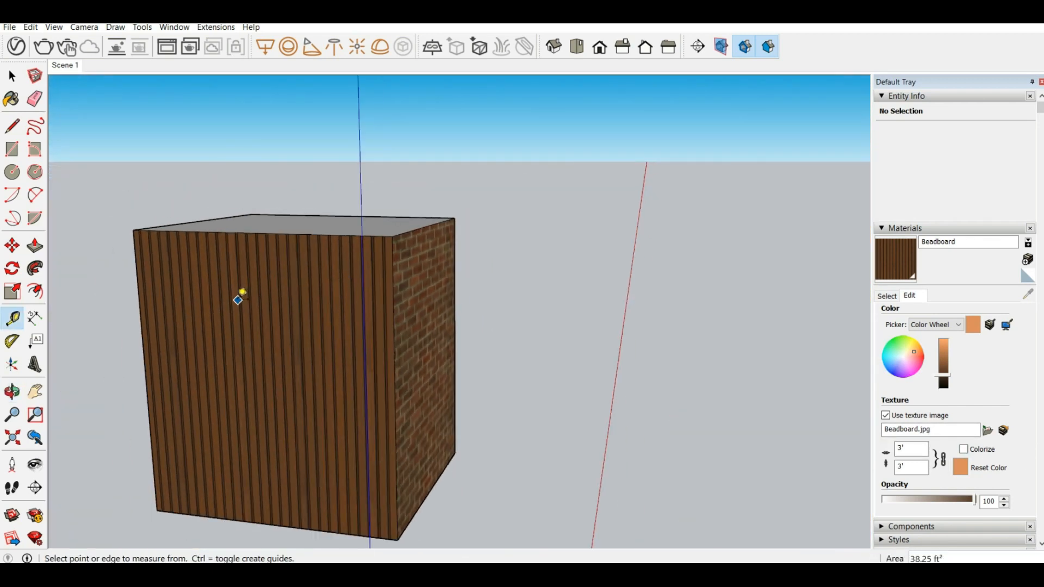
{"action": "scroll", "coordinate": [255, 291], "scroll_direction": "up", "scroll_amount": 5}
{"action": "scroll", "coordinate": [560, 312], "scroll_direction": "down", "scroll_amount": 5}
{"action": "middle_click_drag", "start_coordinate": [569, 310], "coordinate": [376, 348]}
{"action": "middle_click_drag", "start_coordinate": [345, 311], "coordinate": [548, 210]}
{"action": "middle_click_drag", "start_coordinate": [567, 245], "coordinate": [236, 344]}
{"action": "scroll", "coordinate": [331, 233], "scroll_direction": "down", "scroll_amount": 3}
{"action": "middle_click_drag", "start_coordinate": [583, 324], "coordinate": [242, 267]}
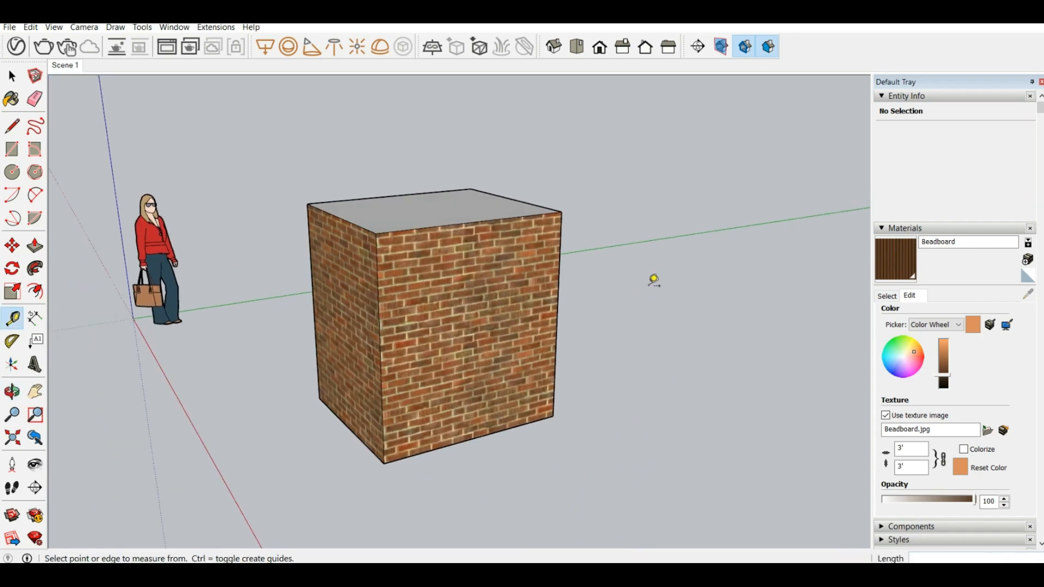
{"action": "middle_click_drag", "start_coordinate": [655, 280], "coordinate": [310, 212]}
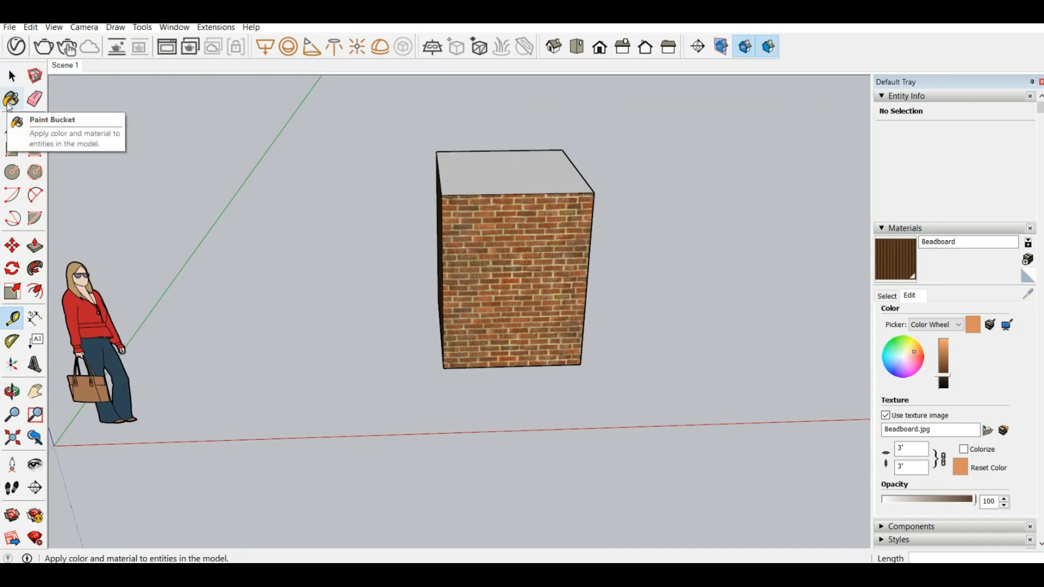
Step: Erase the top edge of the box's brick front face, inspect the opened box, and undo the erasure
{"action": "left_click", "coordinate": [35, 101]}
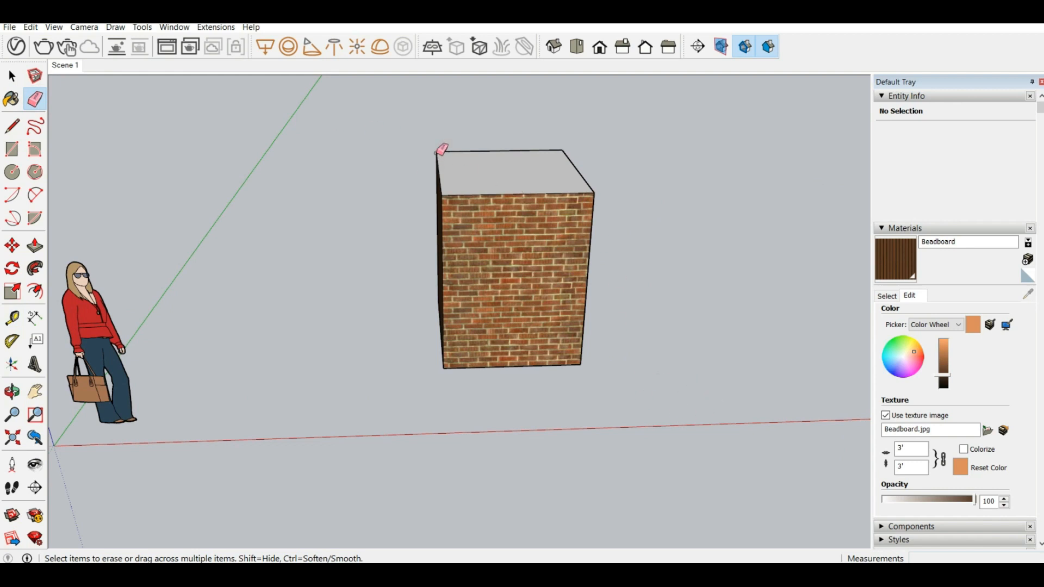
{"action": "left_click", "coordinate": [510, 194]}
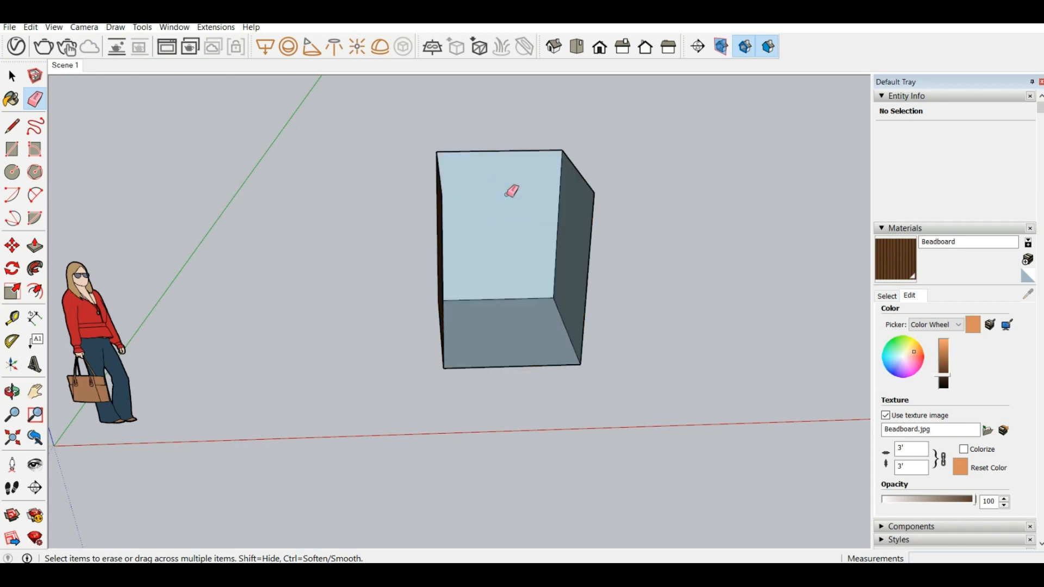
{"action": "mouse_move", "coordinate": [534, 278]}
{"action": "middle_mouse_down"}
{"action": "mouse_move", "coordinate": [506, 232]}
{"action": "mouse_move", "coordinate": [441, 231]}
{"action": "middle_mouse_up"}
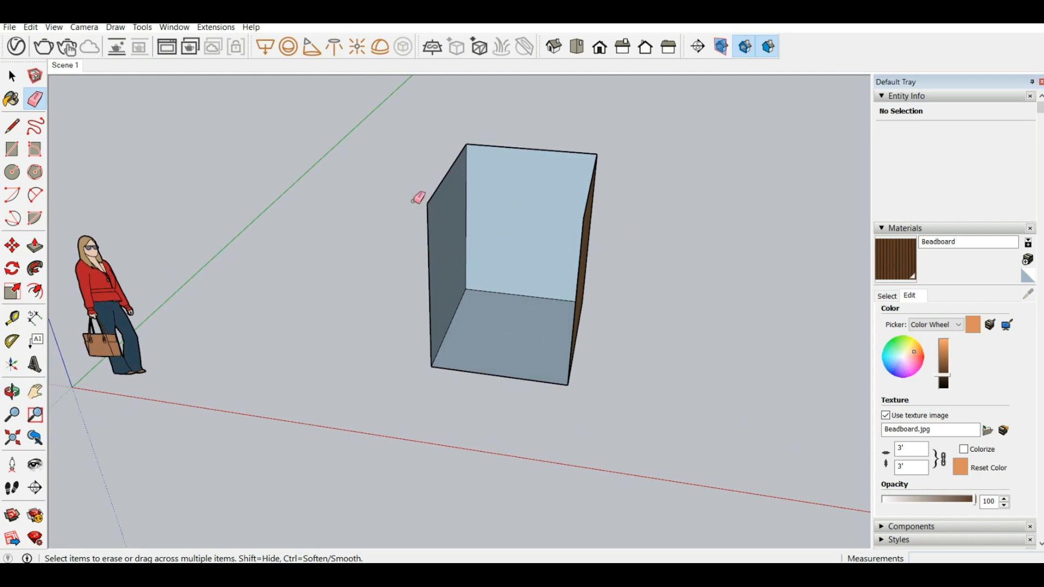
{"action": "middle_click_drag", "start_coordinate": [481, 219], "coordinate": [669, 236]}
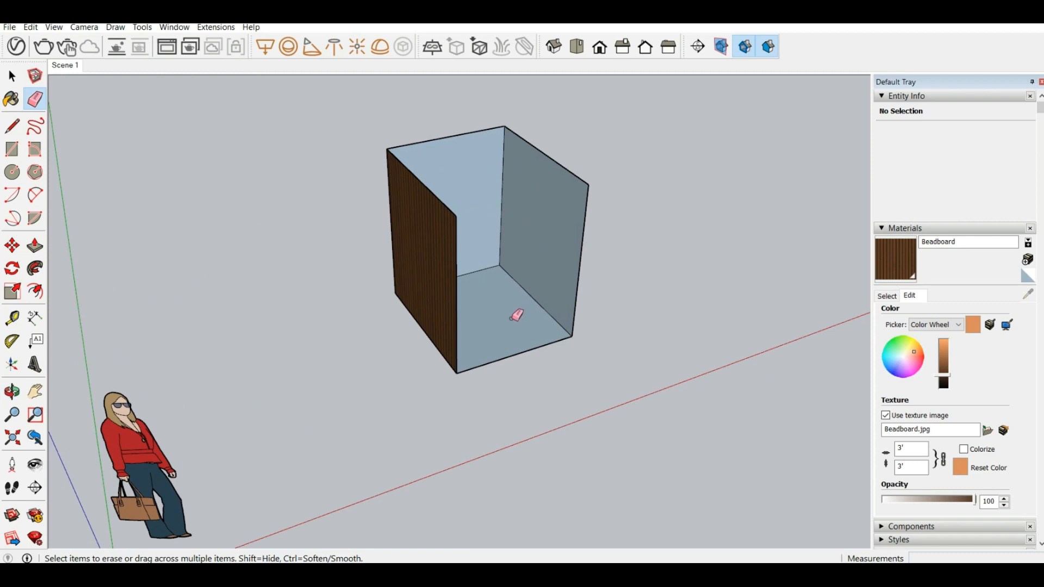
{"action": "key", "text": "ctrl+z"}
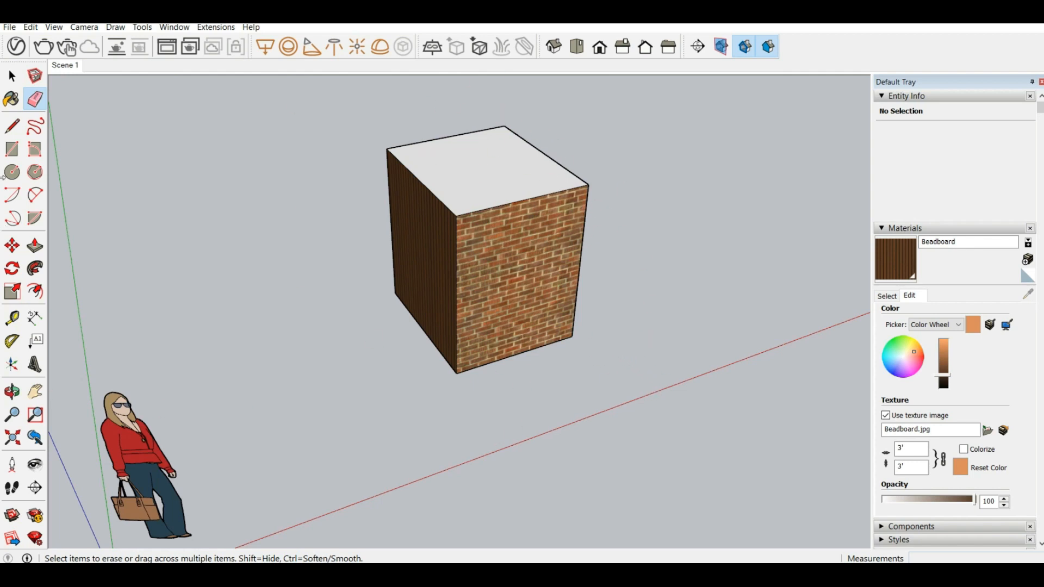
Step: Select the whole box with a selection window and delete it
{"action": "left_click", "coordinate": [12, 76]}
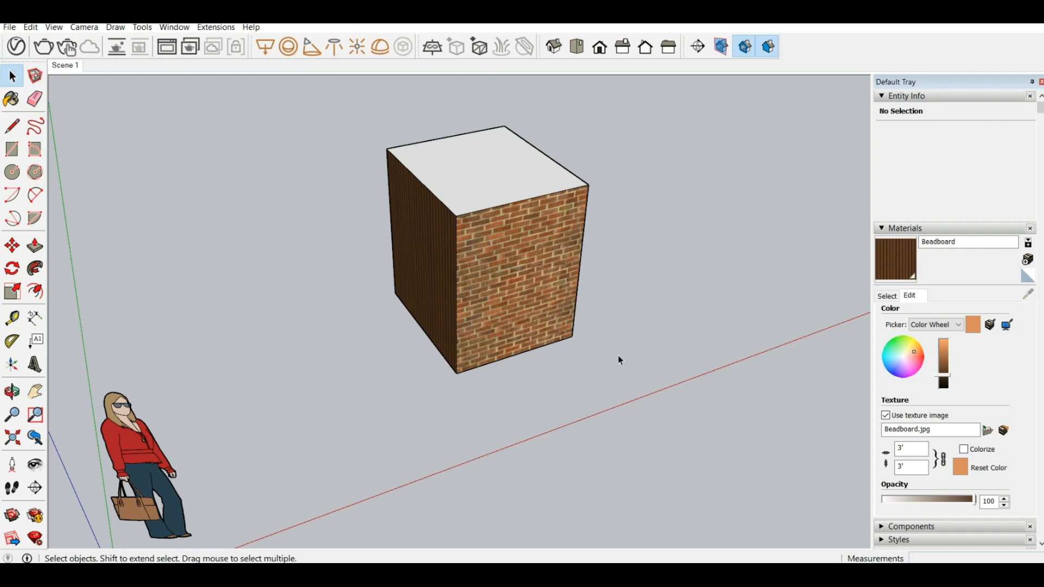
{"action": "left_click_drag", "start_coordinate": [232, 131], "coordinate": [233, 106]}
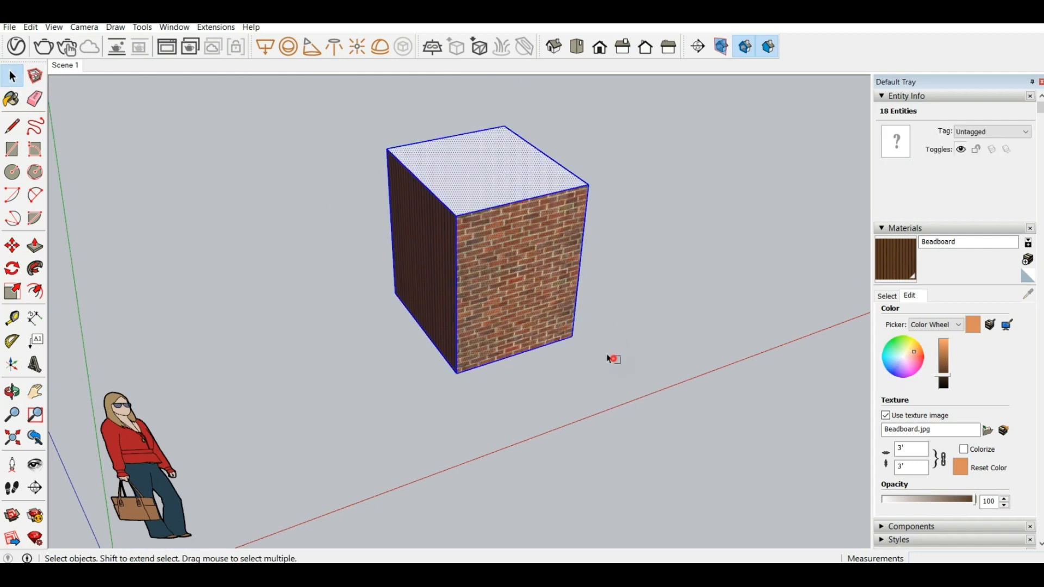
{"action": "left_click_drag", "start_coordinate": [609, 354], "coordinate": [337, 117]}
{"action": "key", "text": "Delete"}
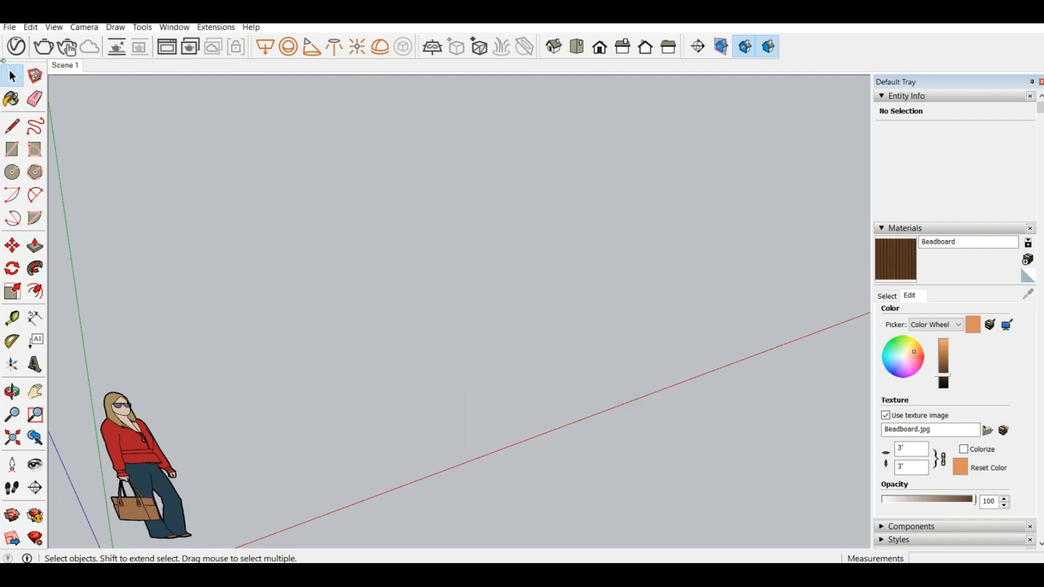
Step: Draw a closed V-shaped freehand outline on the ground behind the red axis, and undo it
{"action": "left_click", "coordinate": [35, 127]}
{"action": "mouse_move", "coordinate": [426, 435]}
{"action": "left_mouse_down"}
{"action": "mouse_move", "coordinate": [455, 405]}
{"action": "mouse_move", "coordinate": [514, 390]}
{"action": "mouse_move", "coordinate": [427, 435]}
{"action": "left_mouse_up"}
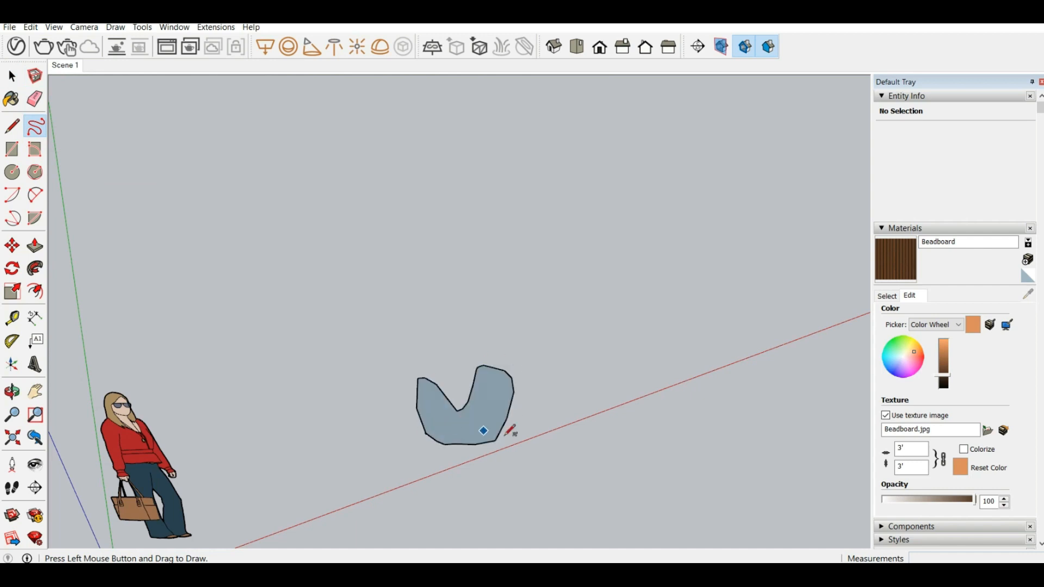
{"action": "mouse_move", "coordinate": [427, 431]}
{"action": "middle_mouse_down"}
{"action": "mouse_move", "coordinate": [419, 408]}
{"action": "mouse_move", "coordinate": [344, 420]}
{"action": "middle_mouse_up"}
{"action": "scroll", "coordinate": [458, 419], "scroll_direction": "up", "scroll_amount": 4}
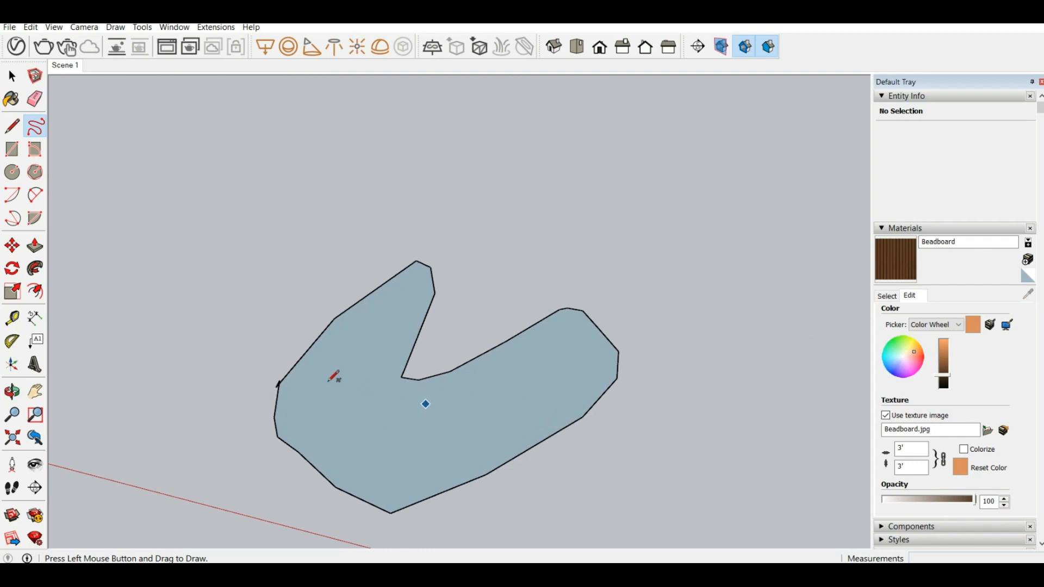
{"action": "key", "text": "ctrl+z"}
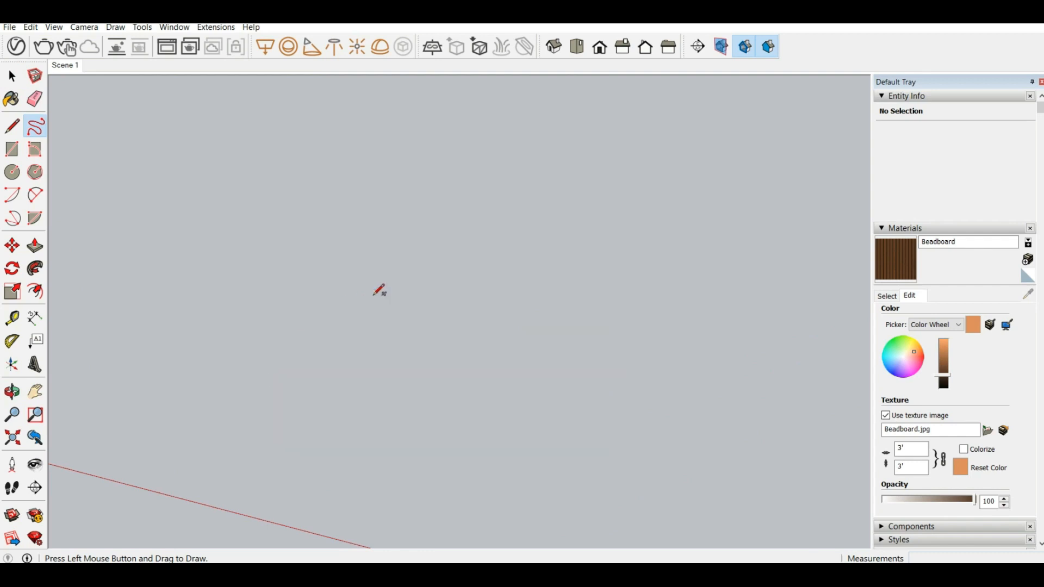
Step: Draw a small rectangle freely on the ground just behind the red axis, beside the standing figure
{"action": "scroll", "coordinate": [399, 326], "scroll_direction": "down", "scroll_amount": 2}
{"action": "scroll", "coordinate": [230, 245], "scroll_direction": "down", "scroll_amount": 2}
{"action": "left_click", "coordinate": [19, 157]}
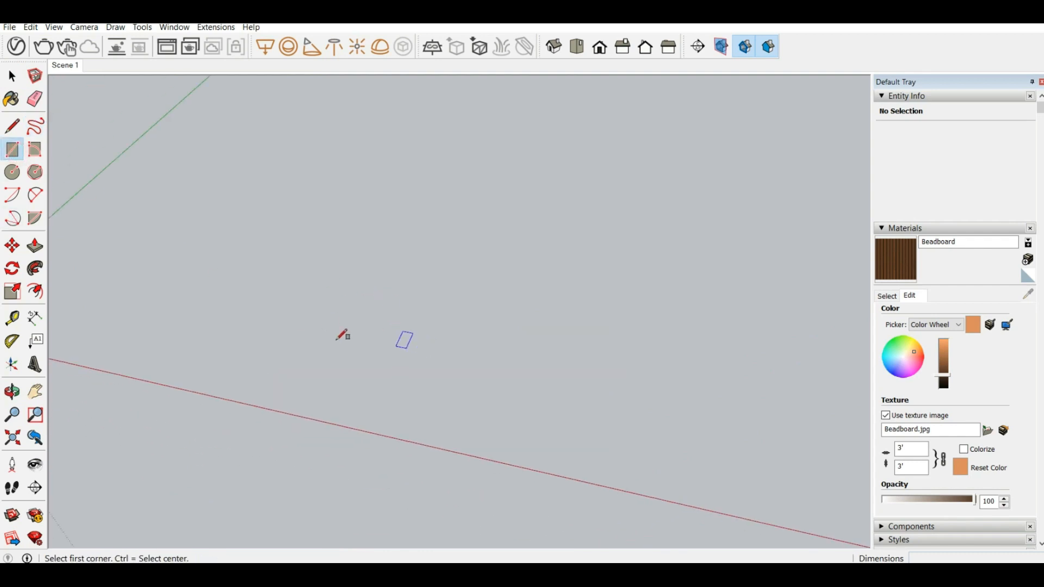
{"action": "left_click", "coordinate": [305, 368]}
{"action": "left_click", "coordinate": [653, 275]}
{"action": "middle_click_drag", "start_coordinate": [628, 336], "coordinate": [450, 331]}
{"action": "scroll", "coordinate": [360, 339], "scroll_direction": "down", "scroll_amount": 3}
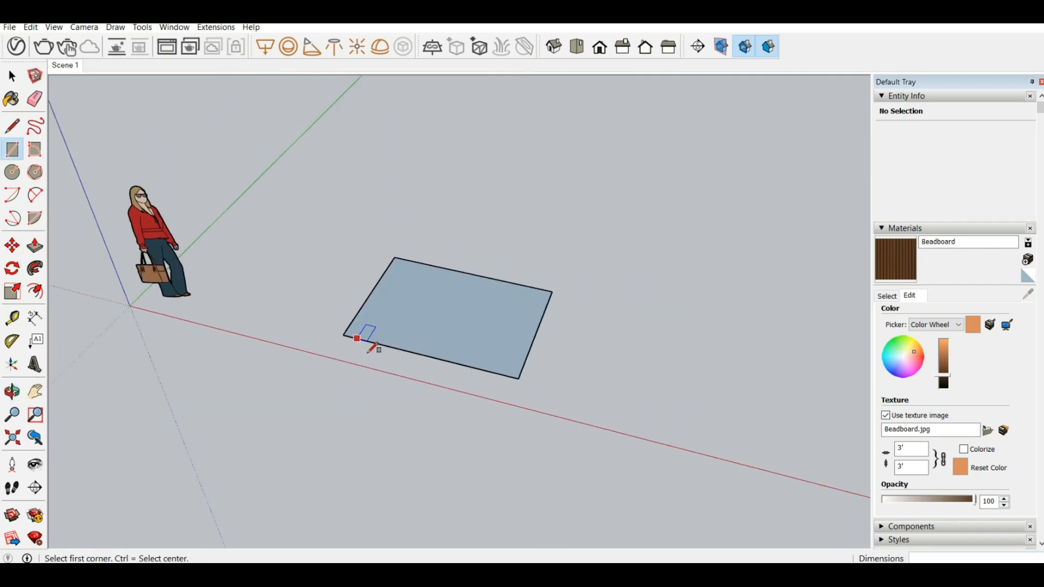
Step: Draw a 30' by 20' rectangle across the red axis beyond the small rectangle, and undo it
{"action": "left_click", "coordinate": [571, 452]}
{"action": "scroll", "coordinate": [818, 247], "scroll_direction": "down", "scroll_amount": 1}
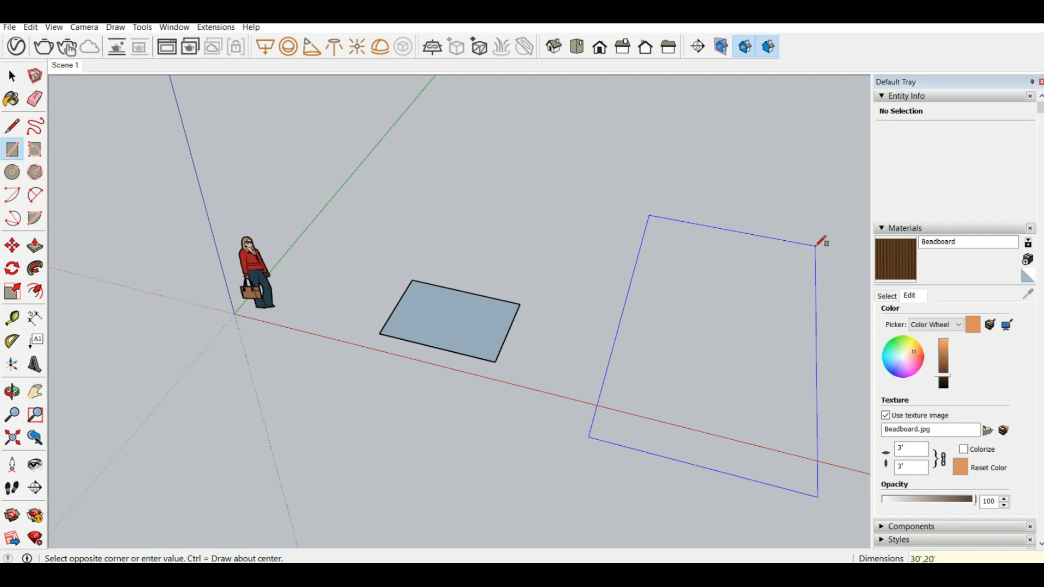
{"action": "left_click", "coordinate": [816, 246]}
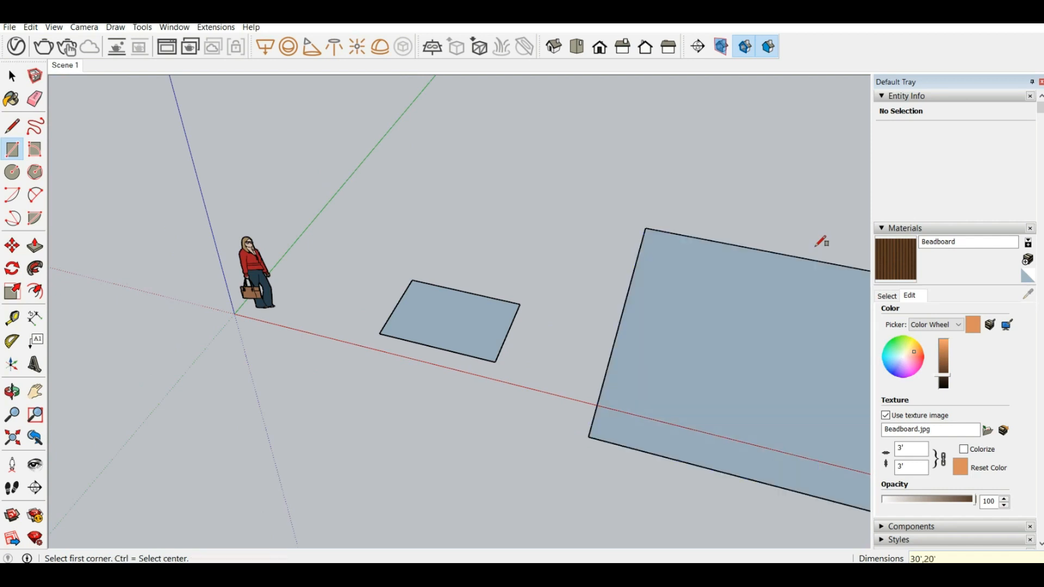
{"action": "scroll", "coordinate": [712, 292], "scroll_direction": "down", "scroll_amount": 5}
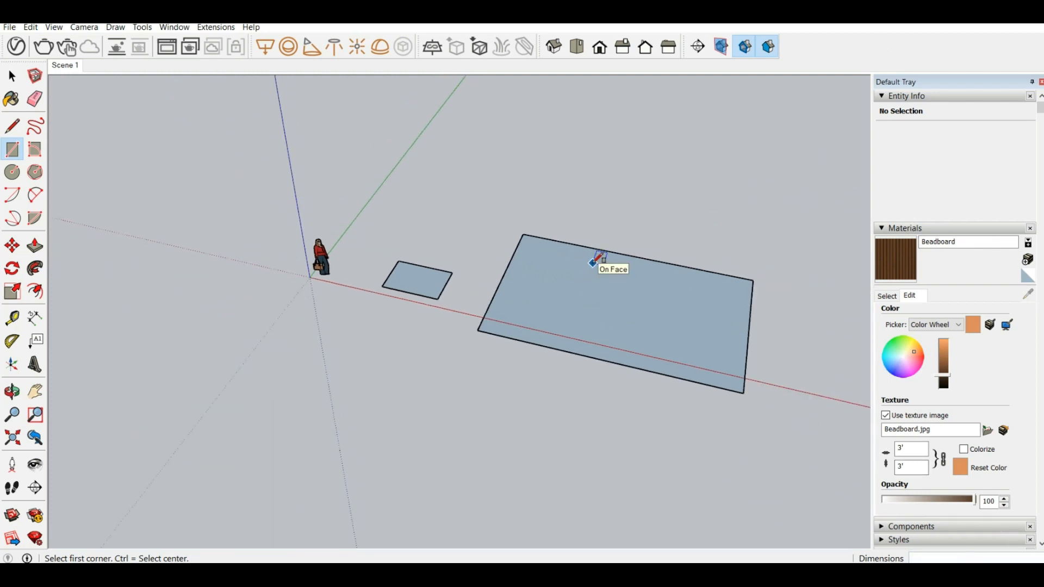
{"action": "key", "text": "ctrl+z"}
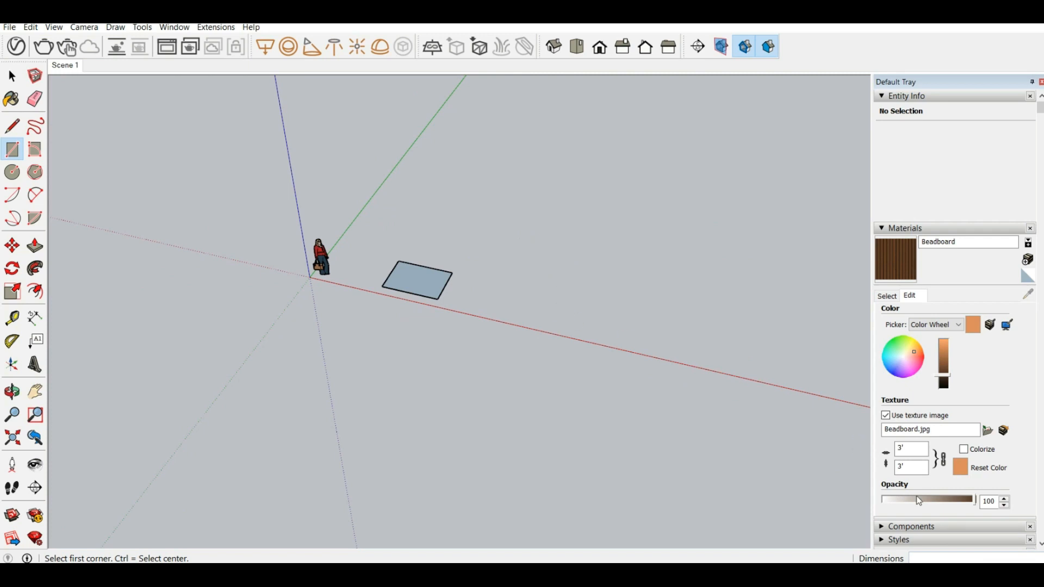
Step: Draw a 40' by 20' rectangle on the ground behind the red axis, beyond the small rectangle
{"action": "left_click", "coordinate": [484, 305]}
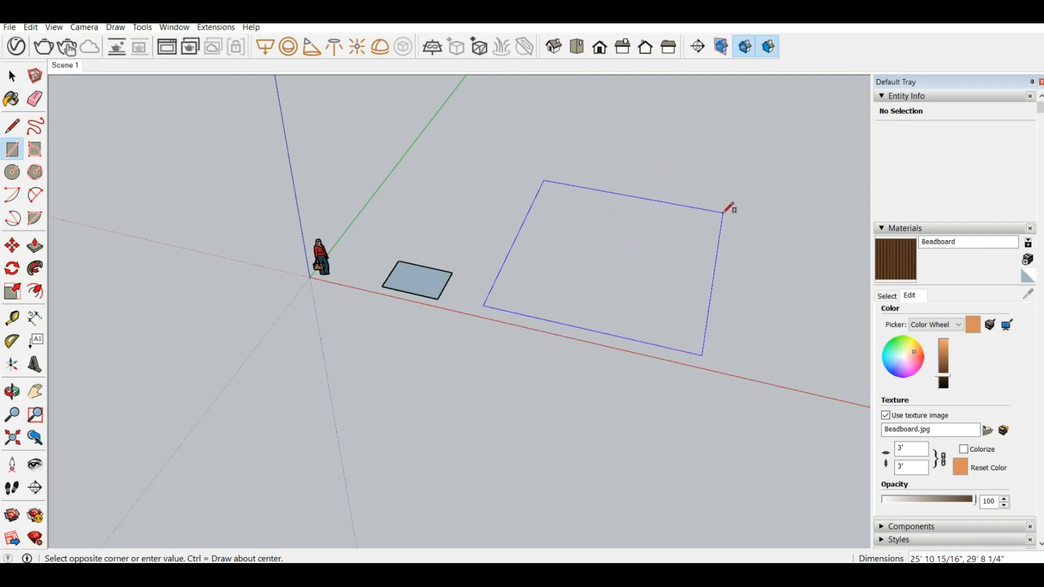
{"action": "type", "text": "4"}
{"action": "type", "text": "0',20'"}
{"action": "key", "text": "Return"}
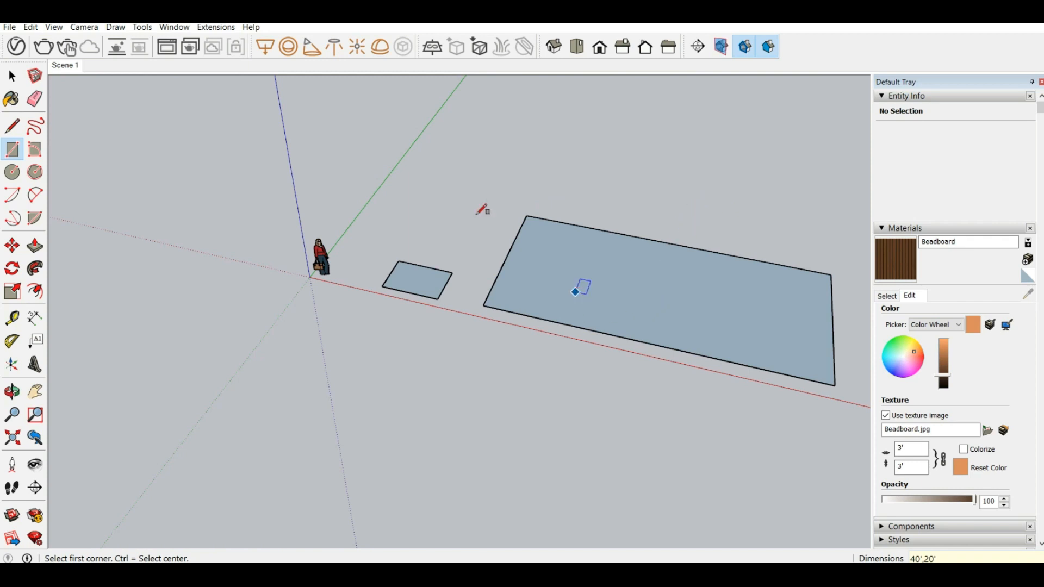
Step: Erase the 40' by 20' rectangle and the small rectangle beside the figure
{"action": "left_click", "coordinate": [35, 98]}
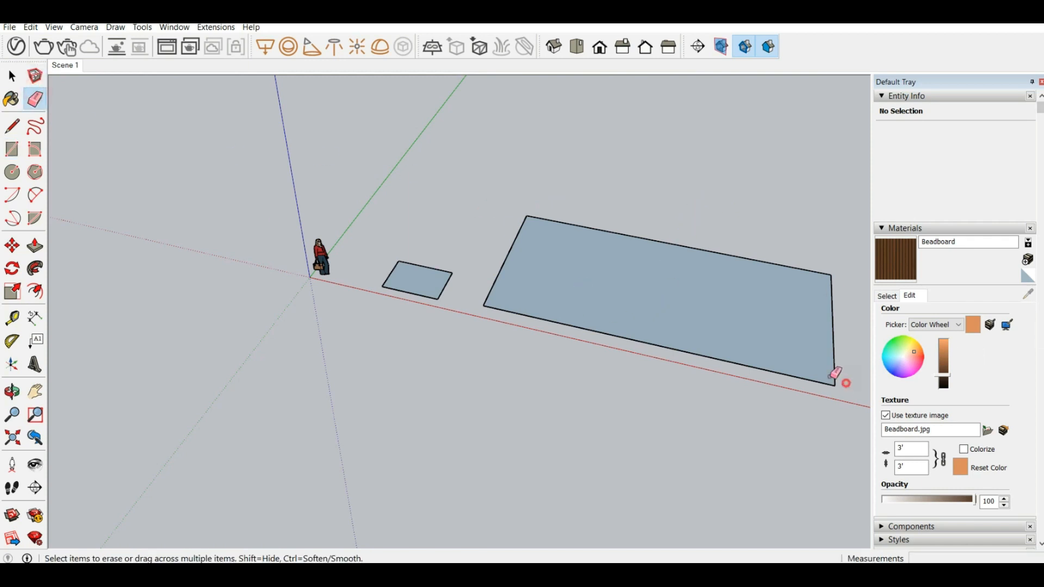
{"action": "mouse_move", "coordinate": [835, 374]}
{"action": "left_mouse_down"}
{"action": "mouse_move", "coordinate": [608, 319]}
{"action": "mouse_move", "coordinate": [535, 197]}
{"action": "left_mouse_up"}
{"action": "left_click_drag", "start_coordinate": [490, 271], "coordinate": [486, 273]}
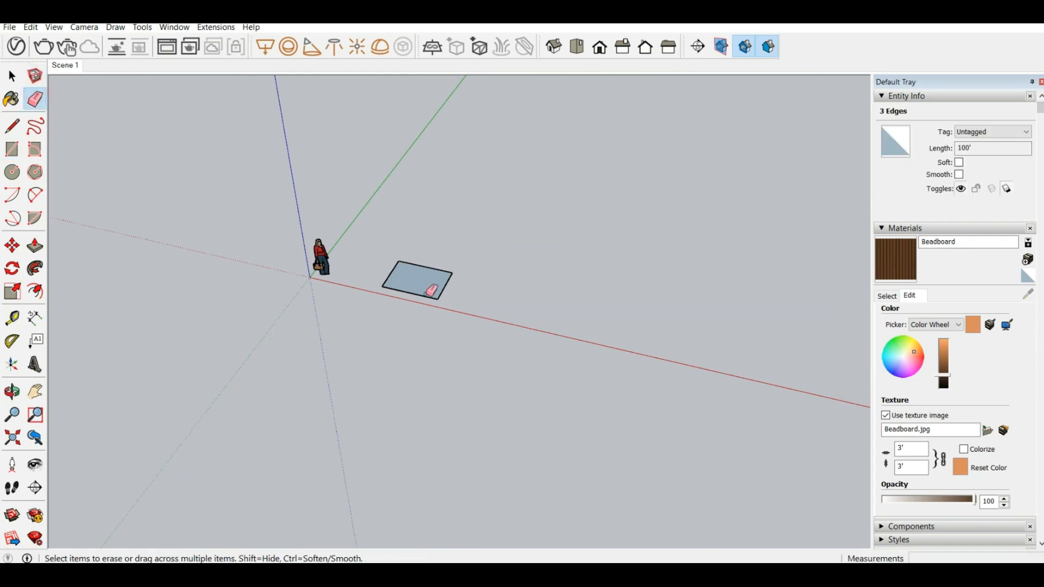
{"action": "left_click", "coordinate": [390, 266]}
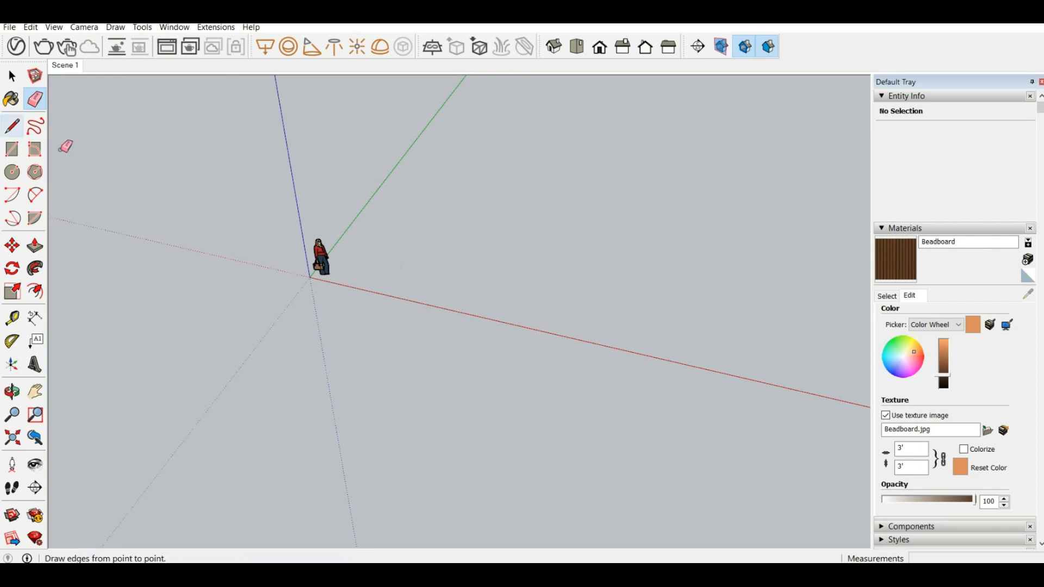
Step: Draw a vertical rotated rectangle about 38' 6" by 32' along the green and blue directions, and undo it
{"action": "left_click", "coordinate": [40, 154]}
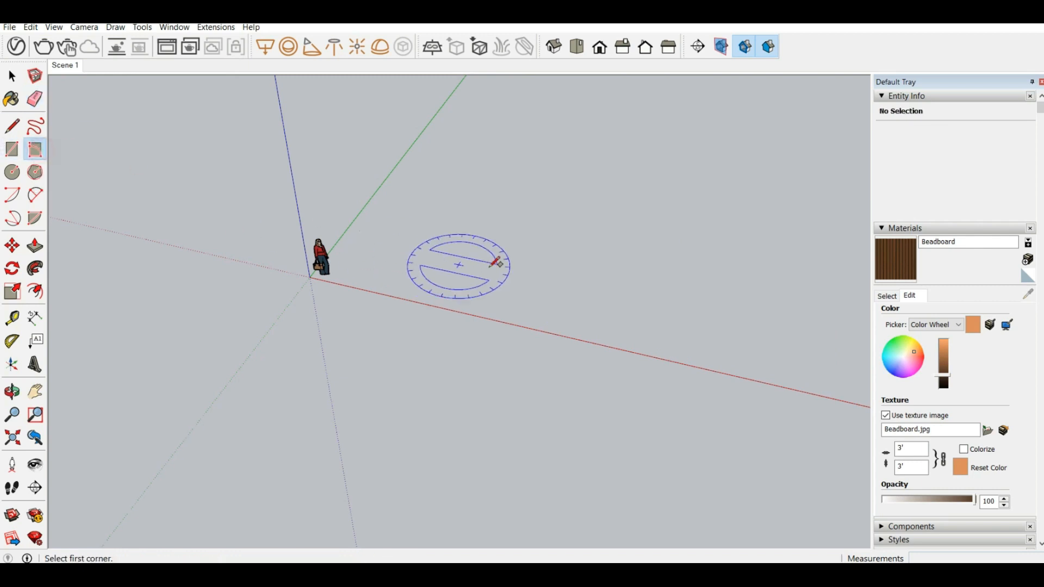
{"action": "left_click", "coordinate": [462, 285]}
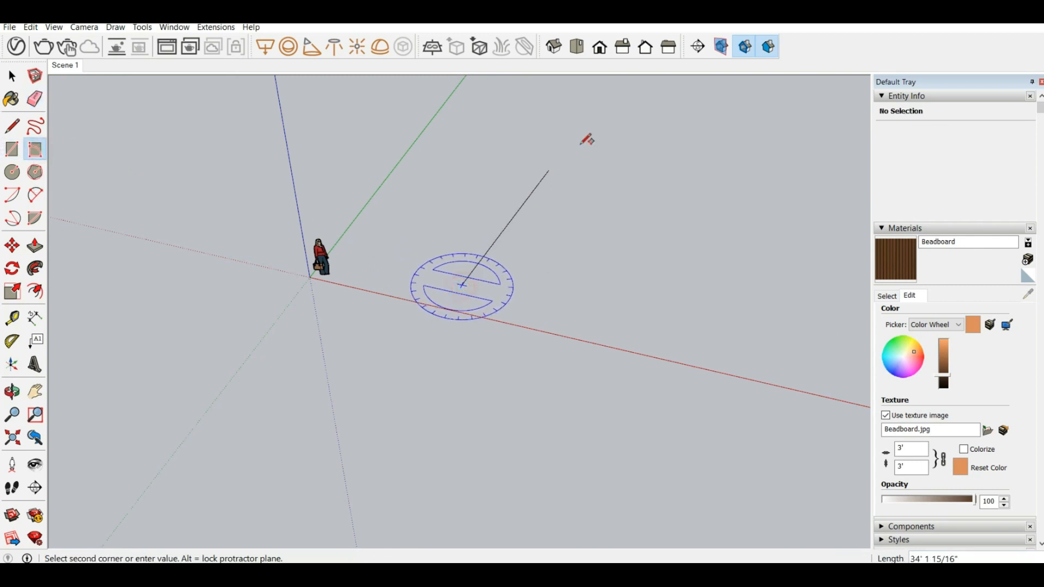
{"action": "left_click", "coordinate": [540, 140]}
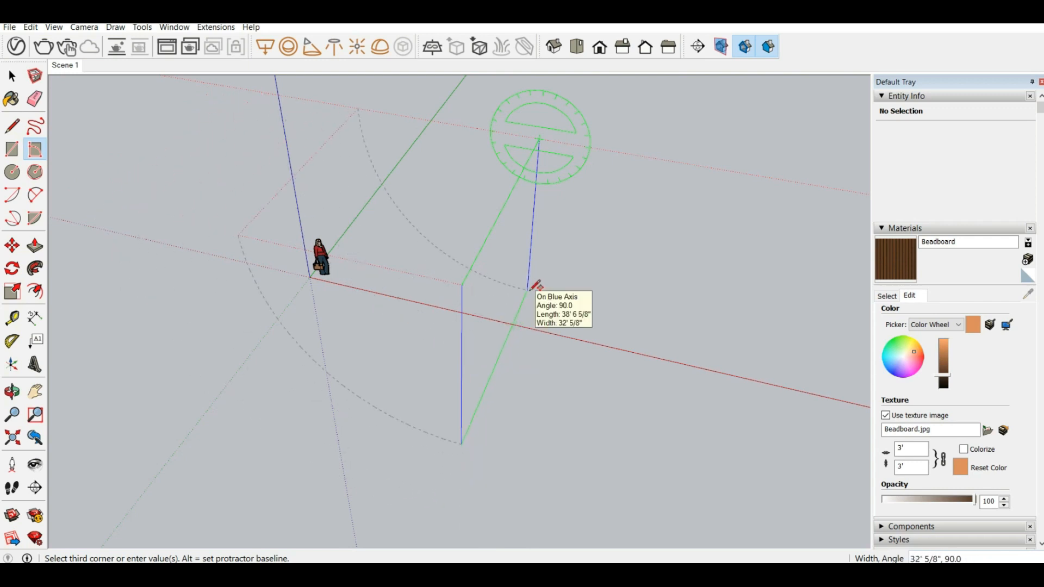
{"action": "left_click", "coordinate": [534, 289]}
{"action": "middle_click_drag", "start_coordinate": [534, 290], "coordinate": [517, 306]}
{"action": "key", "text": "ctrl+z"}
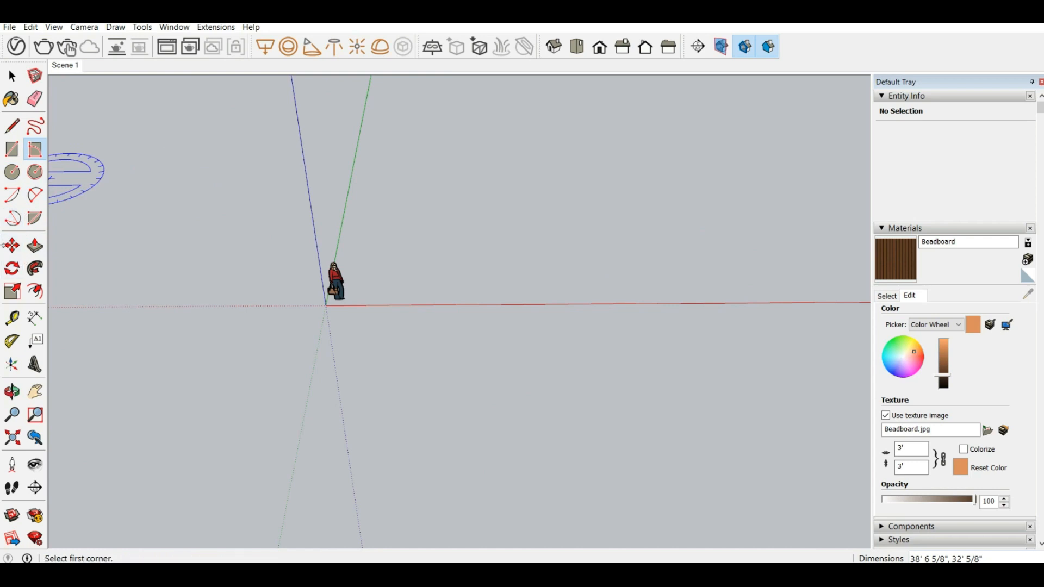
{"action": "middle_click_drag", "start_coordinate": [448, 198], "coordinate": [261, 270]}
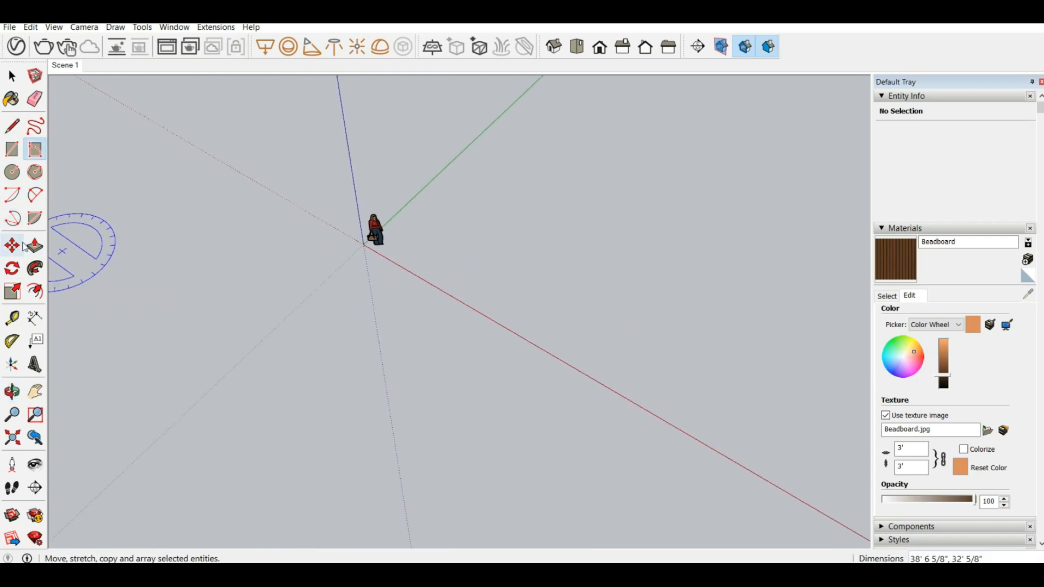
Step: Draw a rectangle of about 44 square feet freely on the ground behind the red axis, beside the standing figure
{"action": "left_click", "coordinate": [12, 127]}
{"action": "left_click", "coordinate": [17, 154]}
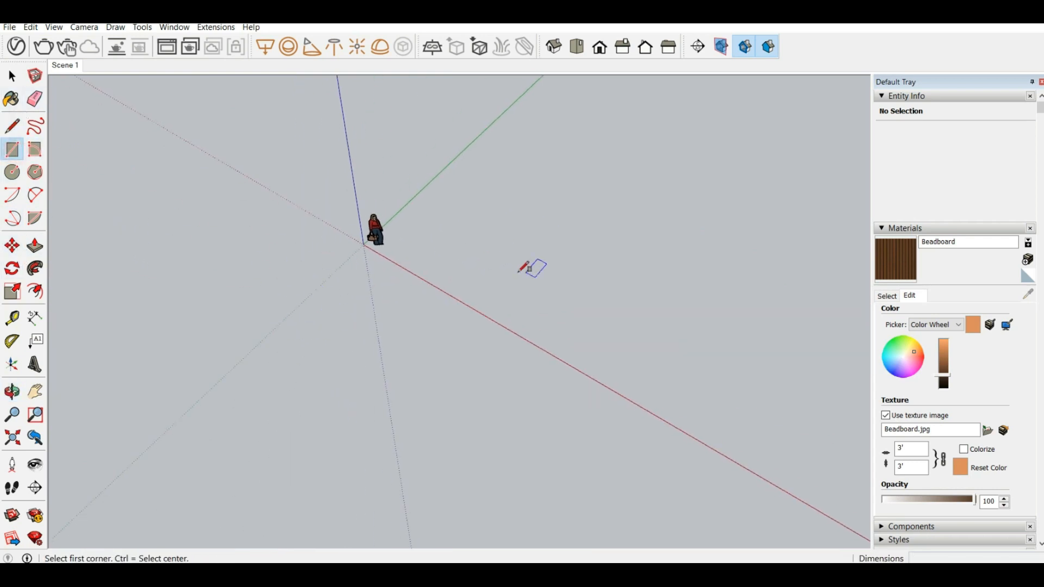
{"action": "left_click", "coordinate": [442, 253]}
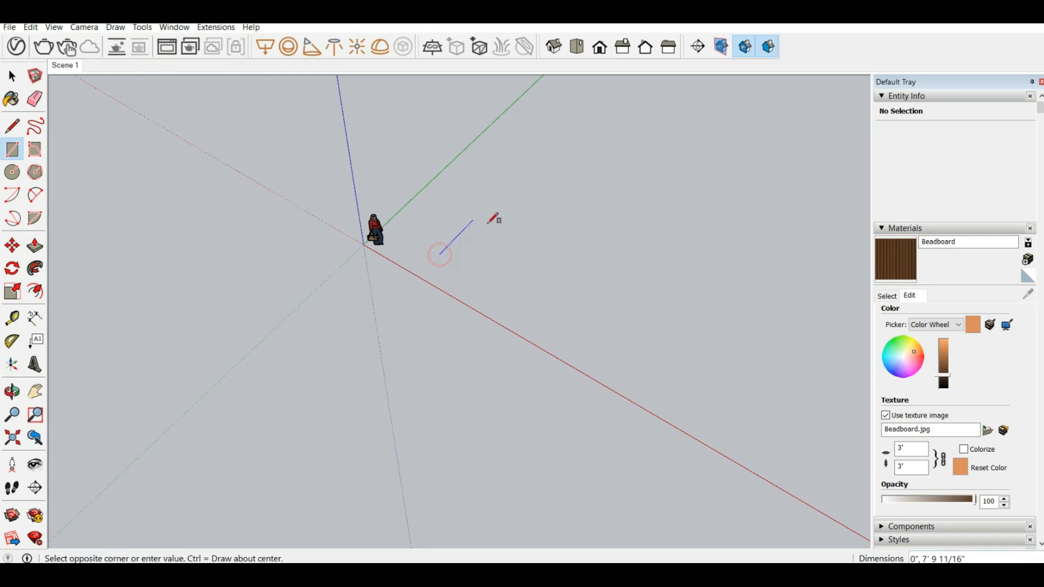
{"action": "left_click", "coordinate": [508, 239]}
{"action": "scroll", "coordinate": [496, 248], "scroll_direction": "up", "scroll_amount": 5}
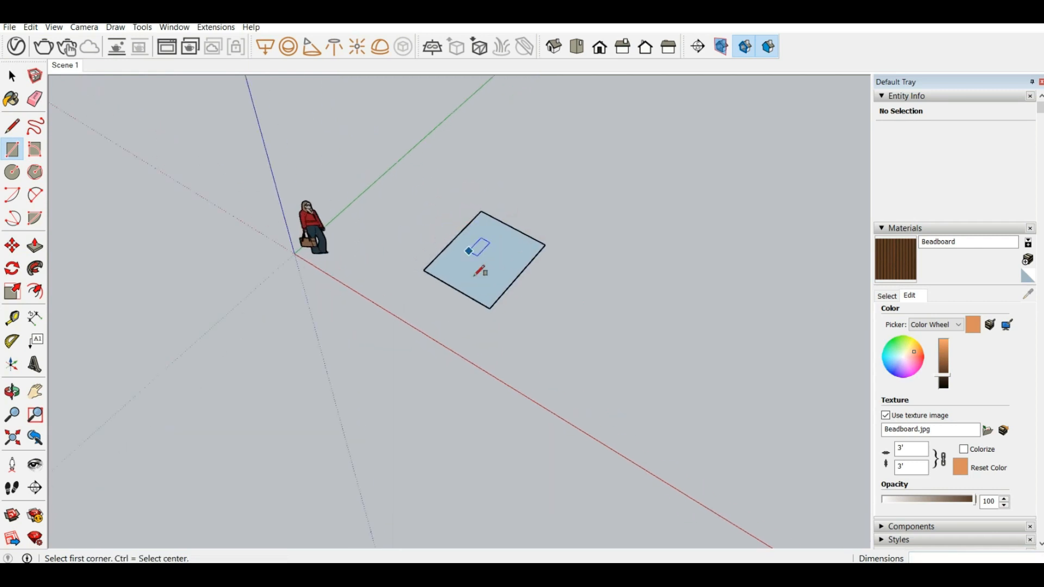
Step: Push/Pull the rectangle up into a box about 6' 4" high
{"action": "left_click", "coordinate": [34, 248]}
{"action": "middle_click_drag", "start_coordinate": [547, 259], "coordinate": [484, 260]}
{"action": "left_click", "coordinate": [484, 260]}
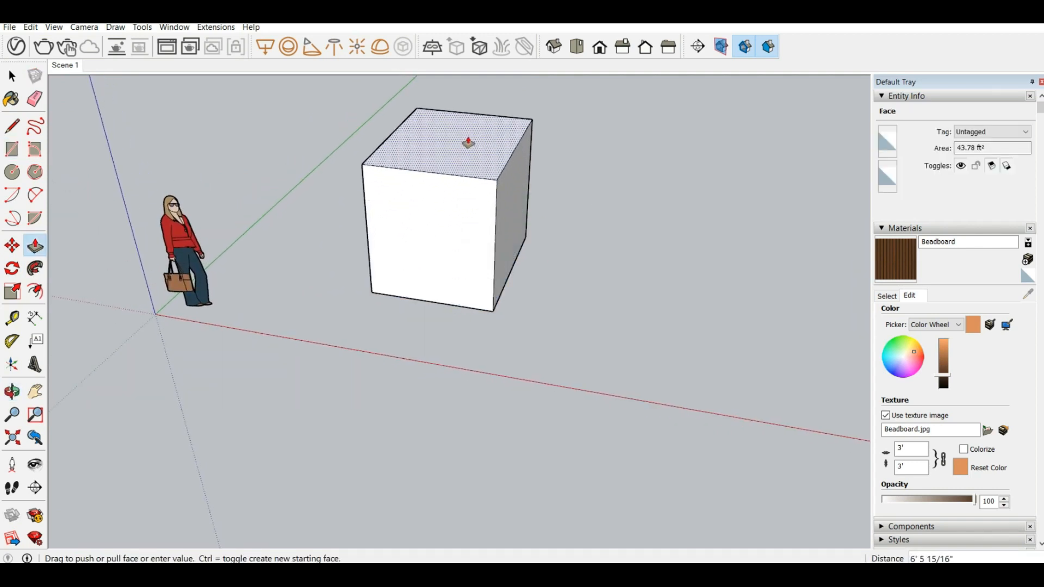
{"action": "left_click", "coordinate": [468, 143]}
{"action": "middle_click_drag", "start_coordinate": [483, 296], "coordinate": [723, 266]}
{"action": "scroll", "coordinate": [445, 221], "scroll_direction": "up", "scroll_amount": 1}
{"action": "middle_click_drag", "start_coordinate": [445, 220], "coordinate": [327, 217]}
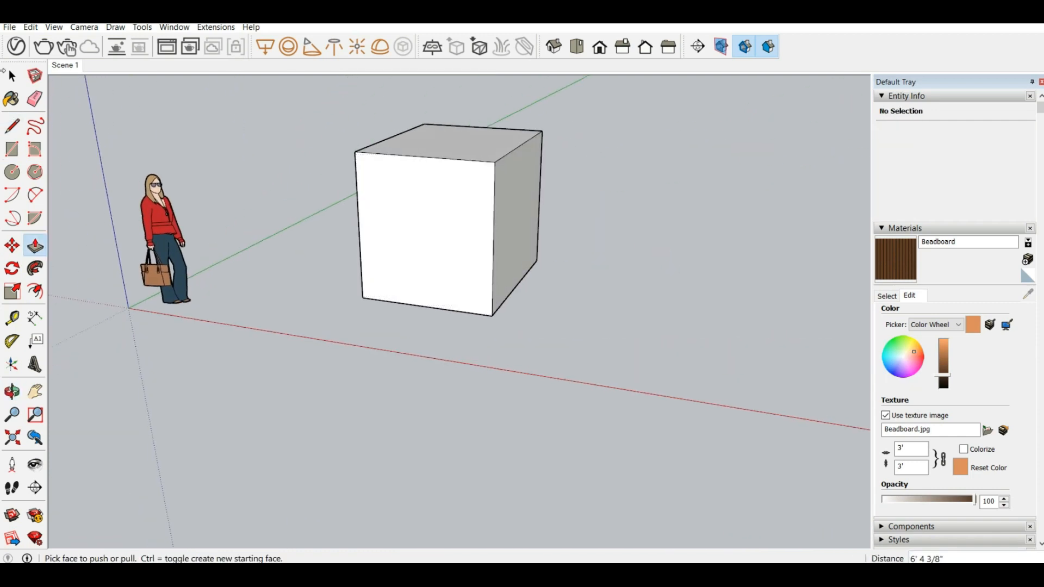
Step: Select the whole box and move it 20' up along the blue axis from its lower front corner, and undo the move
{"action": "left_click", "coordinate": [12, 77]}
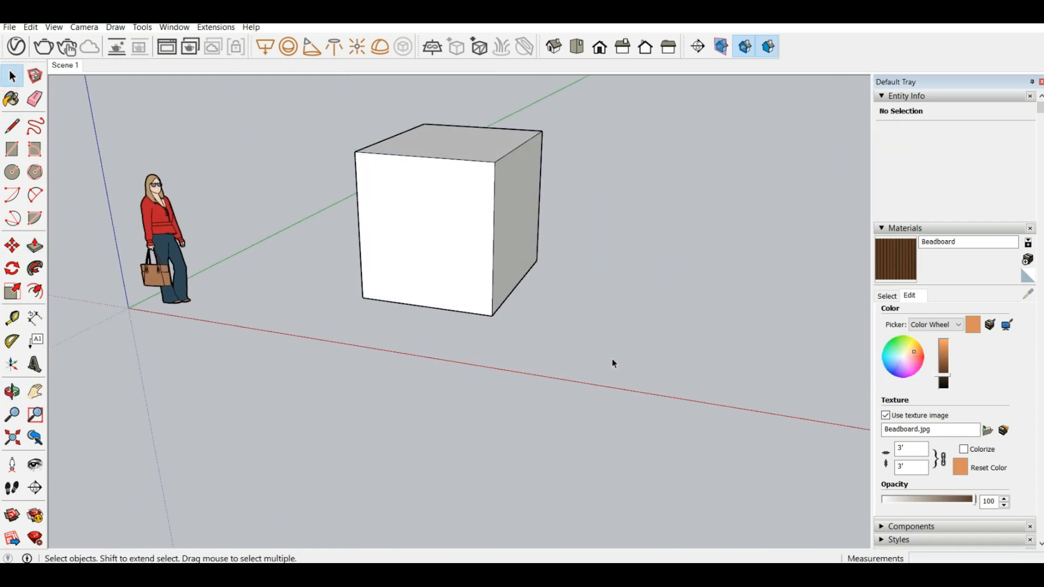
{"action": "left_click_drag", "start_coordinate": [314, 99], "coordinate": [315, 100]}
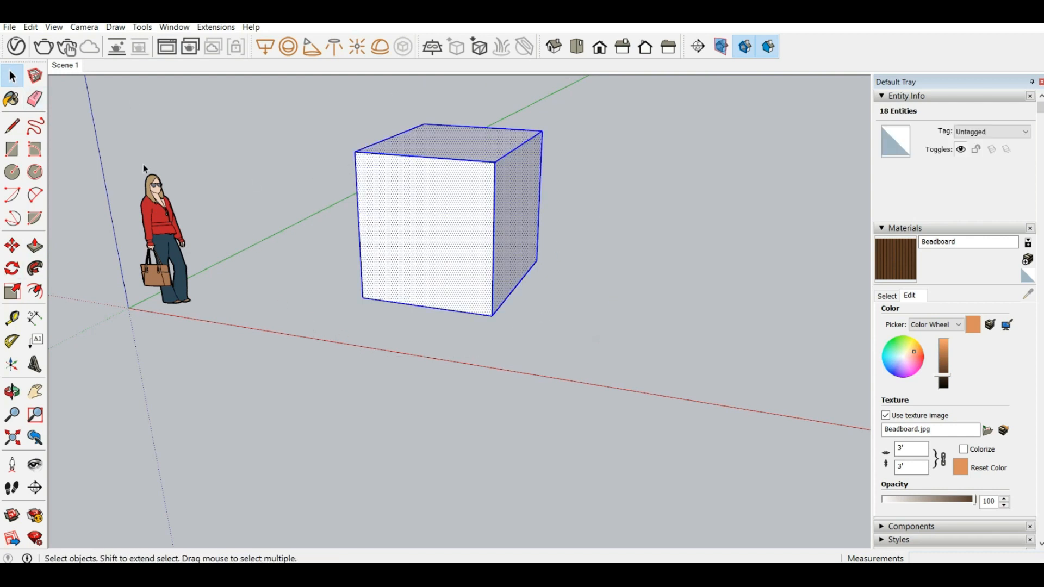
{"action": "left_click", "coordinate": [12, 245]}
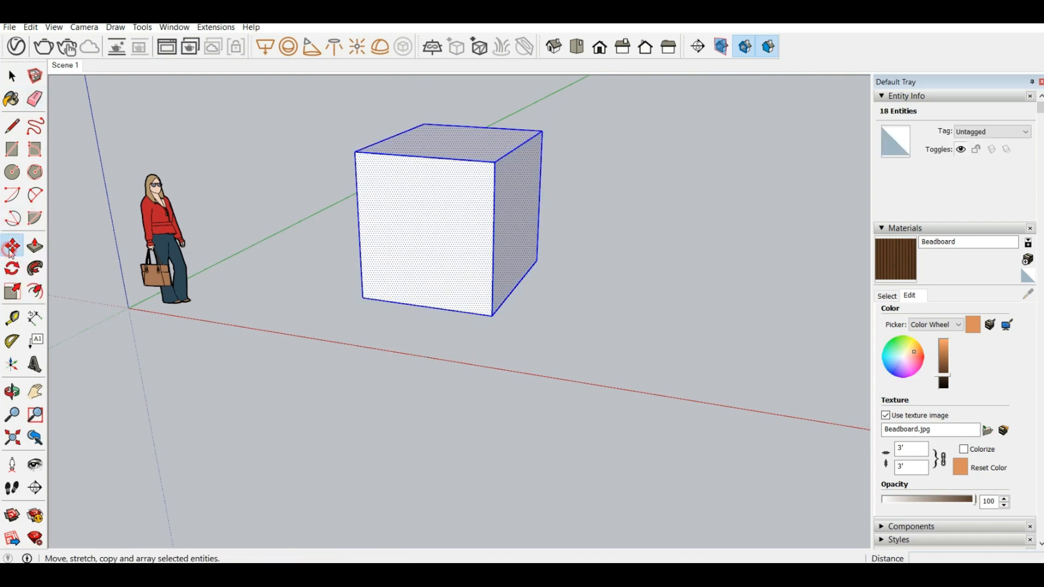
{"action": "left_click", "coordinate": [364, 299]}
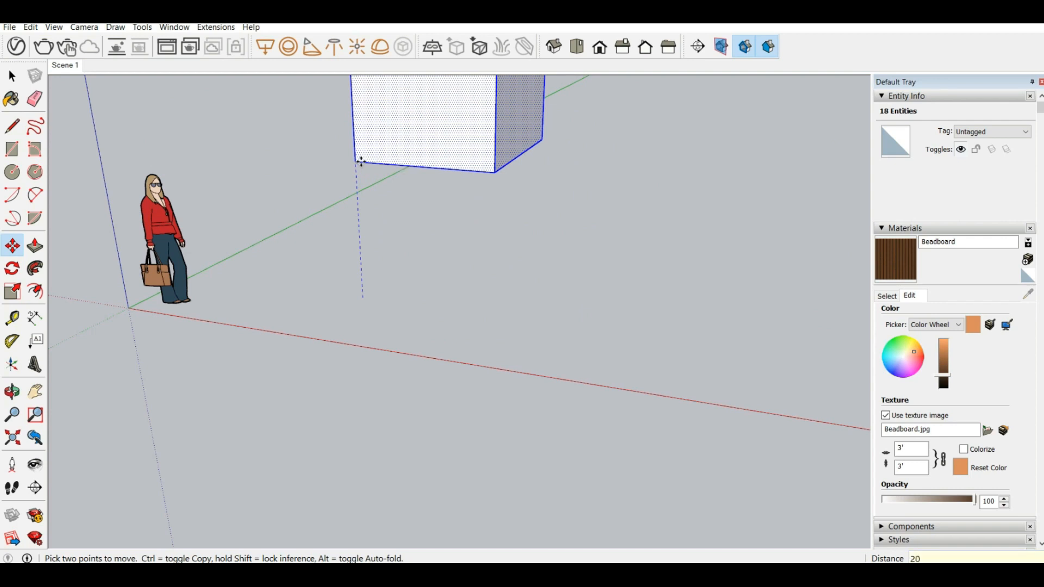
{"action": "key", "text": "Return"}
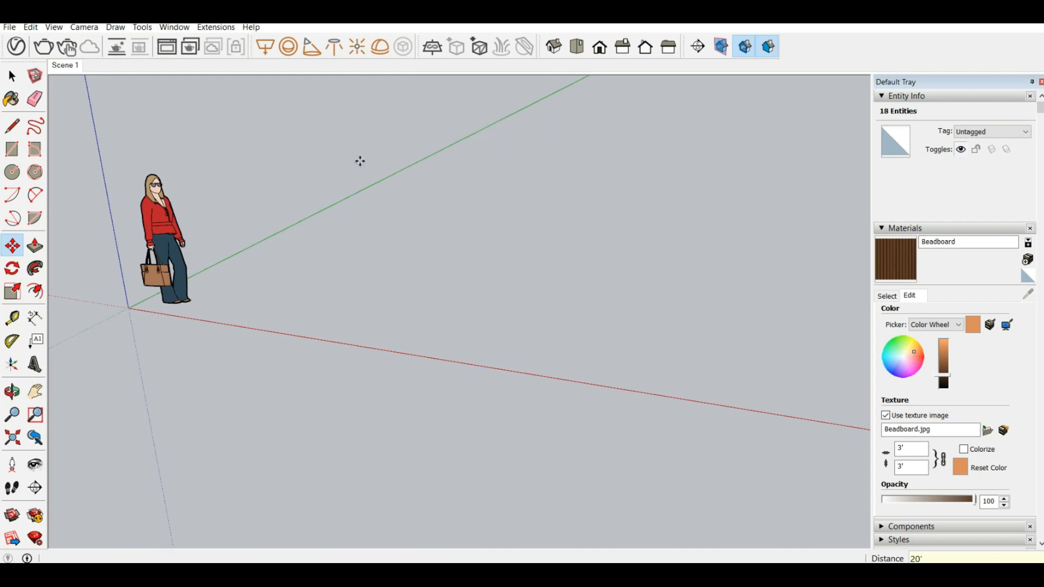
{"action": "scroll", "coordinate": [506, 368], "scroll_direction": "down", "scroll_amount": 5}
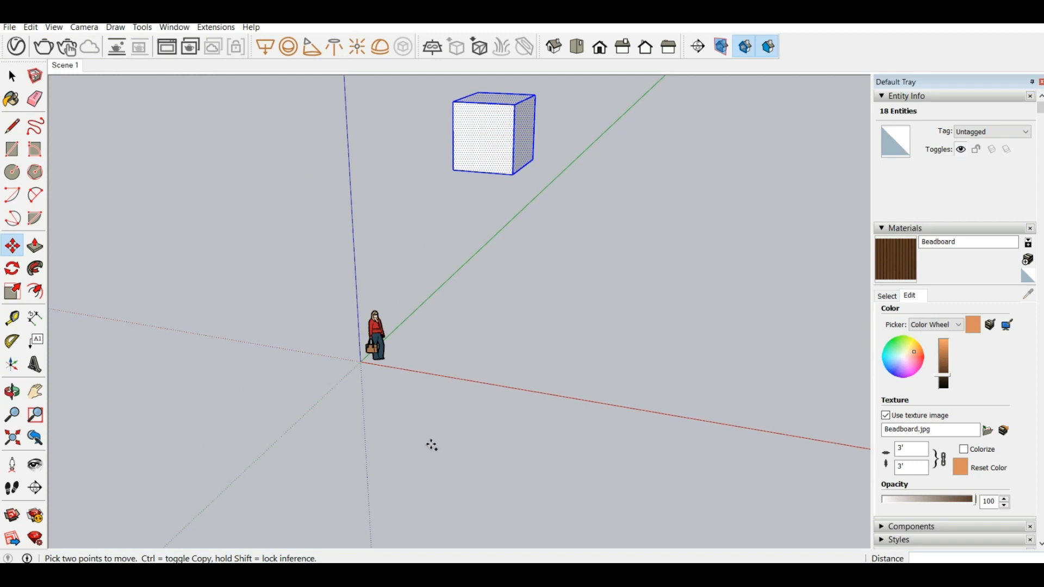
{"action": "key", "text": "ctrl+z"}
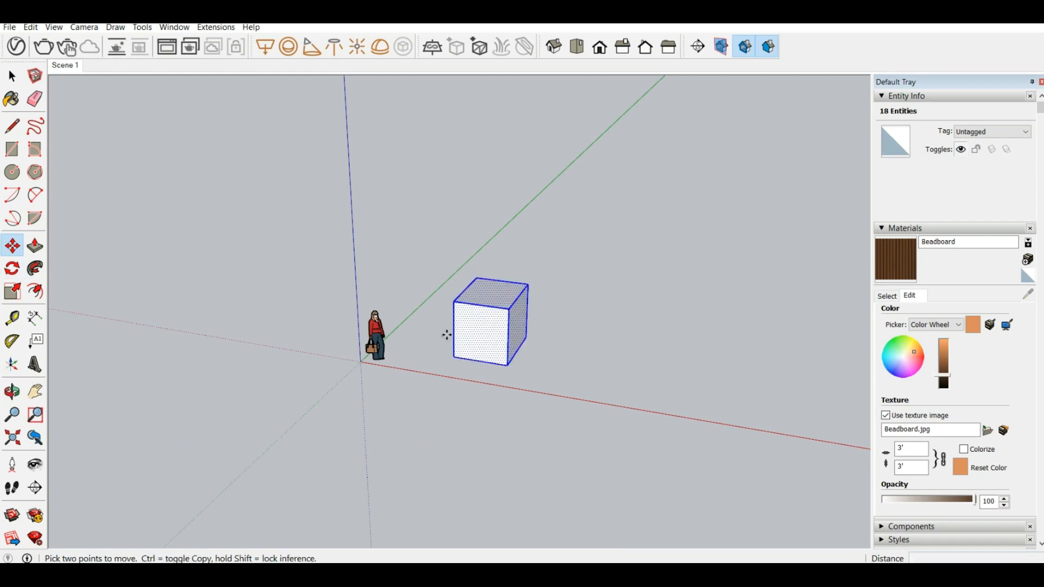
Step: Copy the box 5' up along the blue axis from its lower front corner with the Move tool, and undo the copy
{"action": "left_click", "coordinate": [455, 356]}
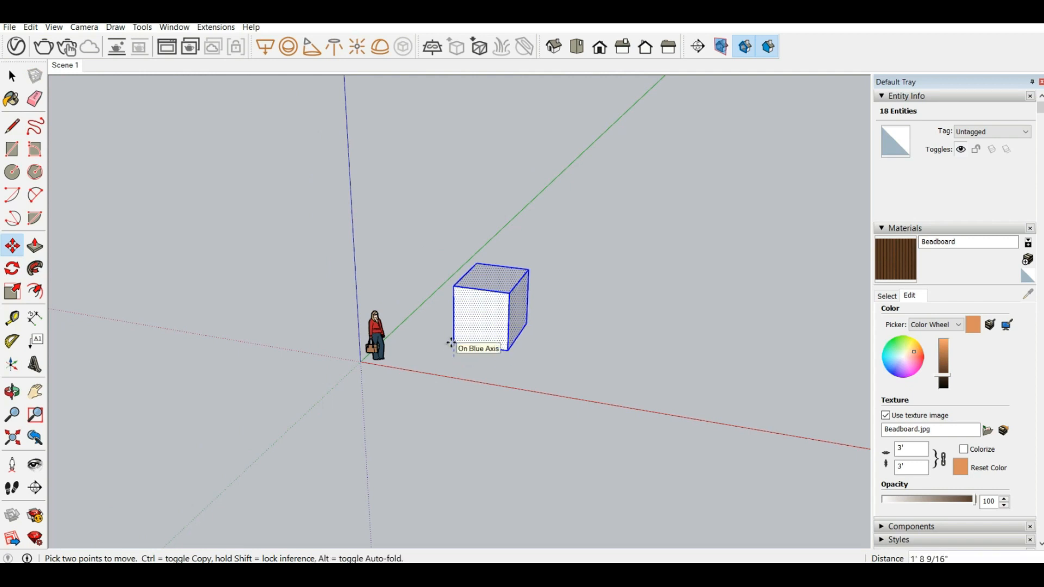
{"action": "key", "text": "Escape"}
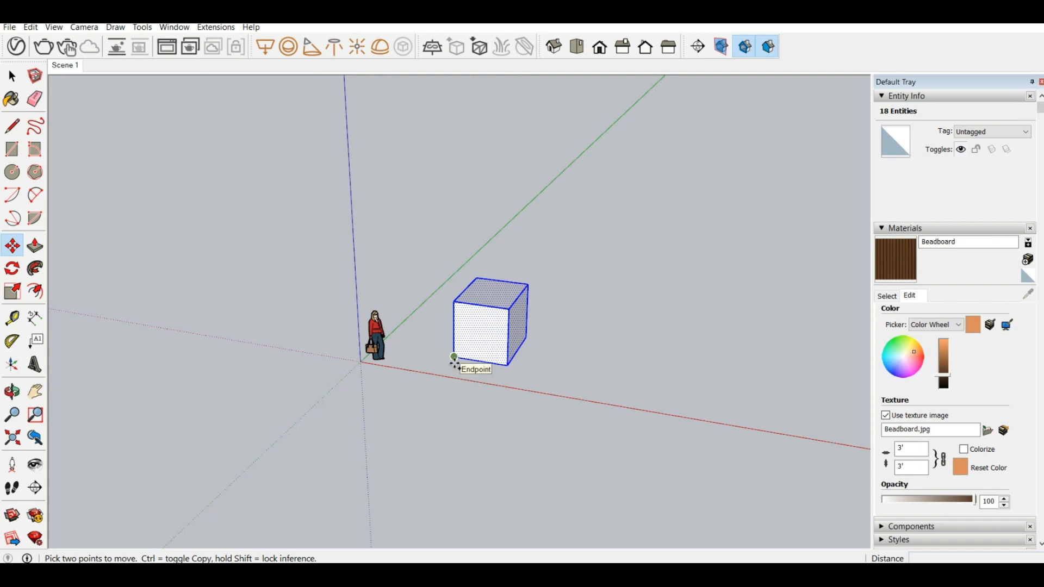
{"action": "left_click", "coordinate": [454, 360]}
{"action": "key", "text": "ctrl"}
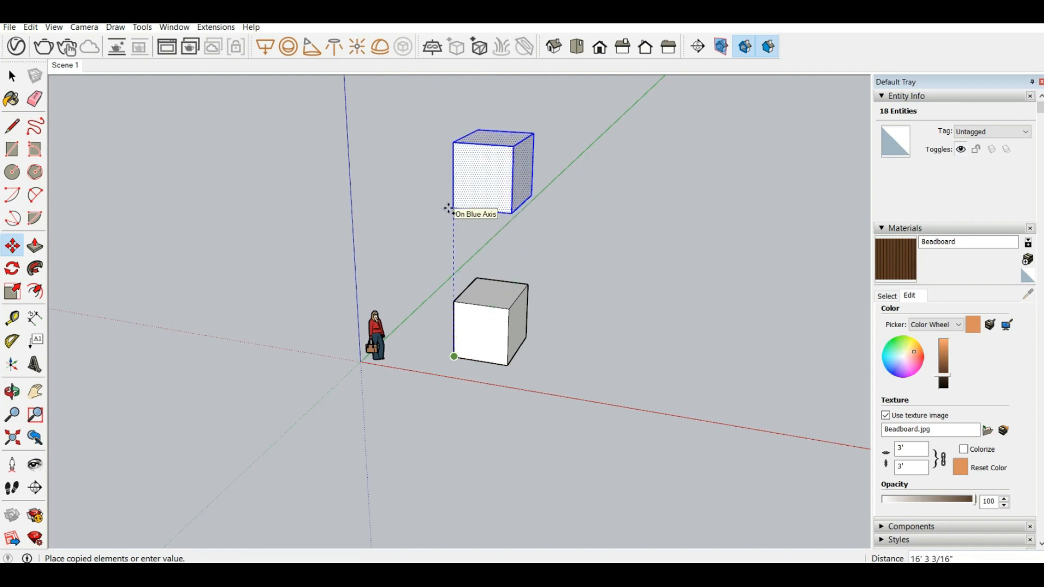
{"action": "type", "text": "5"}
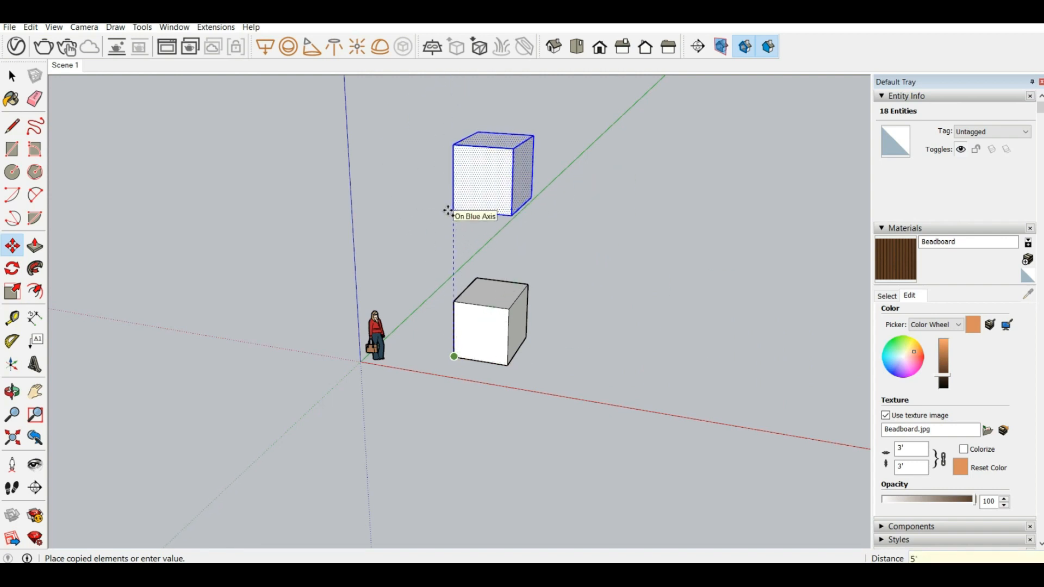
{"action": "key", "text": "Return"}
{"action": "key", "text": "ctrl+z"}
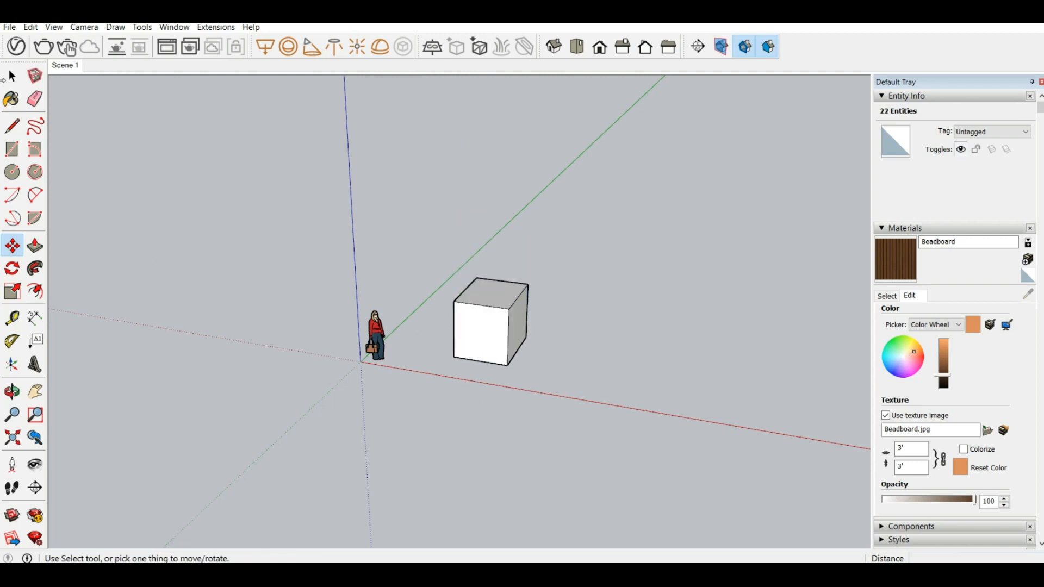
Step: Reselect the whole box and copy it 20' straight up along the blue axis from its lower front corner
{"action": "key", "text": "space"}
{"action": "left_click", "coordinate": [276, 250]}
{"action": "left_click_drag", "start_coordinate": [421, 243], "coordinate": [420, 240]}
{"action": "key", "text": "m"}
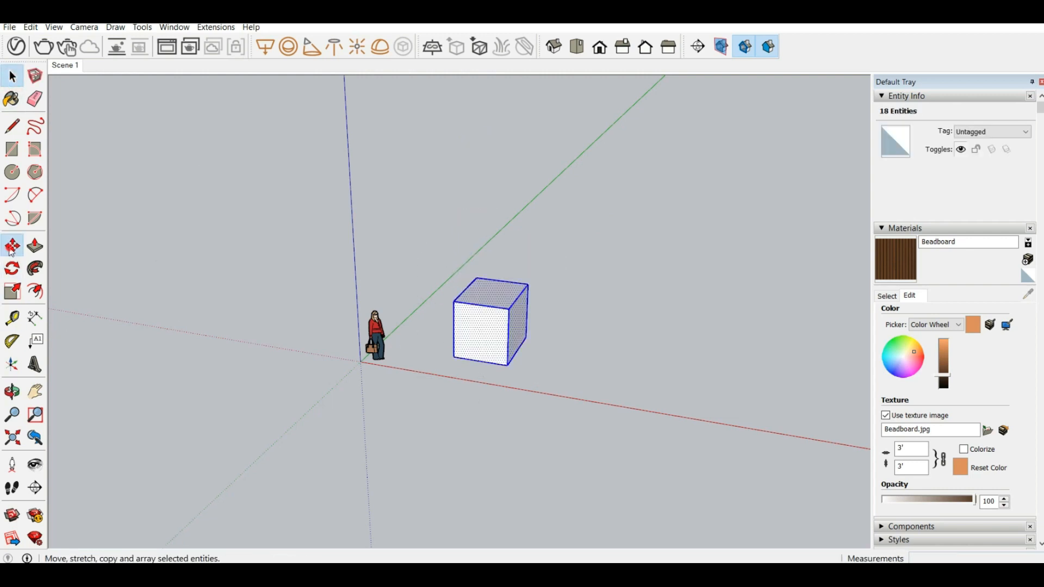
{"action": "key", "text": "ctrl"}
{"action": "left_click", "coordinate": [454, 356]}
{"action": "type", "text": "20'"}
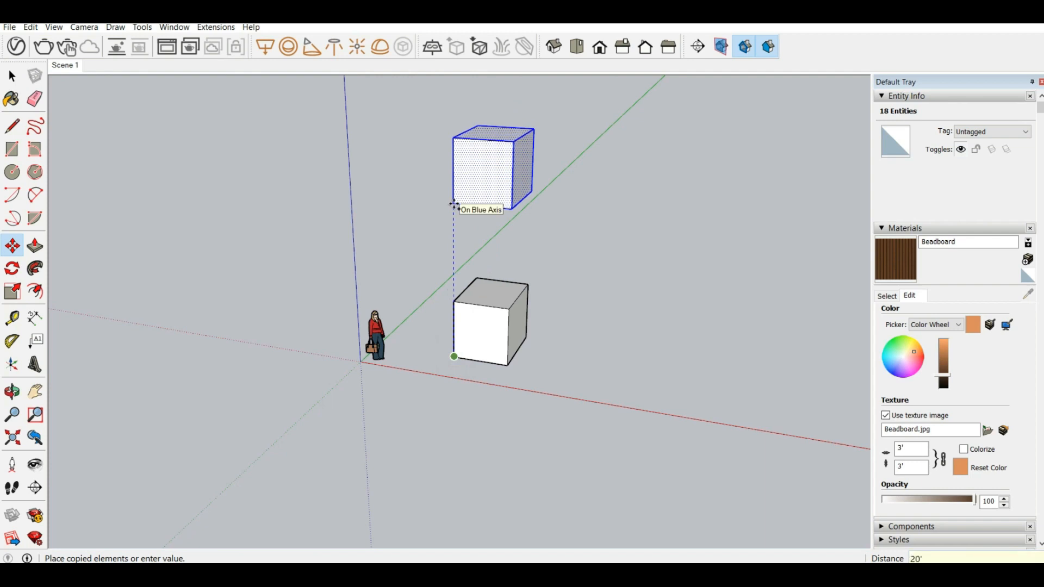
{"action": "key", "text": "Return"}
{"action": "middle_click_drag", "start_coordinate": [457, 205], "coordinate": [550, 238]}
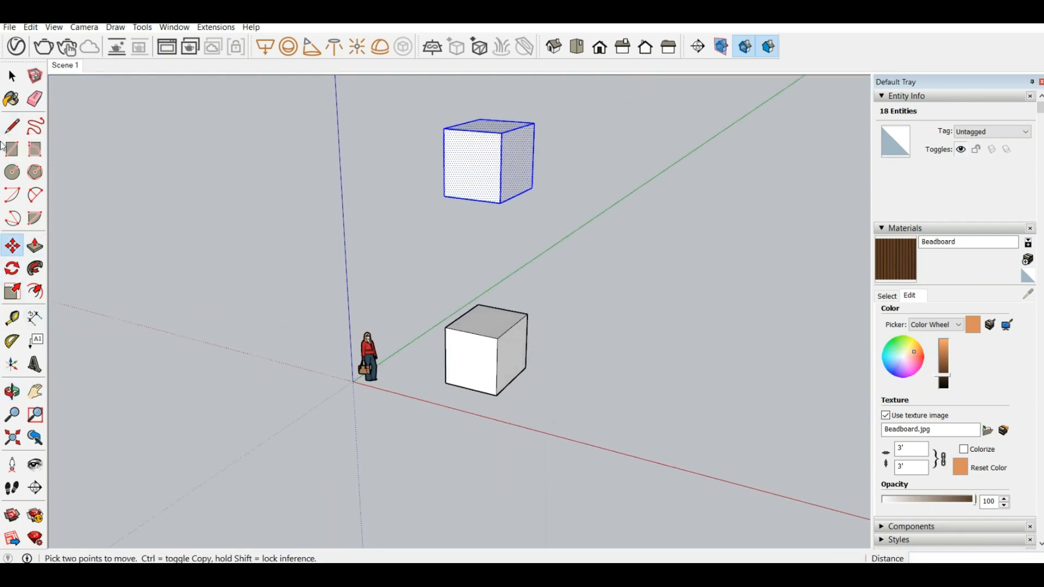
Step: Measure the height of the box on the ground along its front vertical edge with the Tape Measure
{"action": "left_click", "coordinate": [12, 317]}
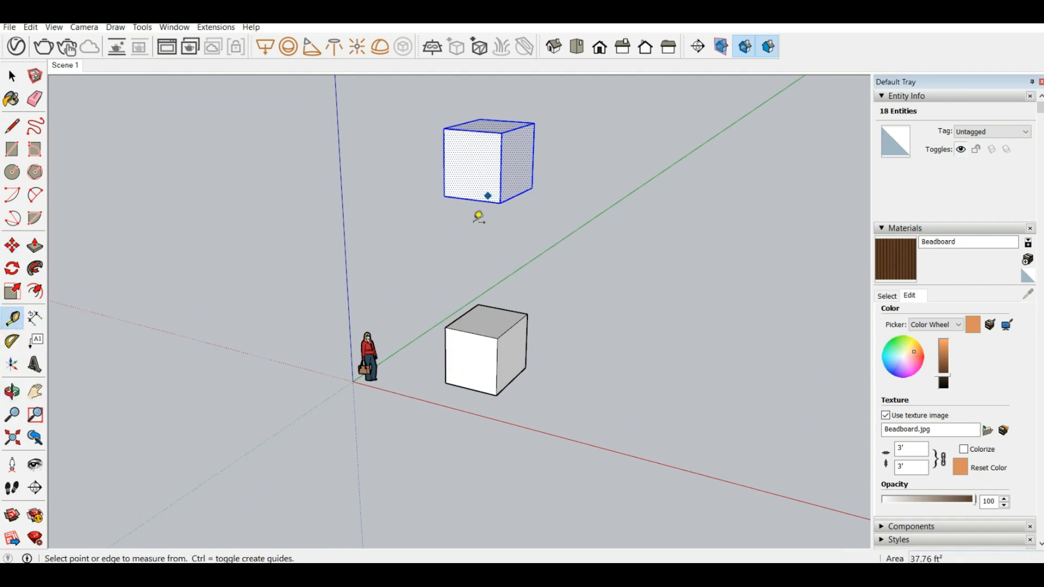
{"action": "left_click", "coordinate": [445, 384]}
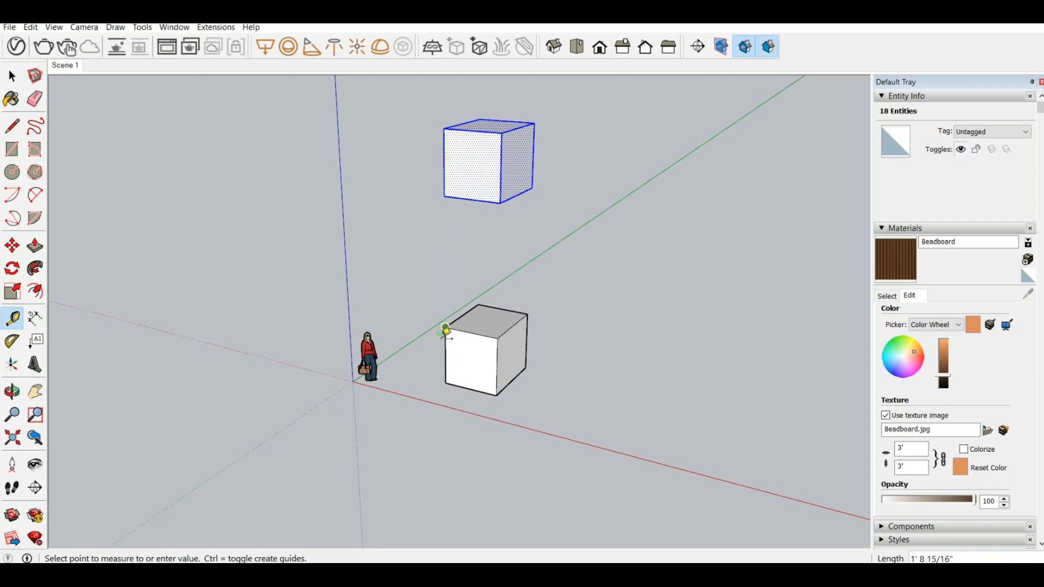
{"action": "left_click", "coordinate": [446, 383]}
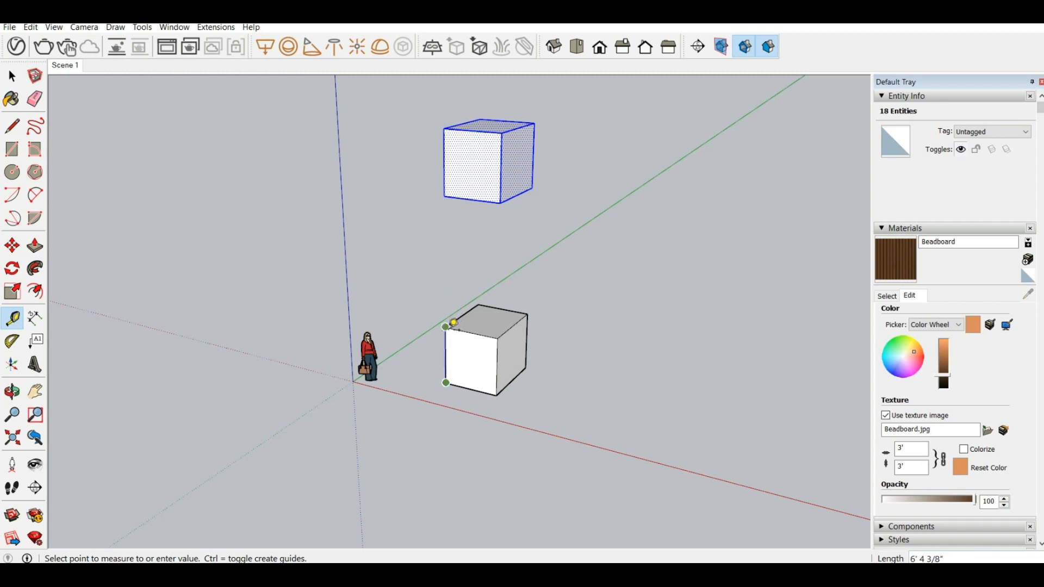
{"action": "left_click", "coordinate": [454, 323]}
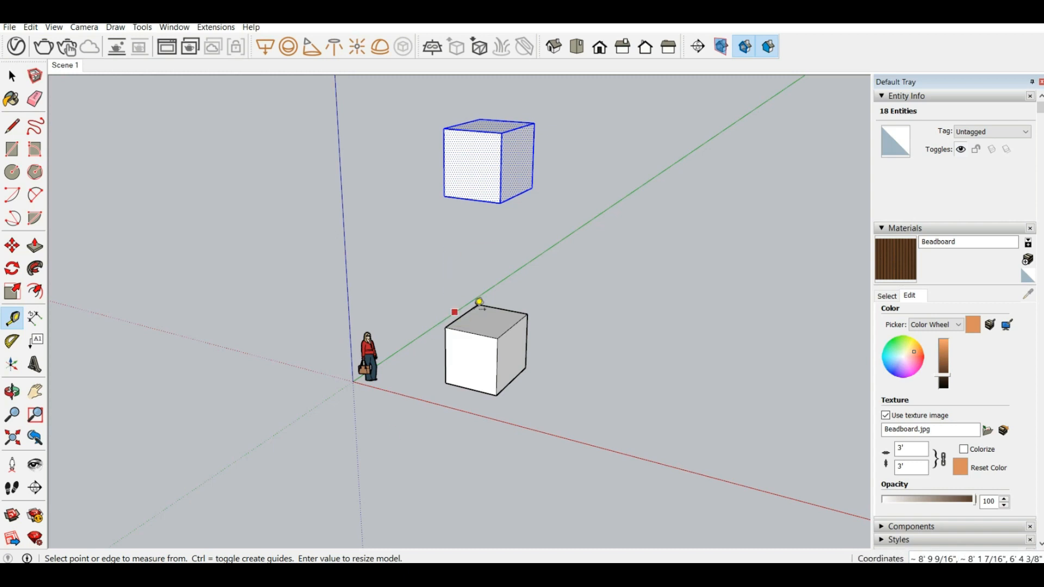
Step: Delete the raised copy and make a new copy of the ground box 26' up along the blue axis
{"action": "key", "text": "Delete"}
{"action": "key", "text": "space"}
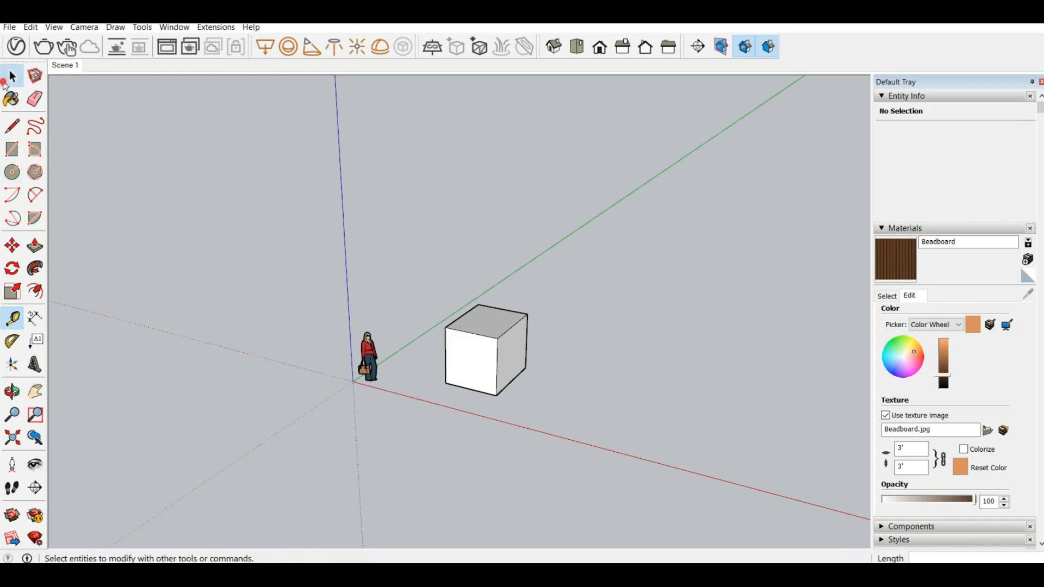
{"action": "left_click_drag", "start_coordinate": [572, 414], "coordinate": [412, 280]}
{"action": "left_click", "coordinate": [12, 246]}
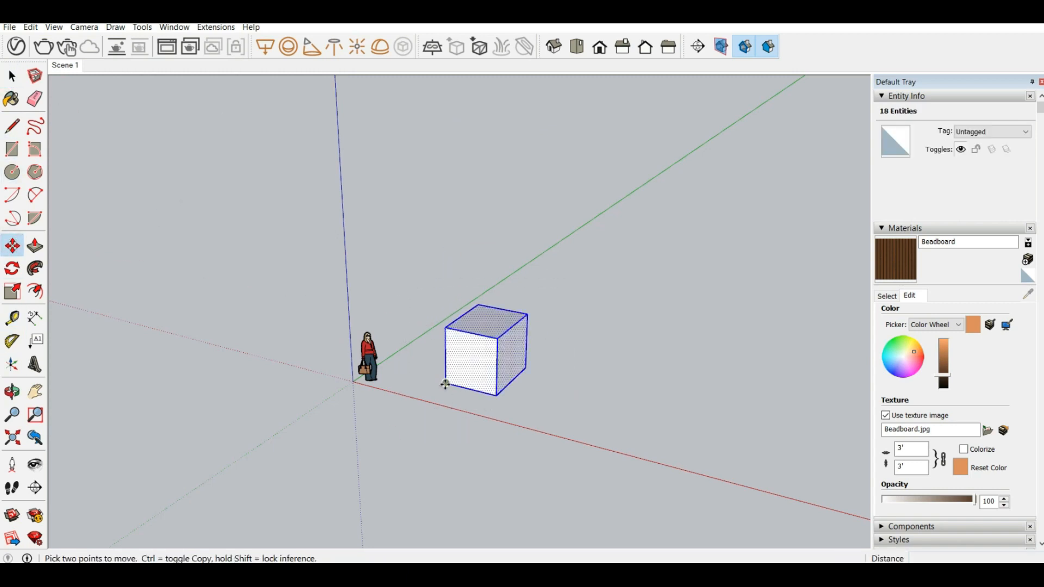
{"action": "left_click", "coordinate": [446, 383]}
{"action": "key", "text": "ctrl"}
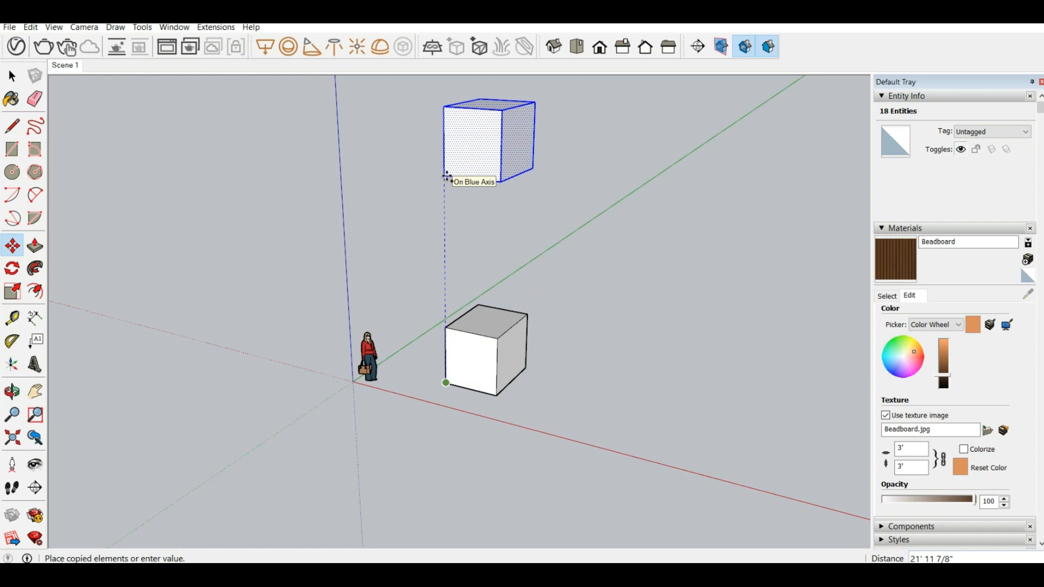
{"action": "left_click", "coordinate": [445, 134]}
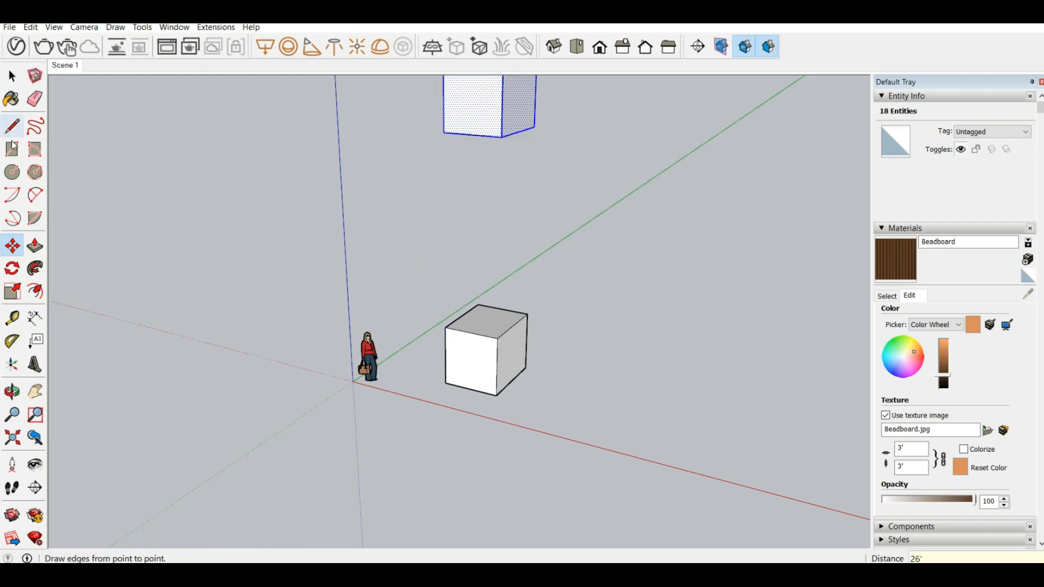
Step: Measure the vertical gap between the ground box's upper corner and the raised copy's lower corner with the Tape Measure
{"action": "left_click", "coordinate": [12, 318]}
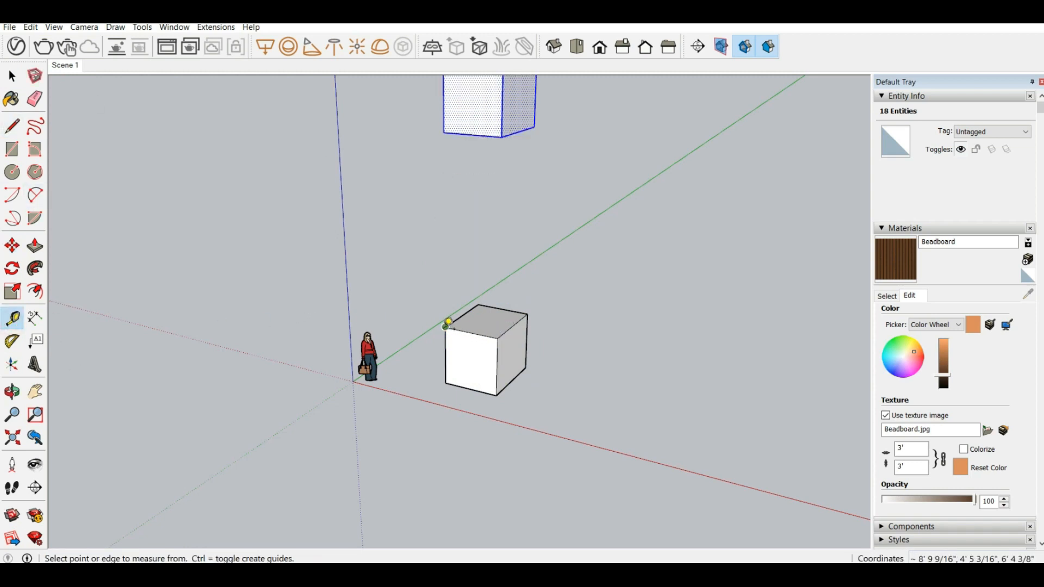
{"action": "left_click", "coordinate": [445, 326]}
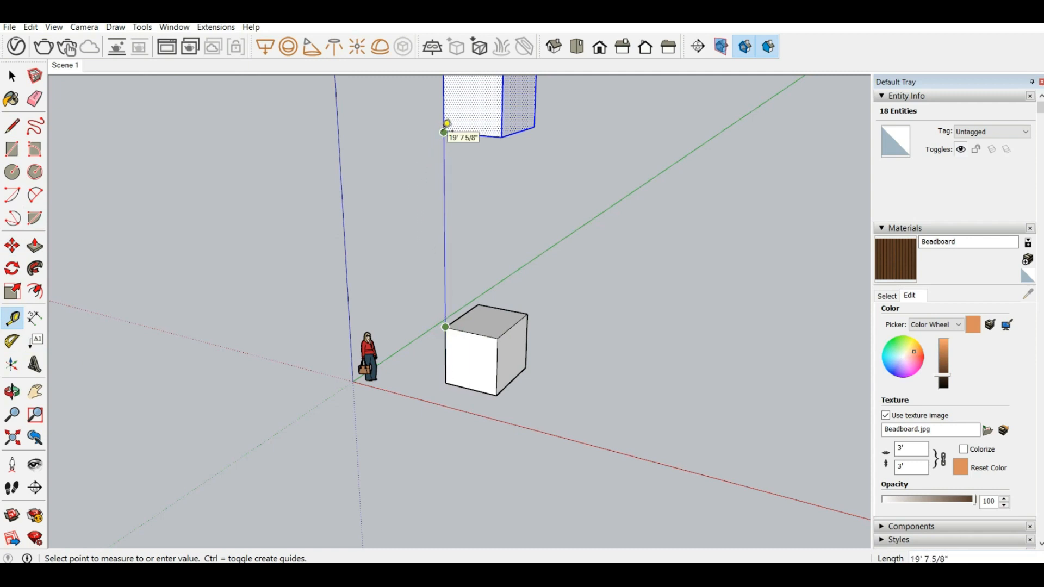
{"action": "left_click", "coordinate": [447, 124]}
Step: Try to multiply the raised copy by entering X2 while the Tape Measure is active
{"action": "scroll", "coordinate": [490, 169], "scroll_direction": "down", "scroll_amount": 3}
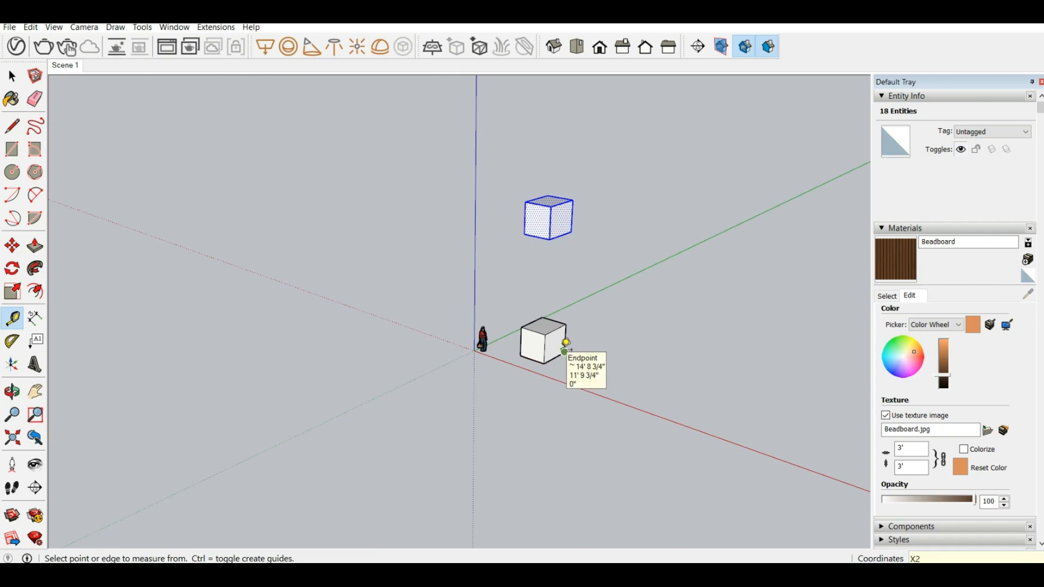
{"action": "key", "text": "Return"}
{"action": "left_click", "coordinate": [555, 321]}
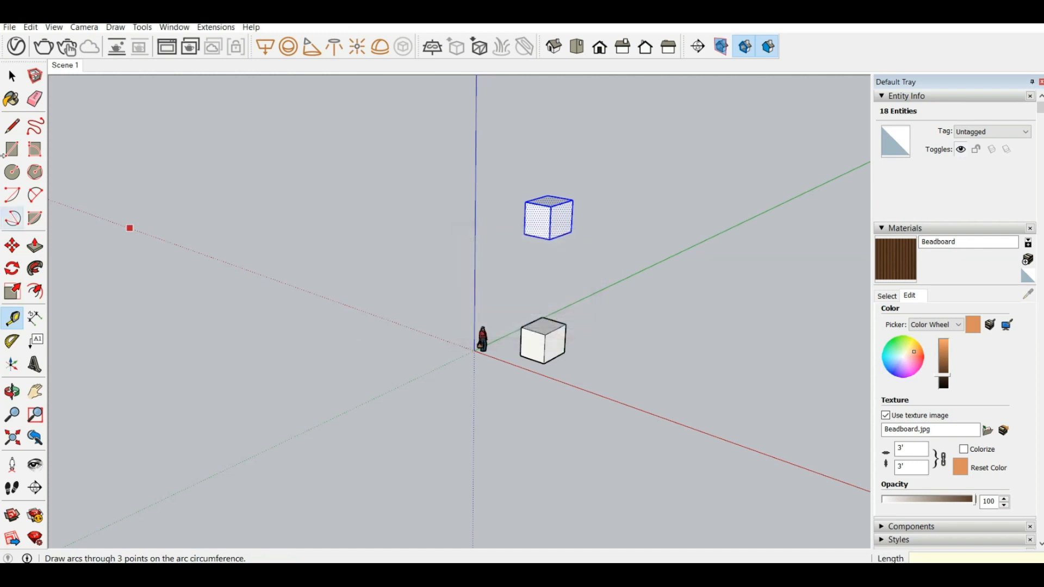
Step: Select the whole raised copy and delete it
{"action": "left_click", "coordinate": [12, 76]}
{"action": "left_click", "coordinate": [639, 298]}
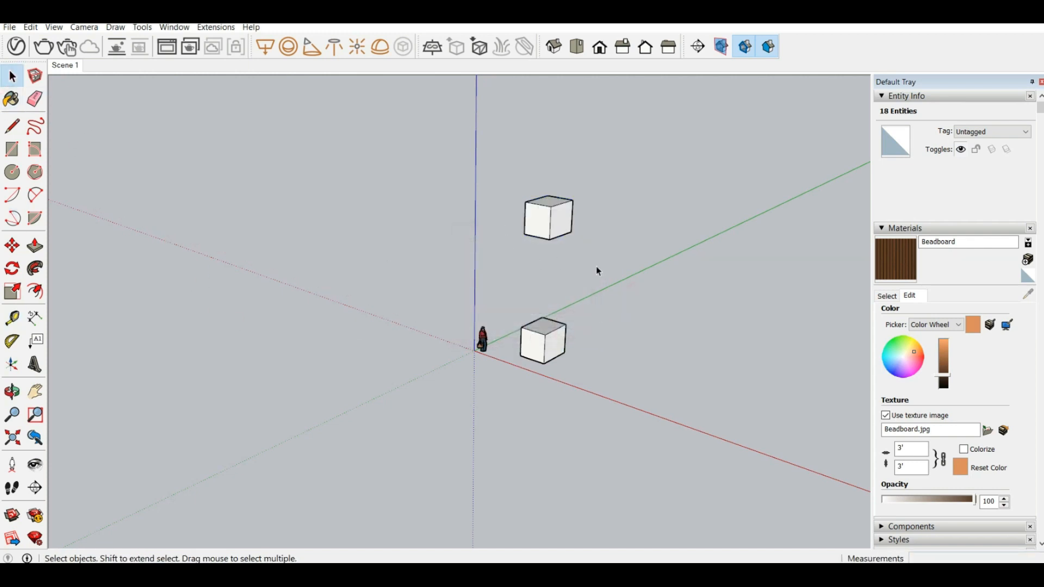
{"action": "left_click_drag", "start_coordinate": [597, 240], "coordinate": [500, 166]}
{"action": "key", "text": "Delete"}
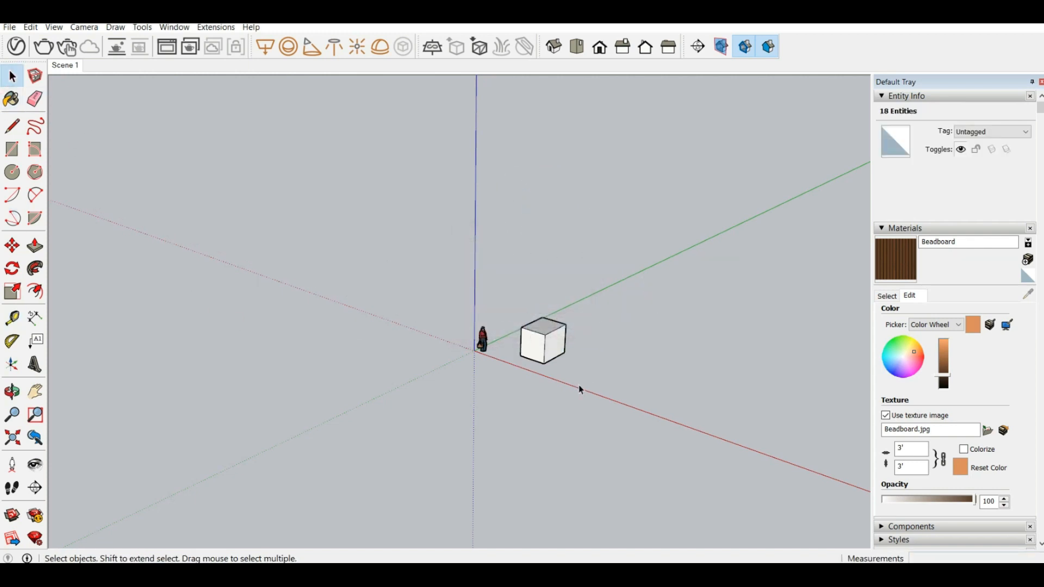
Step: Copy the ground box 26' up along the blue axis from its lower front corner and repeat the copy with x2
{"action": "left_click_drag", "start_coordinate": [505, 293], "coordinate": [504, 292]}
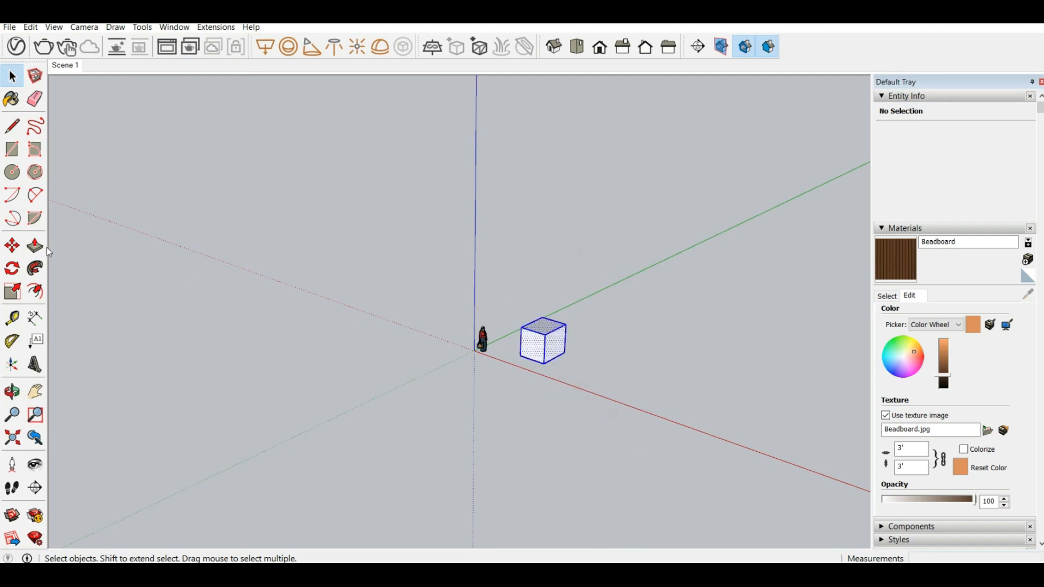
{"action": "left_click", "coordinate": [12, 246]}
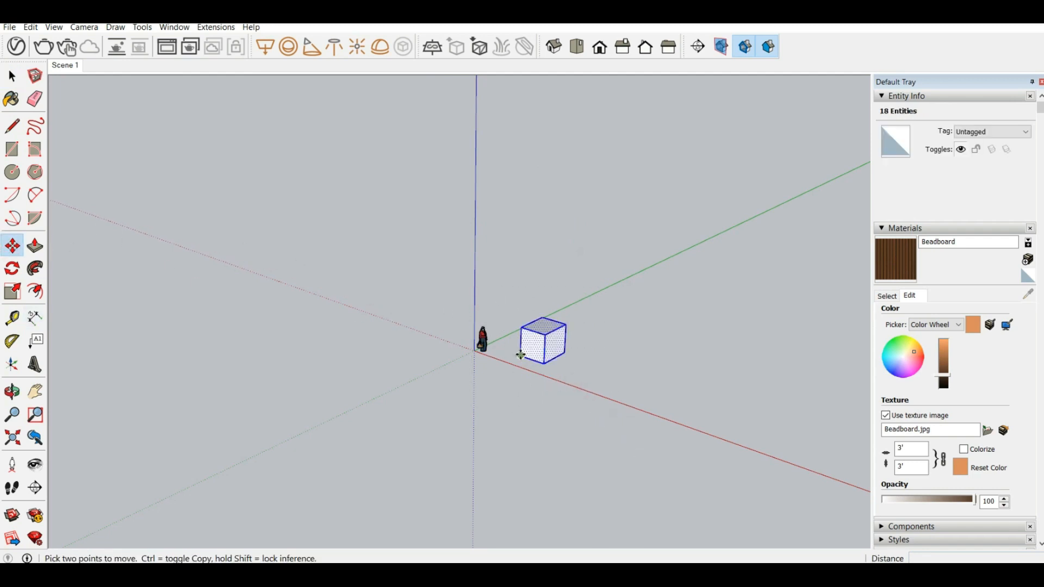
{"action": "left_click", "coordinate": [520, 355]}
{"action": "key", "text": "ctrl"}
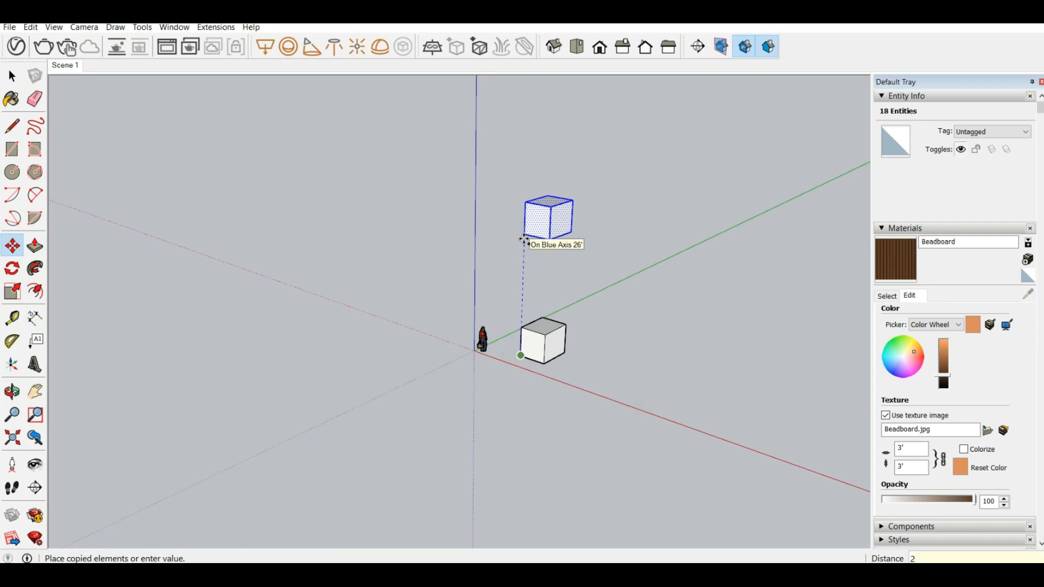
{"action": "key", "text": "Return"}
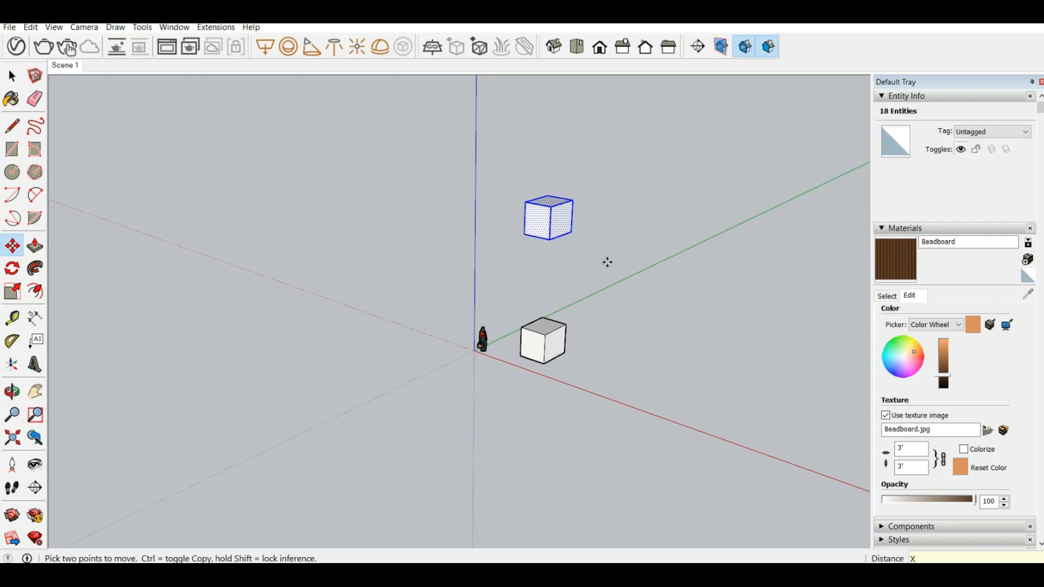
{"action": "type", "text": "x2"}
{"action": "key", "text": "Return"}
{"action": "scroll", "coordinate": [635, 363], "scroll_direction": "down", "scroll_amount": 3}
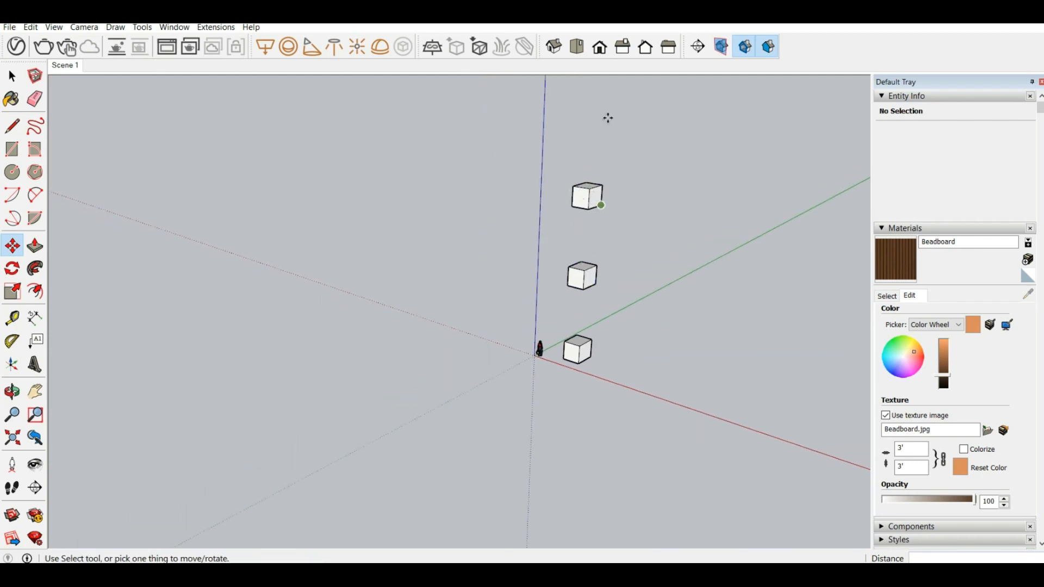
Step: Select the column of three boxes, copy it 20' along the red axis and repeat the copy with x5
{"action": "scroll", "coordinate": [591, 337], "scroll_direction": "up", "scroll_amount": 5}
{"action": "scroll", "coordinate": [590, 337], "scroll_direction": "down", "scroll_amount": 5}
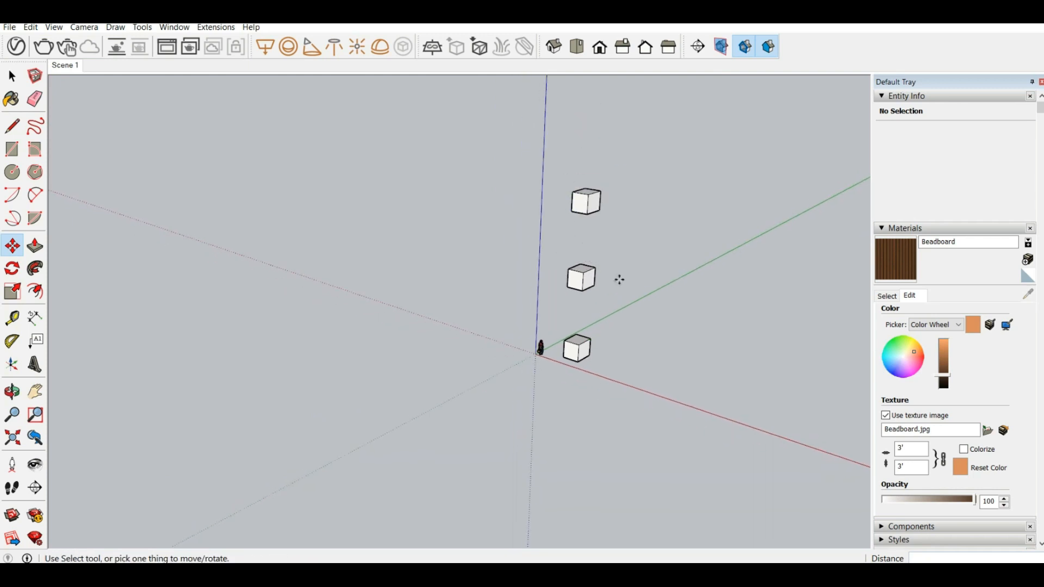
{"action": "scroll", "coordinate": [447, 214], "scroll_direction": "down", "scroll_amount": 2}
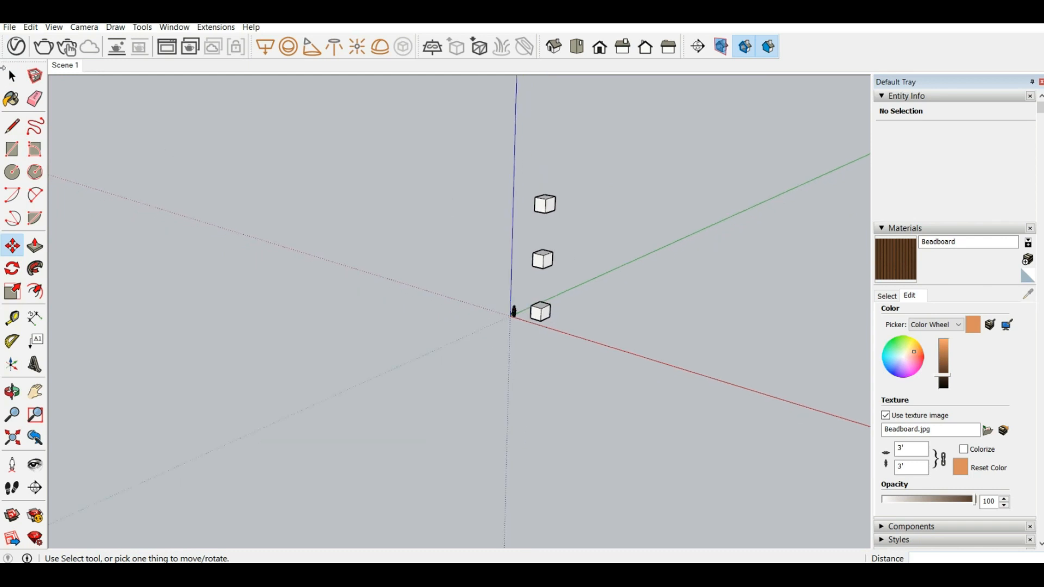
{"action": "left_click", "coordinate": [12, 75]}
{"action": "middle_click_drag", "start_coordinate": [237, 160], "coordinate": [501, 284]}
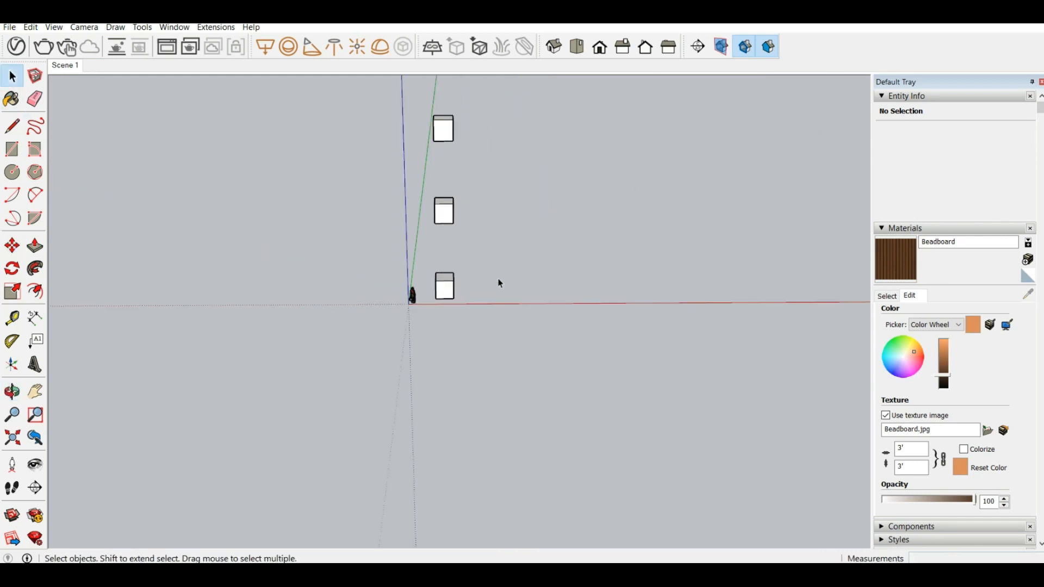
{"action": "left_click_drag", "start_coordinate": [412, 117], "coordinate": [426, 99]}
{"action": "left_click", "coordinate": [13, 247]}
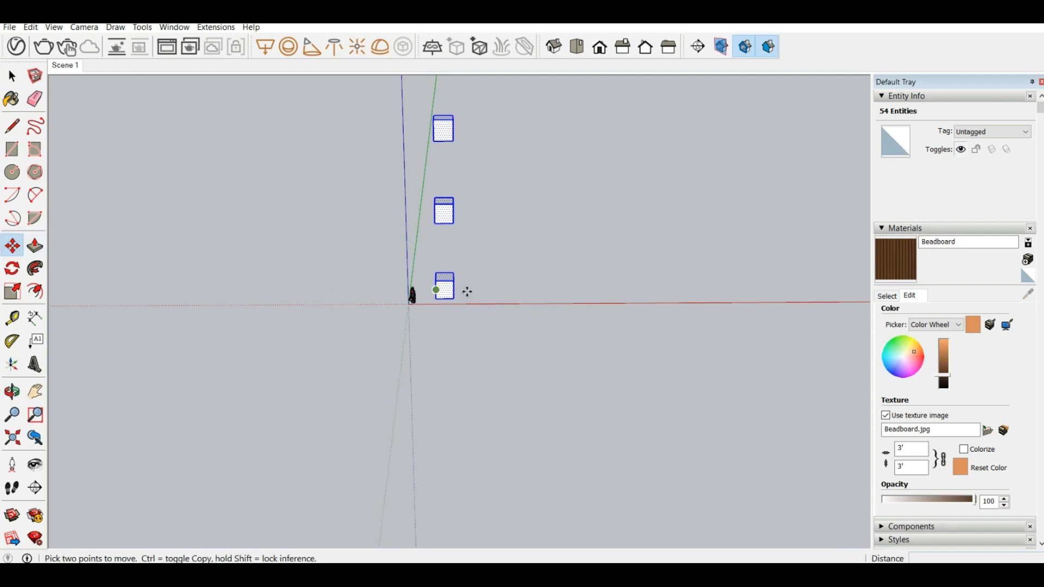
{"action": "left_click", "coordinate": [437, 298]}
{"action": "key", "text": "ctrl"}
{"action": "type", "text": "20'"}
{"action": "key", "text": "Return"}
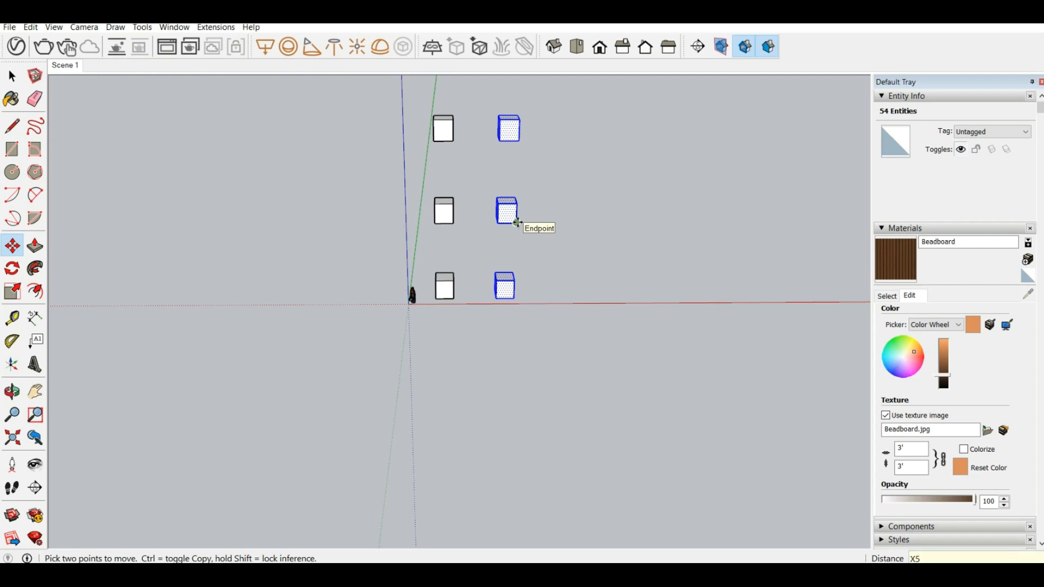
{"action": "key", "text": "Return"}
{"action": "scroll", "coordinate": [544, 264], "scroll_direction": "down", "scroll_amount": 2}
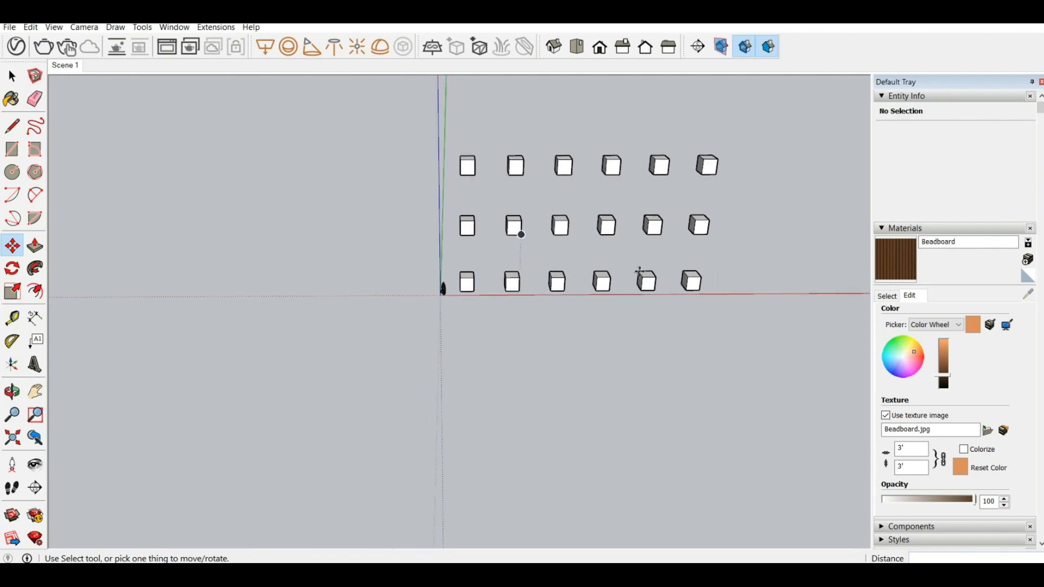
Step: Try to rotate the end box of the upper row about the center of its top face with the Rotate tool
{"action": "middle_click_drag", "start_coordinate": [639, 270], "coordinate": [417, 266]}
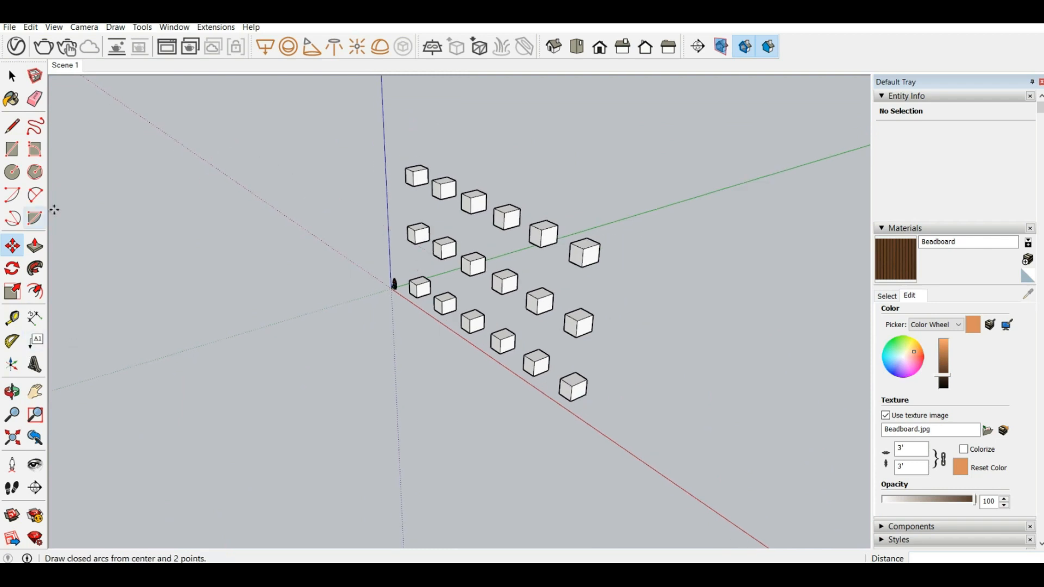
{"action": "left_click", "coordinate": [12, 269]}
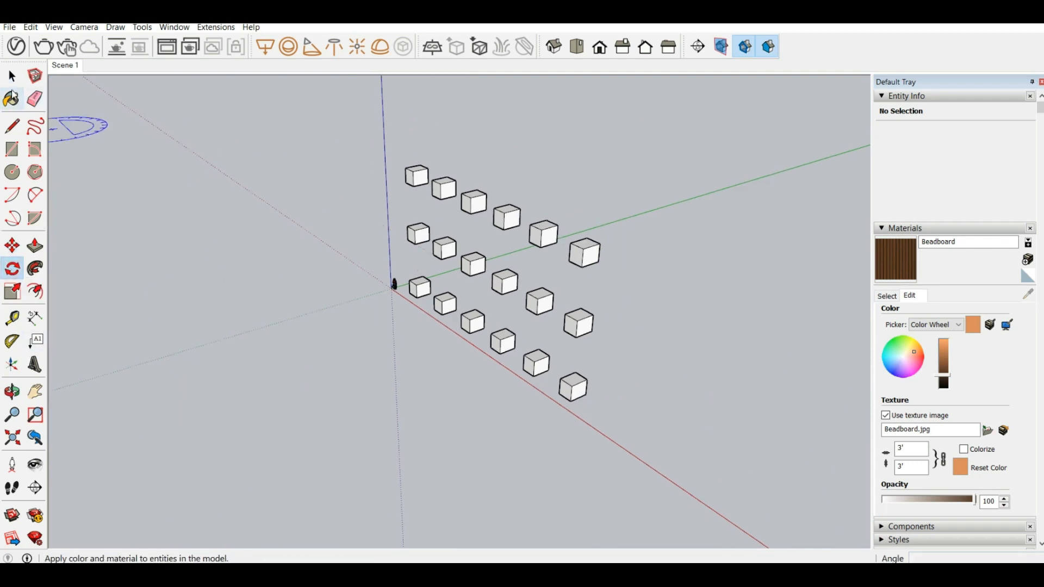
{"action": "left_click", "coordinate": [12, 76]}
{"action": "left_click_drag", "start_coordinate": [565, 223], "coordinate": [565, 223]}
{"action": "middle_click_drag", "start_coordinate": [566, 223], "coordinate": [544, 338]}
{"action": "left_click", "coordinate": [13, 269]}
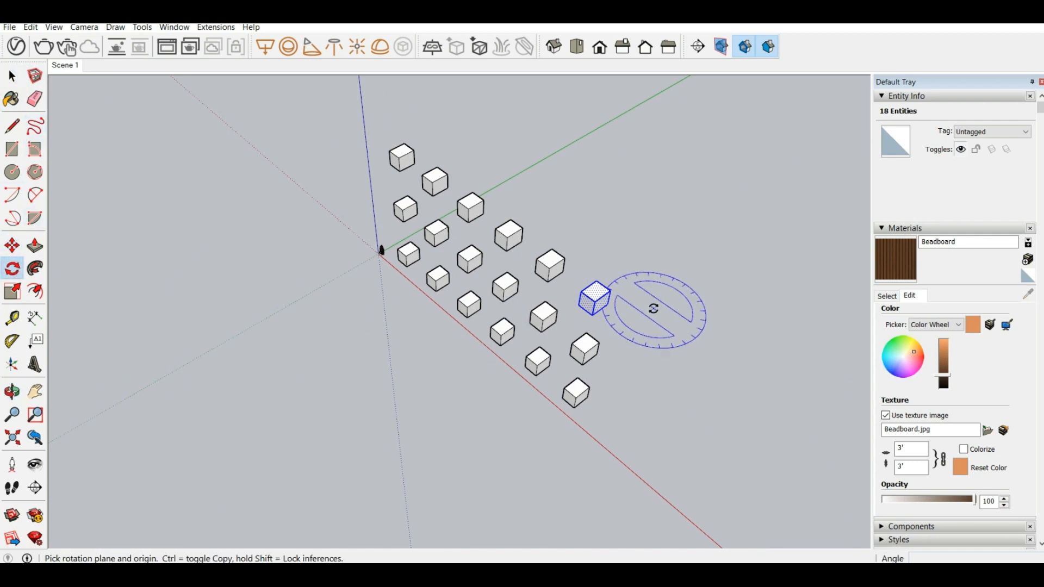
{"action": "left_click", "coordinate": [597, 289]}
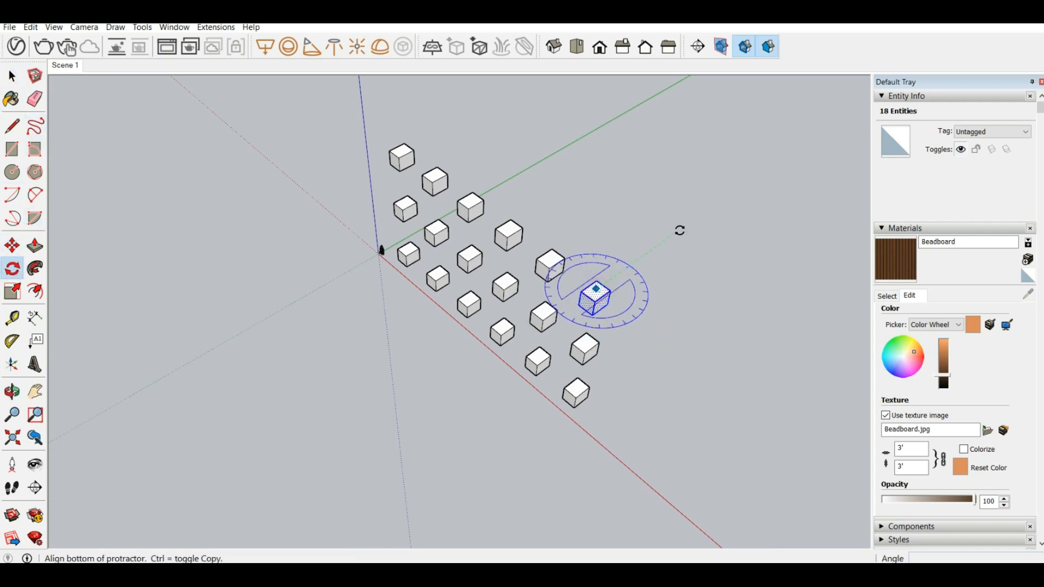
{"action": "left_click", "coordinate": [680, 228]}
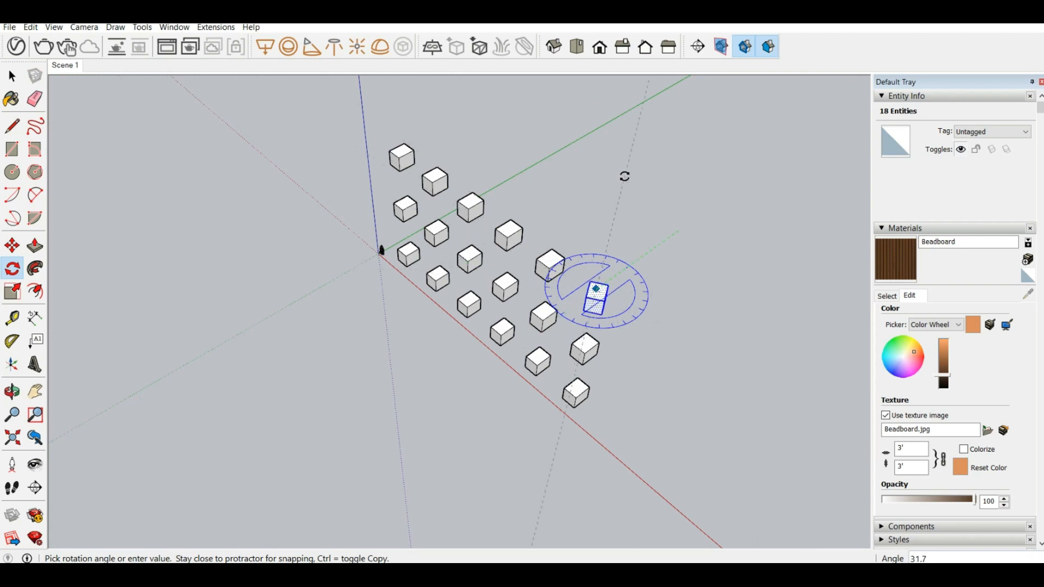
{"action": "key", "text": "Escape"}
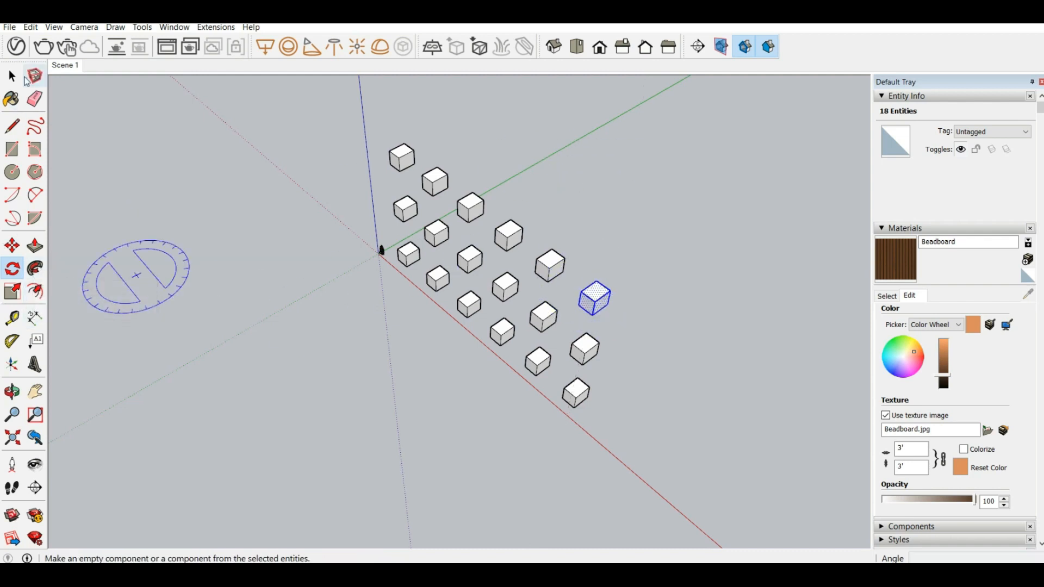
{"action": "key", "text": "space"}
Step: Draw a small closed rectangular profile with a 3" side at the midpoint of the end ground box's top edge, perpendicular to that edge
{"action": "scroll", "coordinate": [529, 368], "scroll_direction": "up", "scroll_amount": 2}
{"action": "middle_click_drag", "start_coordinate": [530, 368], "coordinate": [681, 445]}
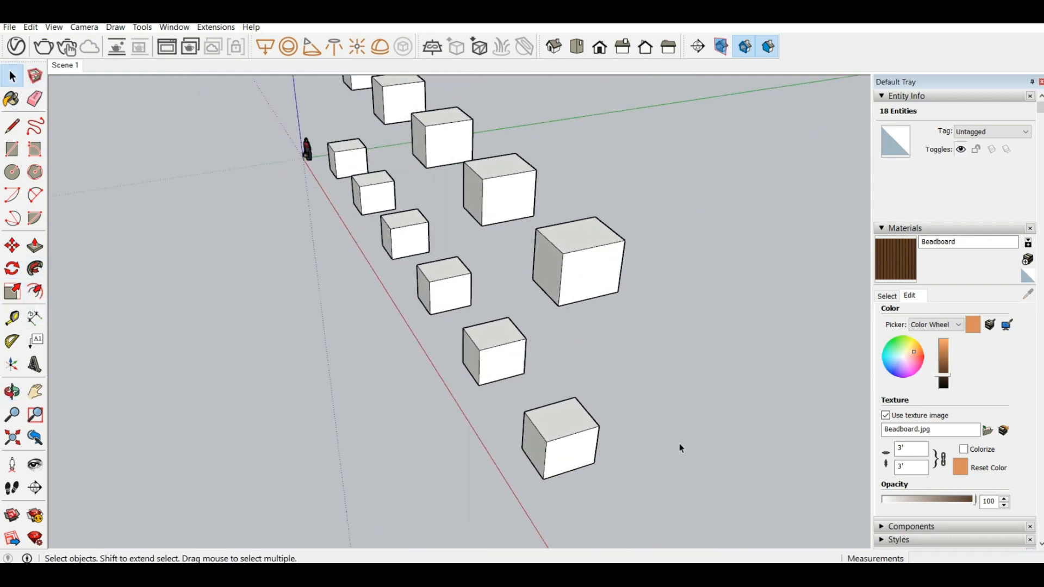
{"action": "left_click", "coordinate": [693, 378]}
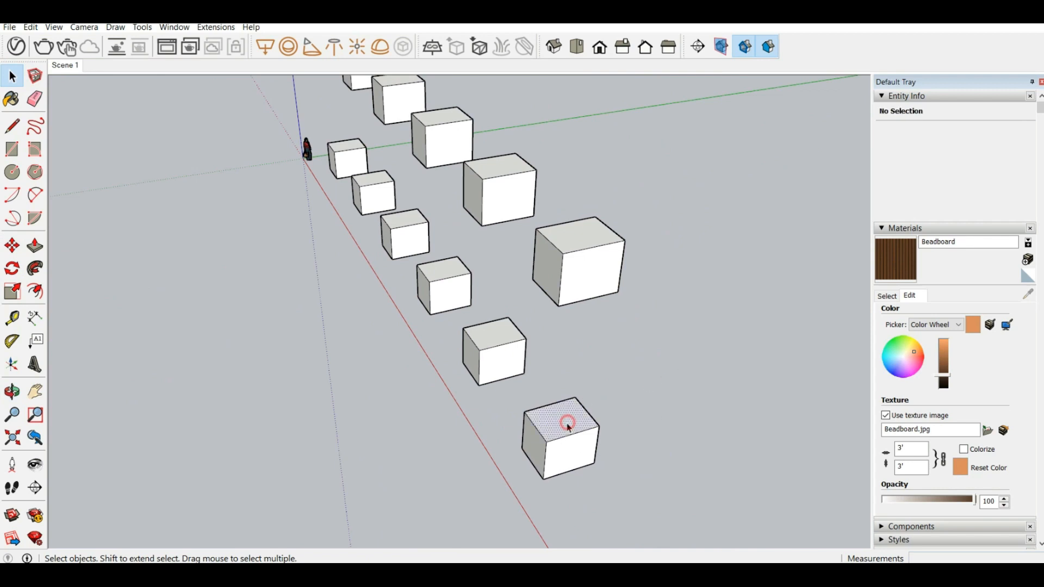
{"action": "left_click", "coordinate": [565, 424]}
{"action": "left_click", "coordinate": [643, 417]}
{"action": "left_click", "coordinate": [12, 126]}
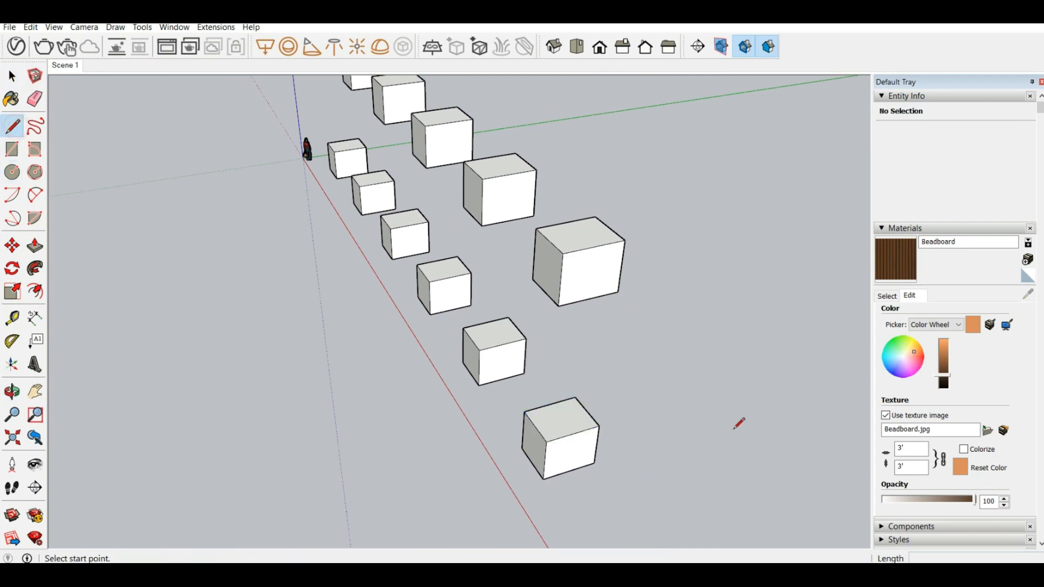
{"action": "scroll", "coordinate": [466, 303], "scroll_direction": "up", "scroll_amount": 5}
{"action": "scroll", "coordinate": [705, 308], "scroll_direction": "up", "scroll_amount": 3}
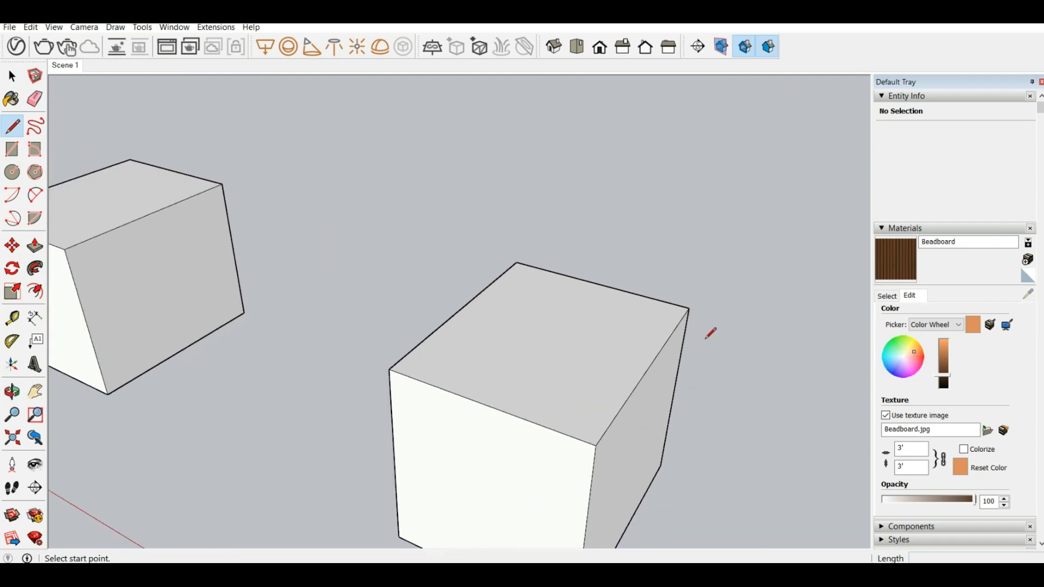
{"action": "left_click", "coordinate": [687, 305]}
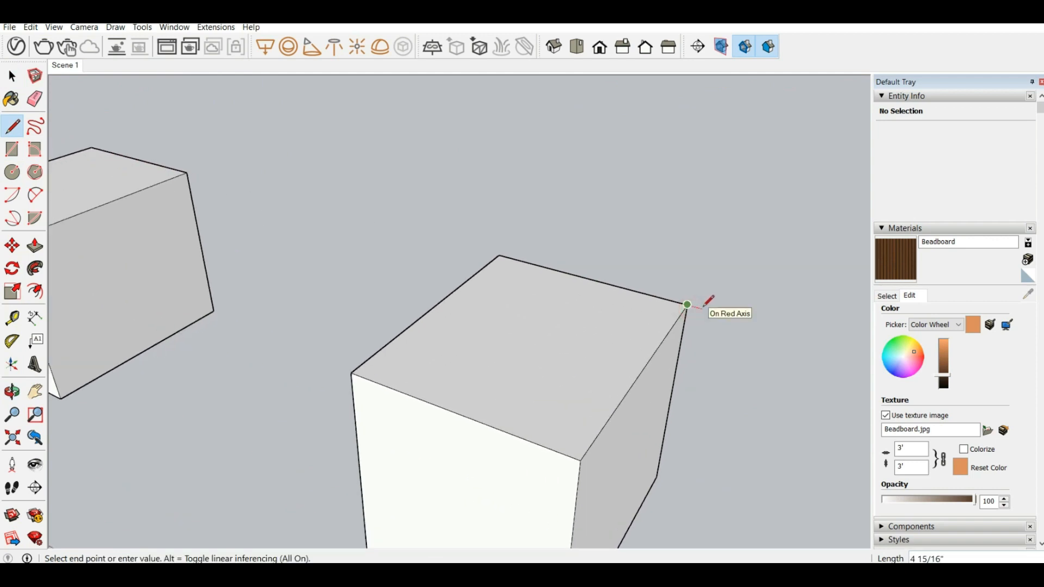
{"action": "key", "text": "Escape"}
{"action": "left_click", "coordinate": [642, 371]}
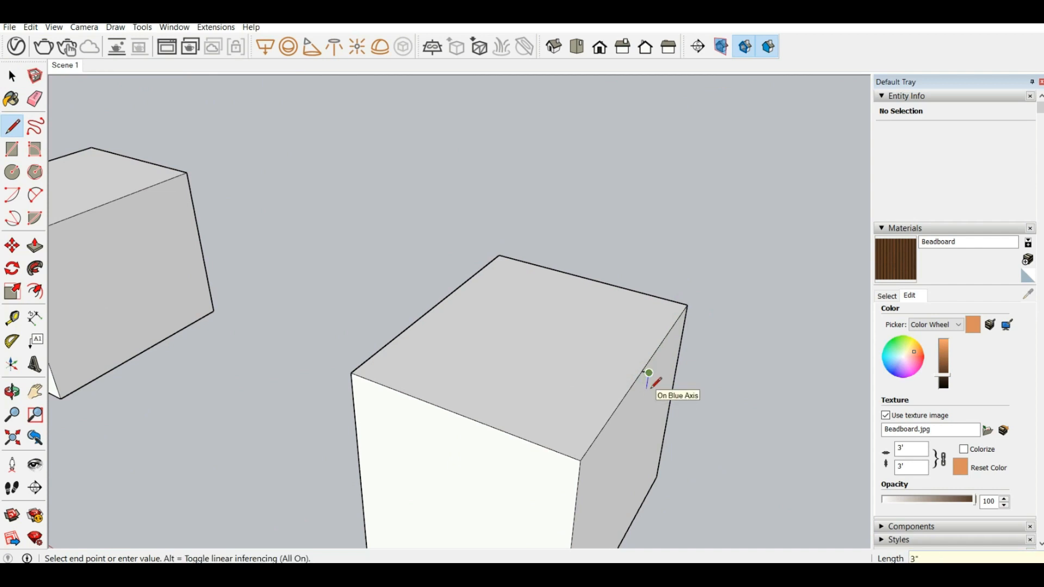
{"action": "scroll", "coordinate": [648, 374], "scroll_direction": "up", "scroll_amount": 2}
{"action": "left_click", "coordinate": [636, 374]}
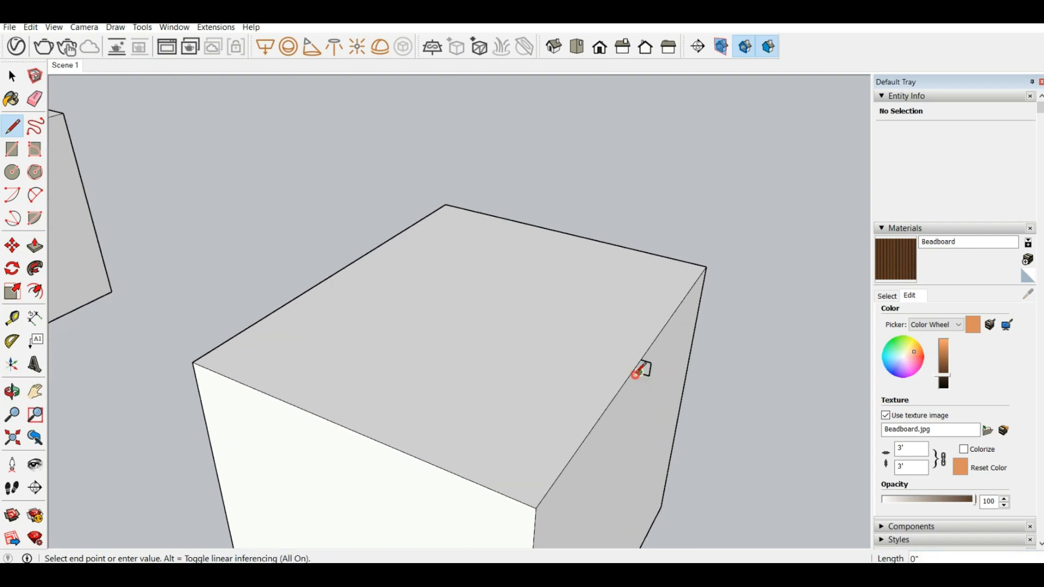
{"action": "left_click", "coordinate": [640, 359]}
Step: Extrude the small profile around the top edges of the end ground box with Follow Me, and undo the extrusion
{"action": "middle_click_drag", "start_coordinate": [680, 407], "coordinate": [582, 376]}
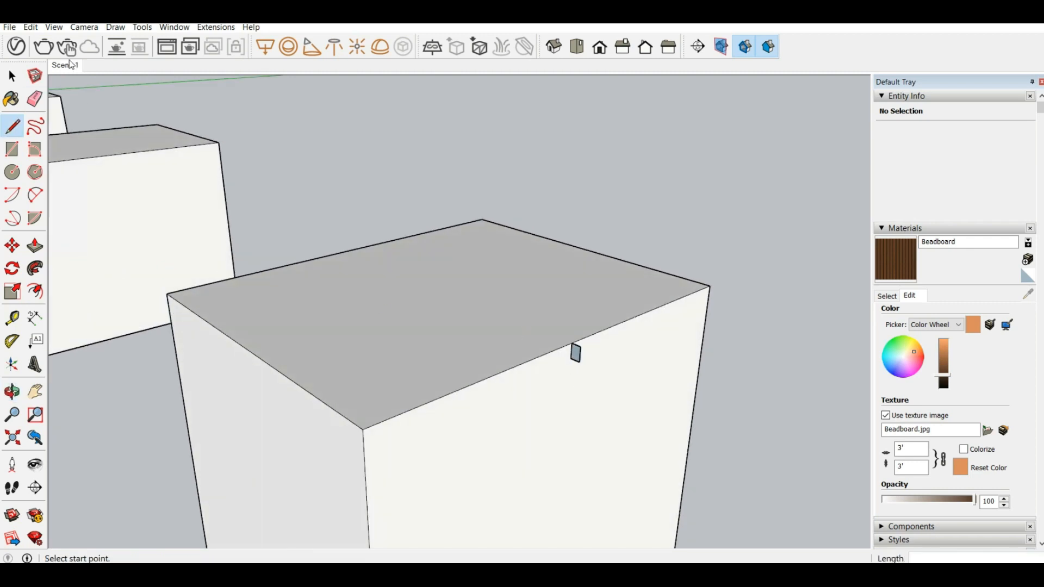
{"action": "left_click", "coordinate": [11, 74]}
{"action": "left_click", "coordinate": [477, 383]}
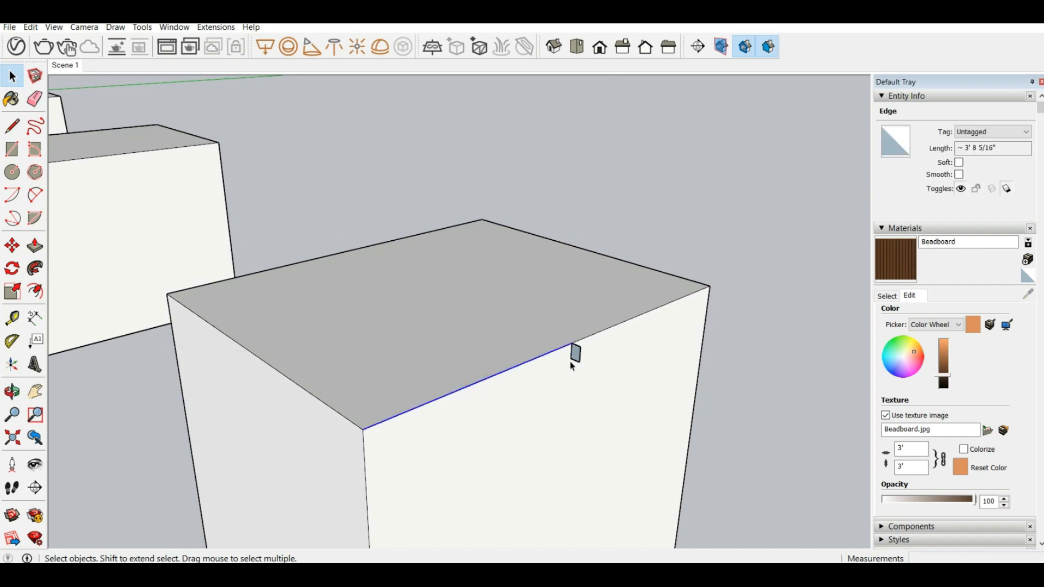
{"action": "left_click", "coordinate": [595, 334], "text": "ctrl"}
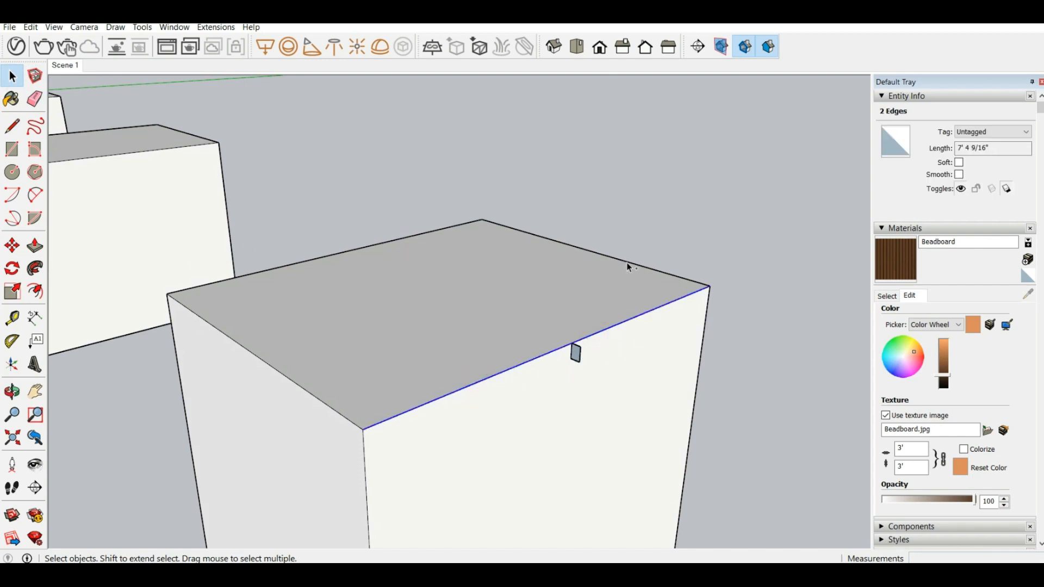
{"action": "left_click", "coordinate": [300, 392], "text": "ctrl"}
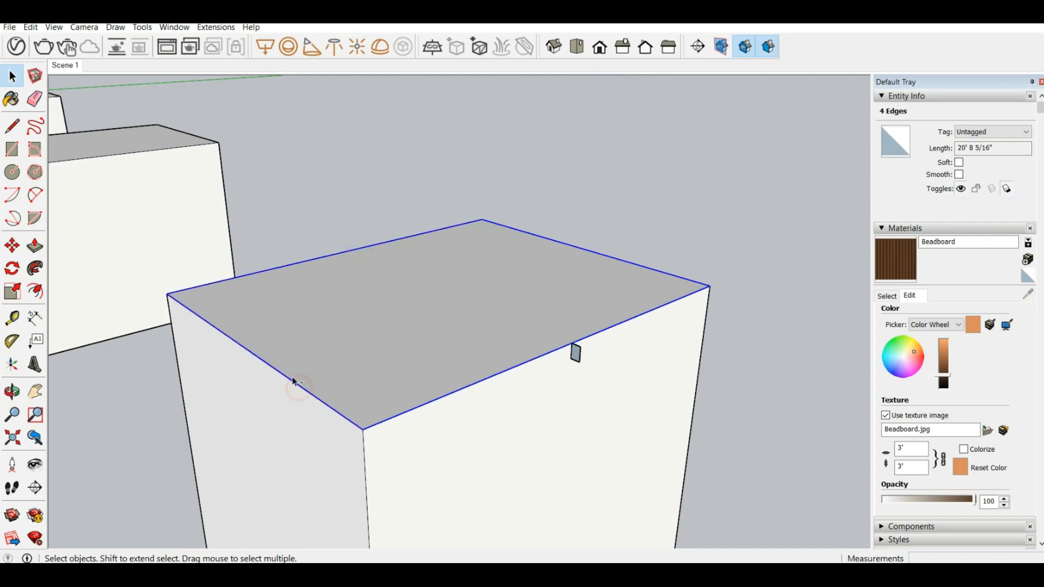
{"action": "left_click", "coordinate": [35, 268]}
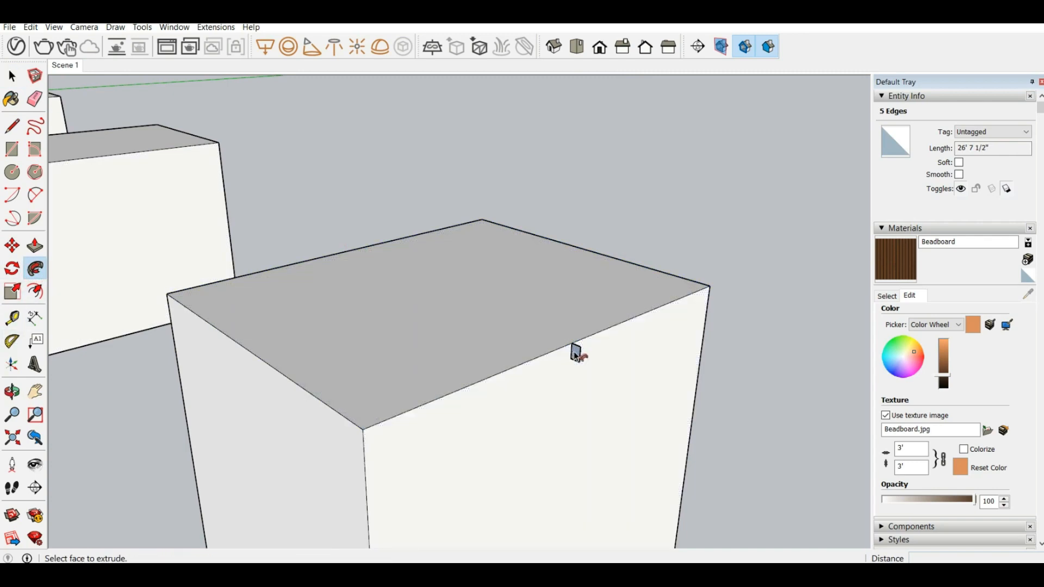
{"action": "left_click", "coordinate": [574, 353]}
{"action": "middle_click_drag", "start_coordinate": [415, 394], "coordinate": [304, 281]}
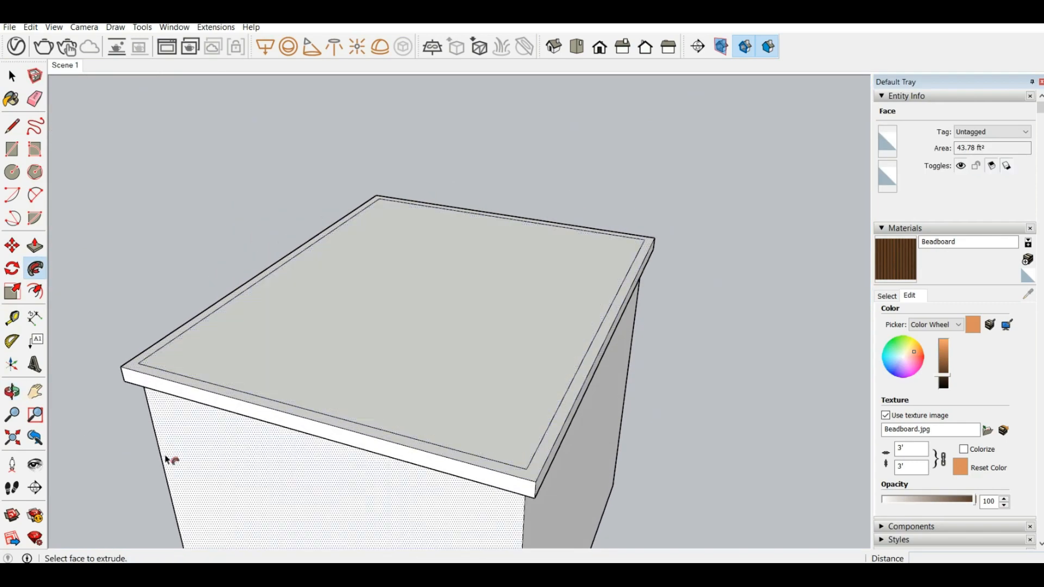
{"action": "scroll", "coordinate": [666, 316], "scroll_direction": "down", "scroll_amount": 1}
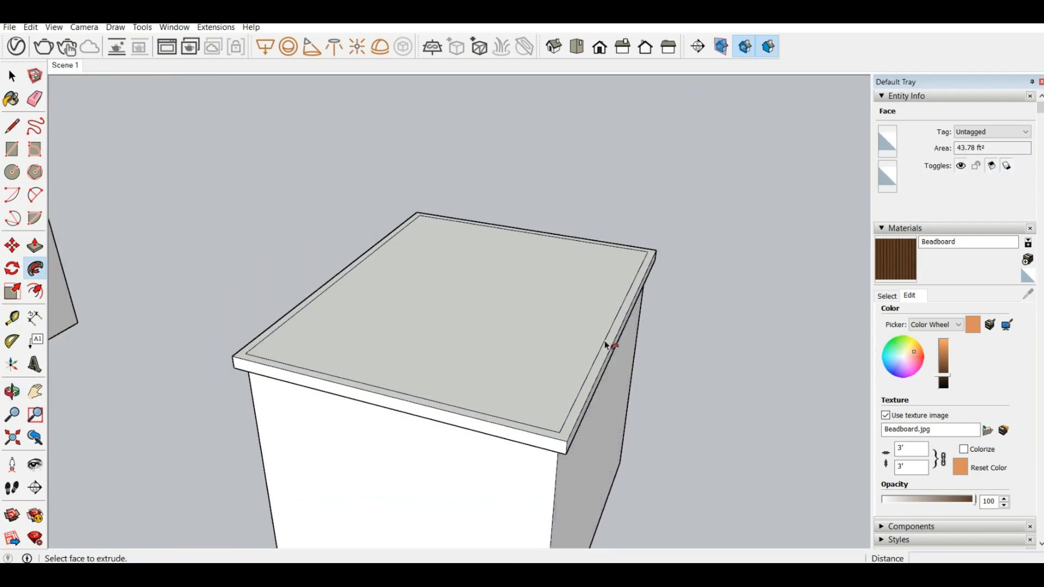
{"action": "key", "text": "ctrl+z"}
Step: Draw two crossing lines between the midpoints of opposite edges on the end ground box's top face
{"action": "key", "text": "l"}
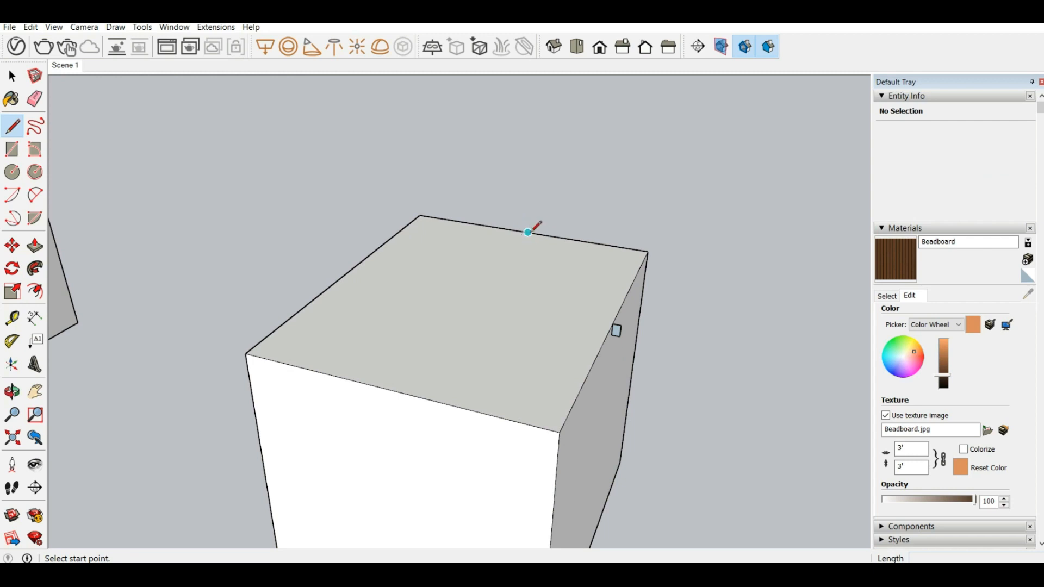
{"action": "left_click", "coordinate": [528, 233]}
{"action": "left_click", "coordinate": [390, 389]}
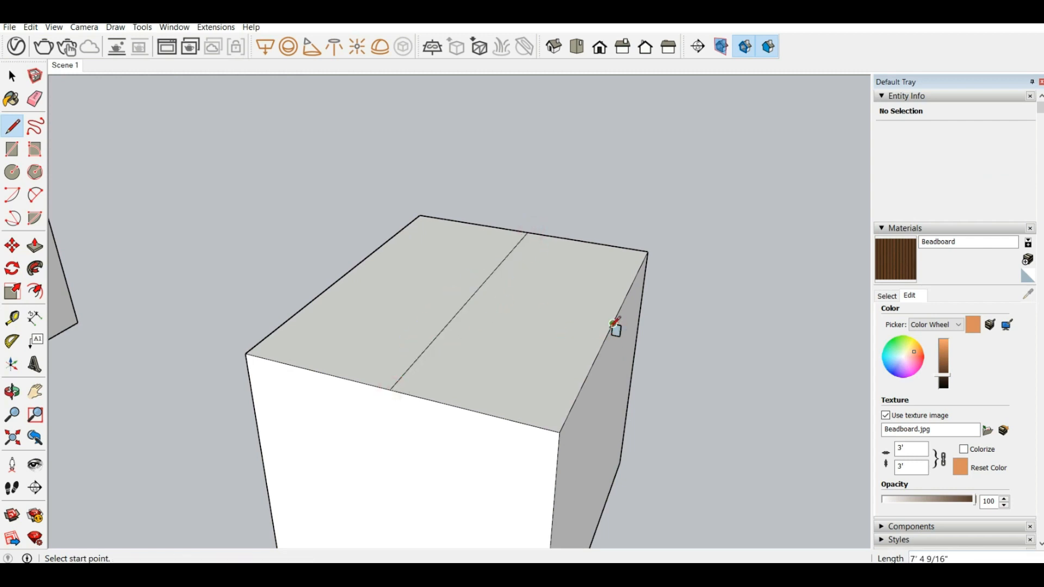
{"action": "left_click", "coordinate": [612, 326]}
{"action": "left_click", "coordinate": [349, 273]}
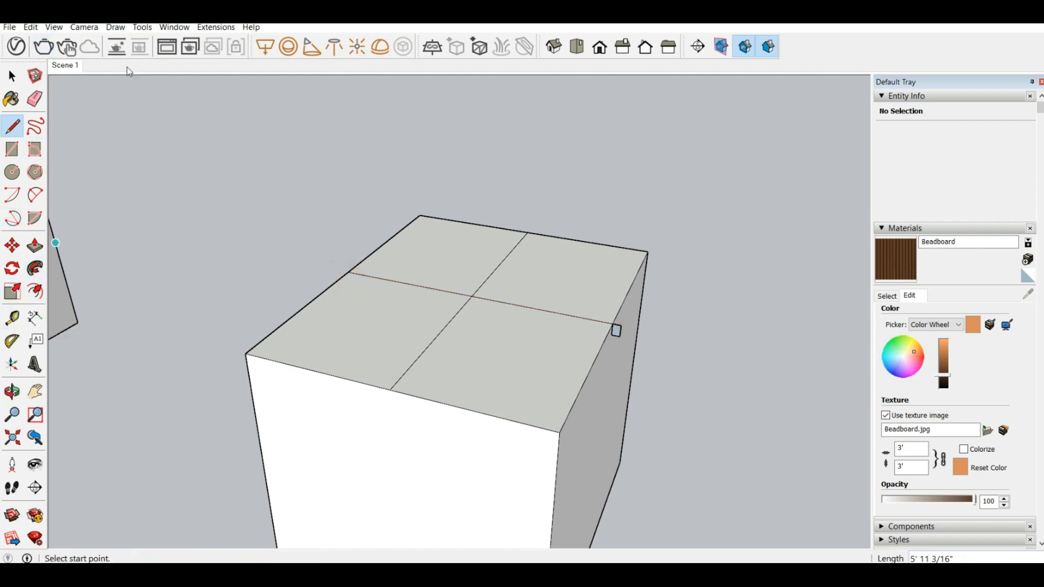
Step: Select the whole ground box beside the divided one and scale it uniformly from a top corner with the Scale tool
{"action": "left_click", "coordinate": [12, 75]}
{"action": "scroll", "coordinate": [654, 230], "scroll_direction": "down", "scroll_amount": 5}
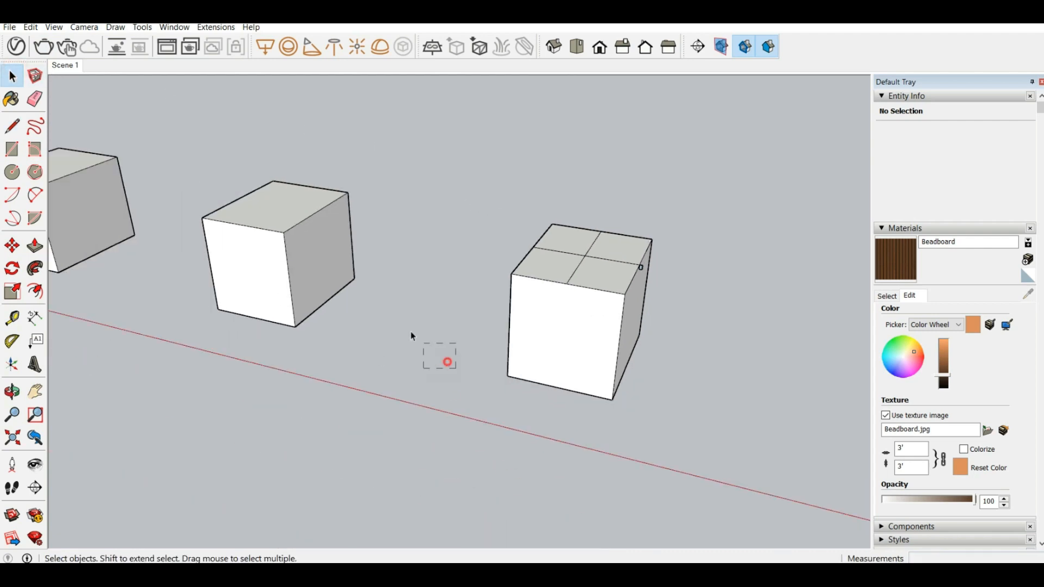
{"action": "left_click_drag", "start_coordinate": [181, 152], "coordinate": [193, 177]}
{"action": "middle_click_drag", "start_coordinate": [193, 177], "coordinate": [219, 154]}
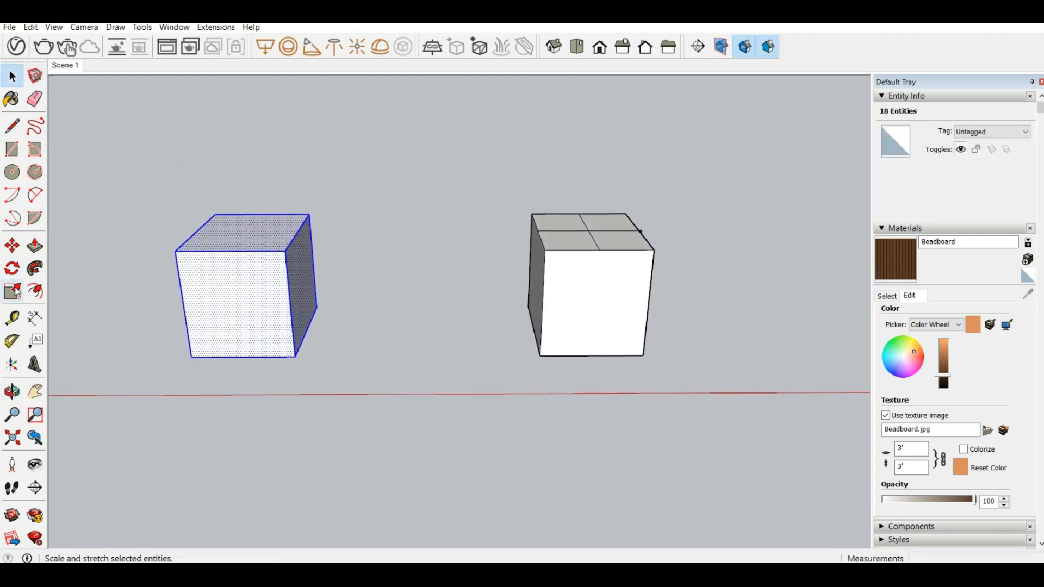
{"action": "left_click", "coordinate": [16, 294]}
{"action": "scroll", "coordinate": [556, 233], "scroll_direction": "down", "scroll_amount": 4}
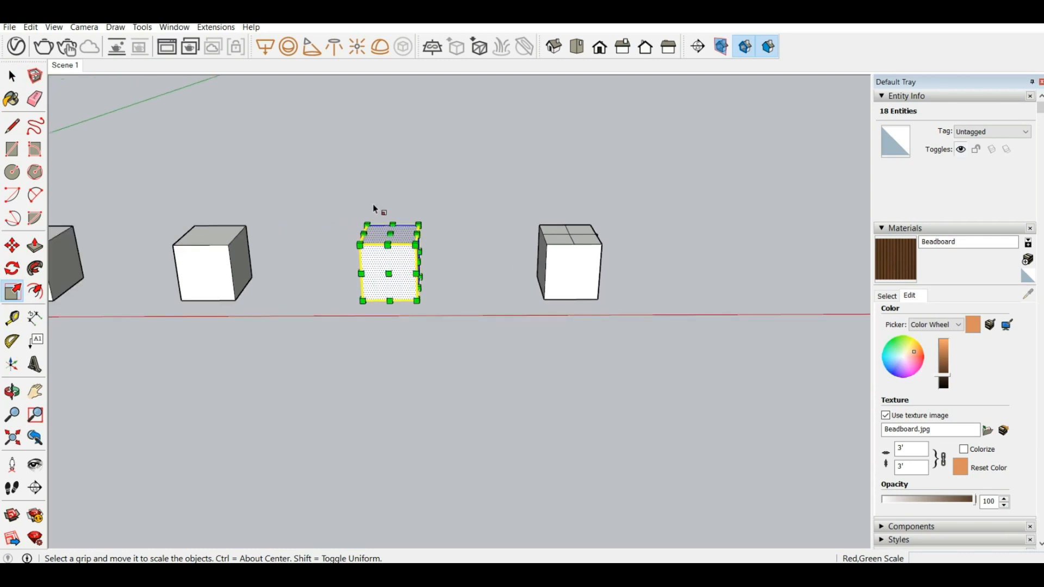
{"action": "scroll", "coordinate": [379, 259], "scroll_direction": "up", "scroll_amount": 6}
{"action": "scroll", "coordinate": [380, 259], "scroll_direction": "up", "scroll_amount": 2}
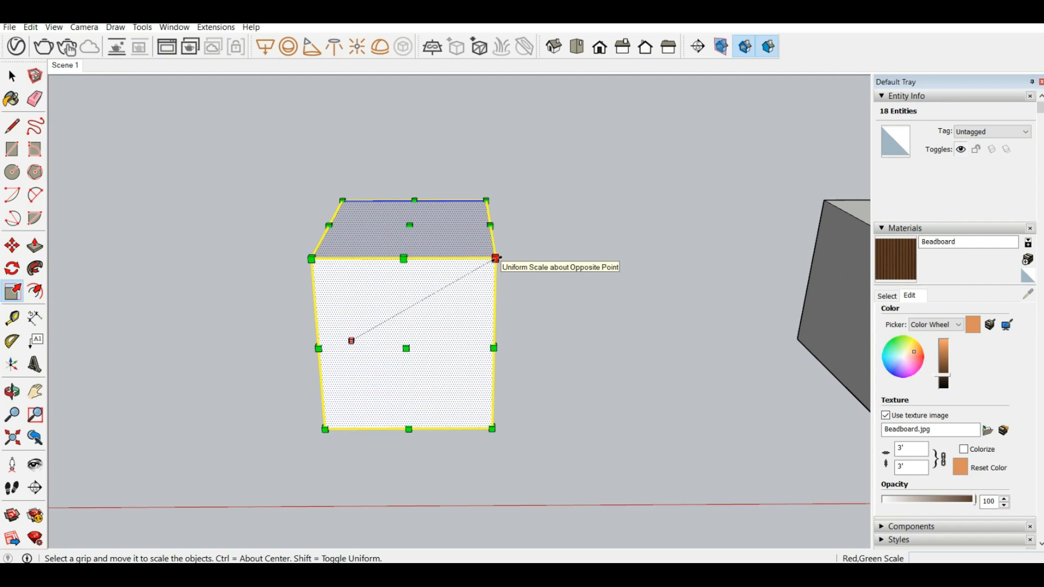
{"action": "left_click_drag", "start_coordinate": [497, 258], "coordinate": [471, 261]}
{"action": "left_click_drag", "start_coordinate": [418, 342], "coordinate": [614, 187]}
{"action": "scroll", "coordinate": [579, 231], "scroll_direction": "down", "scroll_amount": 3}
{"action": "middle_click_drag", "start_coordinate": [582, 235], "coordinate": [472, 202]}
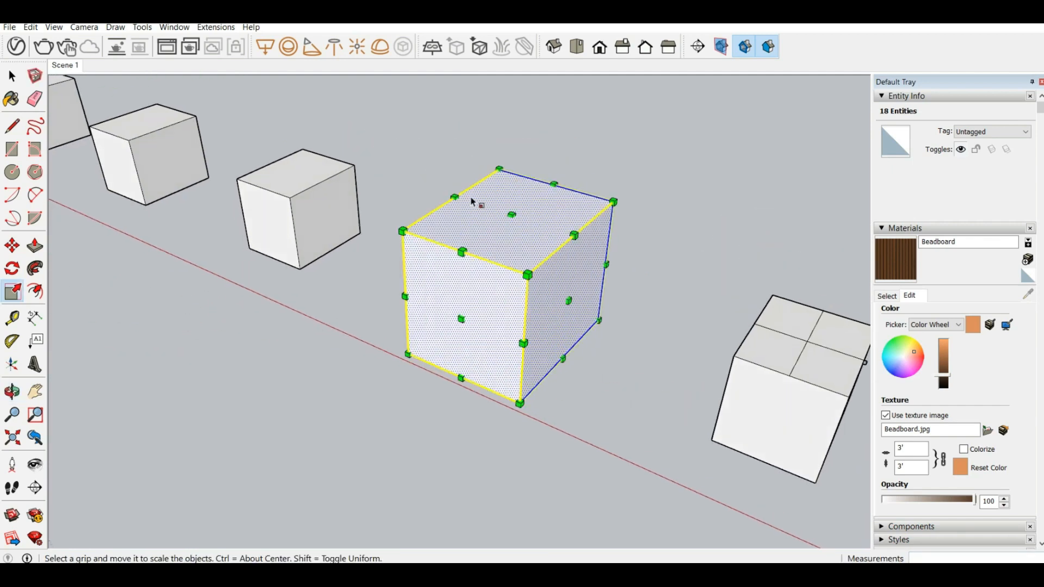
Step: Flatten the selected box from its top face and scale it uniformly by 1.50 from an upper corner
{"action": "left_click_drag", "start_coordinate": [514, 215], "coordinate": [506, 297]}
{"action": "middle_click_drag", "start_coordinate": [488, 285], "coordinate": [597, 304]}
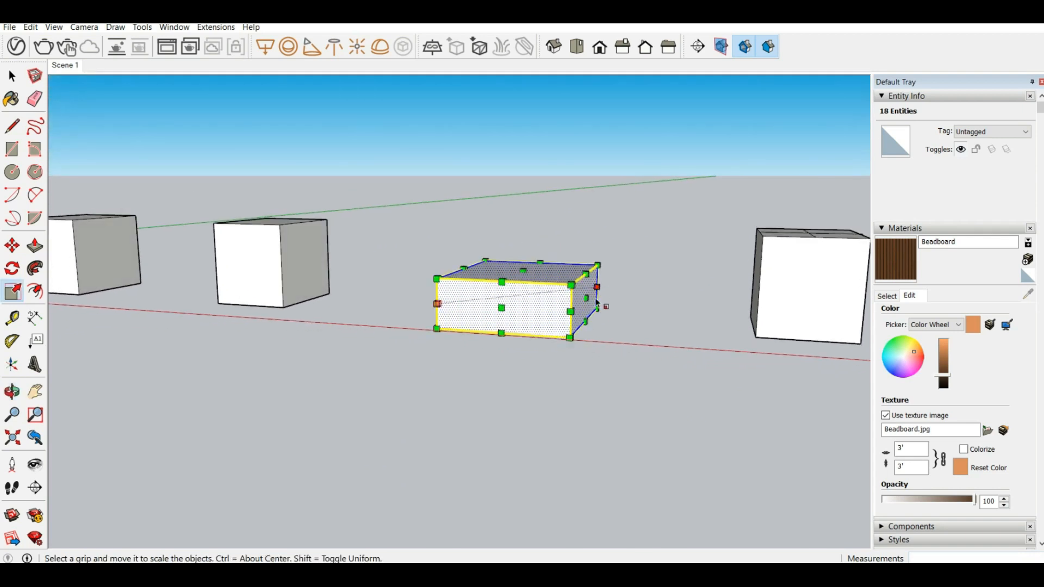
{"action": "mouse_move", "coordinate": [585, 298]}
{"action": "left_mouse_down"}
{"action": "mouse_move", "coordinate": [514, 298]}
{"action": "mouse_move", "coordinate": [597, 292]}
{"action": "left_mouse_up"}
{"action": "middle_click_drag", "start_coordinate": [596, 292], "coordinate": [505, 285]}
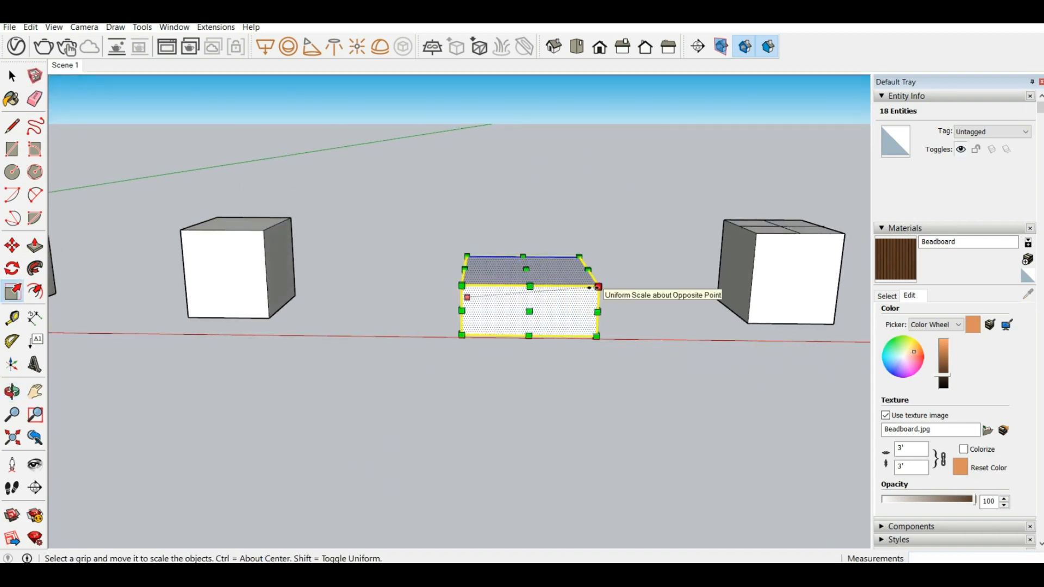
{"action": "left_click_drag", "start_coordinate": [598, 287], "coordinate": [700, 284]}
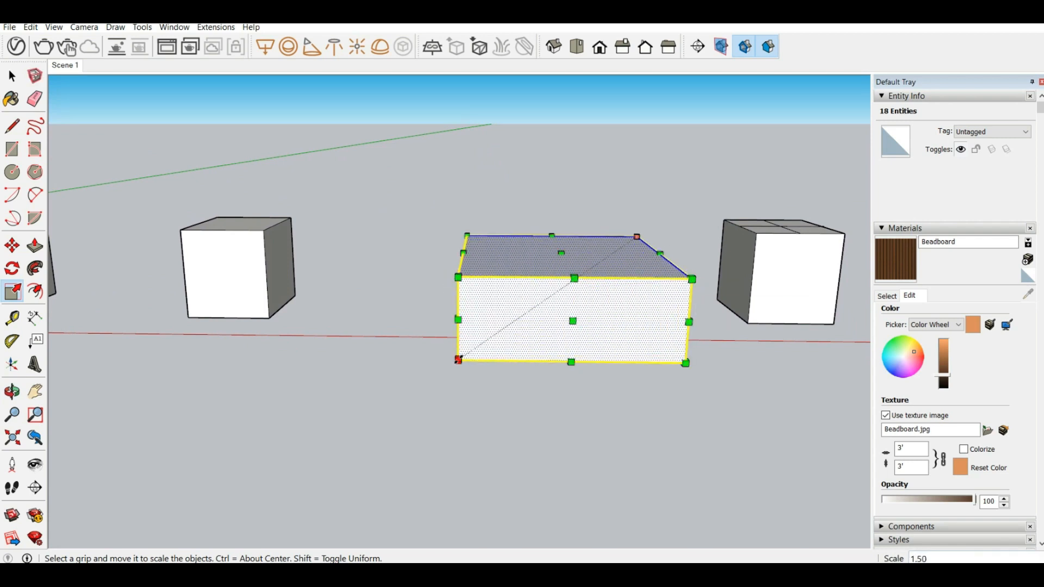
{"action": "middle_click_drag", "start_coordinate": [466, 358], "coordinate": [575, 293]}
Step: Scale the selected box by 0.50 along the green axis and by 0.50 along the red axis
{"action": "left_click_drag", "start_coordinate": [482, 338], "coordinate": [540, 295]}
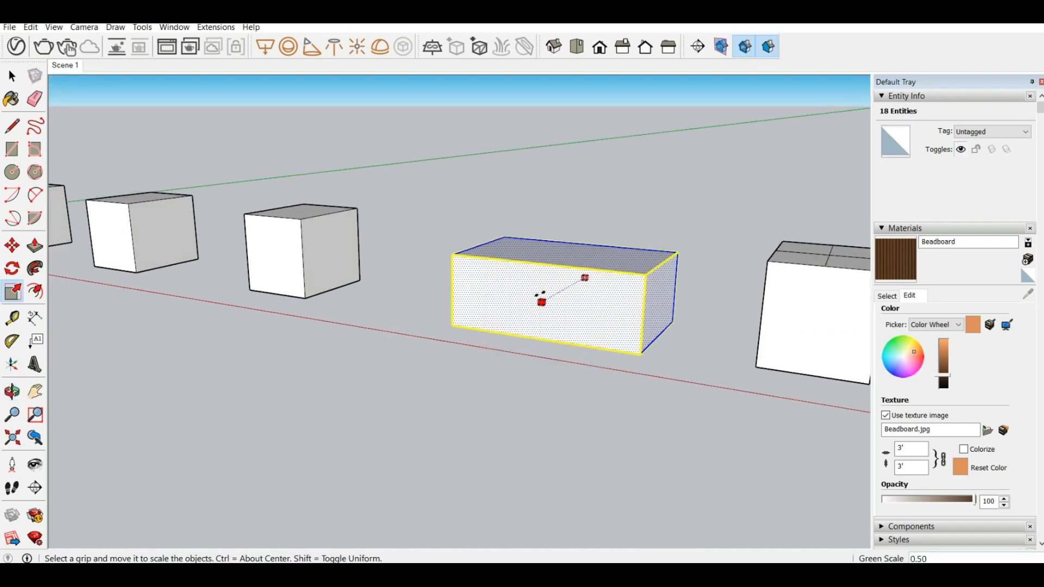
{"action": "left_click_drag", "start_coordinate": [660, 301], "coordinate": [564, 289]}
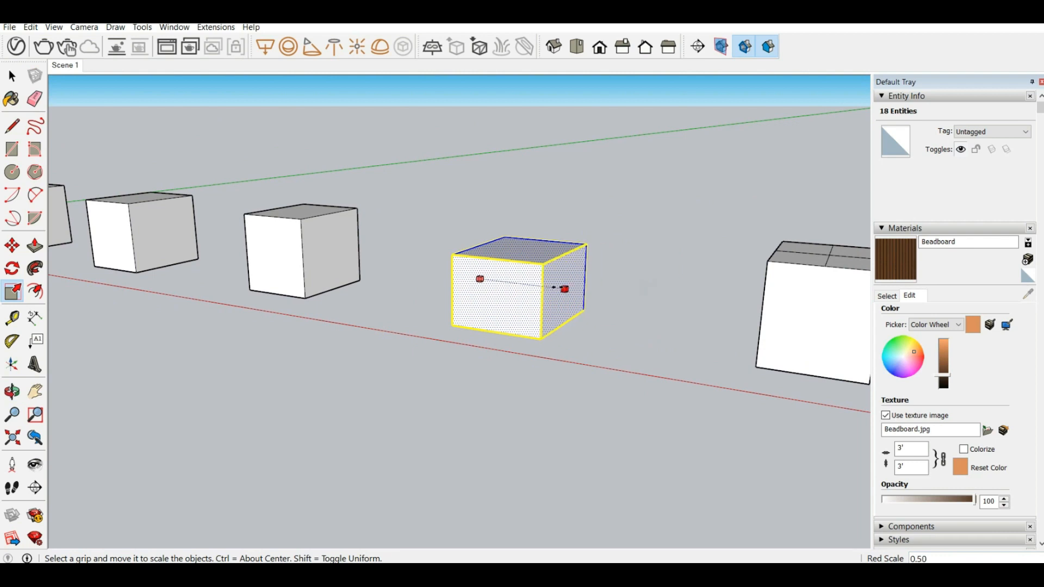
{"action": "middle_click_drag", "start_coordinate": [490, 262], "coordinate": [362, 301]}
{"action": "scroll", "coordinate": [305, 273], "scroll_direction": "down", "scroll_amount": 3}
{"action": "middle_click_drag", "start_coordinate": [163, 320], "coordinate": [173, 297]}
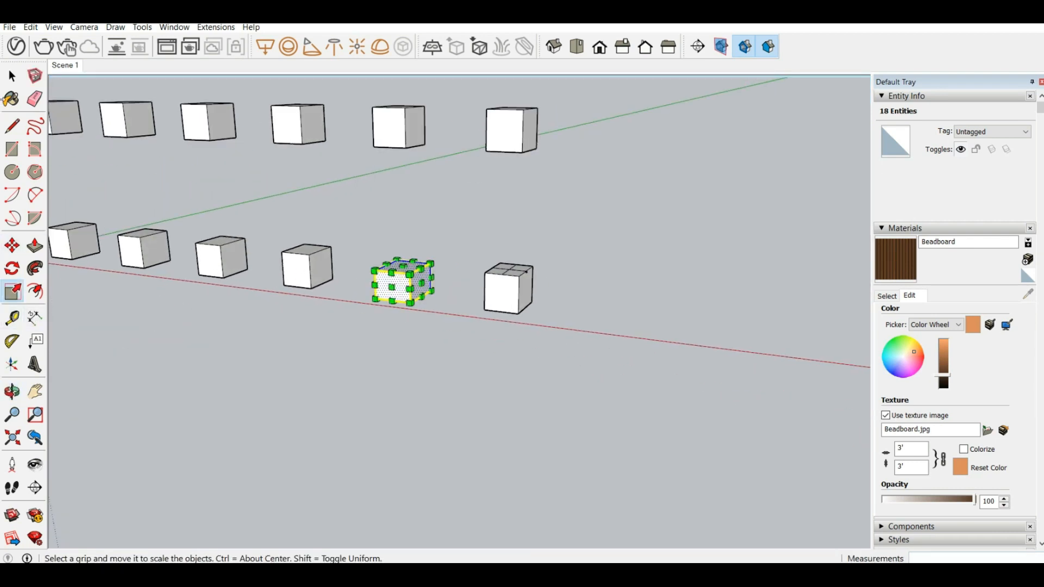
Step: Offset the top face outline of the ground box beside the scaled one outward by 2'
{"action": "left_click", "coordinate": [12, 76]}
{"action": "left_click", "coordinate": [299, 324]}
{"action": "middle_click_drag", "start_coordinate": [299, 324], "coordinate": [304, 268]}
{"action": "scroll", "coordinate": [304, 267], "scroll_direction": "up", "scroll_amount": 3}
{"action": "left_click", "coordinate": [35, 292]}
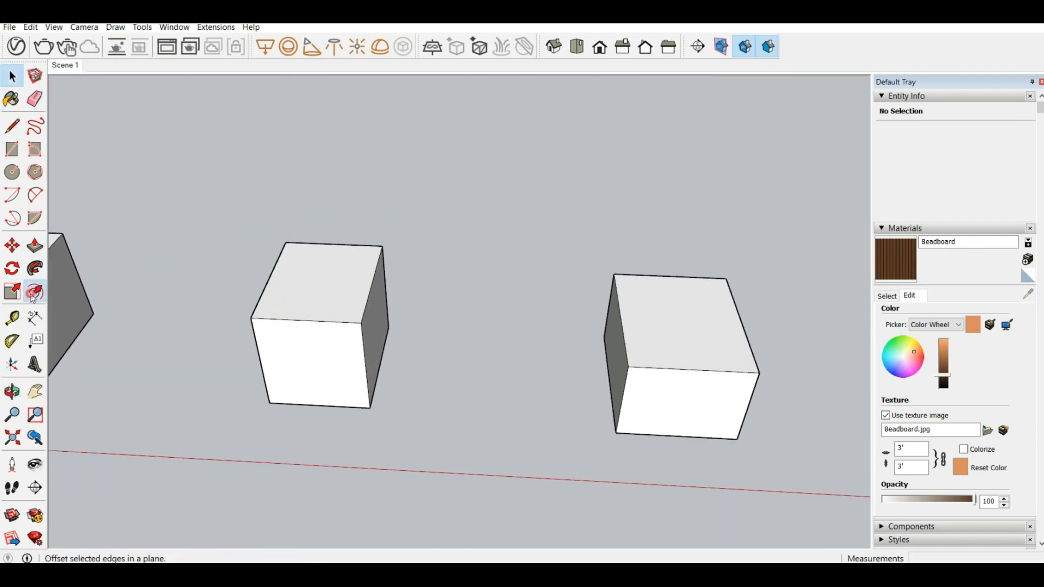
{"action": "left_click", "coordinate": [301, 294]}
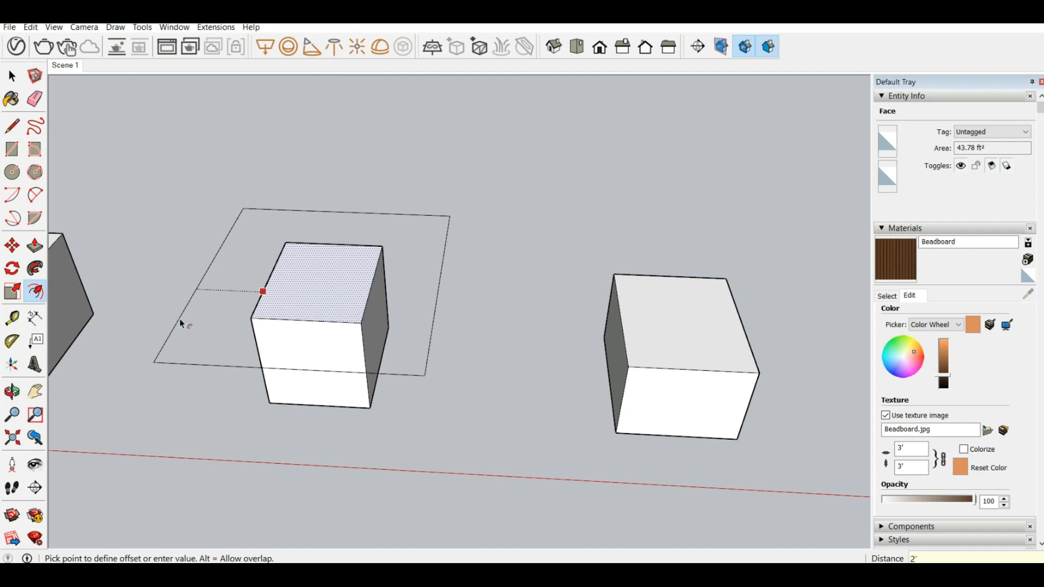
{"action": "key", "text": "Return"}
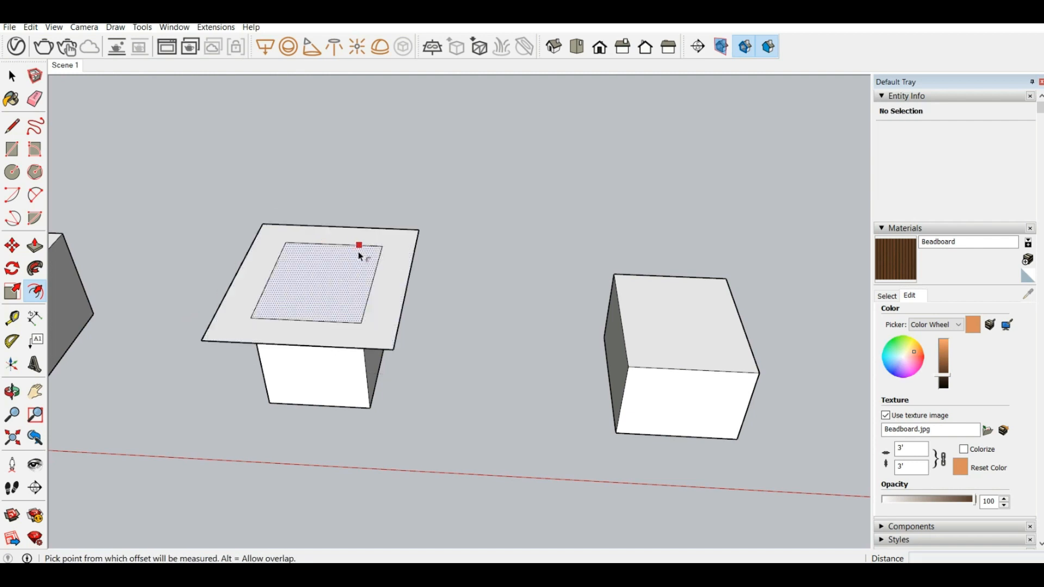
Step: Push/Pull the offset border and the inner face of that box up by about 11 5/16" to form a flush slab
{"action": "middle_click_drag", "start_coordinate": [325, 256], "coordinate": [435, 109]}
{"action": "left_click", "coordinate": [35, 246]}
{"action": "left_click", "coordinate": [334, 396]}
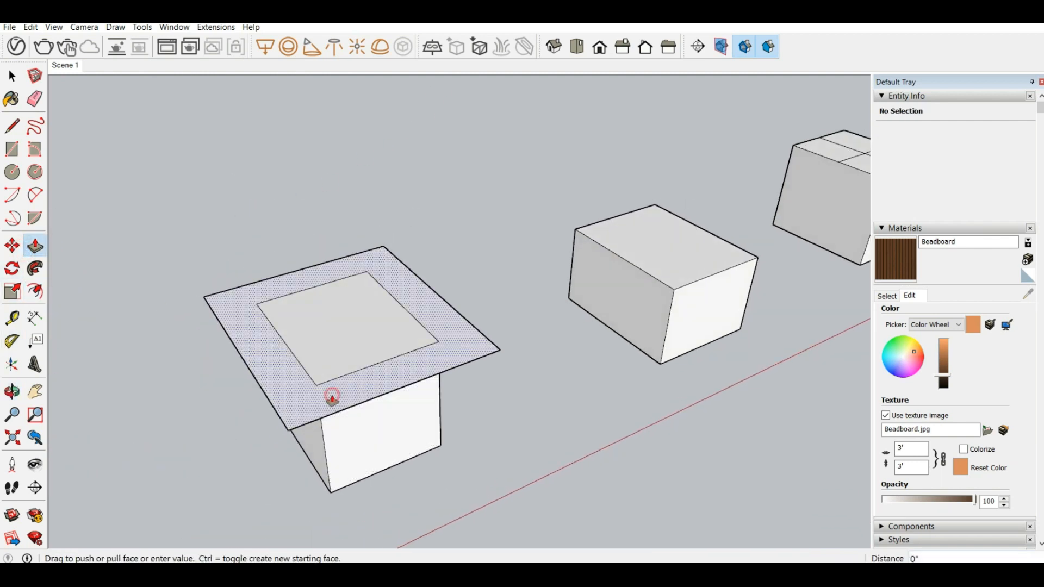
{"action": "left_click", "coordinate": [331, 377]}
{"action": "left_click", "coordinate": [326, 328]}
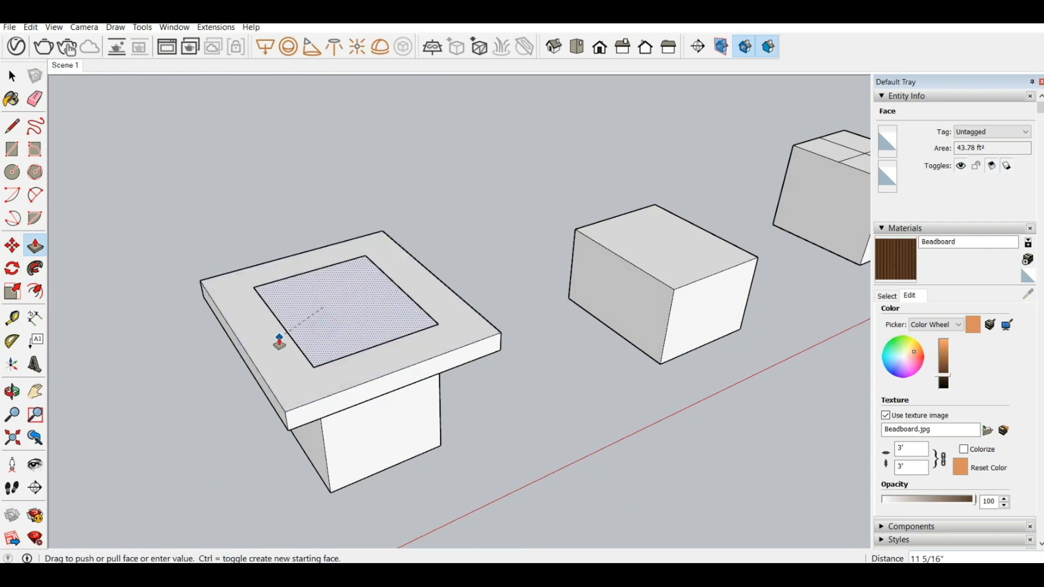
{"action": "left_click", "coordinate": [279, 343]}
{"action": "middle_click_drag", "start_coordinate": [279, 343], "coordinate": [313, 400]}
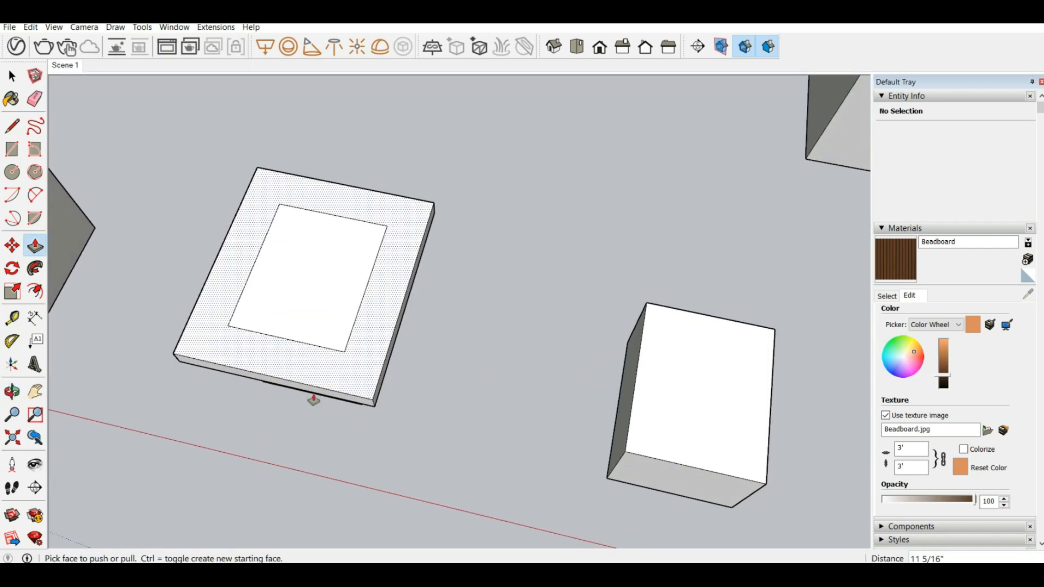
Step: Offset the top face outline of the ground box on the other side of the slab-topped box inward by 1'
{"action": "scroll", "coordinate": [261, 375], "scroll_direction": "down", "scroll_amount": 4}
{"action": "middle_click_drag", "start_coordinate": [262, 375], "coordinate": [352, 168]}
{"action": "scroll", "coordinate": [299, 379], "scroll_direction": "down", "scroll_amount": 4}
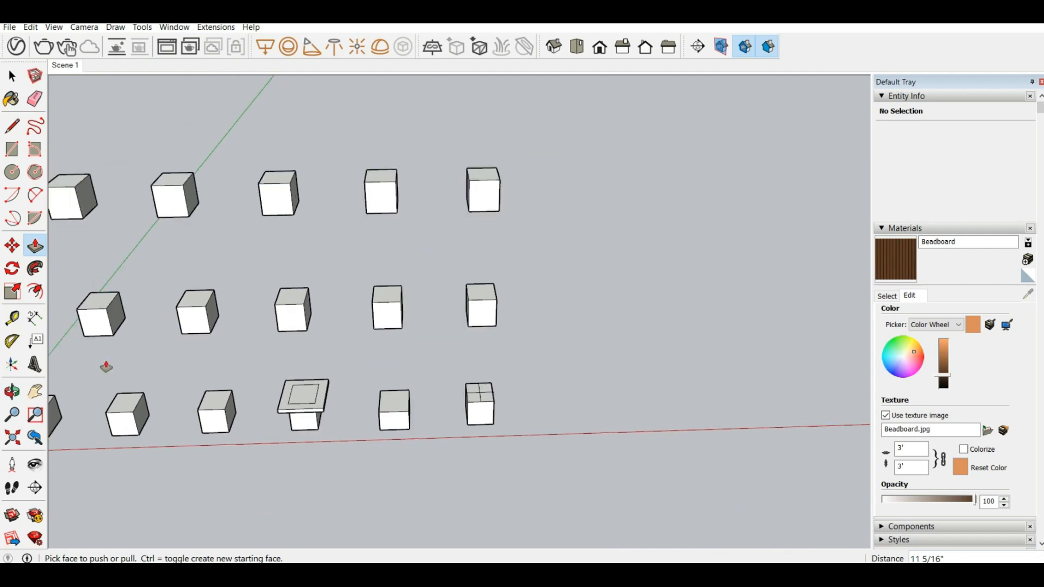
{"action": "left_click", "coordinate": [35, 291]}
{"action": "scroll", "coordinate": [217, 397], "scroll_direction": "up", "scroll_amount": 5}
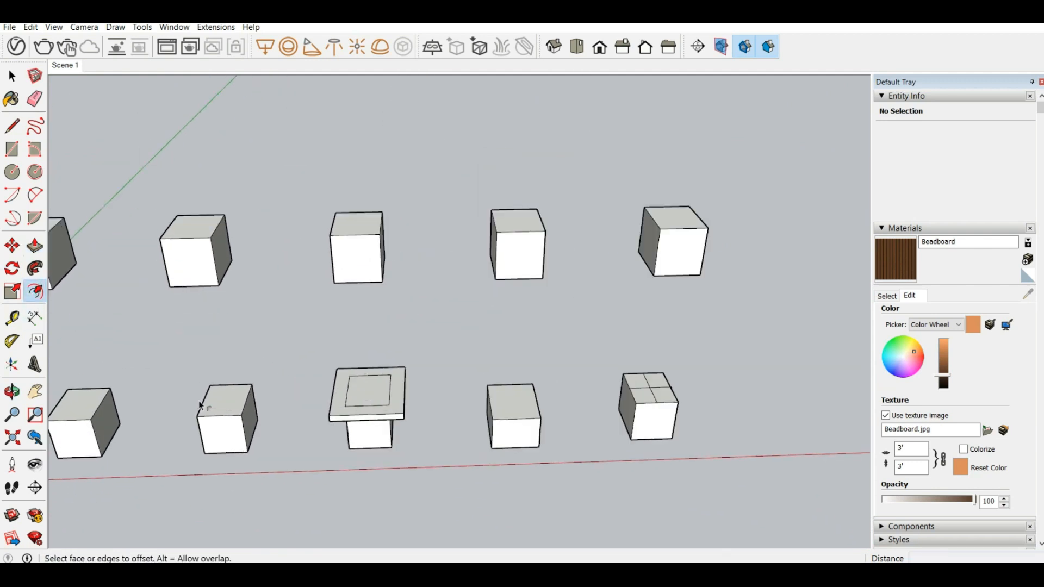
{"action": "left_click", "coordinate": [223, 392]}
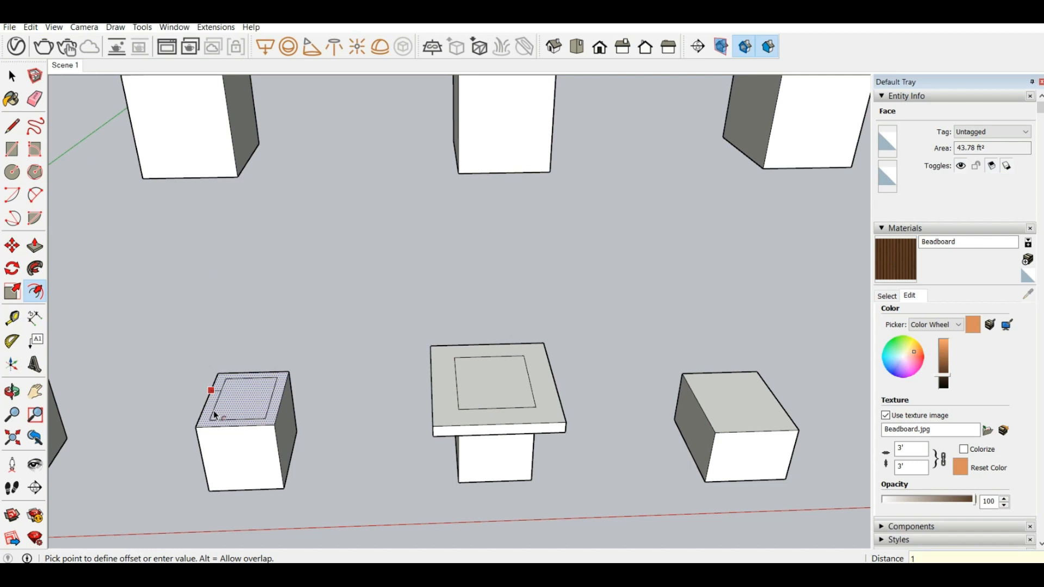
{"action": "left_click", "coordinate": [214, 416]}
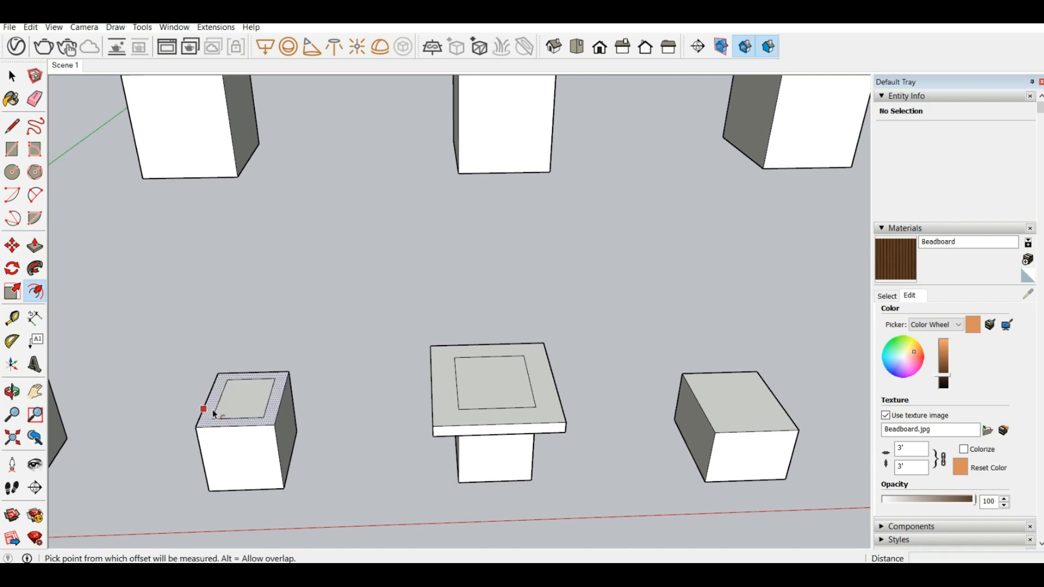
{"action": "middle_click_drag", "start_coordinate": [212, 409], "coordinate": [220, 390]}
{"action": "scroll", "coordinate": [237, 365], "scroll_direction": "up", "scroll_amount": 4}
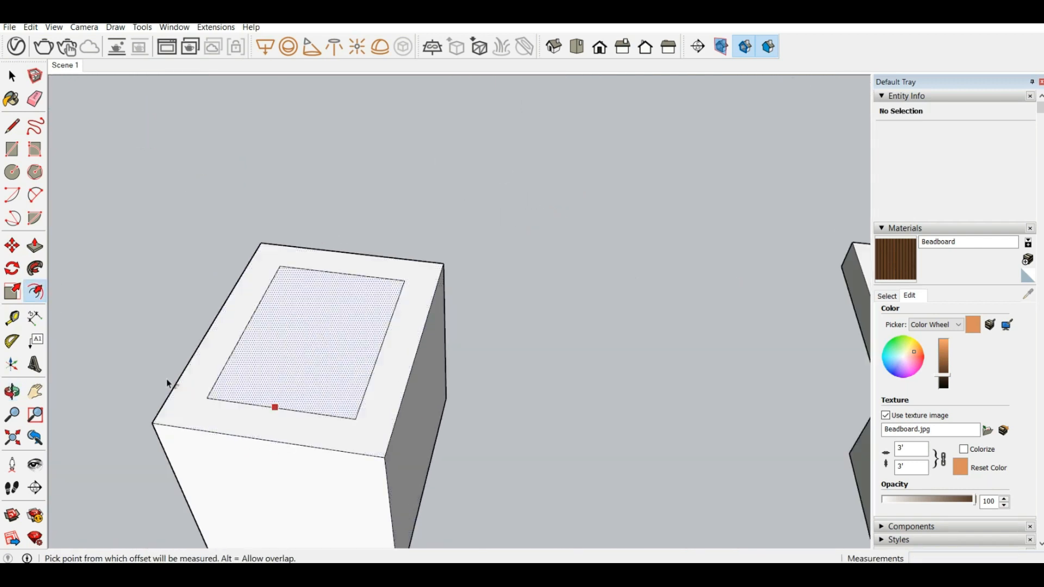
{"action": "middle_click", "coordinate": [252, 348]}
{"action": "scroll", "coordinate": [385, 257], "scroll_direction": "down", "scroll_amount": 4}
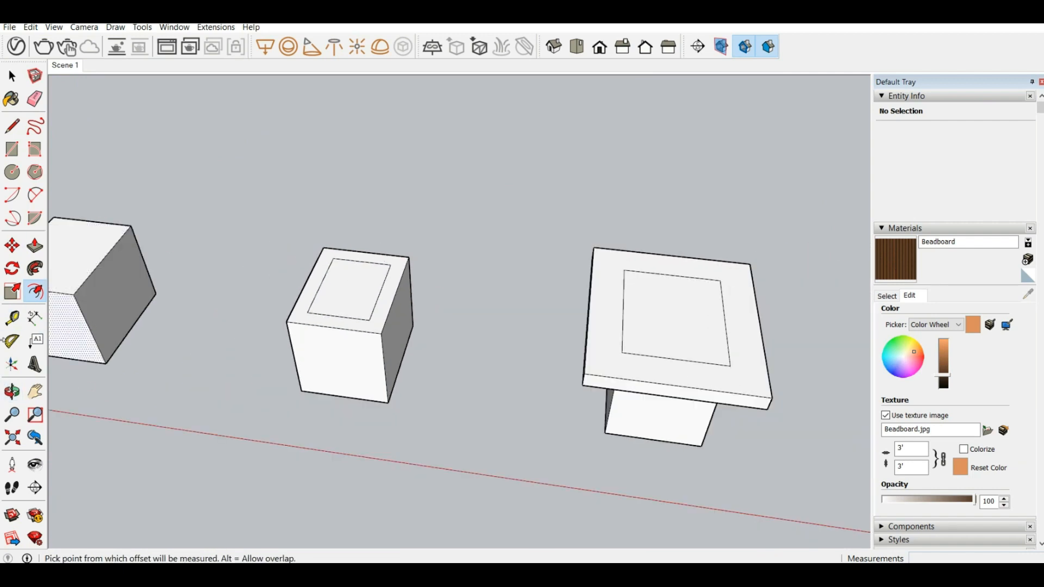
Step: Measure the front top edge of the box with the inset outline using the Tape Measure, and preview a linear dimension on that edge
{"action": "left_click", "coordinate": [11, 315]}
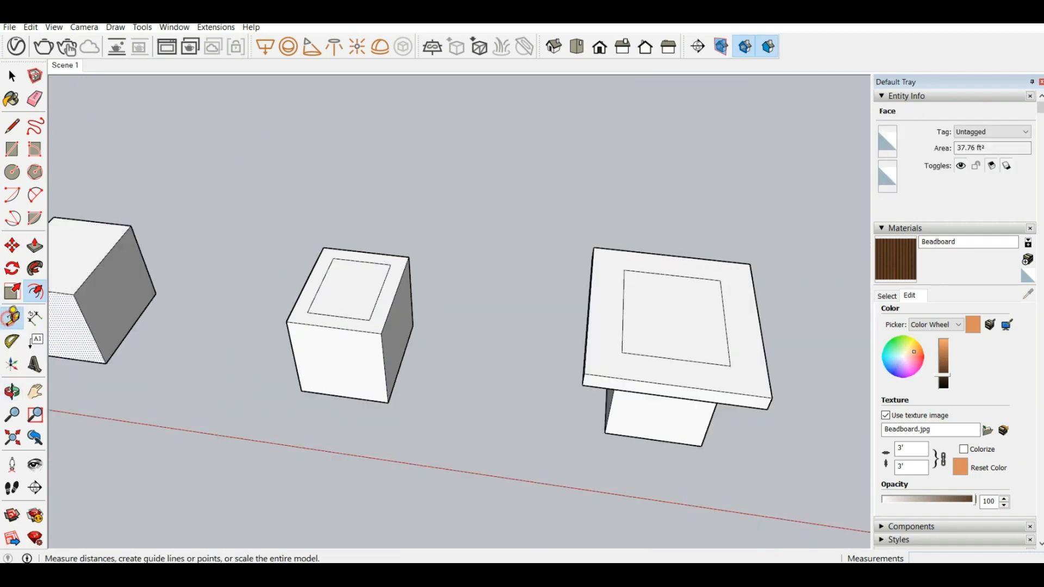
{"action": "left_click", "coordinate": [287, 320]}
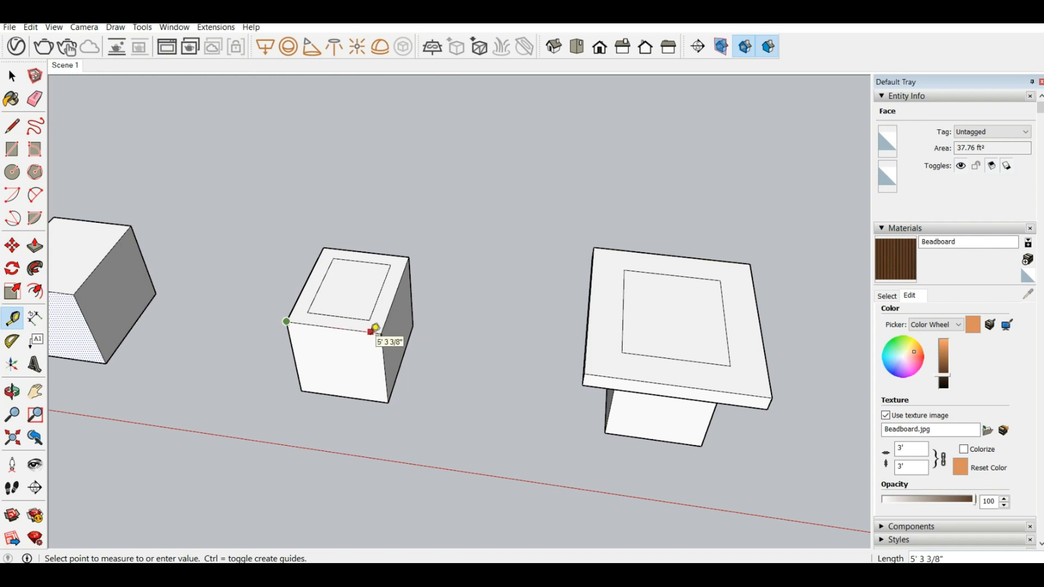
{"action": "left_click", "coordinate": [35, 317]}
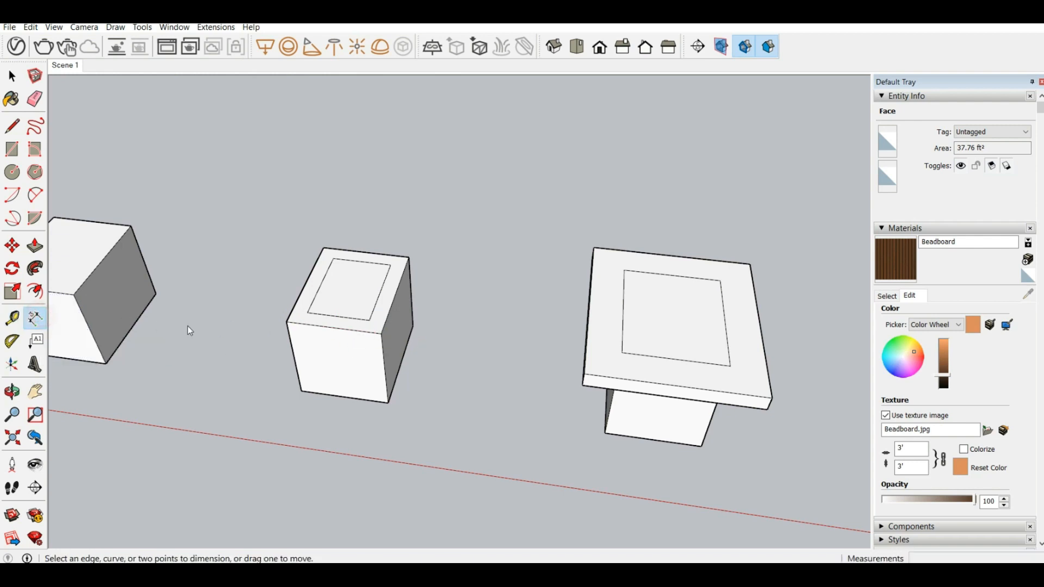
{"action": "left_click", "coordinate": [320, 329]}
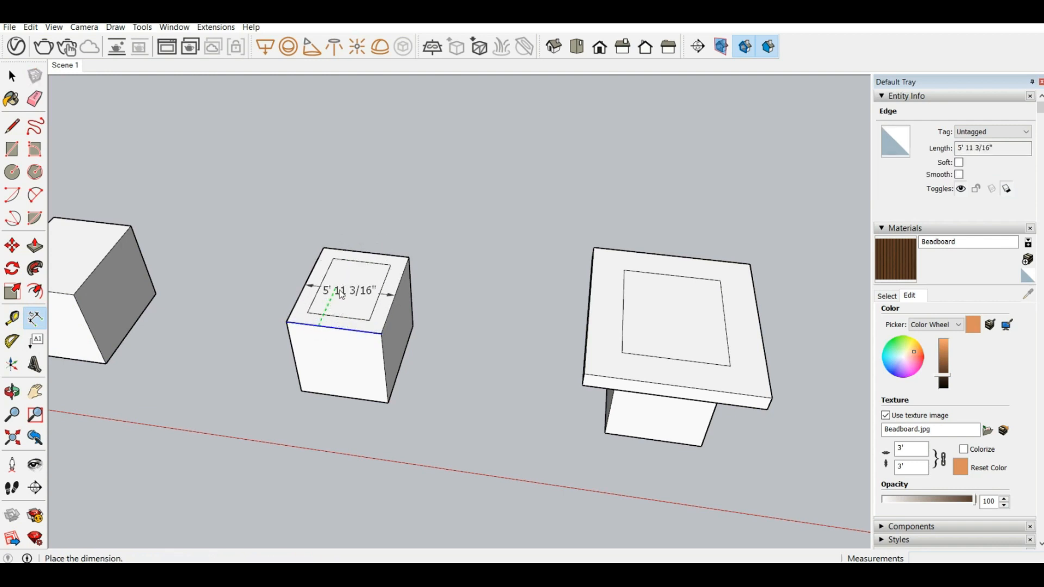
{"action": "key", "text": "Escape"}
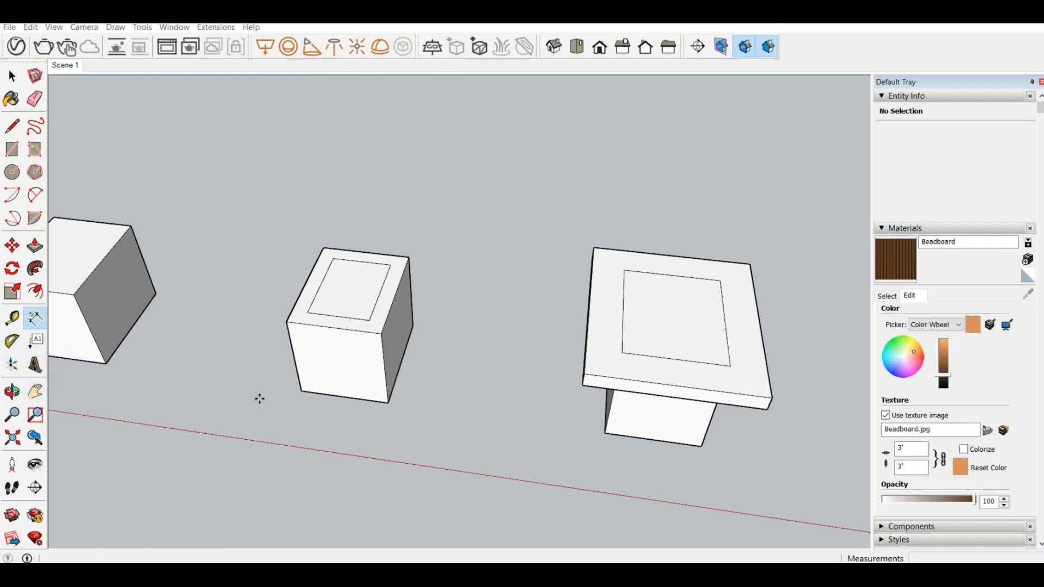
Step: Place filled 3D text HVQQHB in the Ink Free font, 10" high and extruded 1", on that box's front face
{"action": "type", "text": "HVQQHB"}
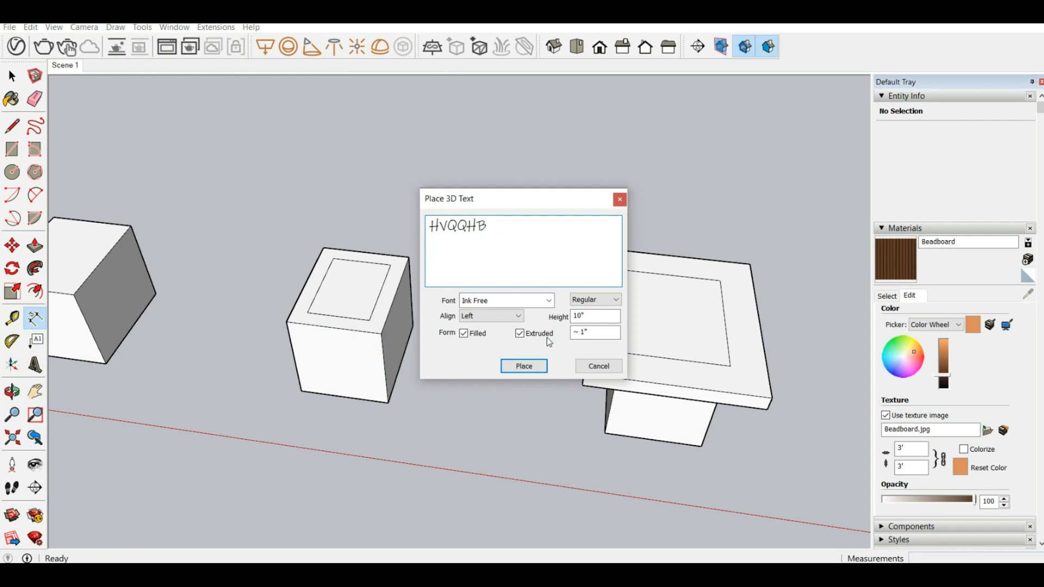
{"action": "left_click", "coordinate": [524, 367]}
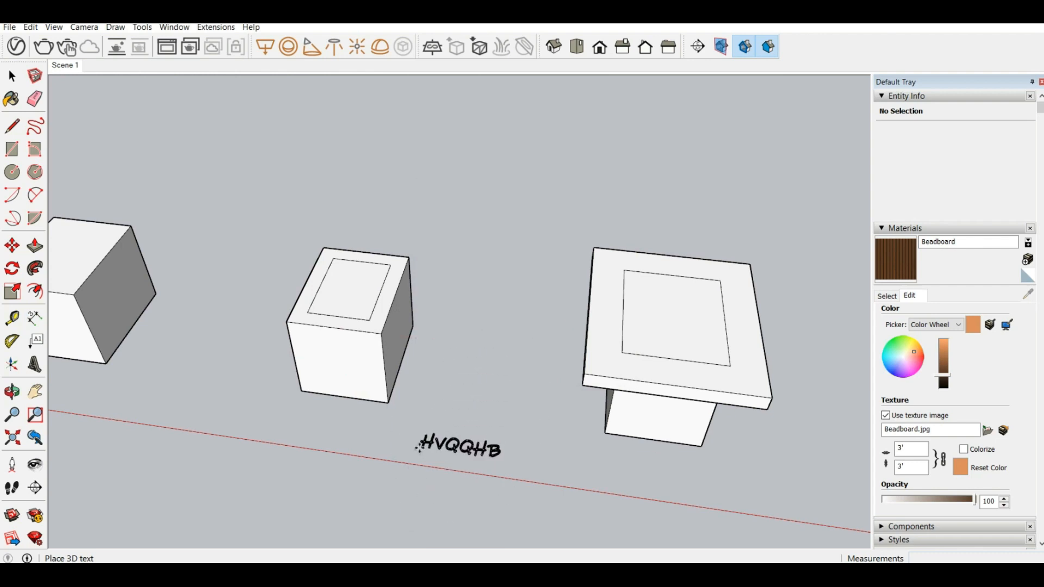
{"action": "left_click", "coordinate": [301, 359]}
{"action": "scroll", "coordinate": [300, 359], "scroll_direction": "up", "scroll_amount": 5}
{"action": "middle_click_drag", "start_coordinate": [332, 341], "coordinate": [342, 296]}
{"action": "scroll", "coordinate": [346, 303], "scroll_direction": "up", "scroll_amount": 5}
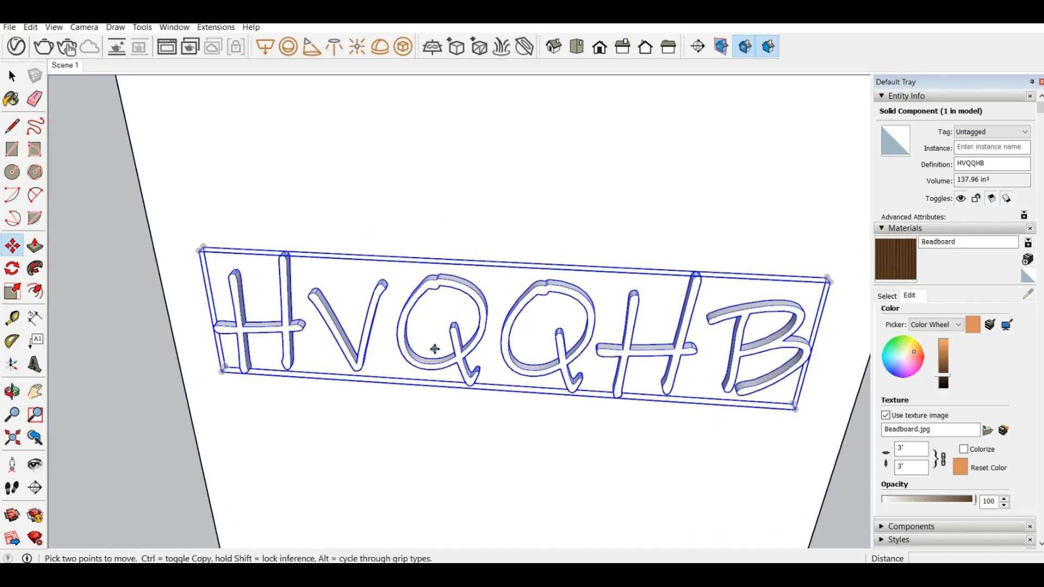
Step: Scale the 3D text's depth along the blue axis by 1.86 and again by 5.50, and stretch the letters taller
{"action": "left_click", "coordinate": [12, 292]}
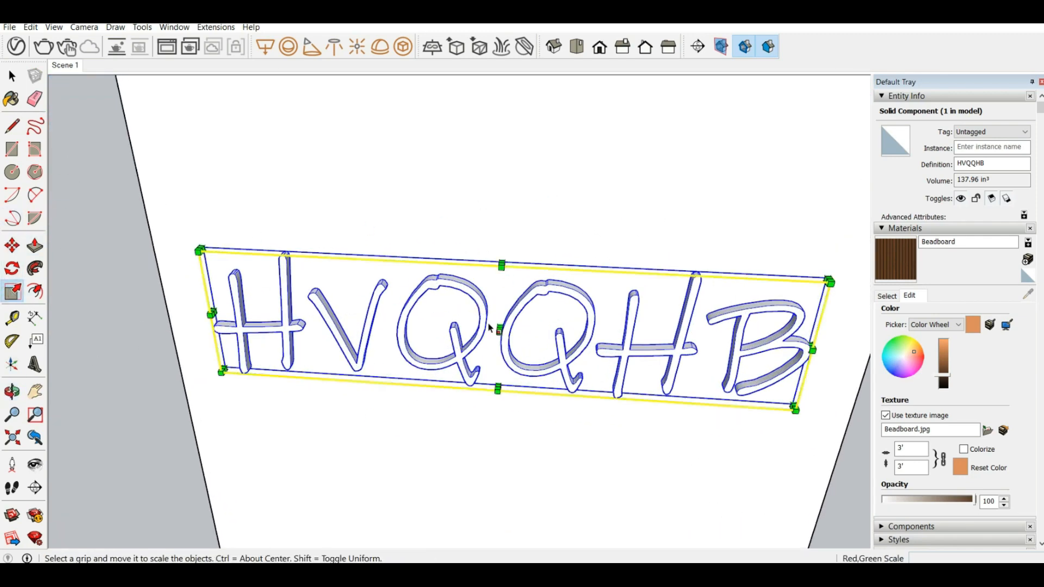
{"action": "middle_click_drag", "start_coordinate": [489, 328], "coordinate": [483, 360]}
{"action": "left_click_drag", "start_coordinate": [498, 330], "coordinate": [488, 419]}
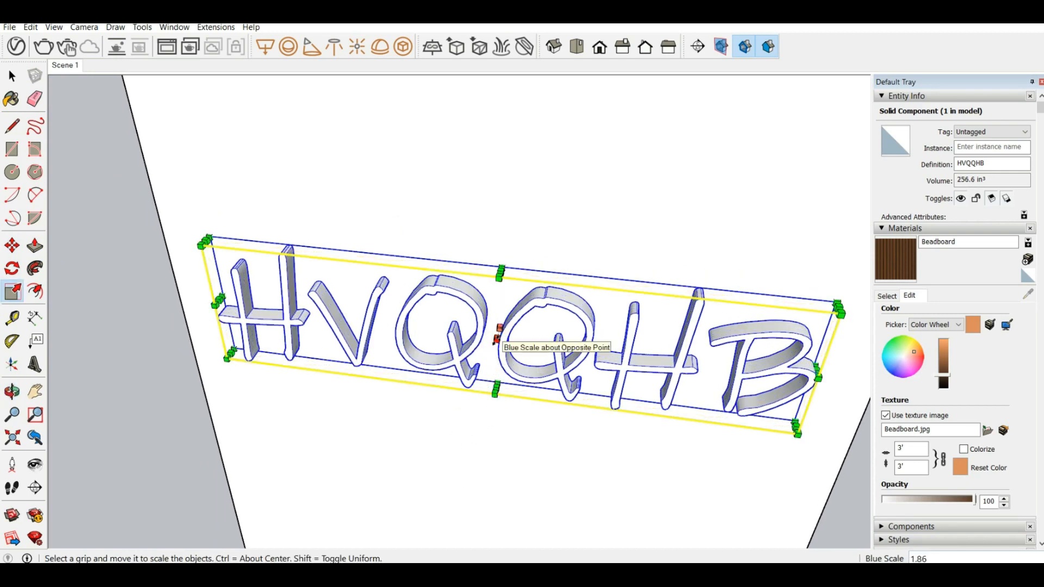
{"action": "left_click_drag", "start_coordinate": [496, 334], "coordinate": [194, 321]}
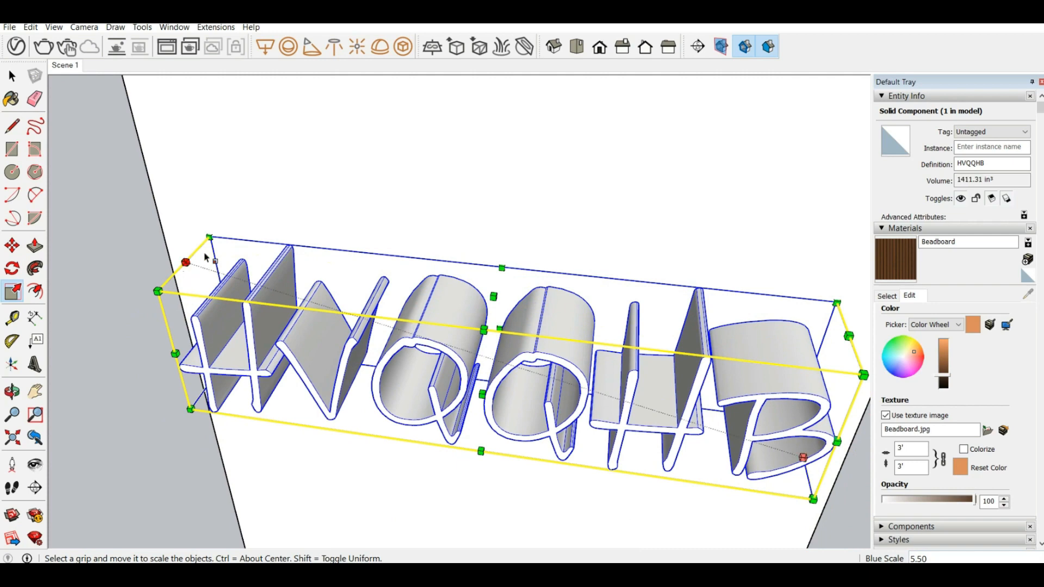
{"action": "middle_click_drag", "start_coordinate": [491, 309], "coordinate": [73, 319]}
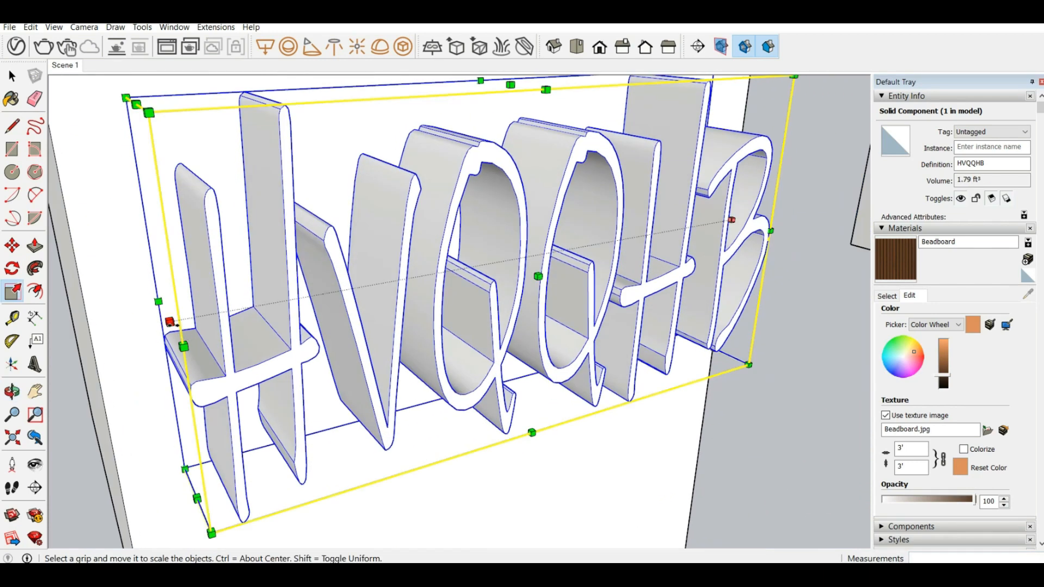
Step: Stretch the 3D text's width along the red axis to fill the front face between its vertical edges
{"action": "left_click_drag", "start_coordinate": [170, 322], "coordinate": [93, 336]}
{"action": "middle_click_drag", "start_coordinate": [403, 350], "coordinate": [147, 296]}
{"action": "scroll", "coordinate": [147, 294], "scroll_direction": "down", "scroll_amount": 4}
{"action": "left_click_drag", "start_coordinate": [480, 307], "coordinate": [522, 240]}
{"action": "middle_click_drag", "start_coordinate": [305, 293], "coordinate": [408, 288]}
{"action": "scroll", "coordinate": [402, 332], "scroll_direction": "down", "scroll_amount": 3}
{"action": "middle_click_drag", "start_coordinate": [568, 288], "coordinate": [440, 311]}
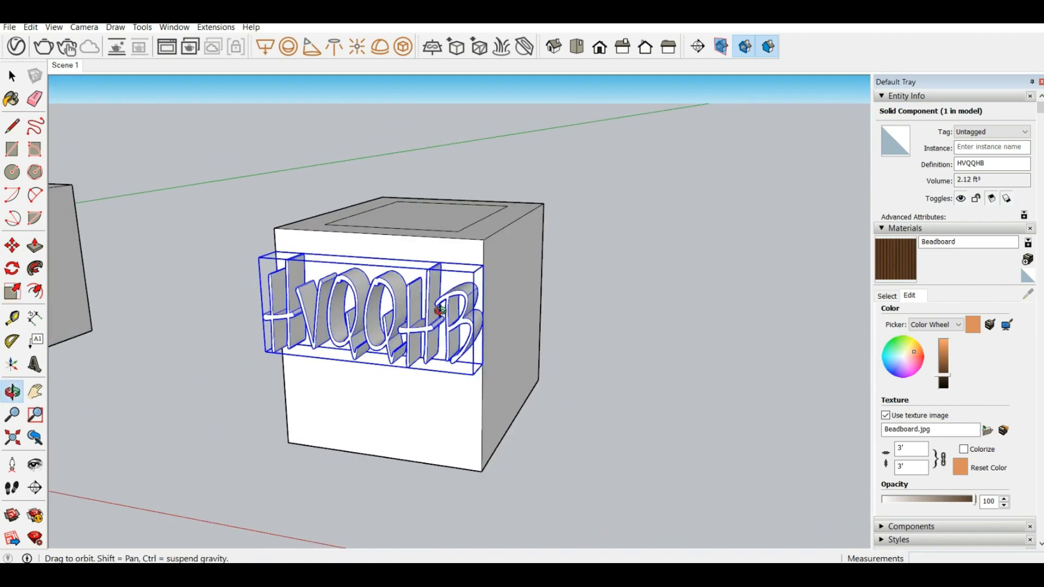
Step: Narrow the 3D text along the red axis, and widen it by about 1.20 to reach the box's vertical edge
{"action": "key", "text": "s"}
{"action": "scroll", "coordinate": [506, 298], "scroll_direction": "up", "scroll_amount": 3}
{"action": "left_click_drag", "start_coordinate": [430, 354], "coordinate": [258, 324]}
{"action": "middle_click_drag", "start_coordinate": [258, 325], "coordinate": [299, 296]}
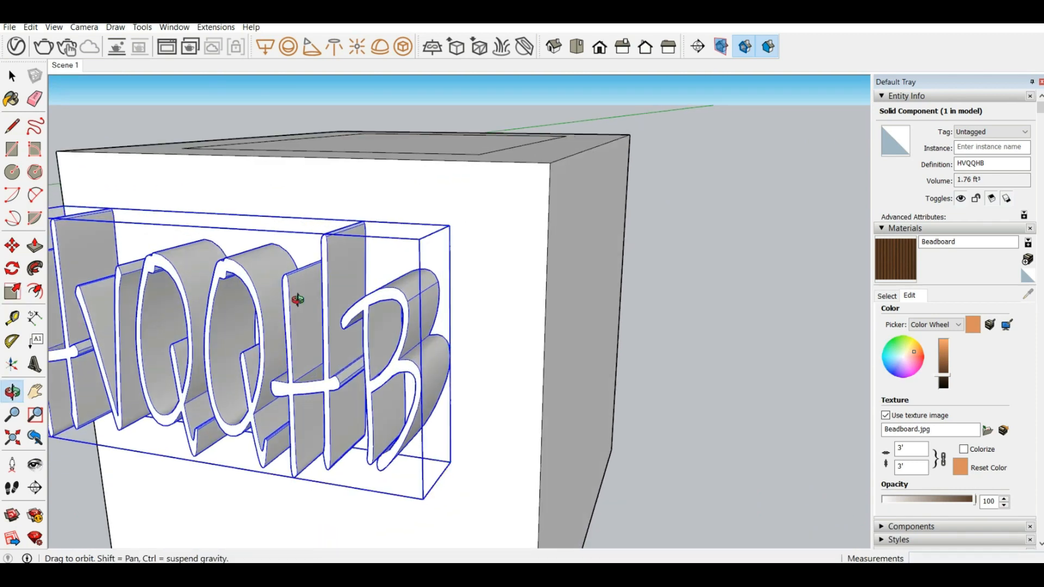
{"action": "scroll", "coordinate": [450, 318], "scroll_direction": "up", "scroll_amount": 3}
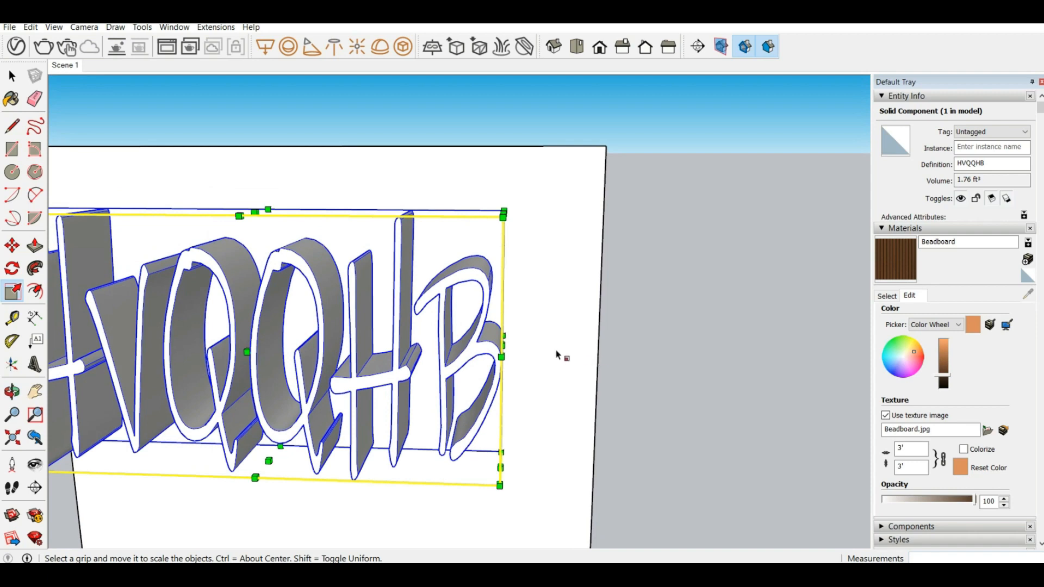
{"action": "middle_click_drag", "start_coordinate": [558, 354], "coordinate": [499, 372]}
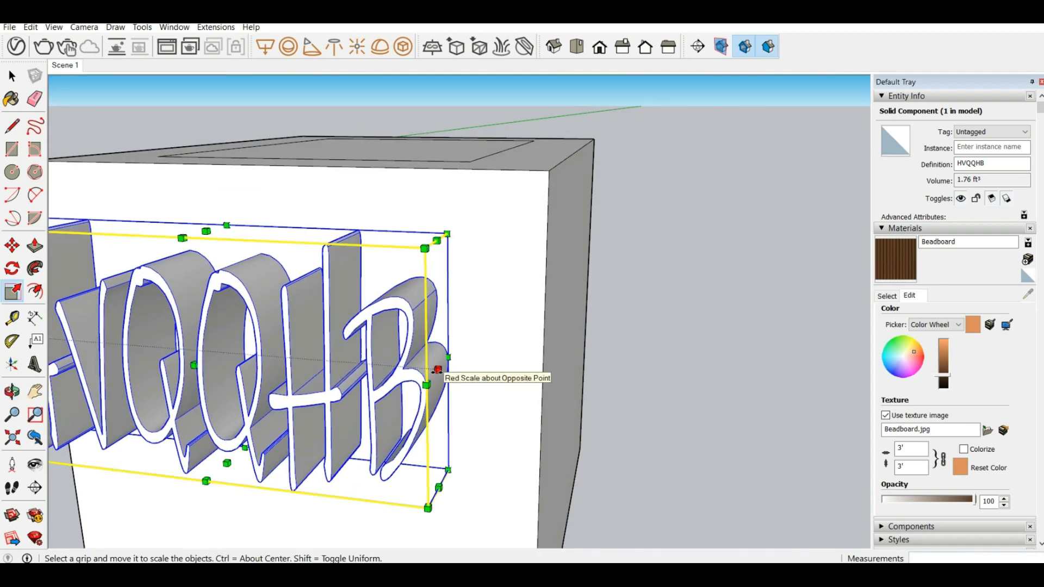
{"action": "mouse_move", "coordinate": [438, 370]}
{"action": "left_mouse_down"}
{"action": "mouse_move", "coordinate": [438, 359]}
{"action": "mouse_move", "coordinate": [476, 373]}
{"action": "mouse_move", "coordinate": [549, 221]}
{"action": "left_mouse_up"}
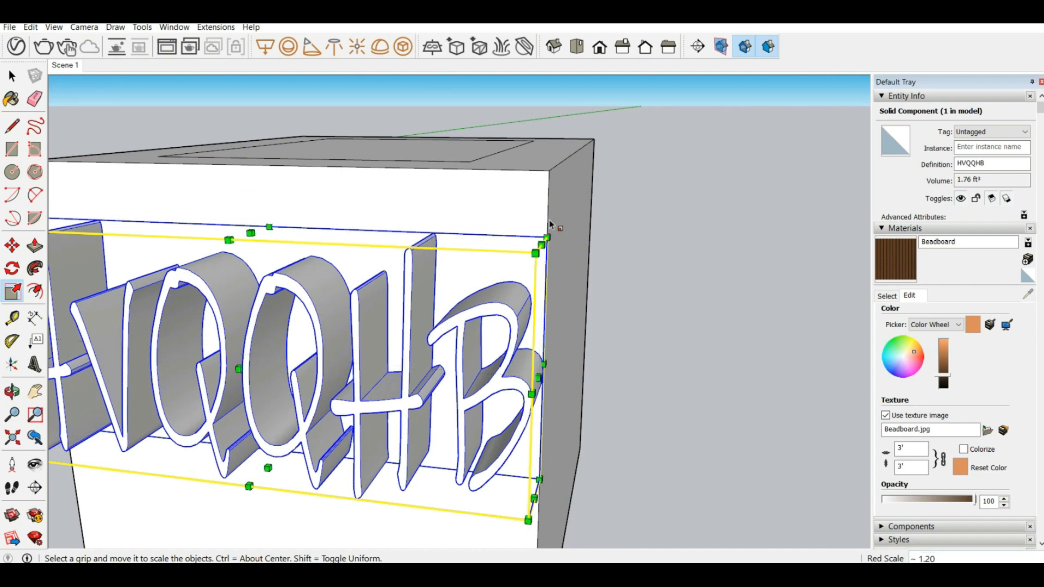
{"action": "scroll", "coordinate": [525, 339], "scroll_direction": "up", "scroll_amount": 10}
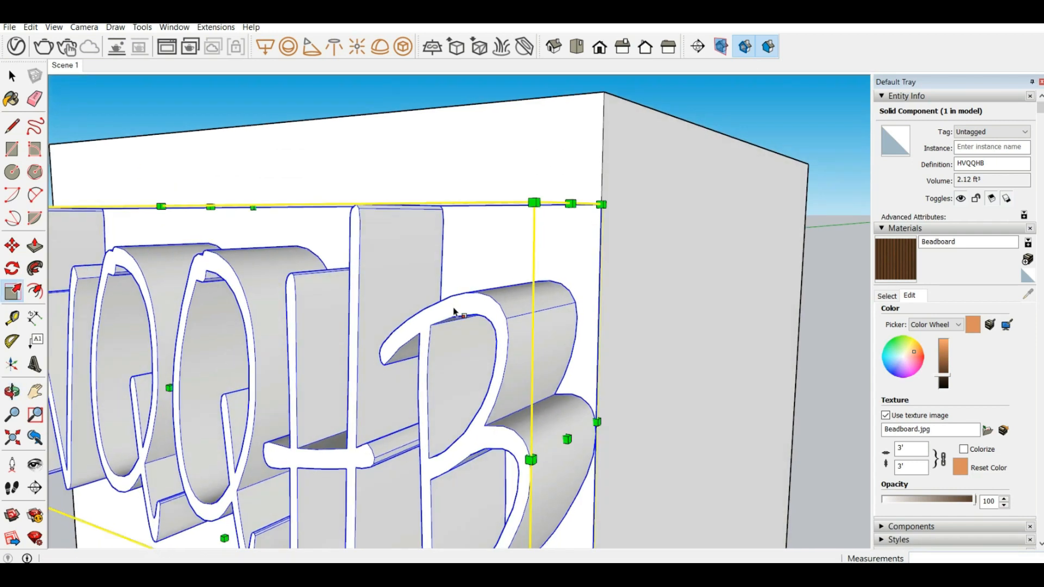
{"action": "scroll", "coordinate": [618, 422], "scroll_direction": "down", "scroll_amount": 10}
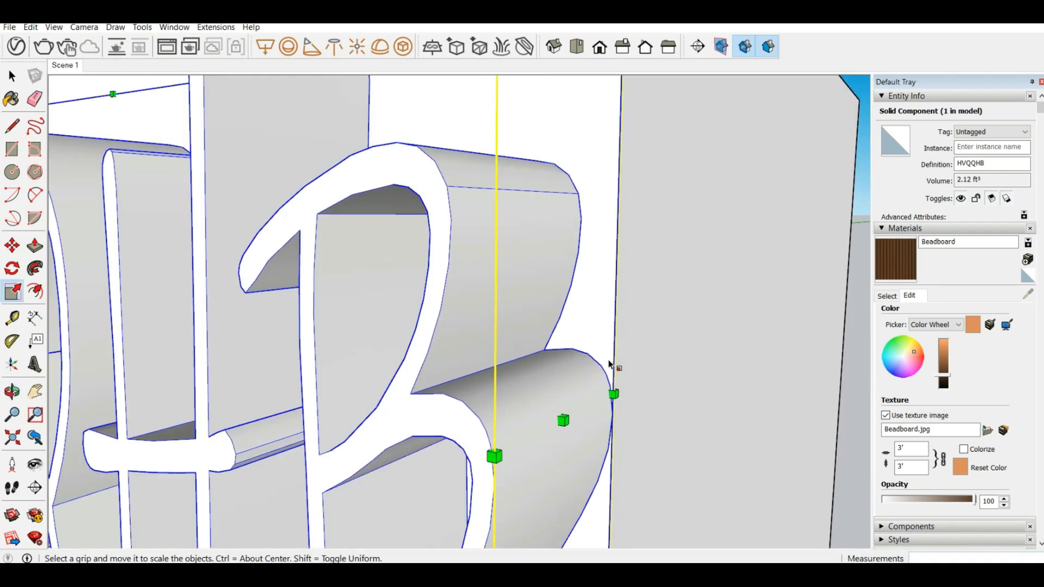
{"action": "middle_click_drag", "start_coordinate": [588, 348], "coordinate": [685, 296]}
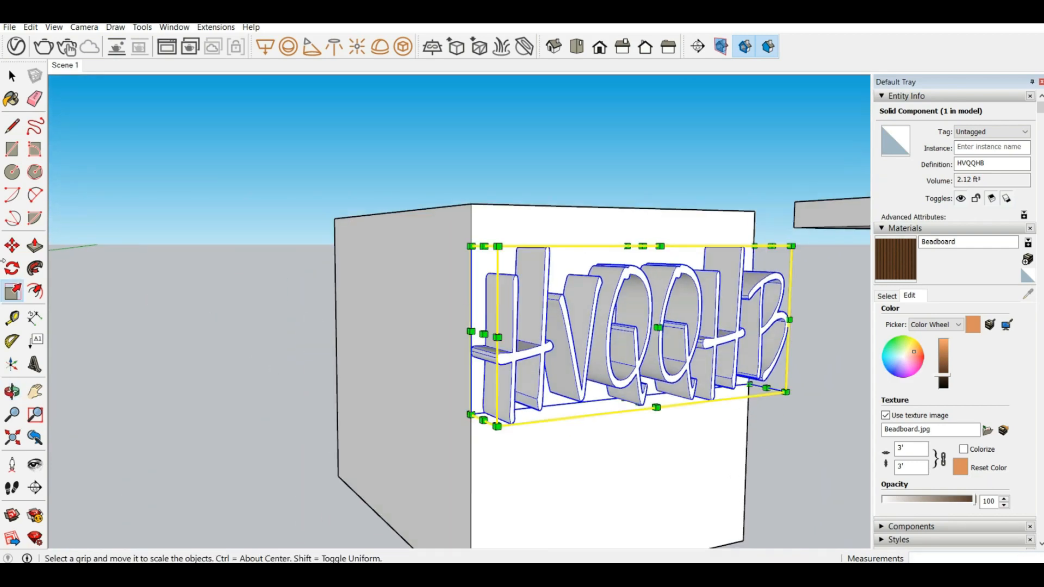
Step: Orbit and pan around the model to examine the lettered box and the whole array of boxes
{"action": "left_click", "coordinate": [11, 392]}
{"action": "left_click_drag", "start_coordinate": [325, 389], "coordinate": [275, 378]}
{"action": "key", "text": "space"}
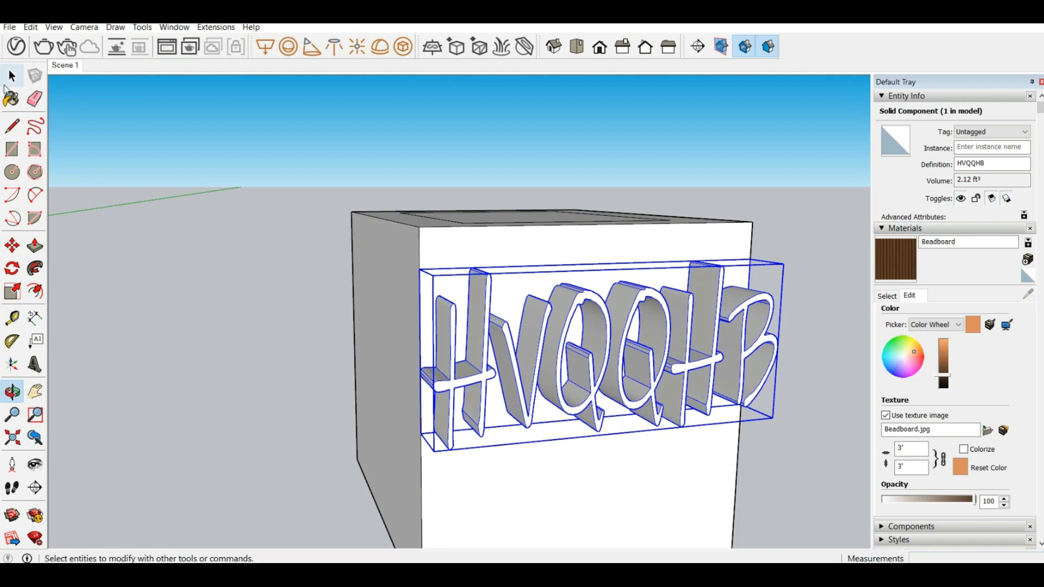
{"action": "scroll", "coordinate": [219, 387], "scroll_direction": "down", "scroll_amount": 8}
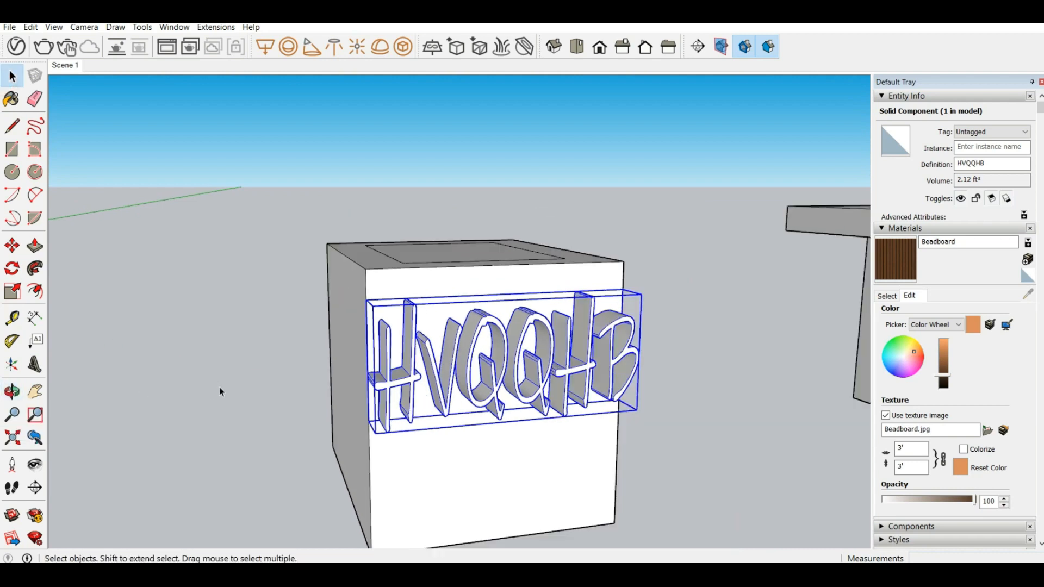
{"action": "scroll", "coordinate": [443, 354], "scroll_direction": "up", "scroll_amount": 2}
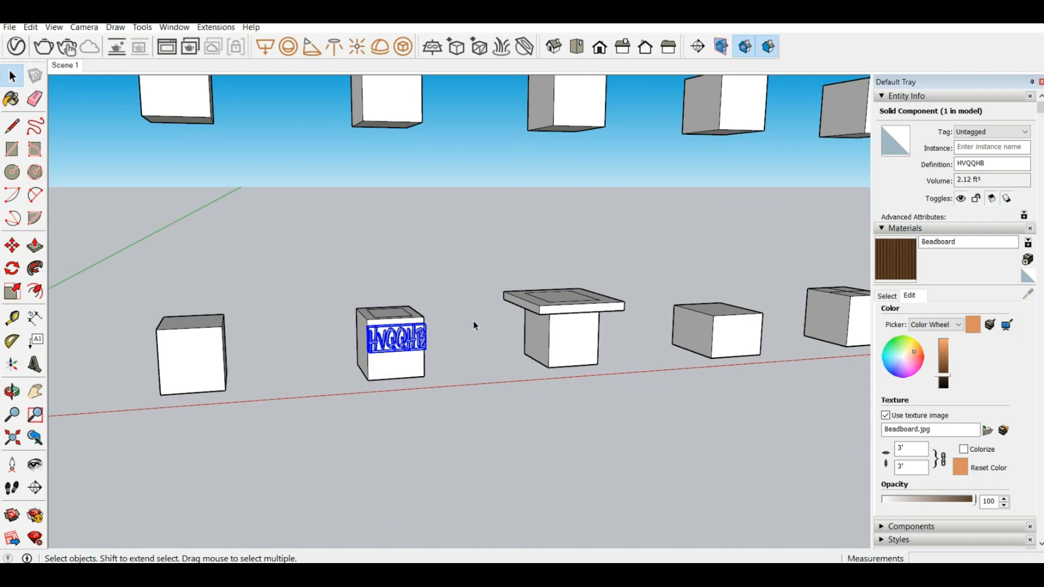
{"action": "middle_click_drag", "start_coordinate": [473, 321], "coordinate": [273, 315]}
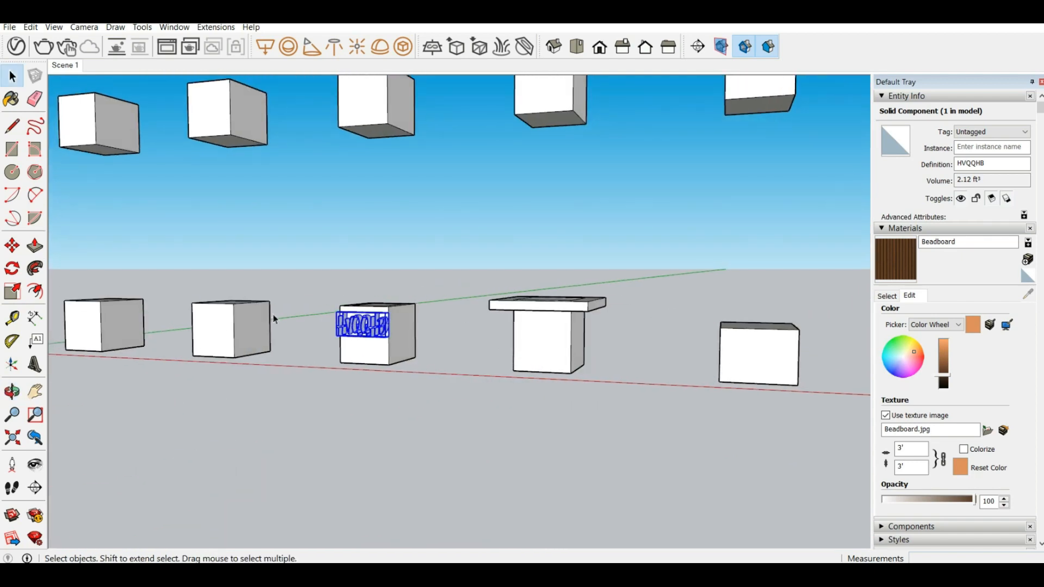
{"action": "left_click", "coordinate": [35, 392]}
{"action": "left_click_drag", "start_coordinate": [275, 278], "coordinate": [299, 377]}
{"action": "scroll", "coordinate": [397, 327], "scroll_direction": "down", "scroll_amount": 4}
{"action": "middle_click_drag", "start_coordinate": [452, 274], "coordinate": [483, 296]}
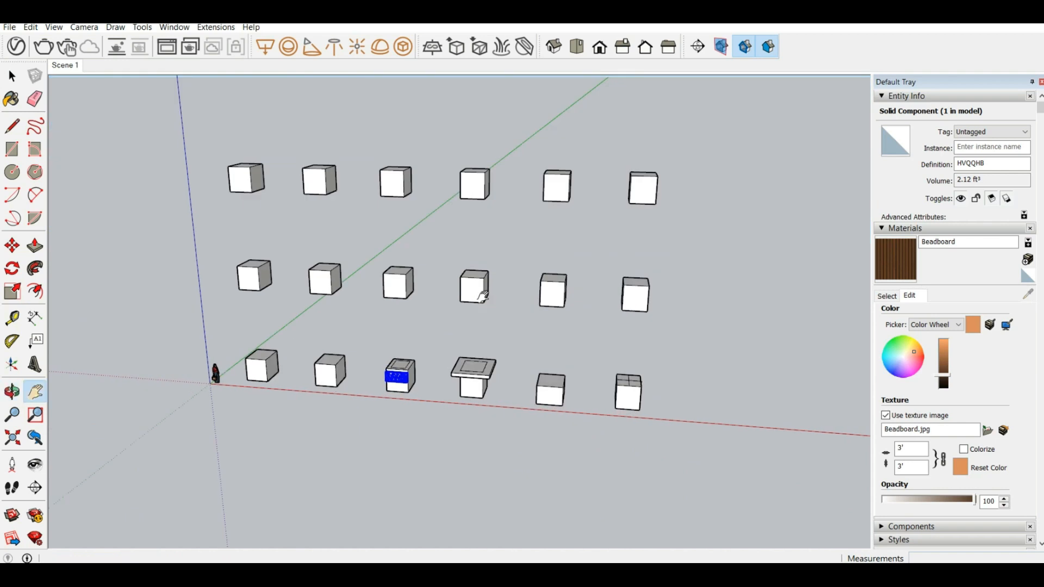
{"action": "middle_click_drag", "start_coordinate": [428, 318], "coordinate": [231, 326]}
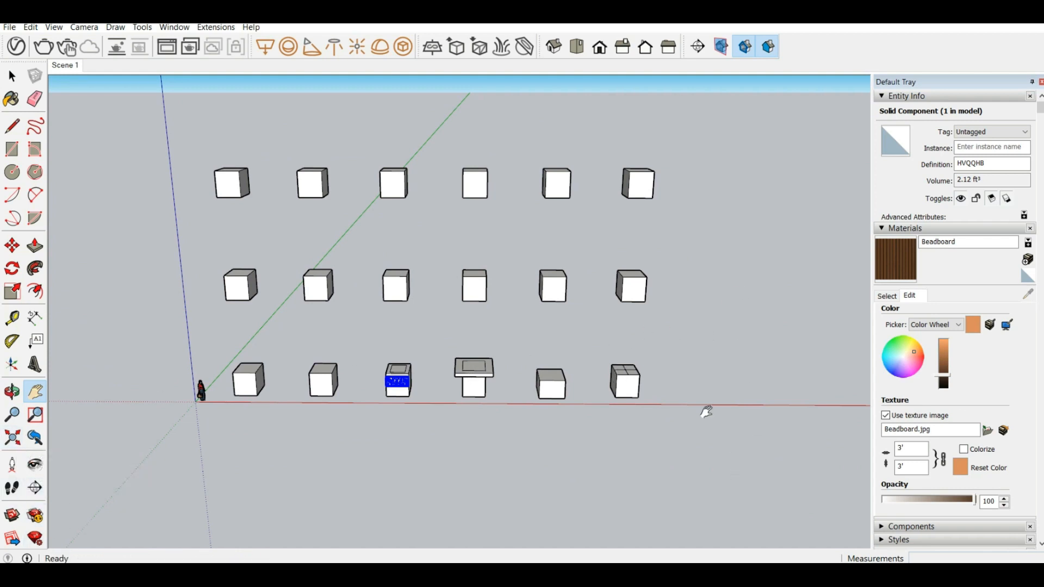
Step: Paint the front face of the end box in the middle row, farthest from the origin, with the Beadboard material
{"action": "scroll", "coordinate": [587, 273], "scroll_direction": "up", "scroll_amount": 3}
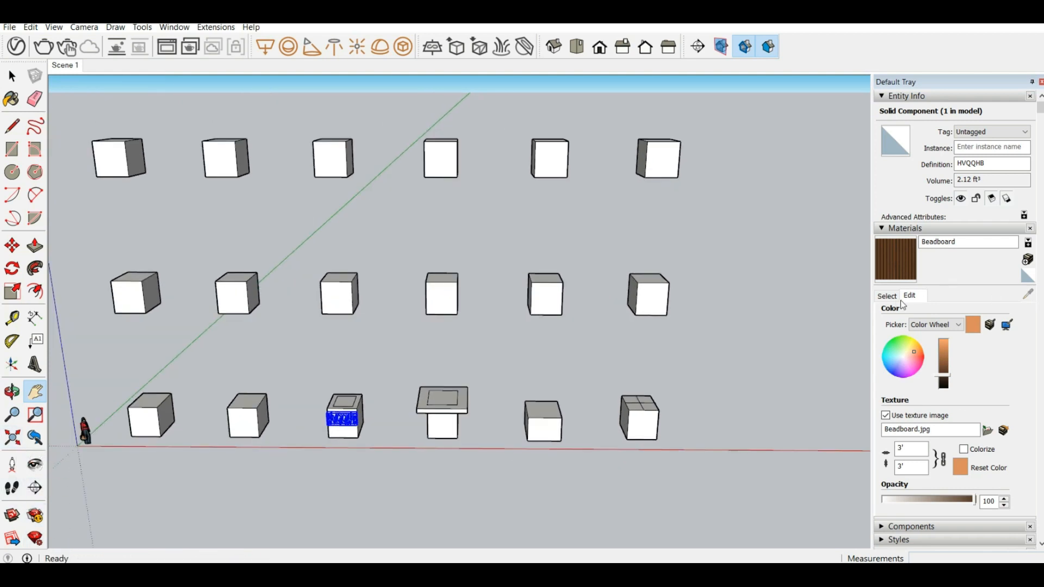
{"action": "left_click", "coordinate": [892, 296]}
{"action": "left_click", "coordinate": [901, 274]}
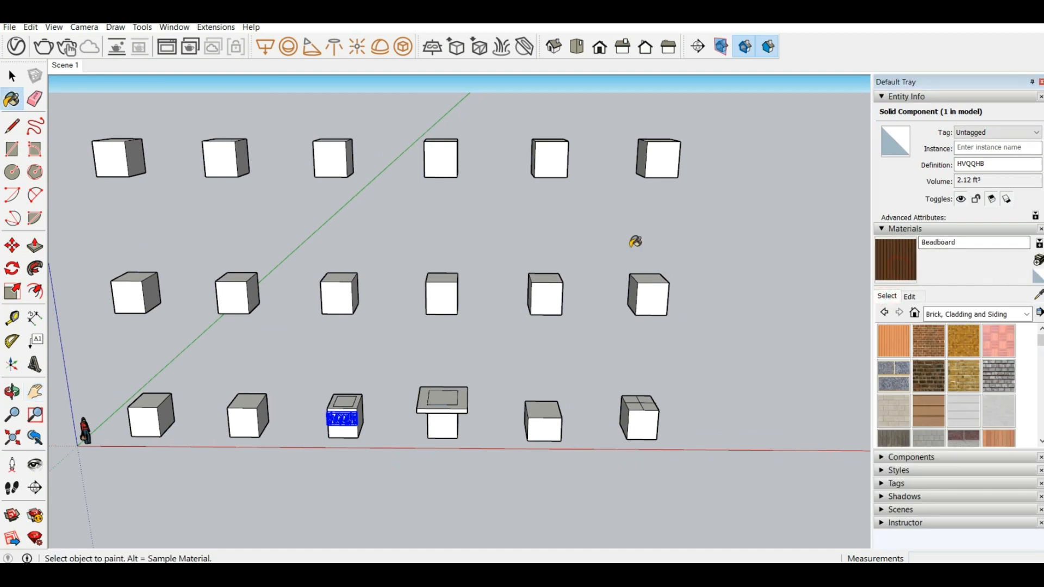
{"action": "scroll", "coordinate": [663, 278], "scroll_direction": "up", "scroll_amount": 5}
{"action": "left_click", "coordinate": [655, 291]}
{"action": "scroll", "coordinate": [664, 321], "scroll_direction": "up", "scroll_amount": 2}
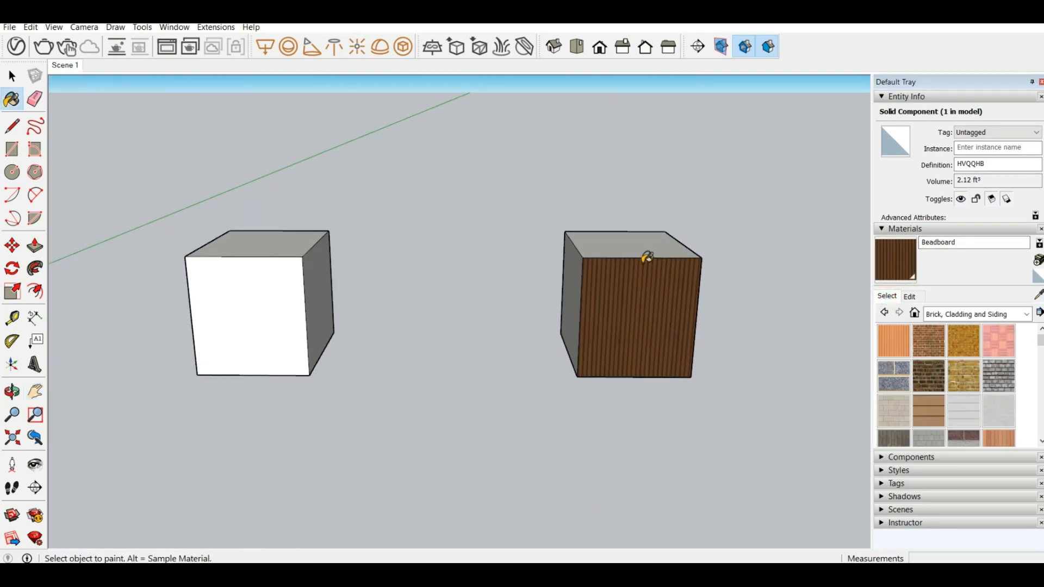
{"action": "middle_click_drag", "start_coordinate": [648, 258], "coordinate": [623, 289]}
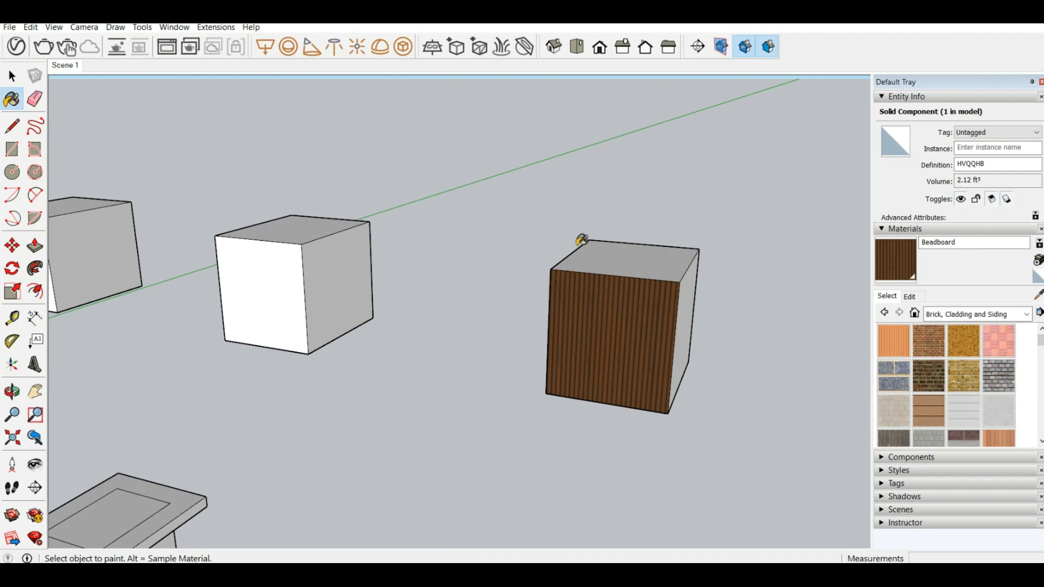
{"action": "mouse_move", "coordinate": [674, 355]}
{"action": "middle_mouse_down"}
{"action": "mouse_move", "coordinate": [631, 342]}
{"action": "mouse_move", "coordinate": [757, 366]}
{"action": "middle_mouse_up"}
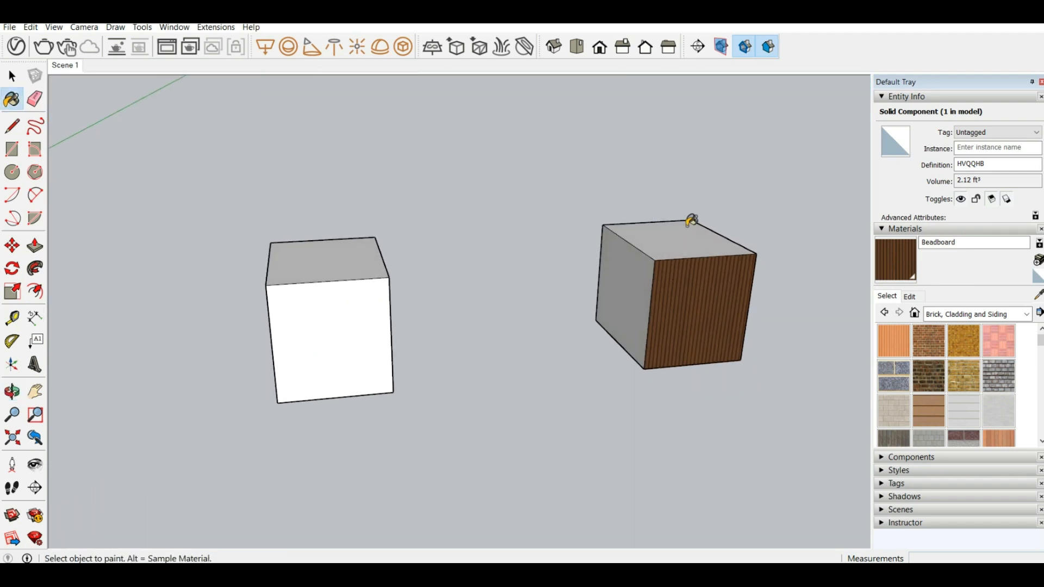
Step: Fill all connected unpainted faces of that same box with the Beadboard material in one go
{"action": "key", "text": "ctrl"}
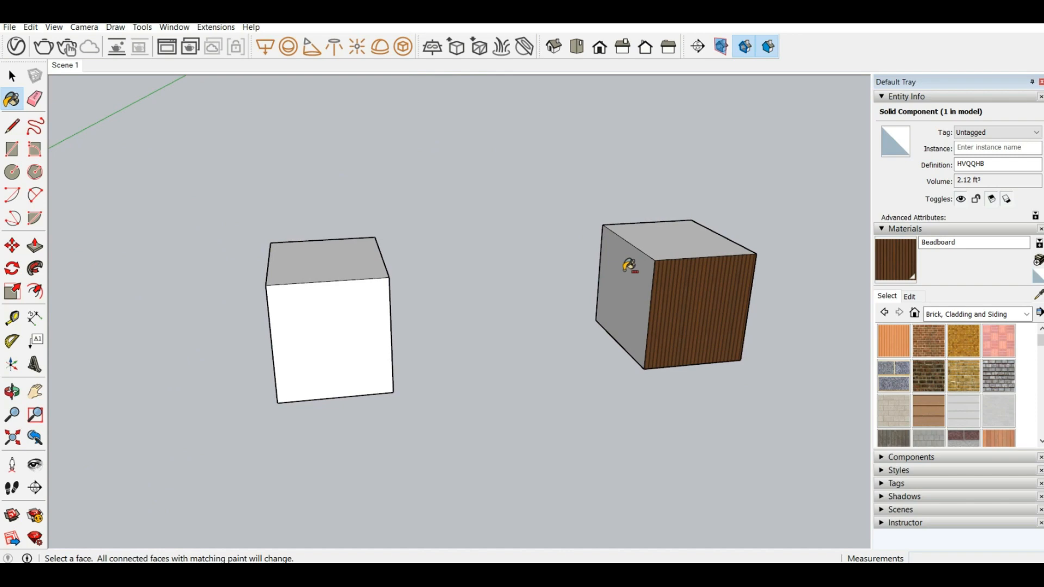
{"action": "left_click", "coordinate": [629, 266], "text": "ctrl"}
{"action": "mouse_move", "coordinate": [676, 296]}
{"action": "middle_mouse_down"}
{"action": "mouse_move", "coordinate": [333, 305]}
{"action": "mouse_move", "coordinate": [238, 261]}
{"action": "mouse_move", "coordinate": [47, 356]}
{"action": "mouse_move", "coordinate": [821, 291]}
{"action": "mouse_move", "coordinate": [858, 354]}
{"action": "middle_mouse_up"}
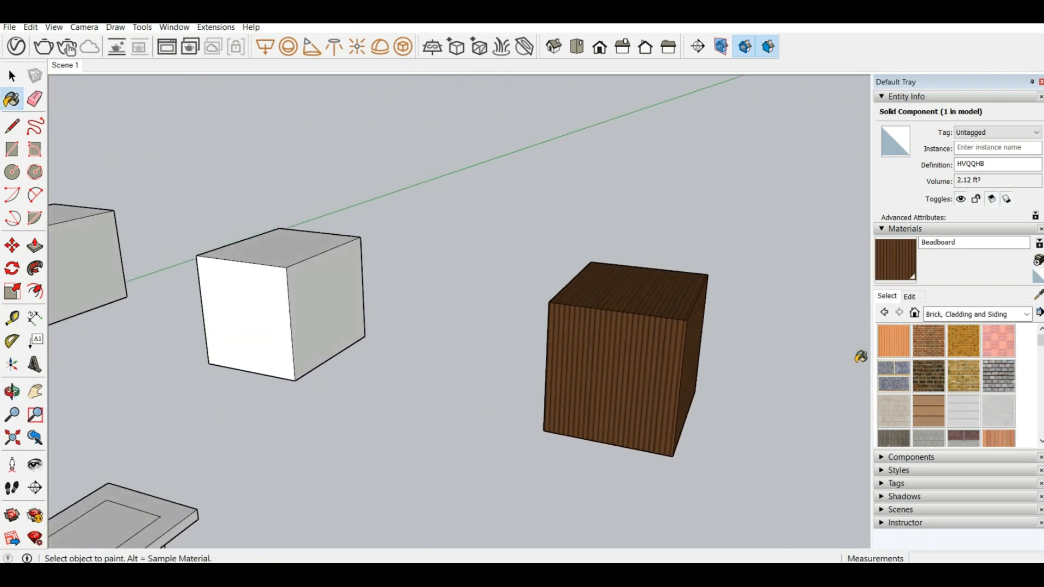
{"action": "middle_click_drag", "start_coordinate": [529, 361], "coordinate": [683, 343]}
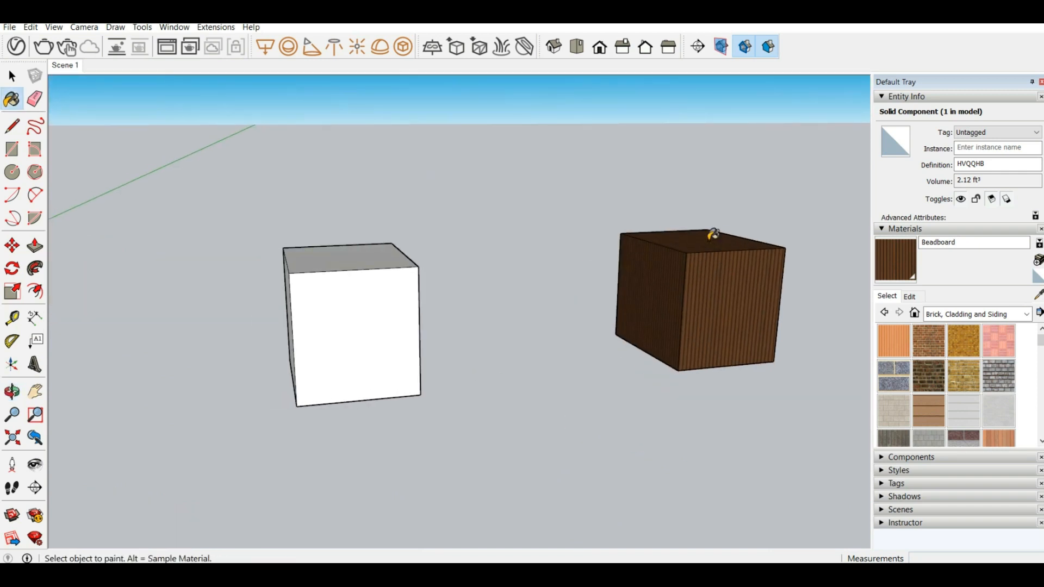
Step: Paint the front face of the Beadboard box with Brick Antique 01, and repaint it with Beadboard sampled from an adjacent face
{"action": "left_click", "coordinate": [930, 350]}
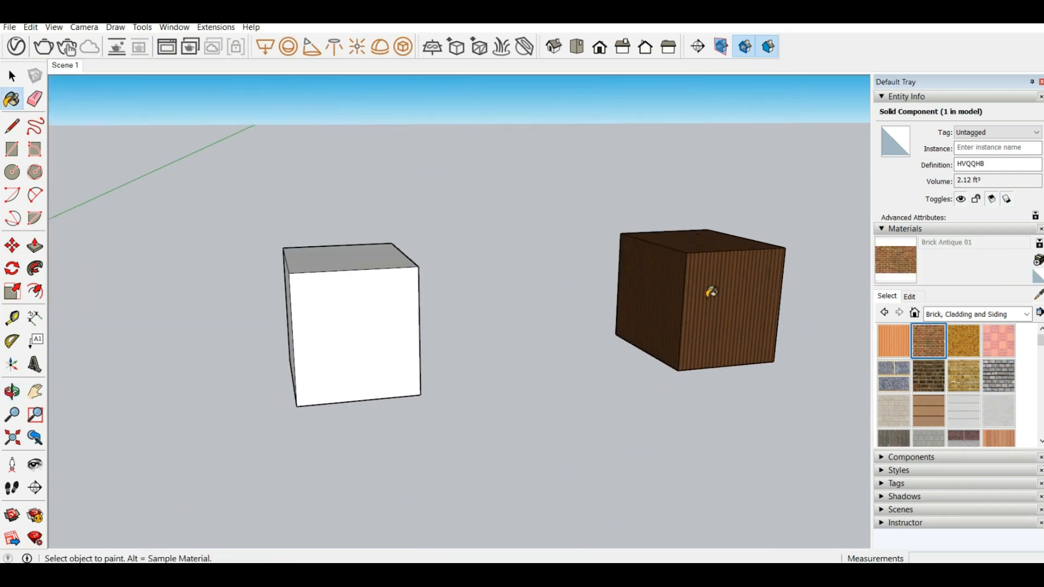
{"action": "left_click", "coordinate": [728, 298]}
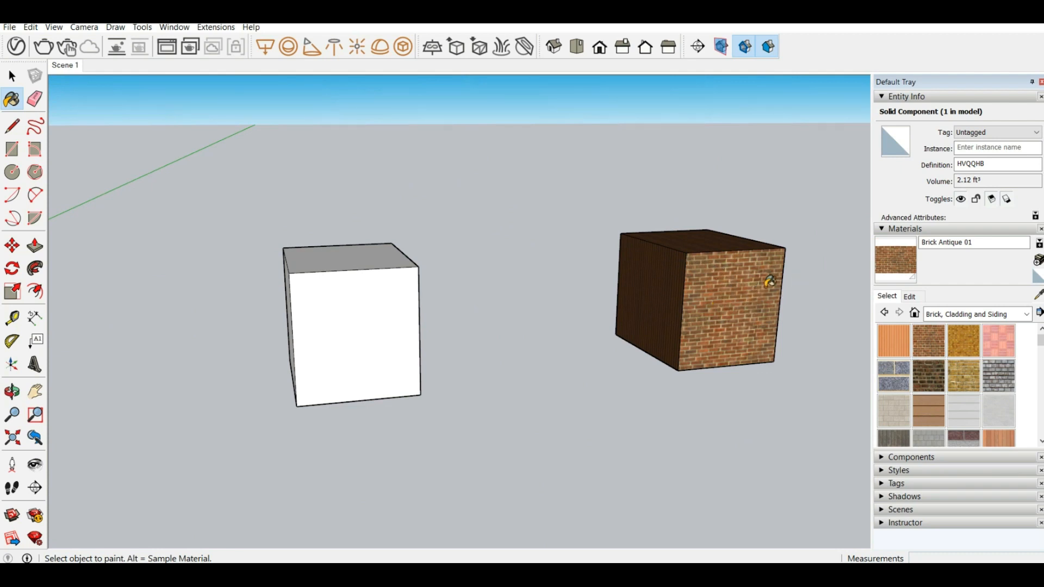
{"action": "left_click", "coordinate": [1038, 296]}
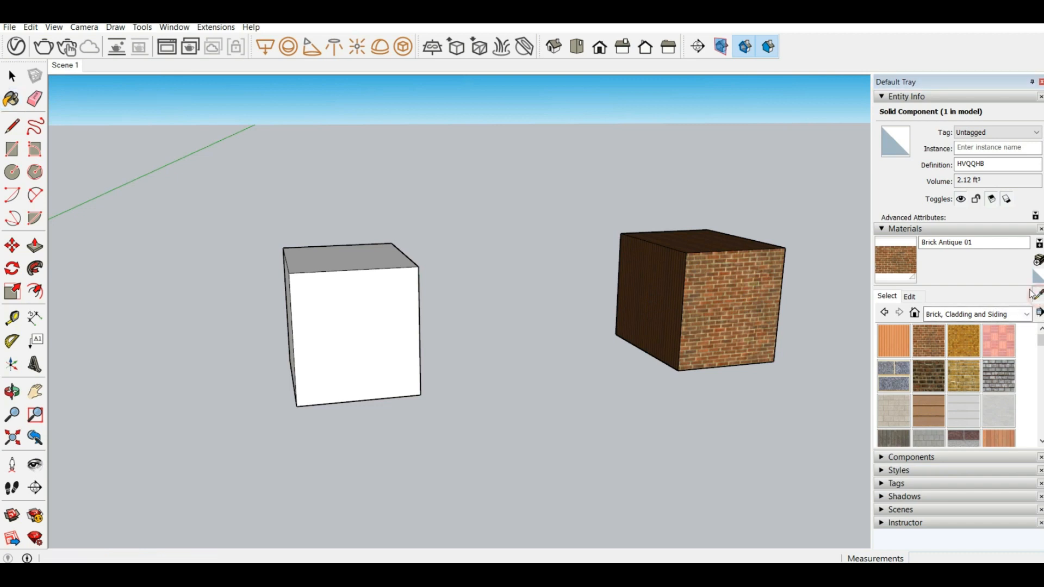
{"action": "left_click", "coordinate": [652, 261]}
{"action": "left_click", "coordinate": [741, 283]}
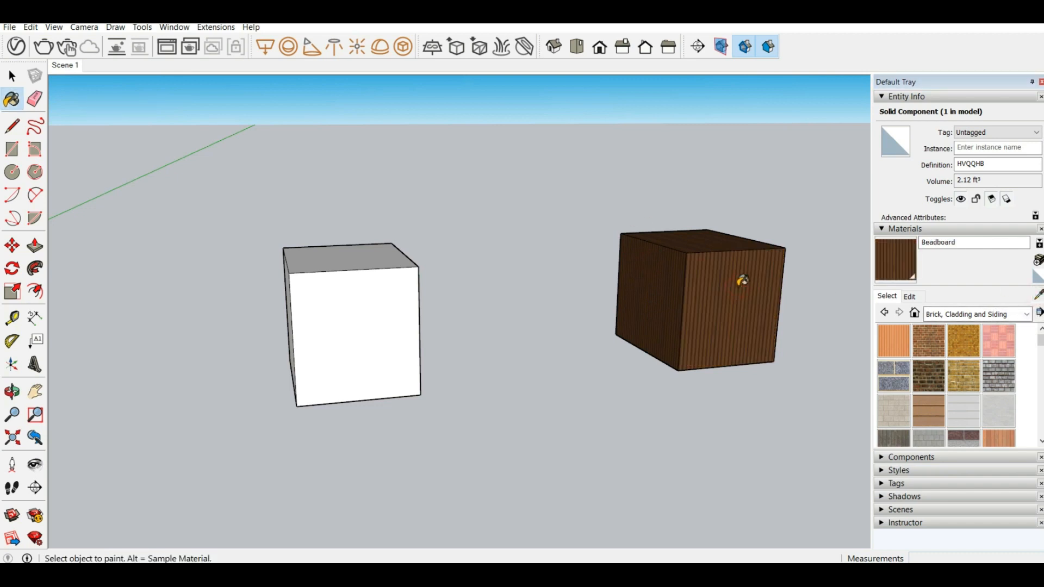
Step: Paint the front face of the neighbouring unpainted box in the middle row with the Brick Antique 01 material
{"action": "middle_click_drag", "start_coordinate": [743, 280], "coordinate": [685, 334]}
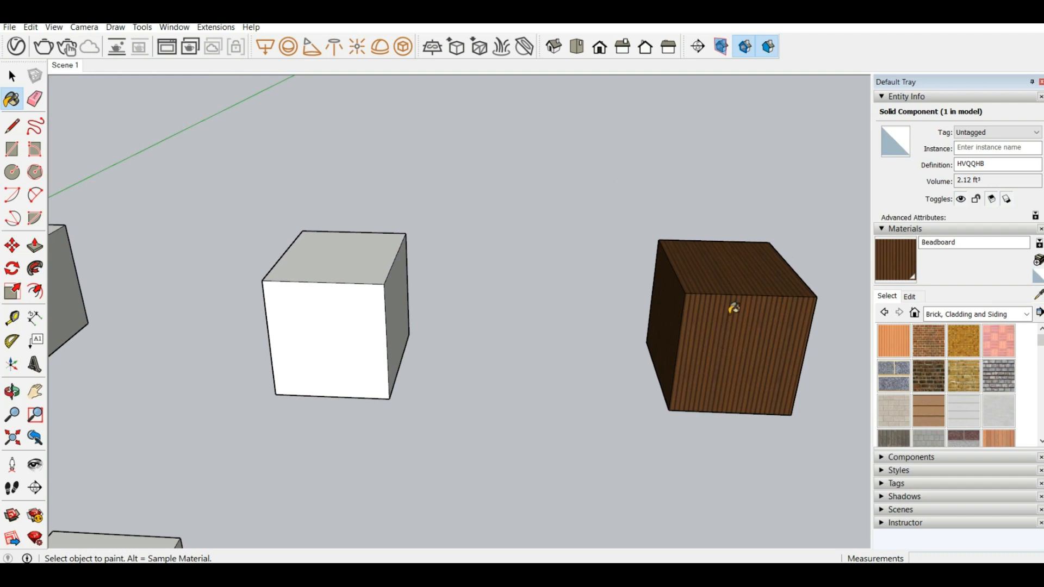
{"action": "middle_click_drag", "start_coordinate": [701, 269], "coordinate": [635, 212]}
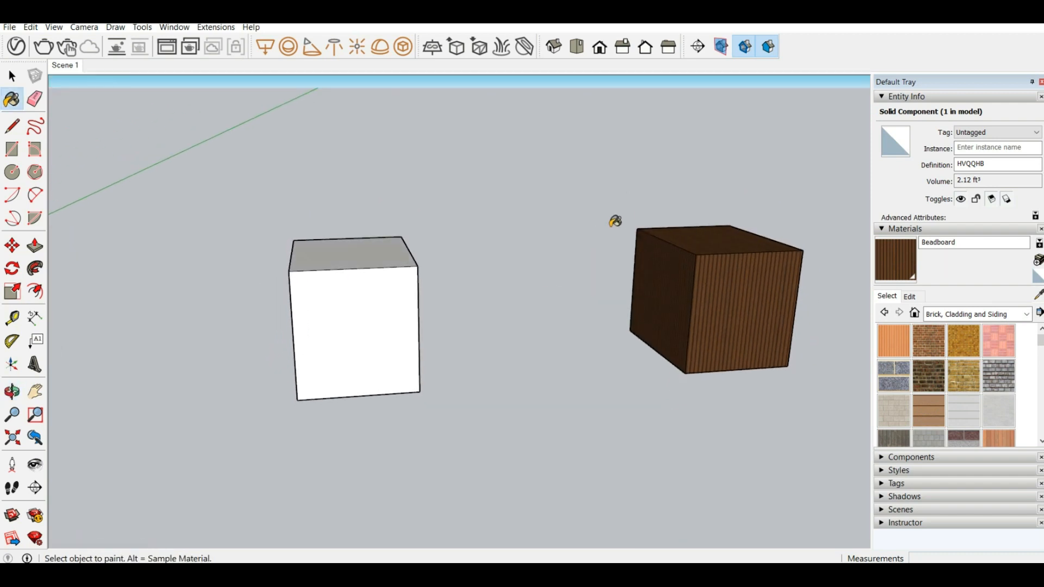
{"action": "left_click", "coordinate": [918, 342]}
{"action": "left_click", "coordinate": [343, 276]}
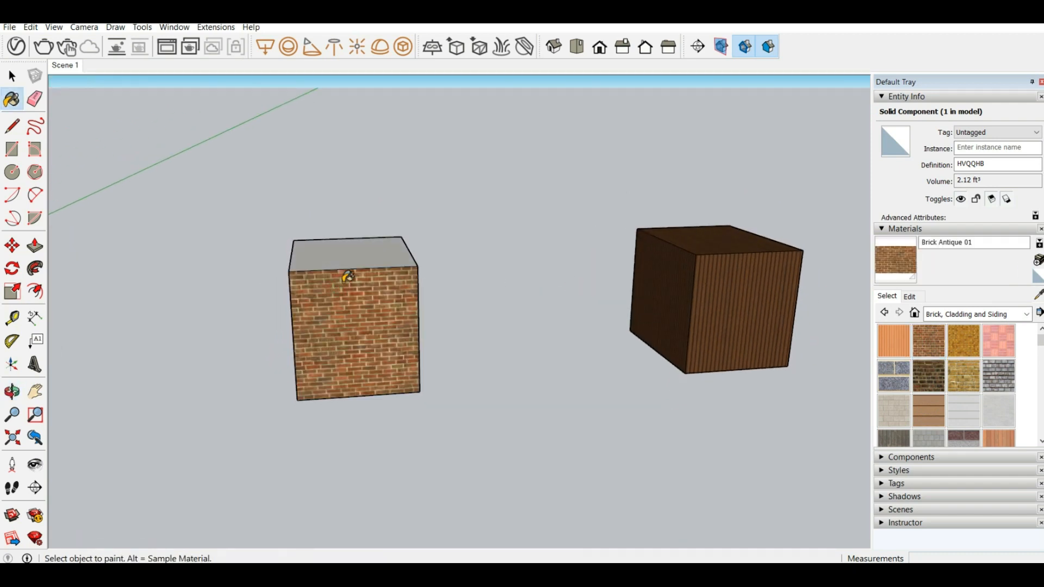
Step: Sample the Beadboard material from the end box and paint the top face of the brick-fronted box with it
{"action": "mouse_move", "coordinate": [469, 296]}
{"action": "middle_mouse_down"}
{"action": "mouse_move", "coordinate": [615, 284]}
{"action": "mouse_move", "coordinate": [609, 291]}
{"action": "middle_mouse_up"}
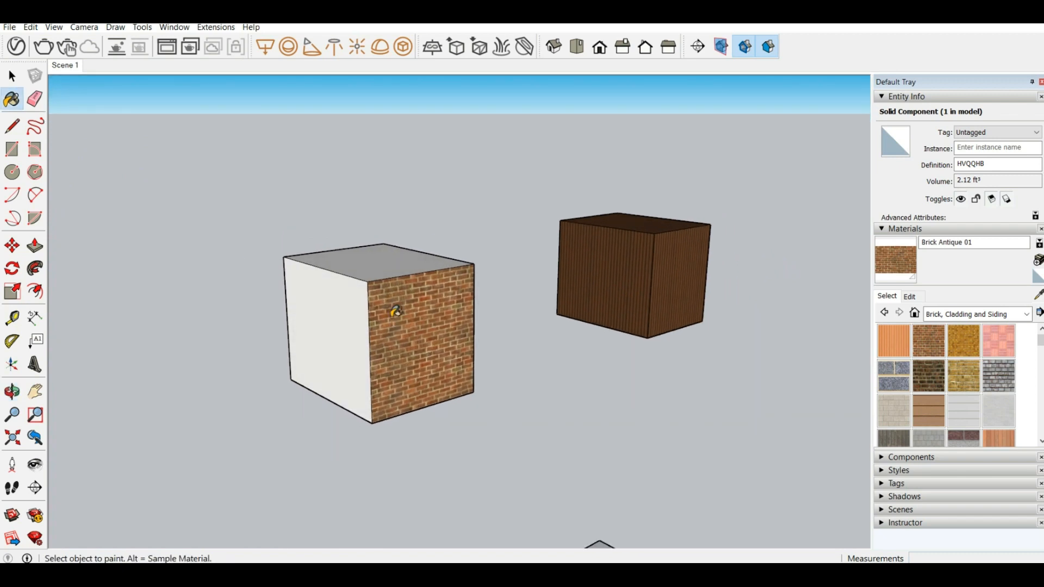
{"action": "middle_click_drag", "start_coordinate": [433, 343], "coordinate": [343, 354]}
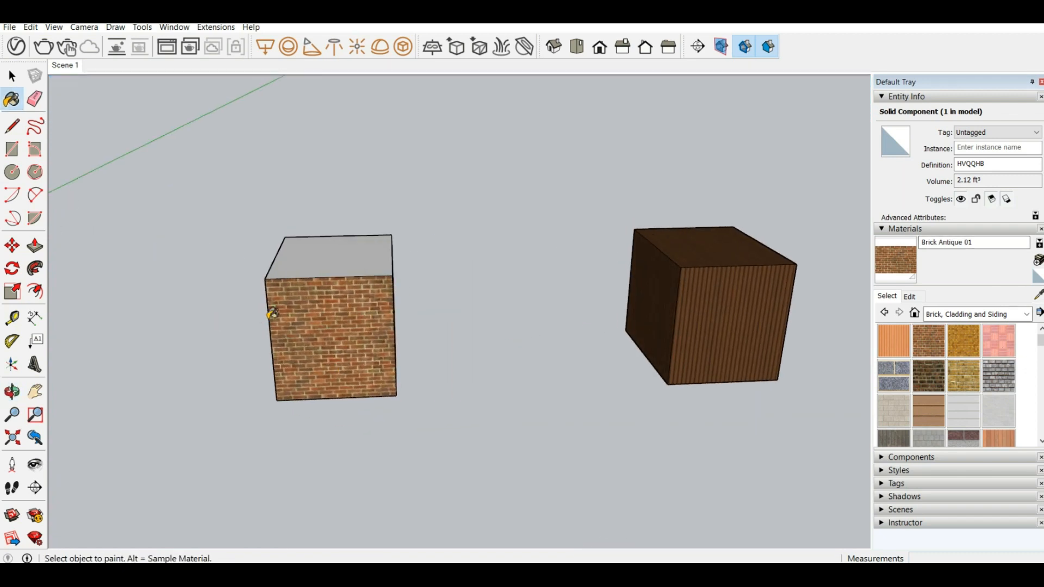
{"action": "key", "text": "alt"}
{"action": "key", "text": "alt"}
{"action": "left_click", "coordinate": [720, 294], "text": "alt"}
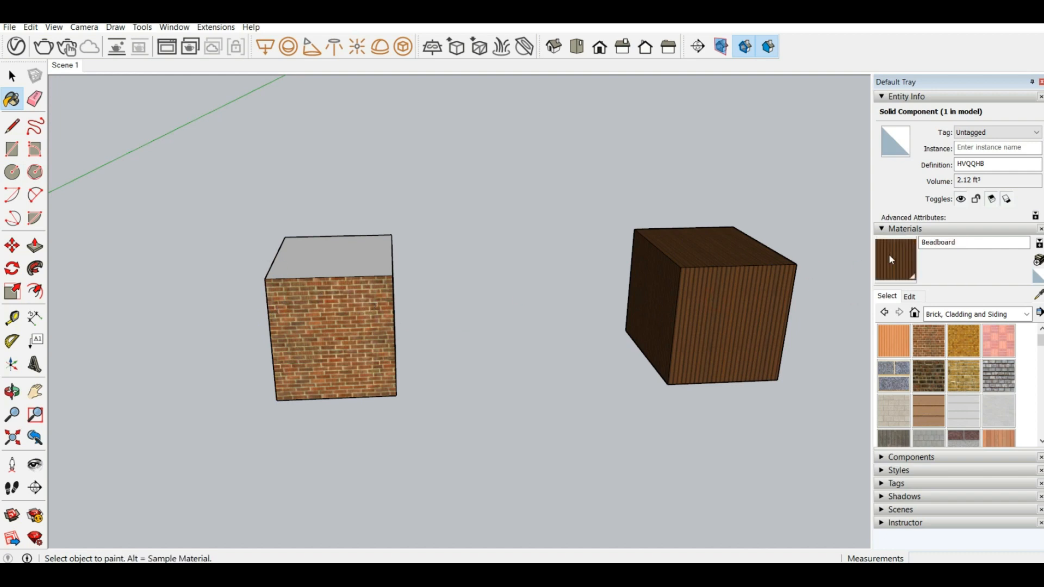
{"action": "left_click", "coordinate": [350, 246]}
Step: Fill all connected unpainted faces of the brick-fronted box with Beadboard, and replace its brick face with the same material
{"action": "mouse_move", "coordinate": [359, 256]}
{"action": "middle_mouse_down"}
{"action": "mouse_move", "coordinate": [417, 288]}
{"action": "mouse_move", "coordinate": [335, 366]}
{"action": "middle_mouse_up"}
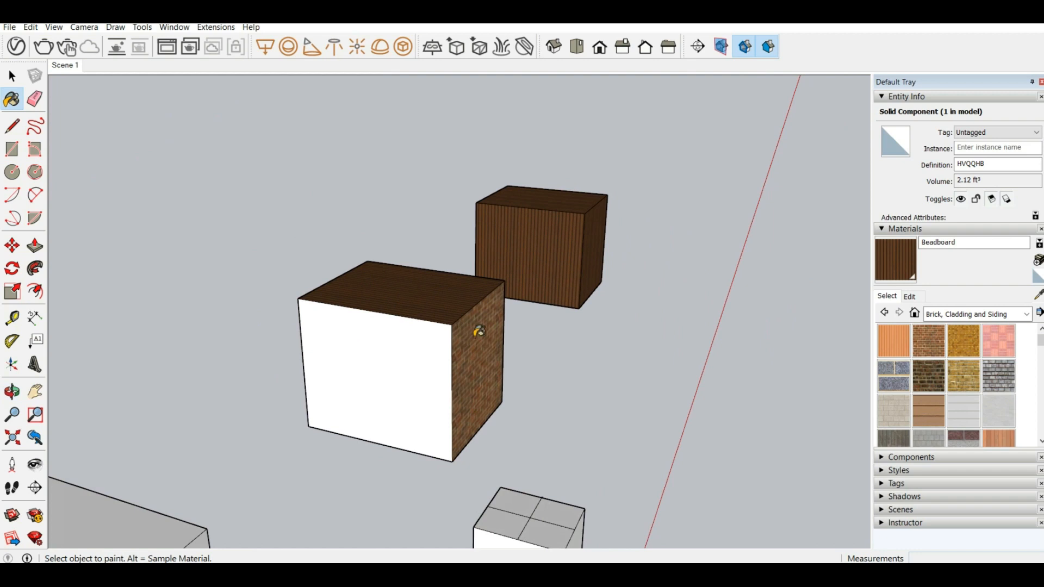
{"action": "mouse_move", "coordinate": [334, 307]}
{"action": "middle_mouse_down"}
{"action": "mouse_move", "coordinate": [566, 363]}
{"action": "mouse_move", "coordinate": [194, 333]}
{"action": "middle_mouse_up"}
{"action": "key", "text": "ctrl"}
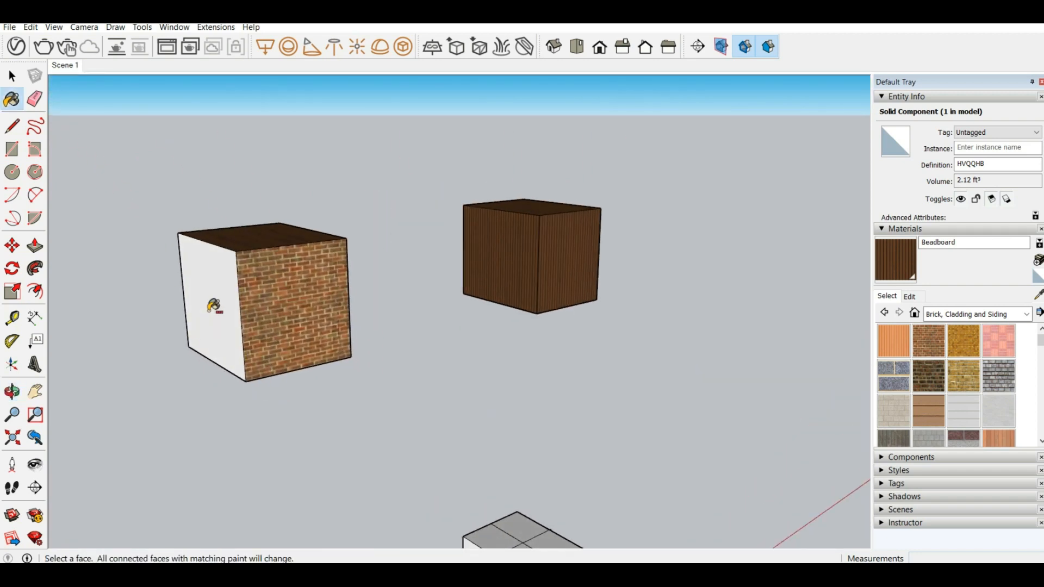
{"action": "key", "text": "ctrl"}
{"action": "left_click", "coordinate": [210, 305], "text": "ctrl"}
{"action": "mouse_move", "coordinate": [210, 304]}
{"action": "middle_mouse_down"}
{"action": "mouse_move", "coordinate": [344, 268]}
{"action": "mouse_move", "coordinate": [531, 163]}
{"action": "mouse_move", "coordinate": [477, 361]}
{"action": "mouse_move", "coordinate": [221, 261]}
{"action": "mouse_move", "coordinate": [266, 196]}
{"action": "mouse_move", "coordinate": [337, 358]}
{"action": "middle_mouse_up"}
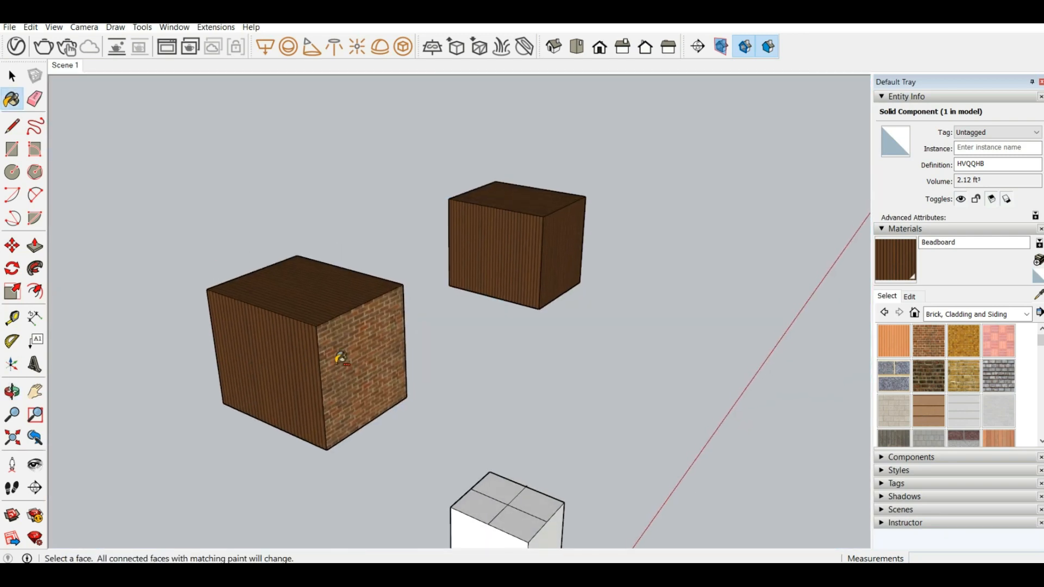
{"action": "left_click", "coordinate": [346, 357], "text": "ctrl"}
Step: Zoom out and orbit around the array to examine the two Beadboard boxes among all three rows
{"action": "scroll", "coordinate": [350, 353], "scroll_direction": "down", "scroll_amount": 5}
{"action": "middle_click_drag", "start_coordinate": [513, 324], "coordinate": [324, 283]}
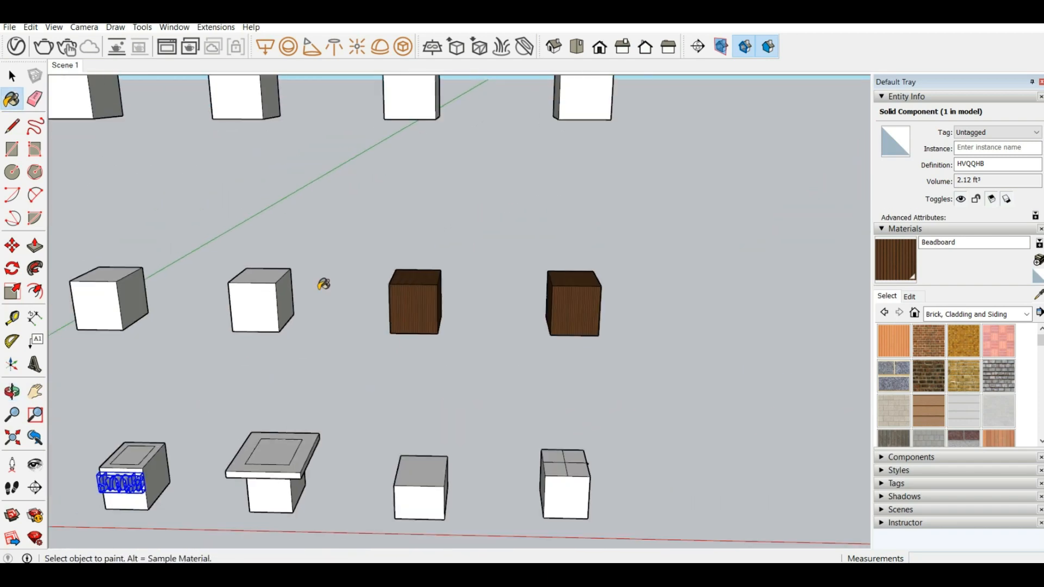
{"action": "scroll", "coordinate": [717, 437], "scroll_direction": "down", "scroll_amount": 3}
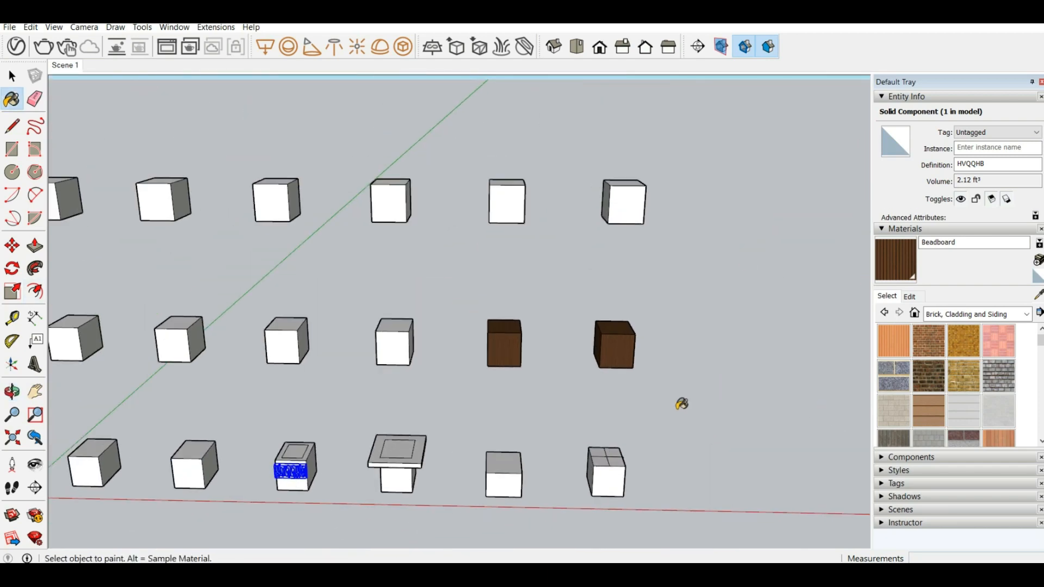
{"action": "middle_click_drag", "start_coordinate": [790, 294], "coordinate": [518, 248]}
{"action": "scroll", "coordinate": [452, 282], "scroll_direction": "down", "scroll_amount": 3}
{"action": "scroll", "coordinate": [434, 284], "scroll_direction": "up", "scroll_amount": 3}
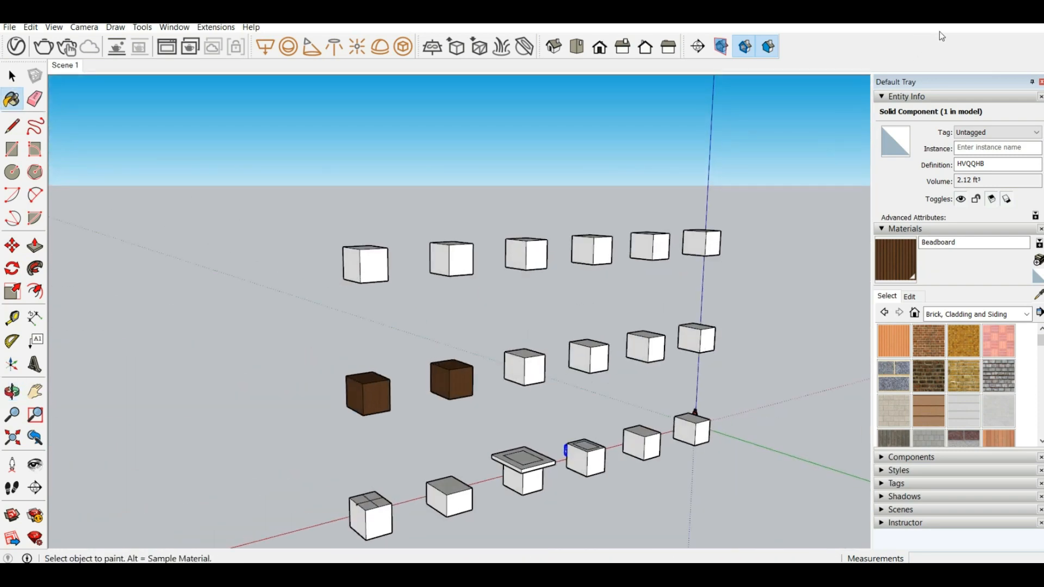
{"action": "scroll", "coordinate": [744, 207], "scroll_direction": "down", "scroll_amount": 3}
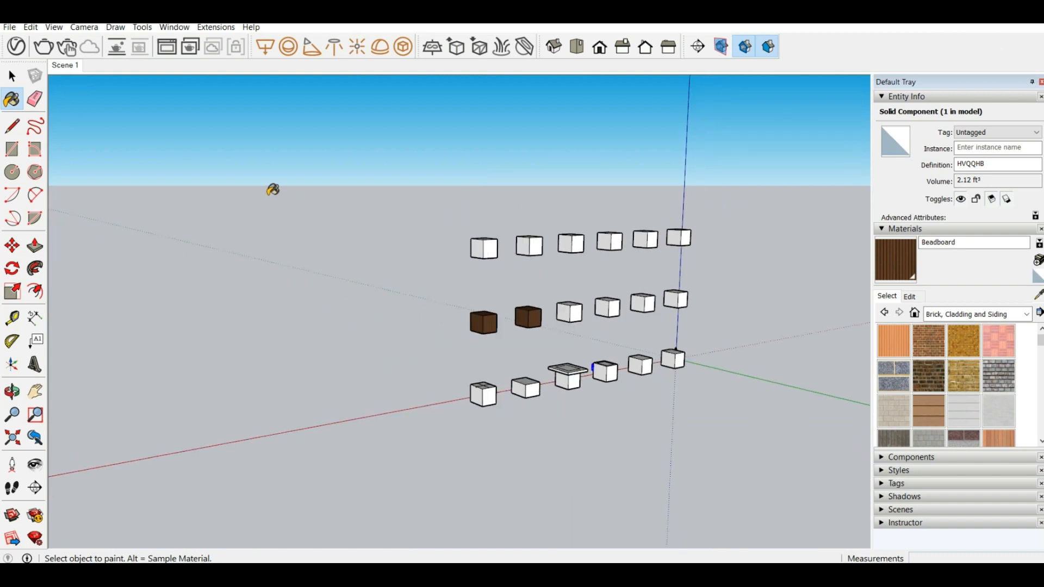
{"action": "middle_click_drag", "start_coordinate": [273, 188], "coordinate": [435, 228]}
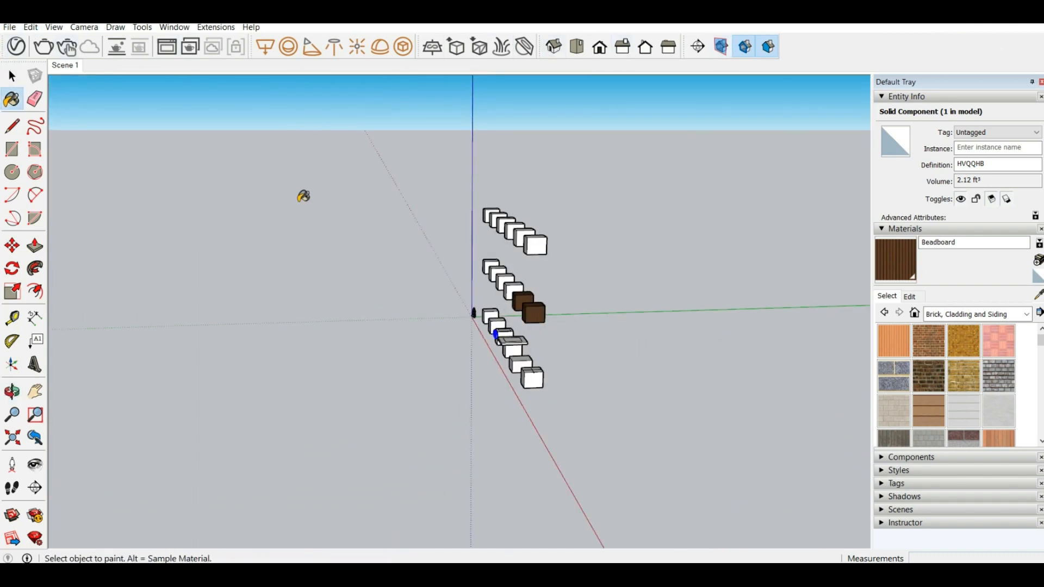
{"action": "mouse_move", "coordinate": [301, 196]}
{"action": "middle_mouse_down"}
{"action": "mouse_move", "coordinate": [688, 214]}
{"action": "mouse_move", "coordinate": [539, 182]}
{"action": "middle_mouse_up"}
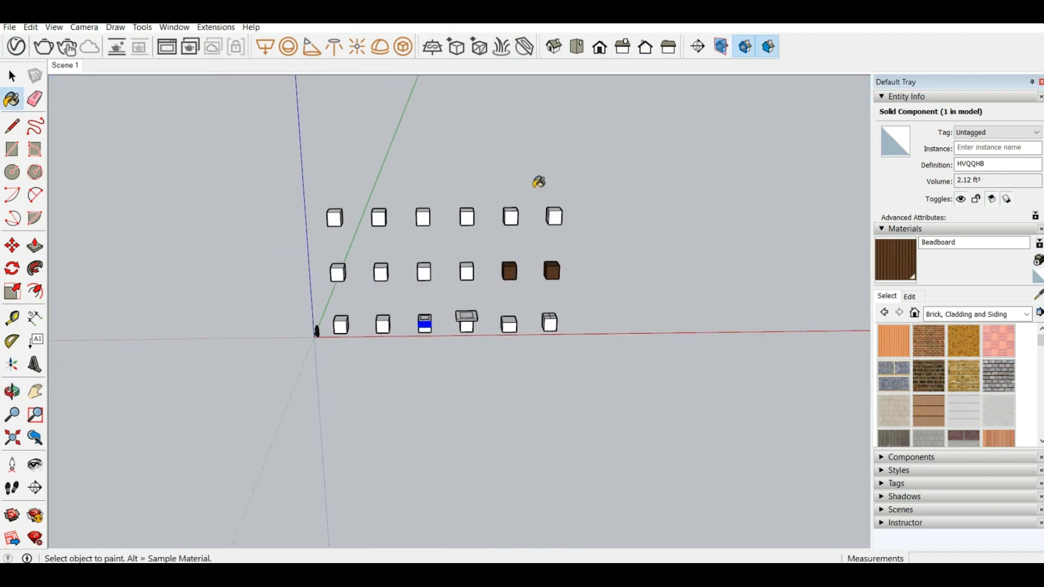